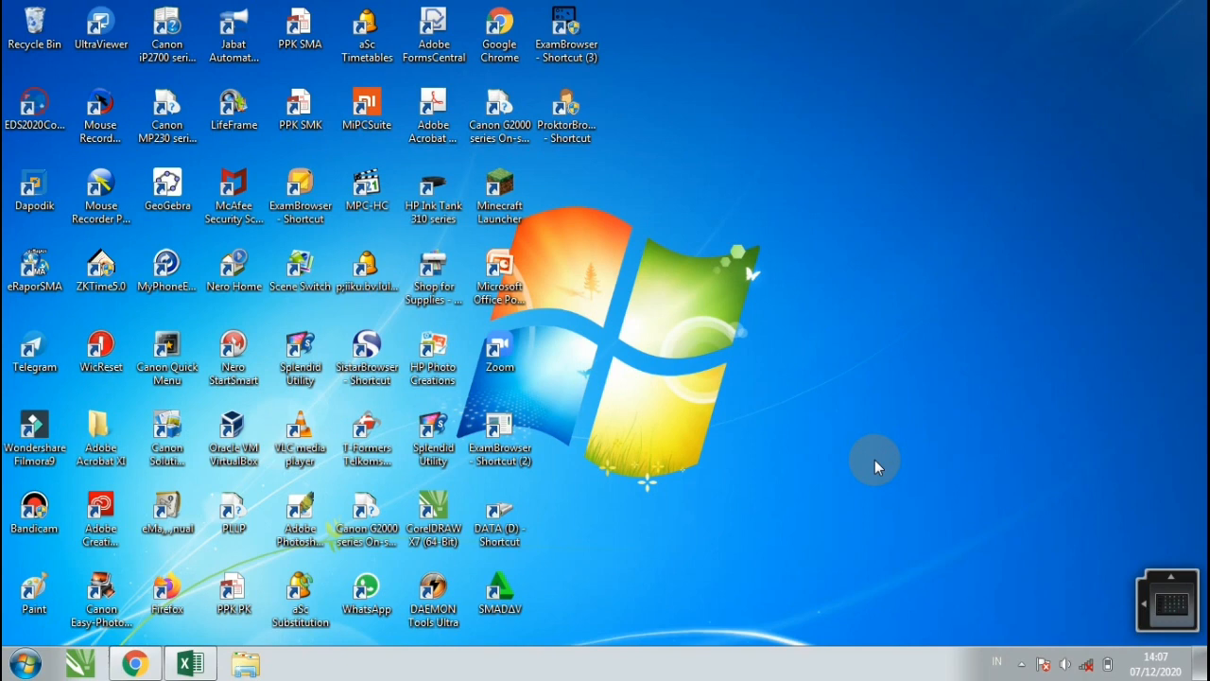
Step: Switch to the Absensi workbook in Excel and review the Pengetahuan and Keterampilan grades for class XII IPS 1
click(190, 663)
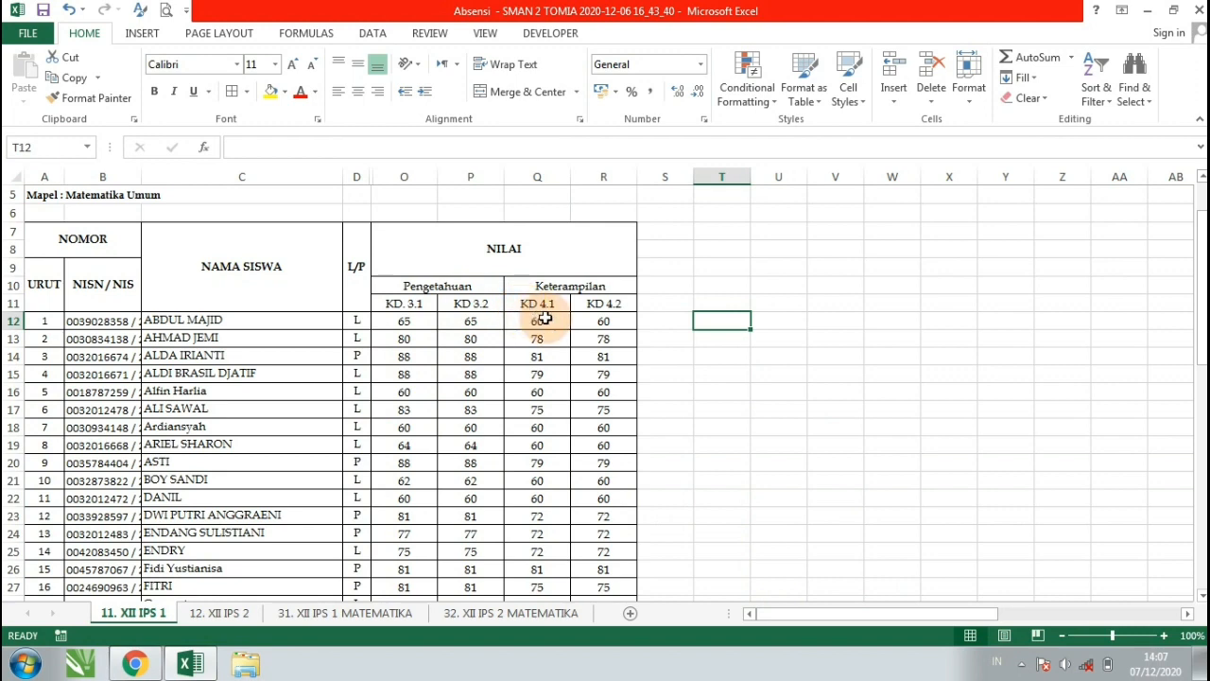
scroll(546, 320, down, 1)
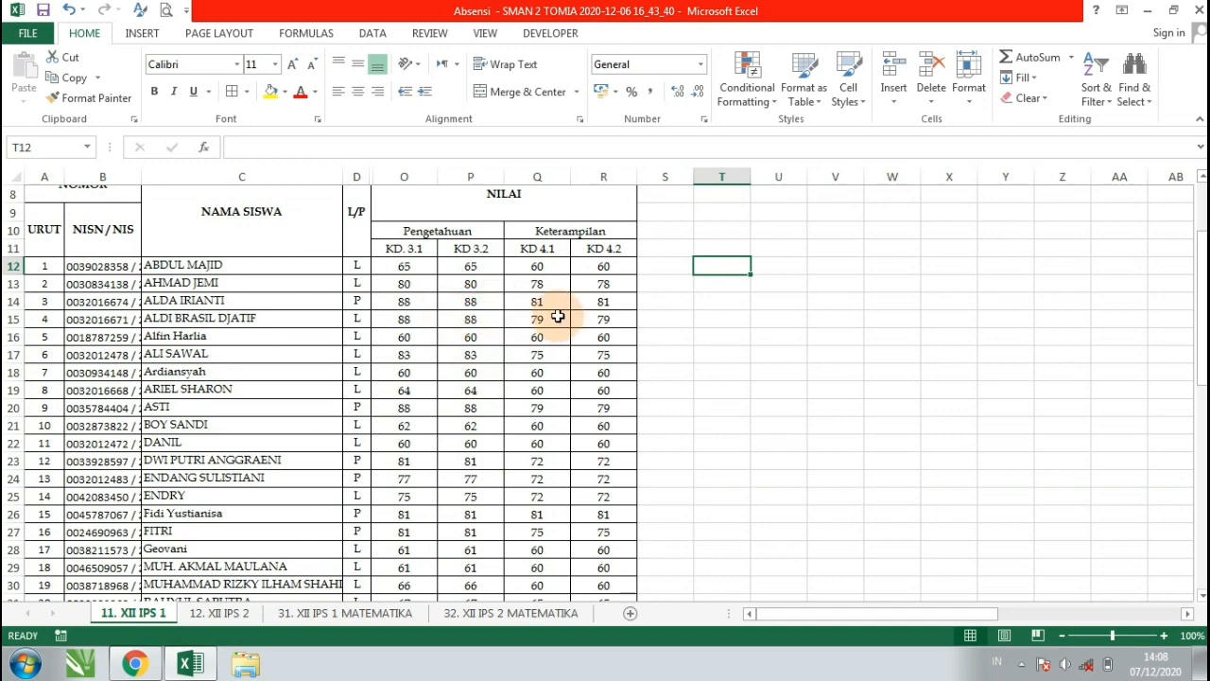
Step: Switch to the e-Rapor SMA login page in Chrome and enter the account username and password
click(134, 665)
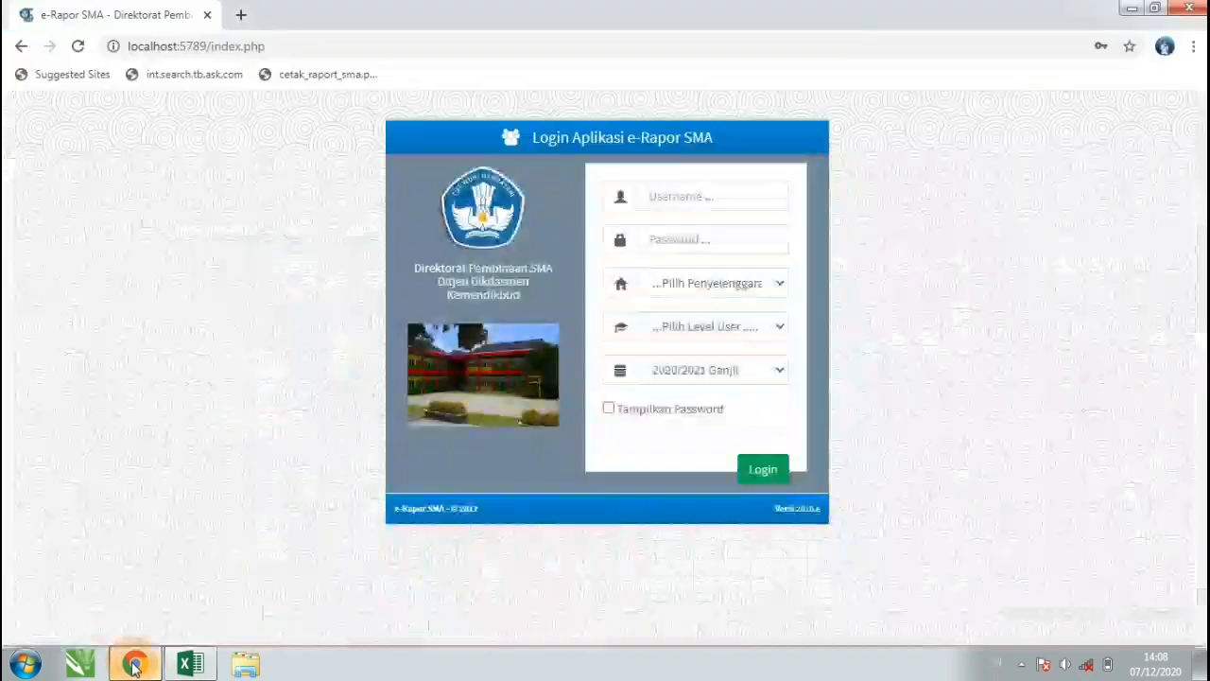
click(698, 197)
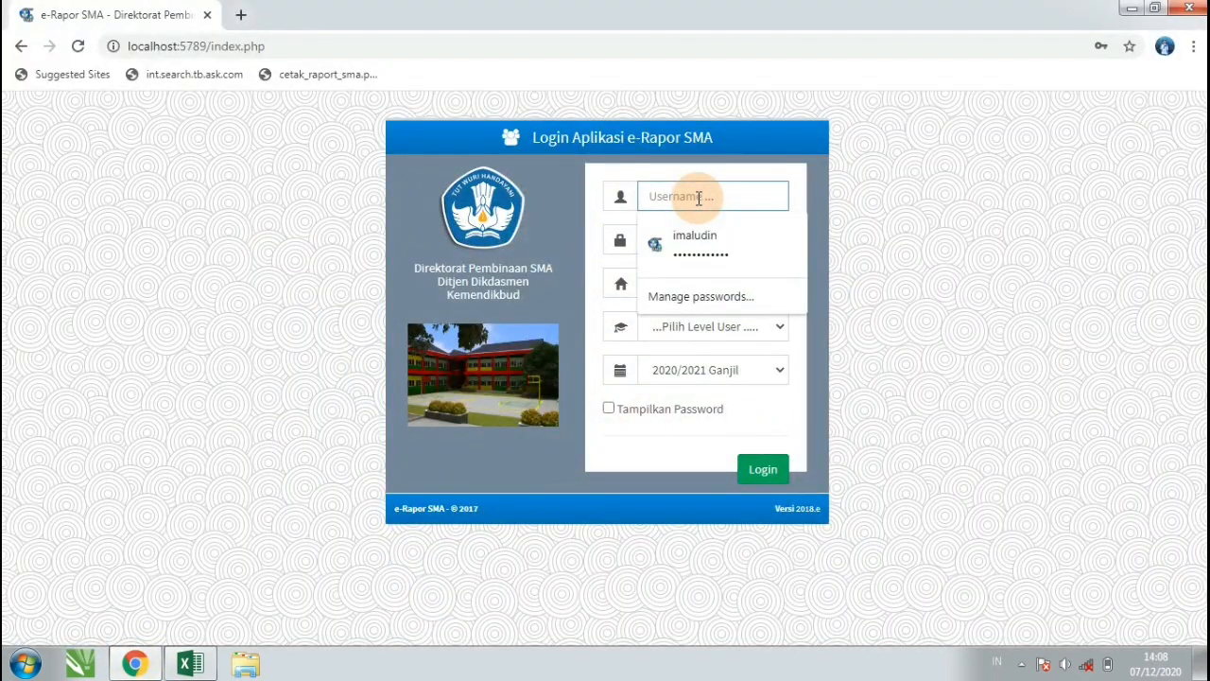
text(a)
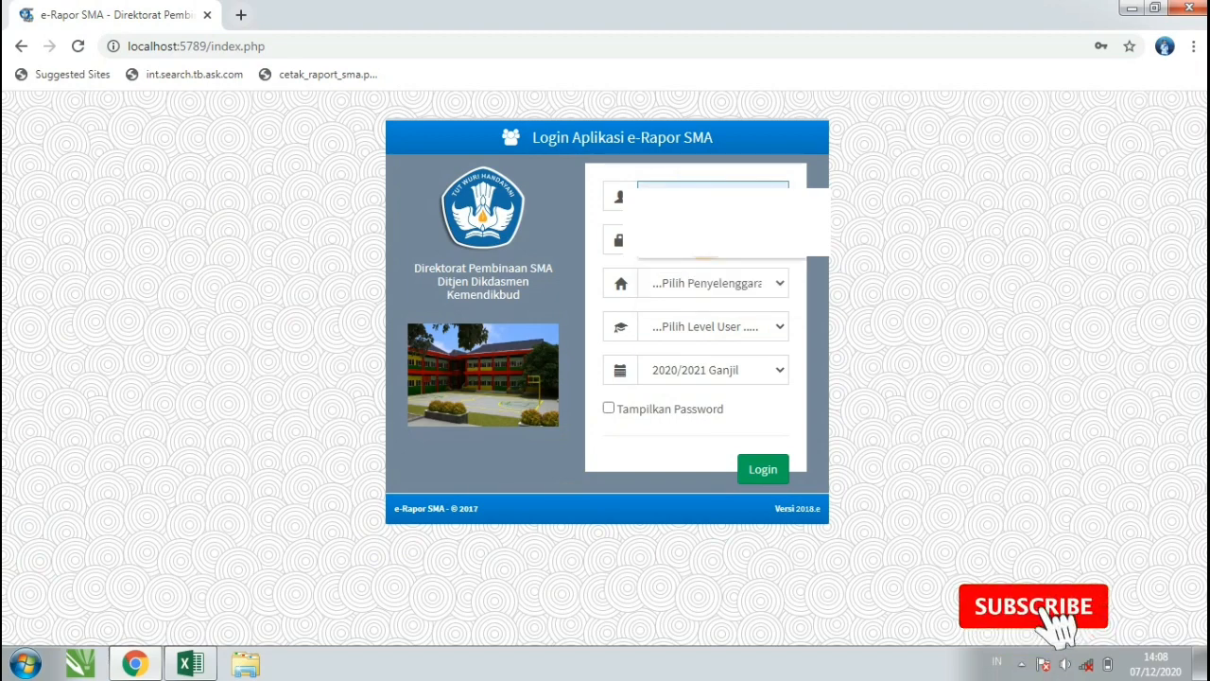
click(716, 242)
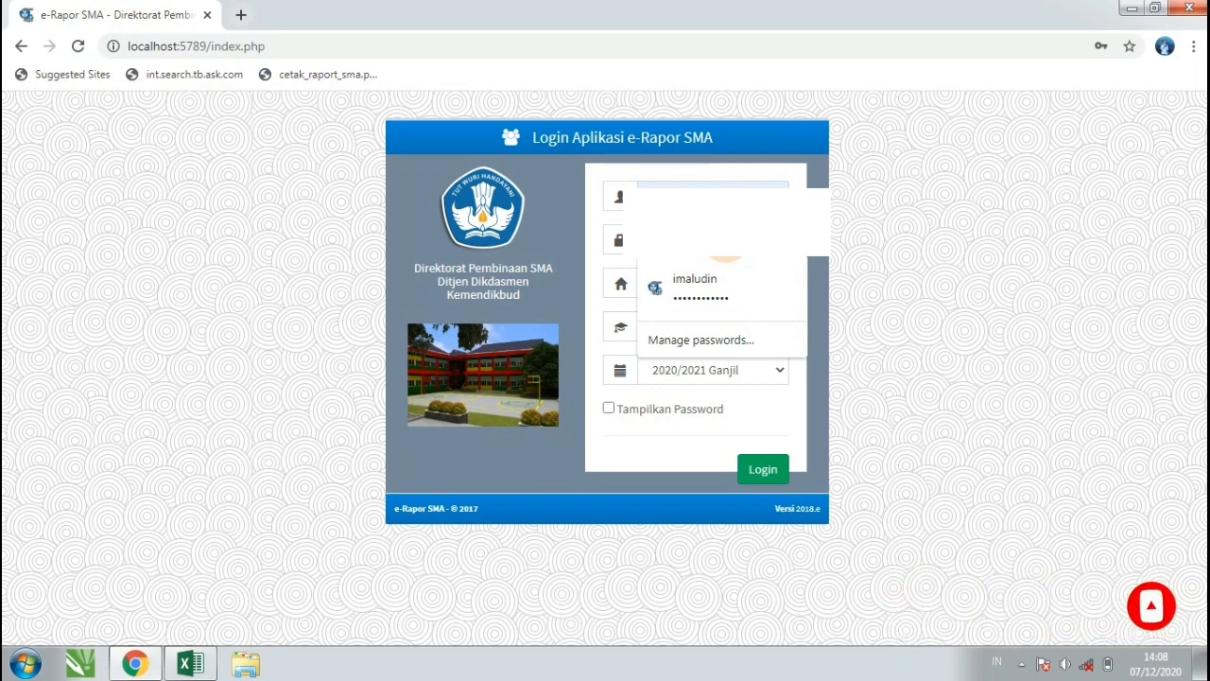
click(726, 236)
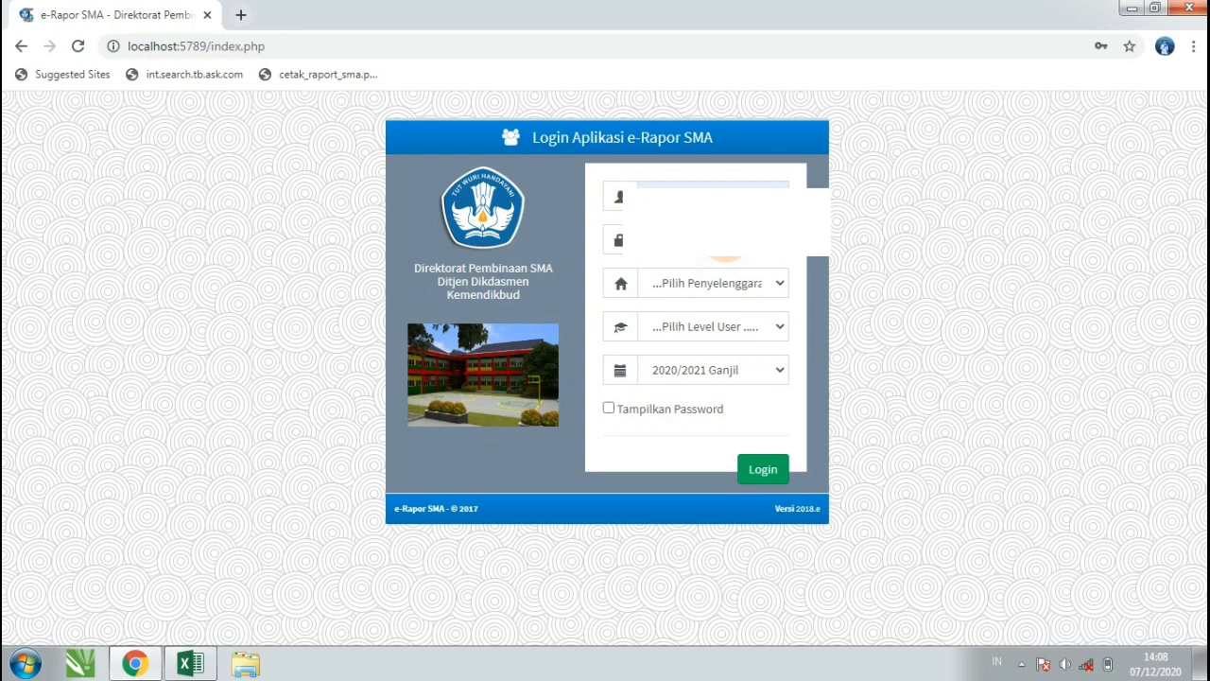
Step: Log in with Sistem Paket as the school system, Guru as the user level and 2020/2021 Ganjil as the semester
click(760, 285)
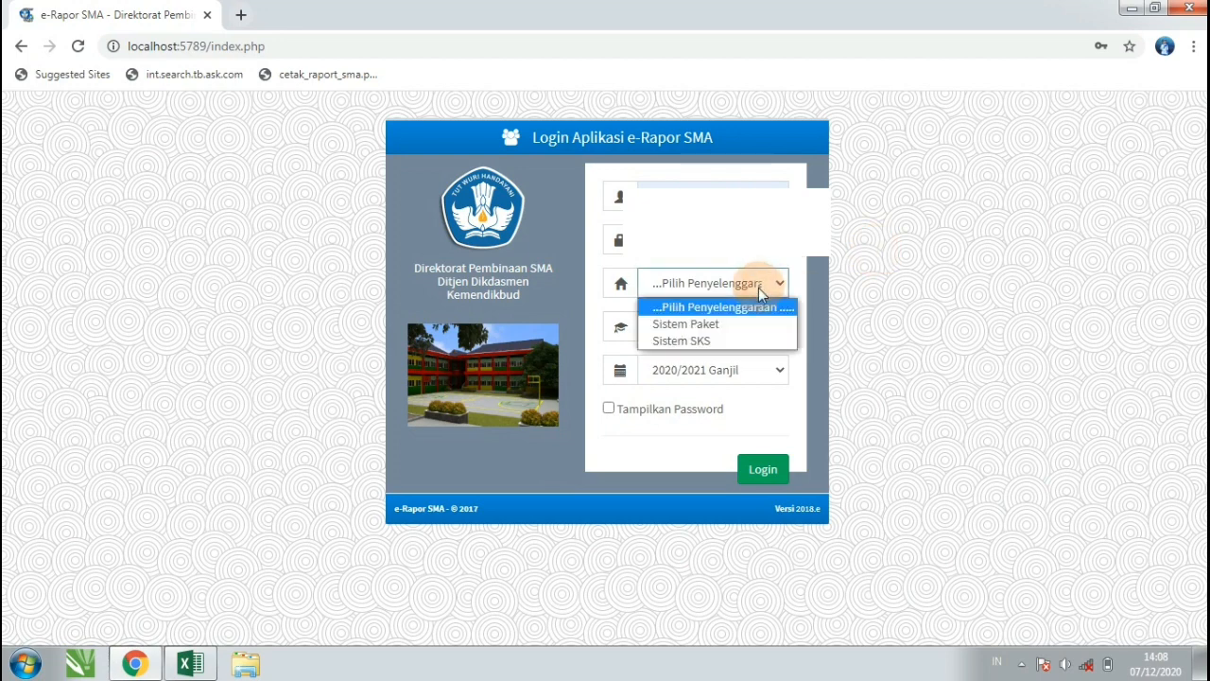
click(717, 325)
click(716, 328)
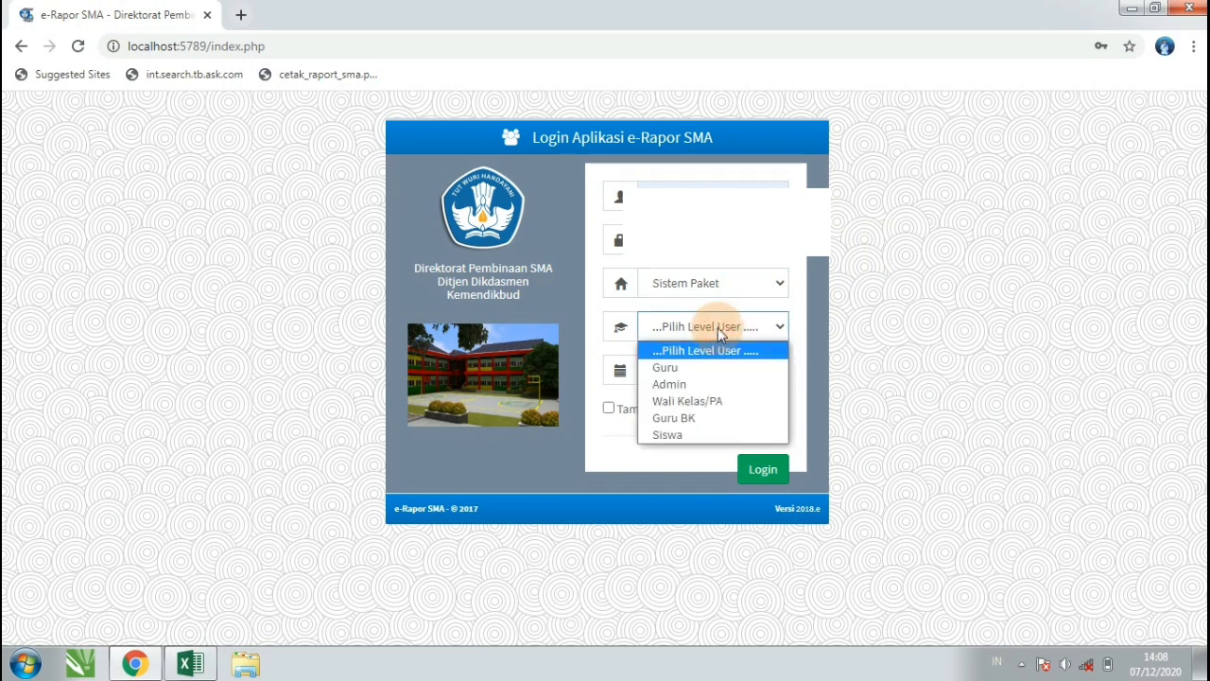
click(686, 368)
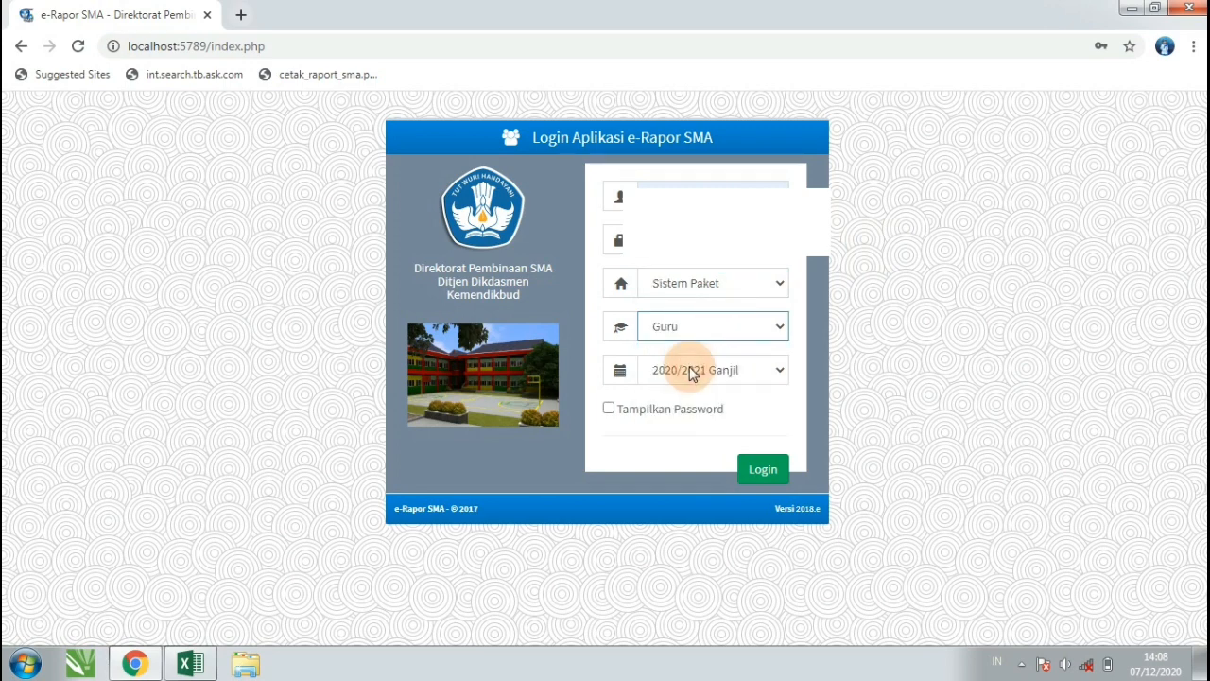
click(711, 374)
click(709, 376)
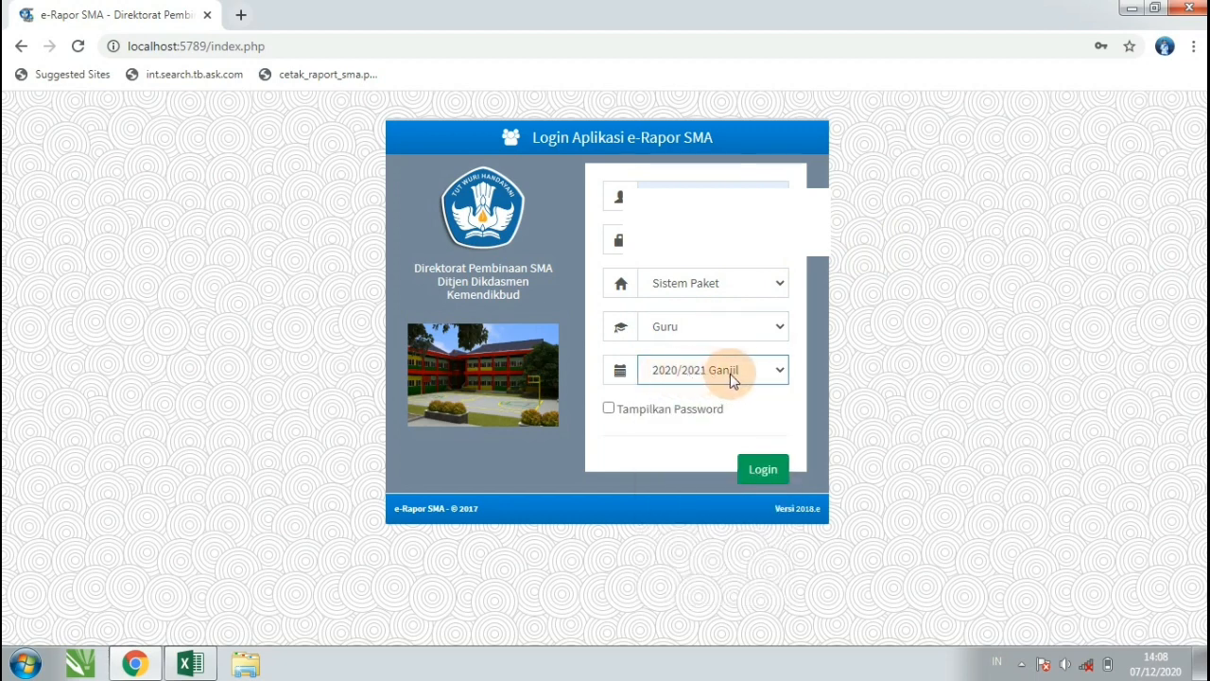
click(767, 469)
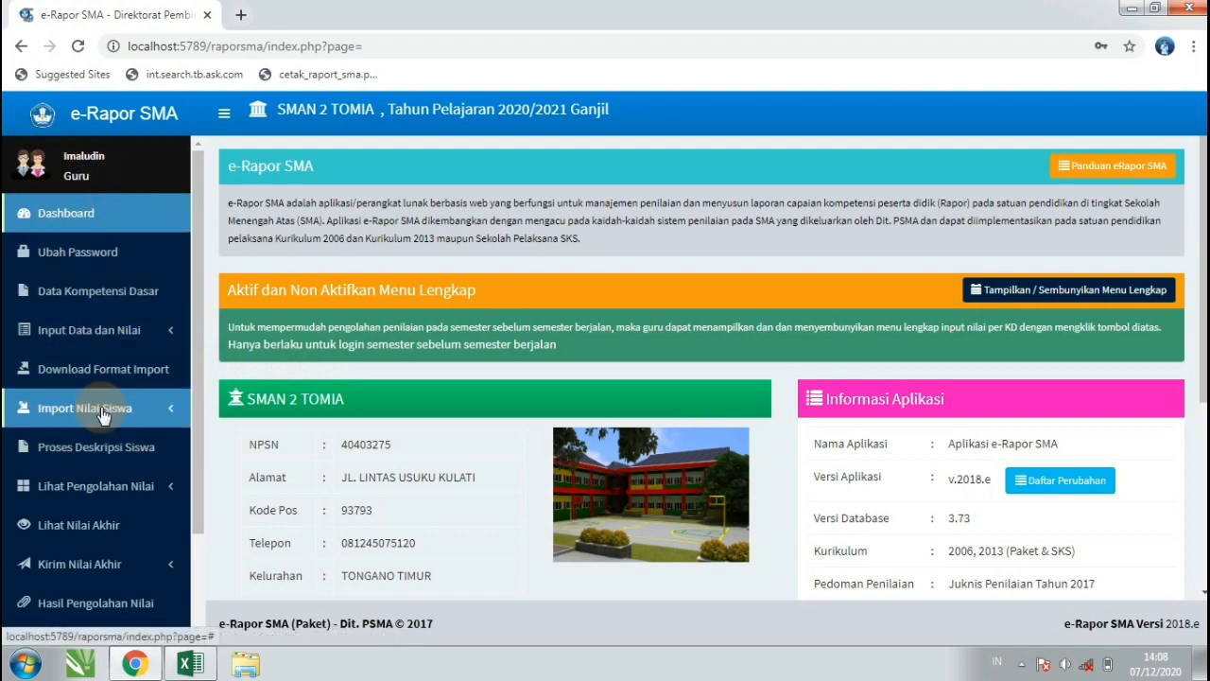
Step: Open the Download Format Import page and select class XII IPS 1, subject Matematika (Umum) and Semester 5
click(113, 377)
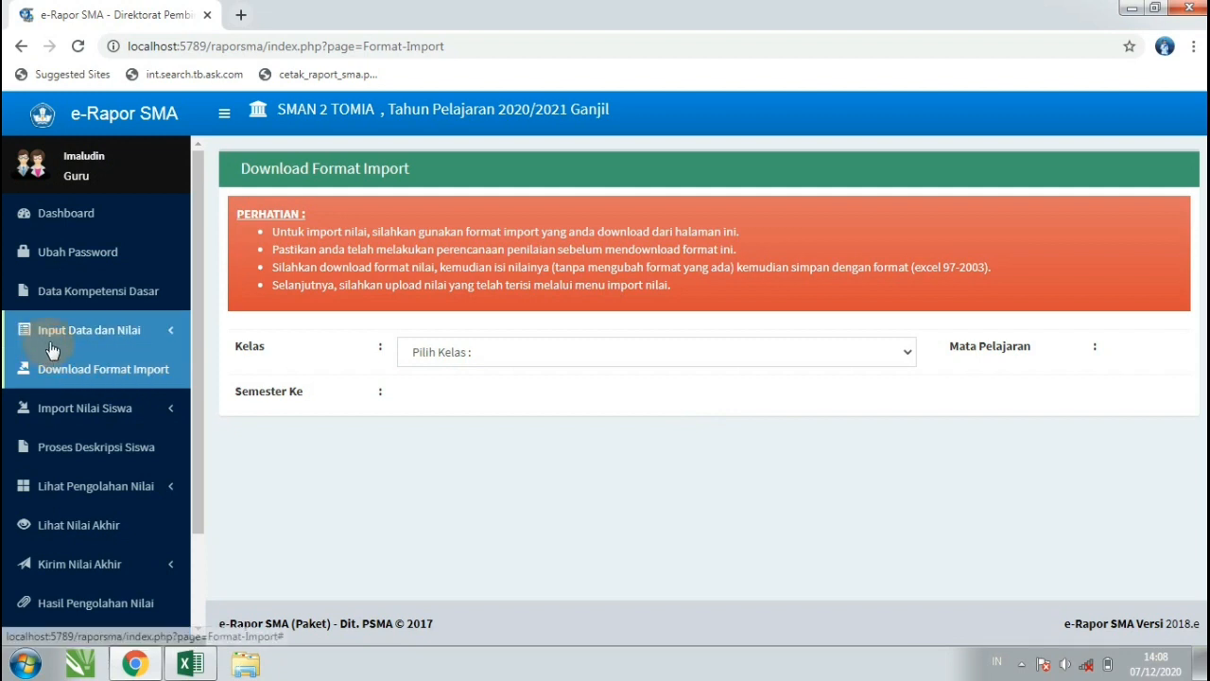
click(132, 332)
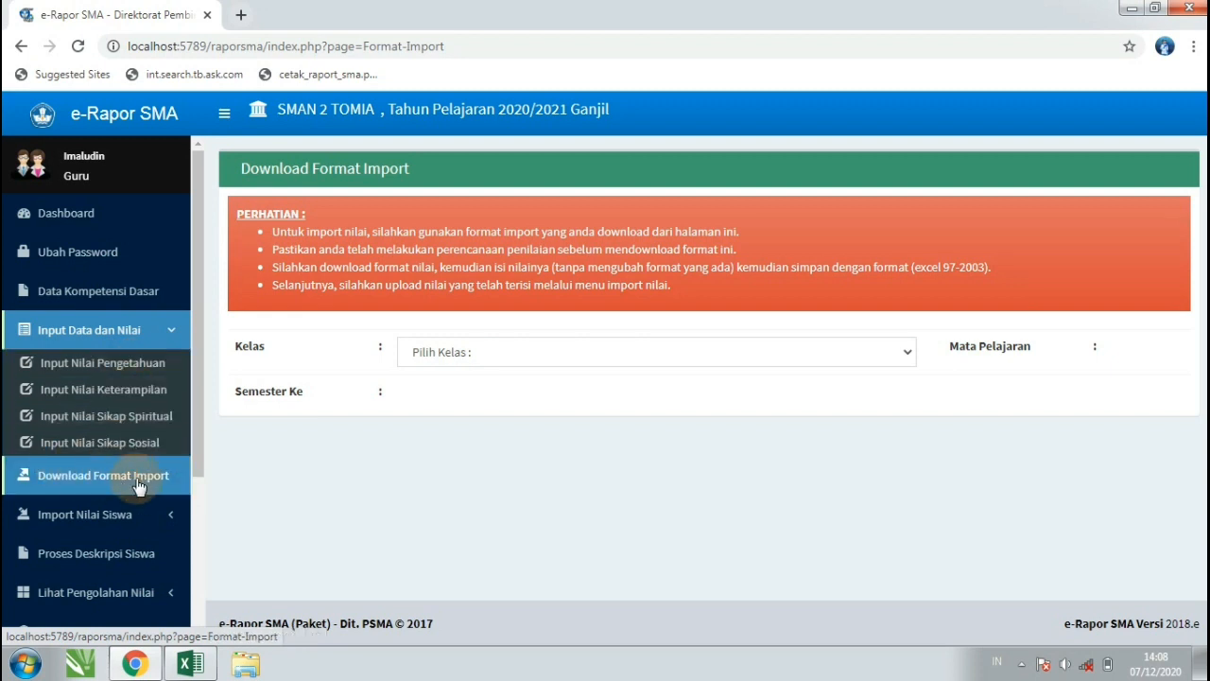
click(595, 350)
click(460, 394)
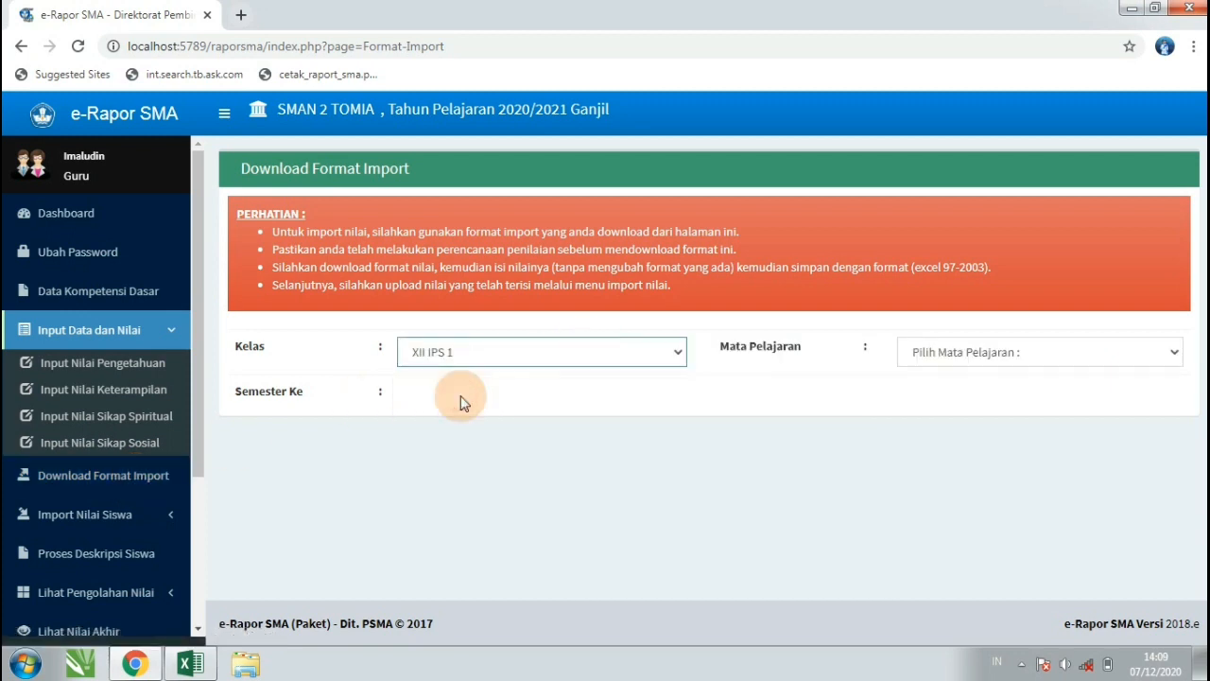
click(910, 361)
click(942, 396)
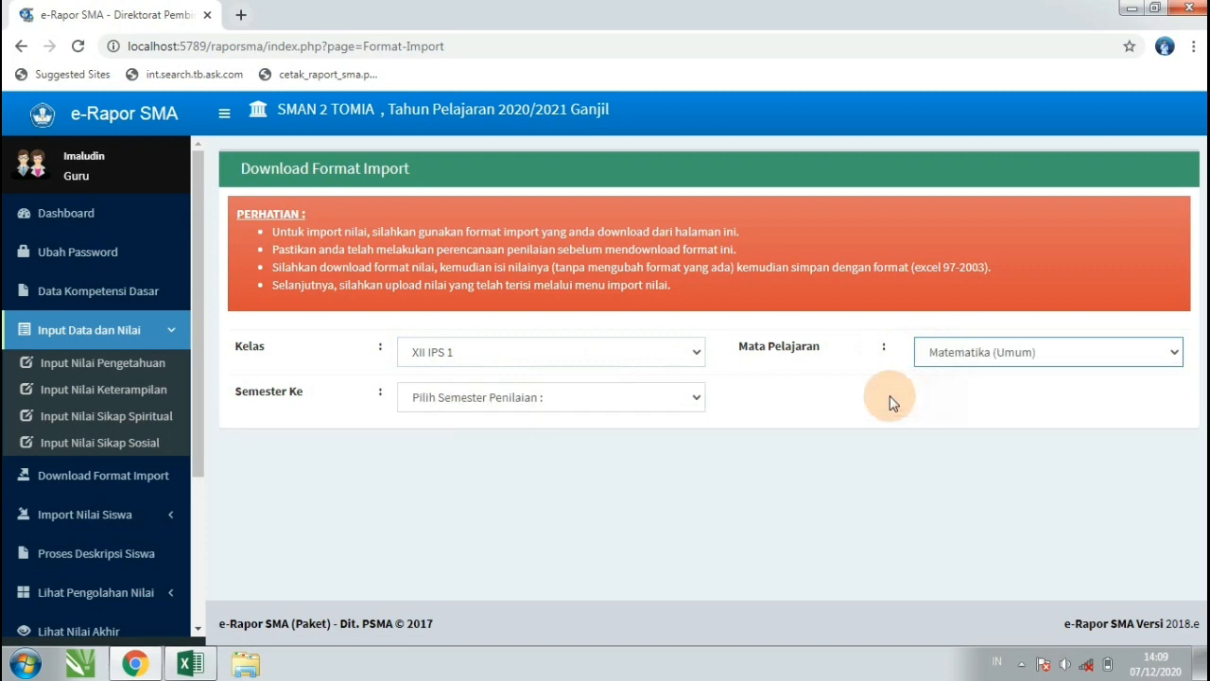
click(613, 406)
click(493, 442)
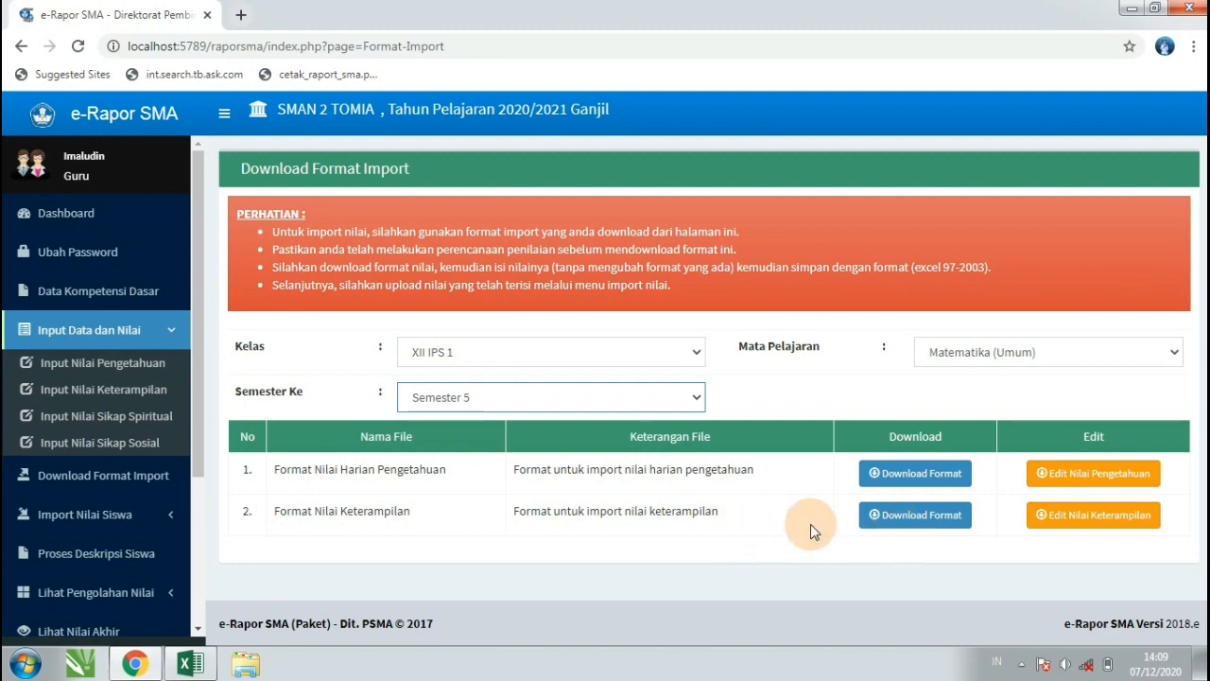
Step: Download the Format Nilai Harian Pengetahuan and Format Nilai Keterampilan files into the NILAI RAPOR K13 folder
click(927, 482)
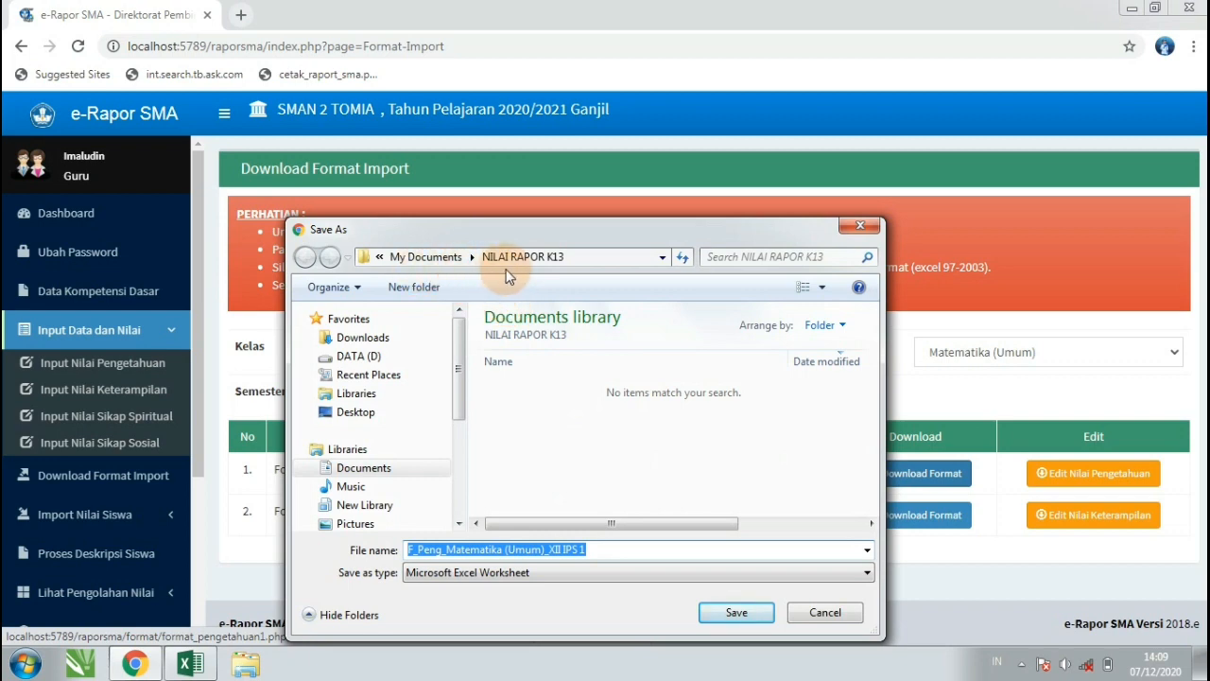
click(715, 612)
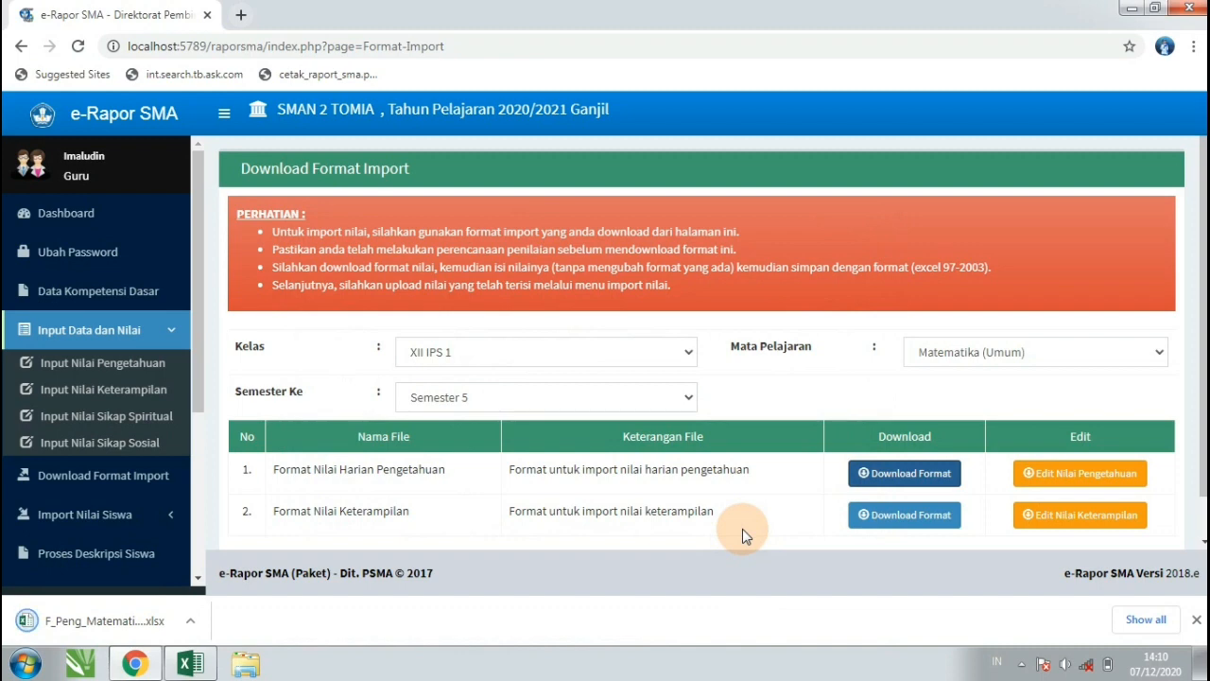
click(893, 526)
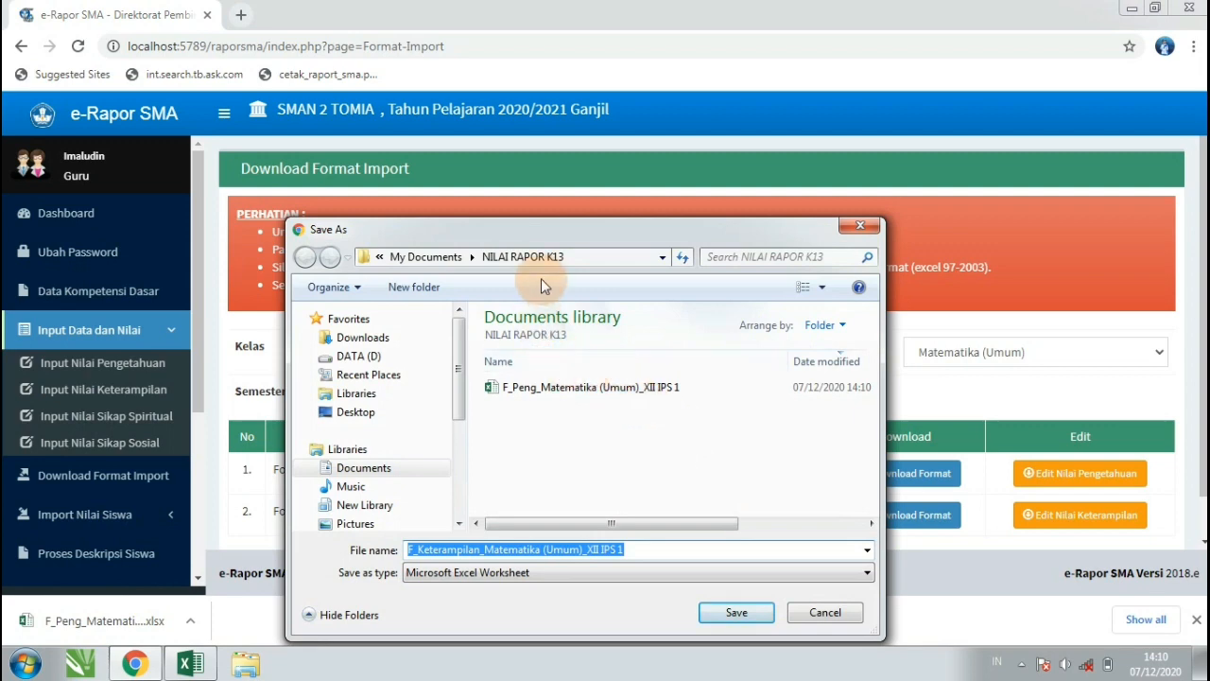
click(736, 613)
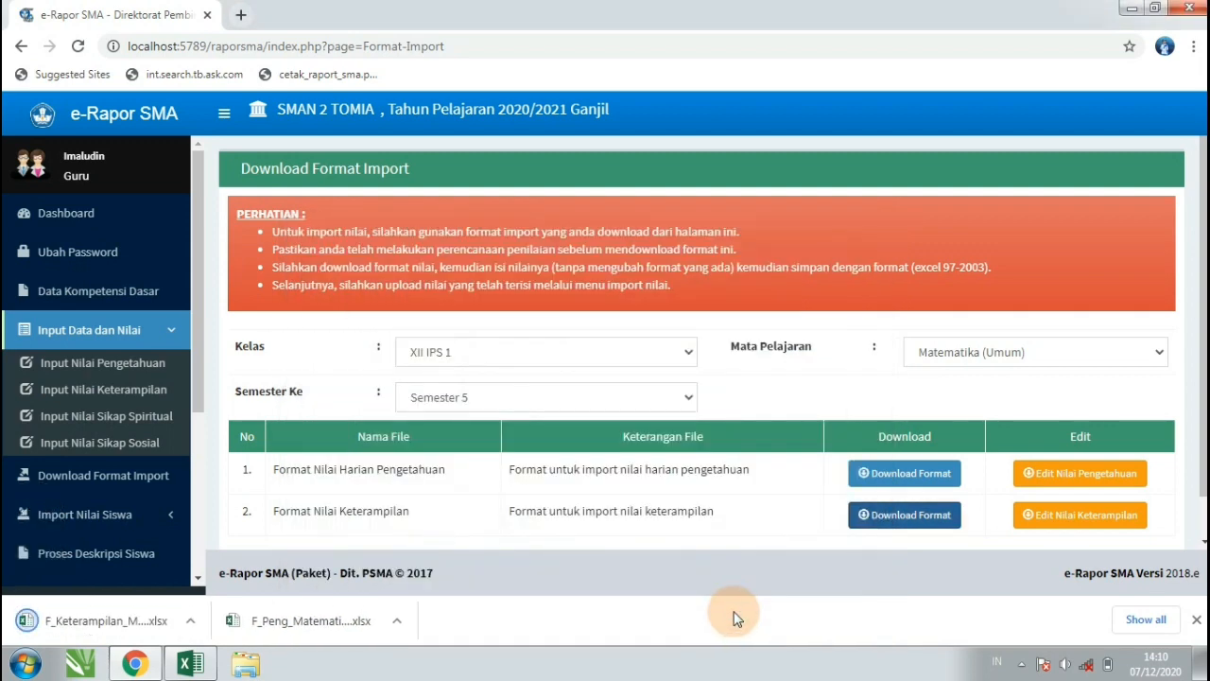
Step: Open the downloaded F_Peng_Matematika (Umum)_XII IPS 1 workbook and enable editing
click(310, 621)
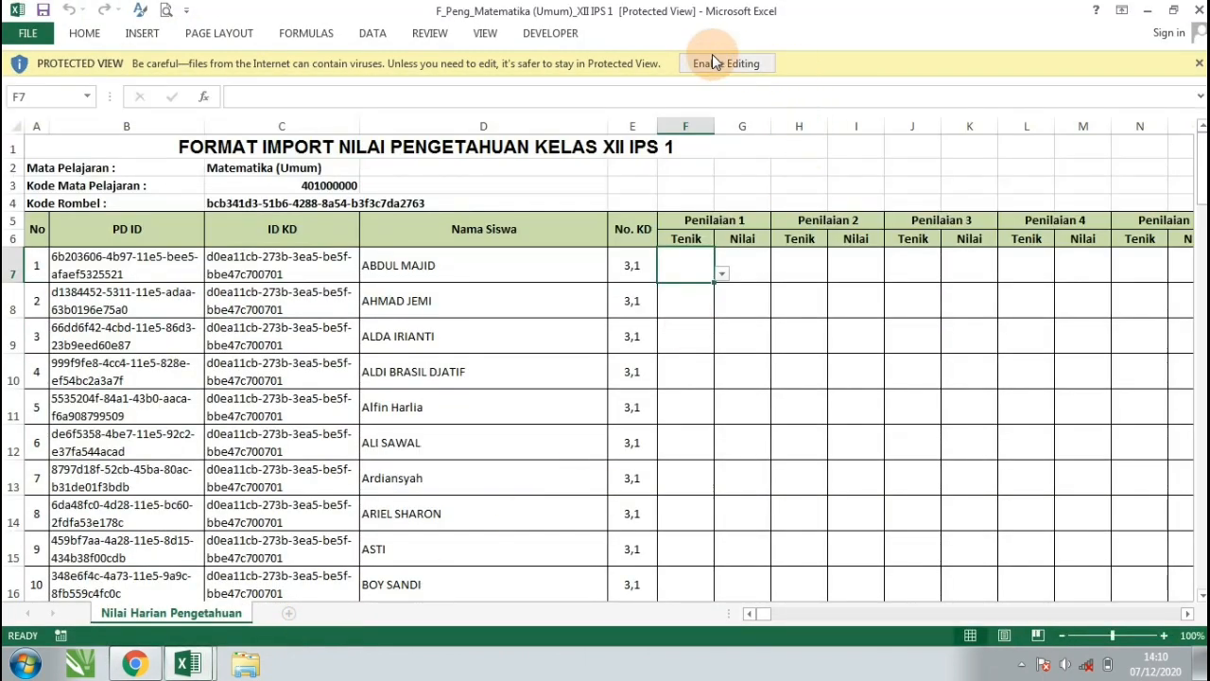
click(724, 64)
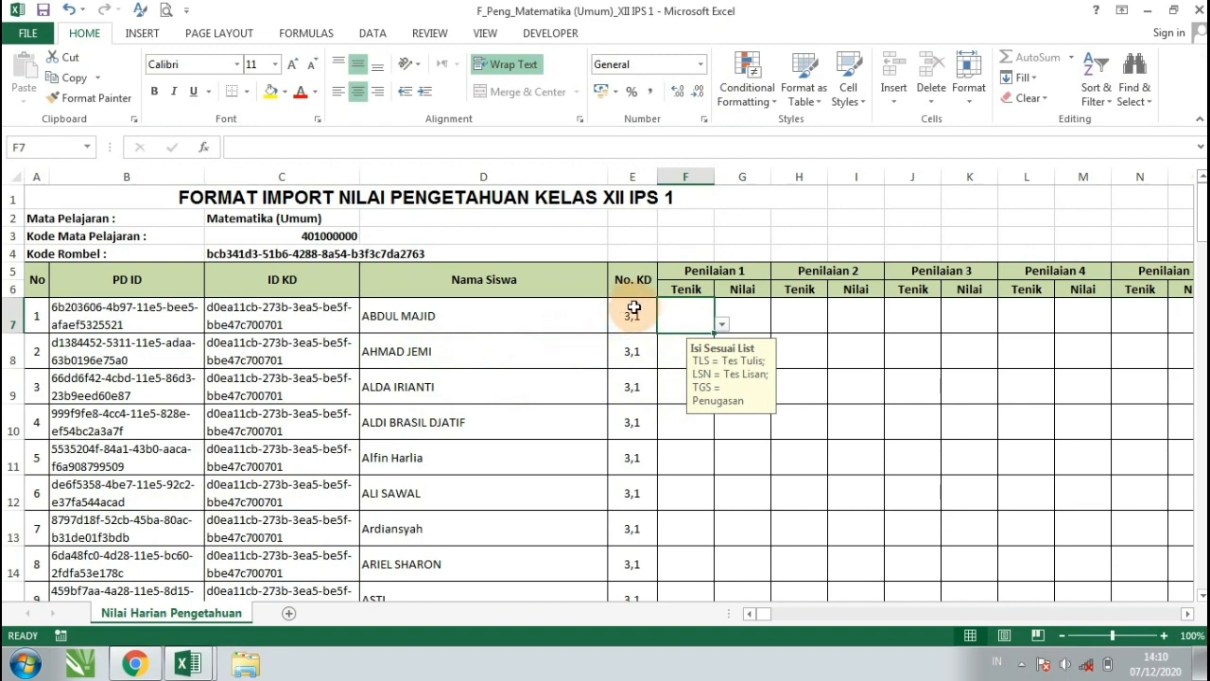
Step: Compare the student names and KD rows in the Pengetahuan import format with the XII IPS 1 list in the Absensi workbook
drag(1196, 229, 1198, 540)
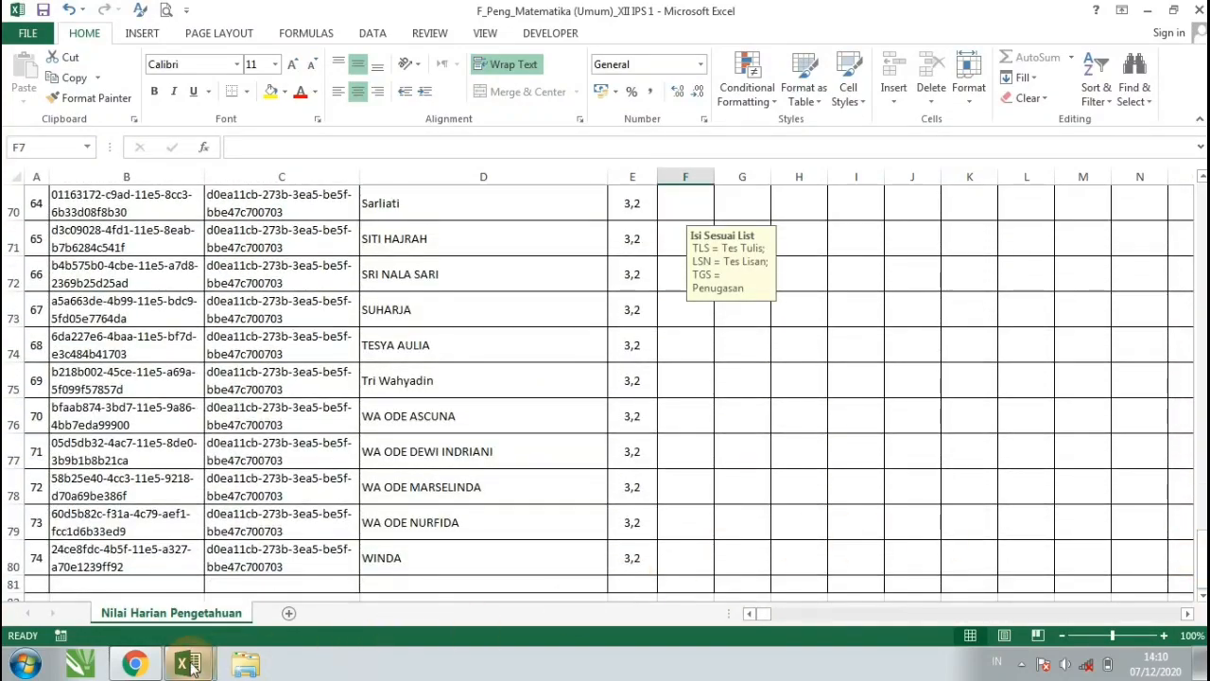
mouse_move(179, 667)
click(142, 581)
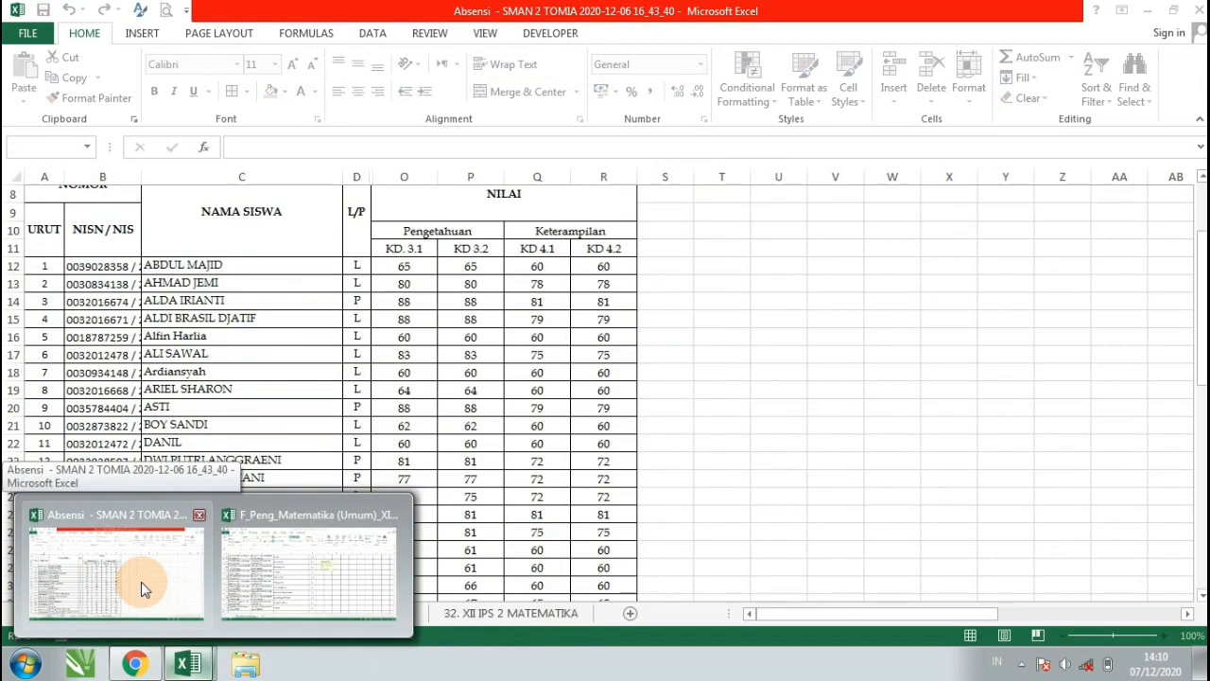
click(141, 581)
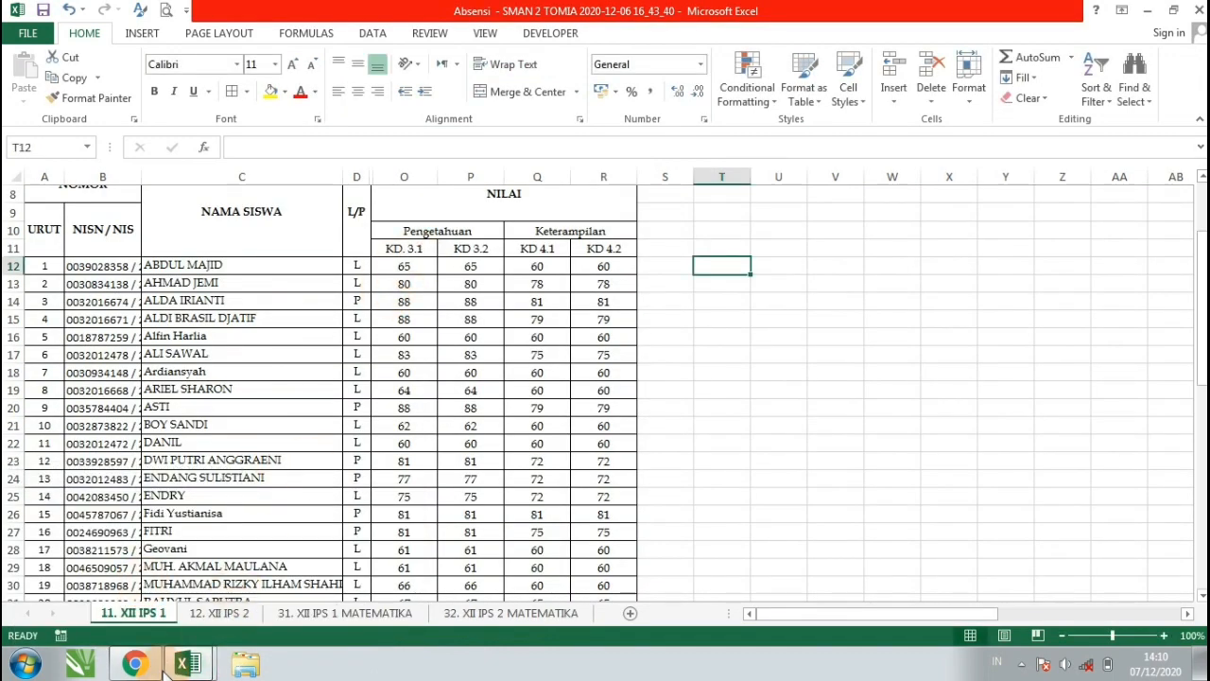
mouse_move(186, 664)
click(312, 577)
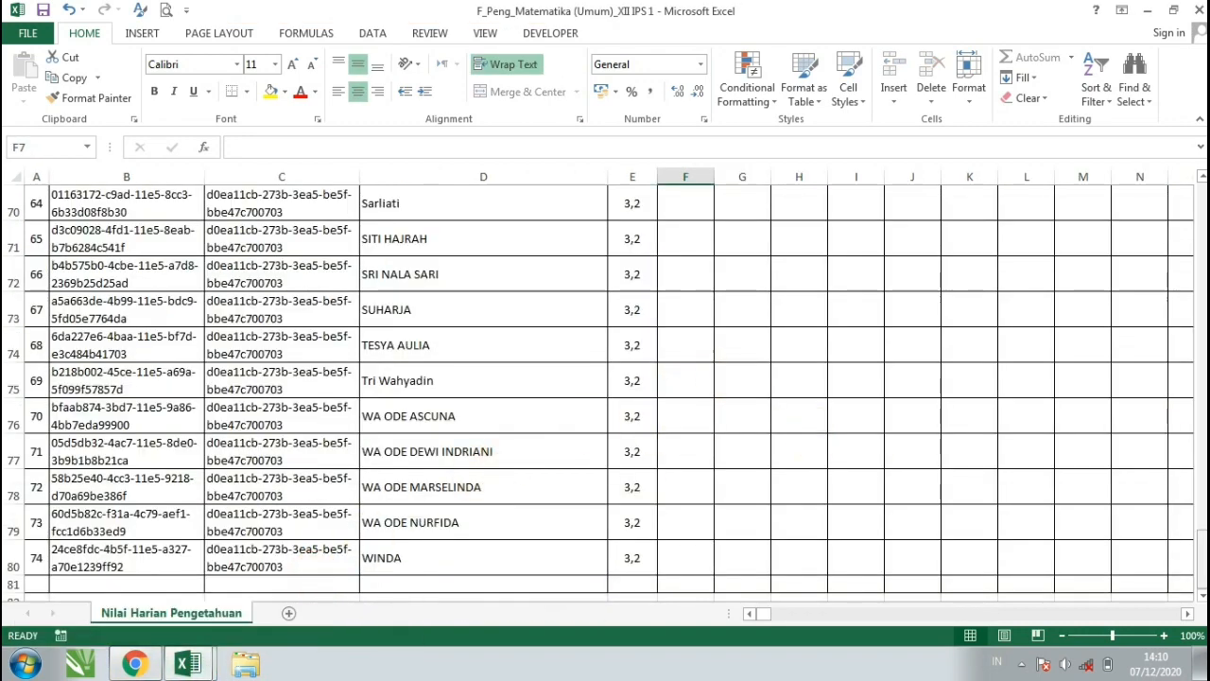
drag(1200, 566, 1191, 215)
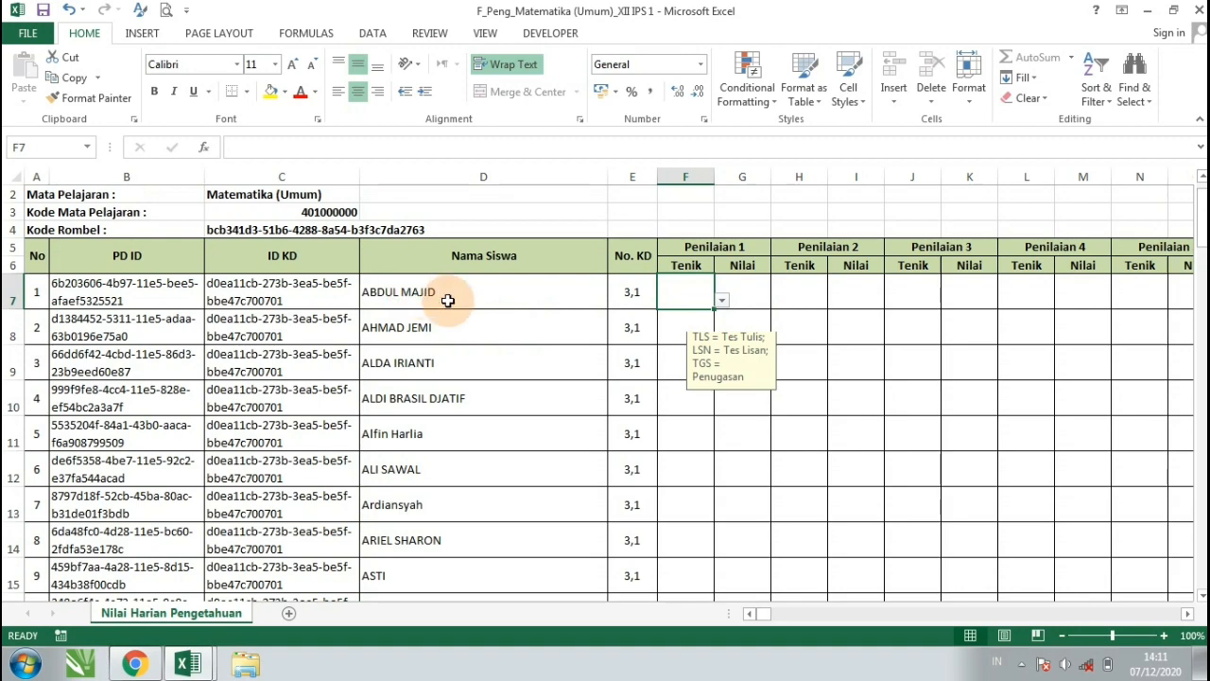
drag(440, 292, 425, 559)
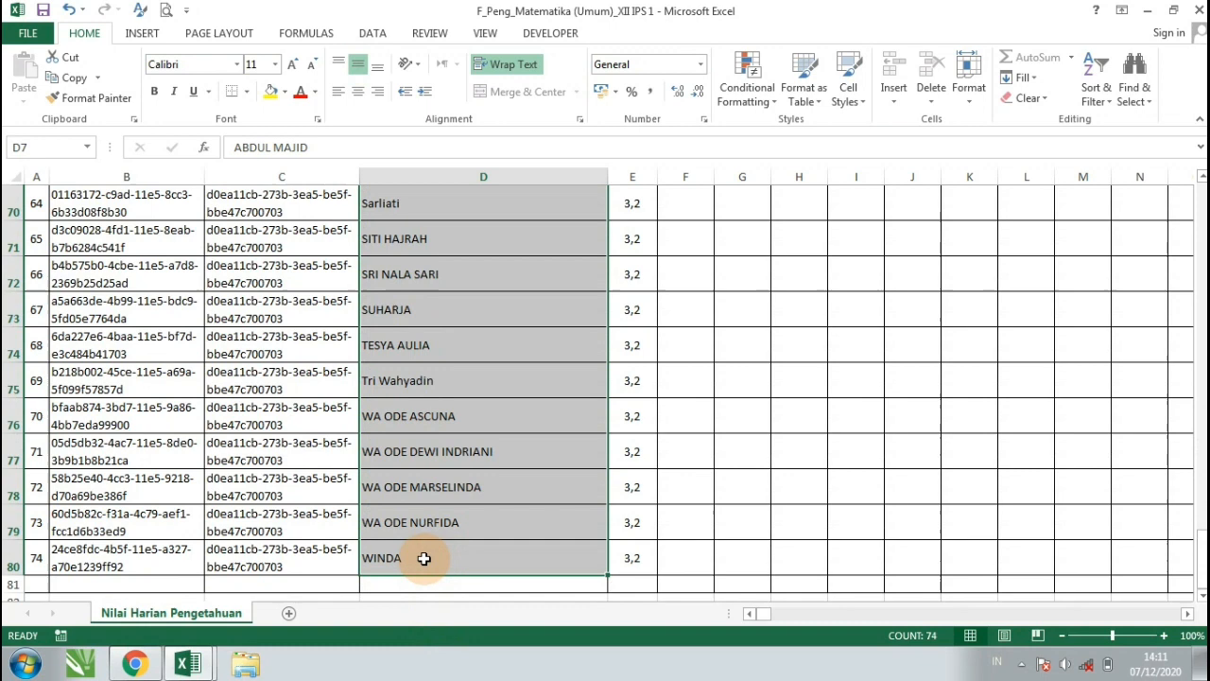
click(188, 663)
click(154, 581)
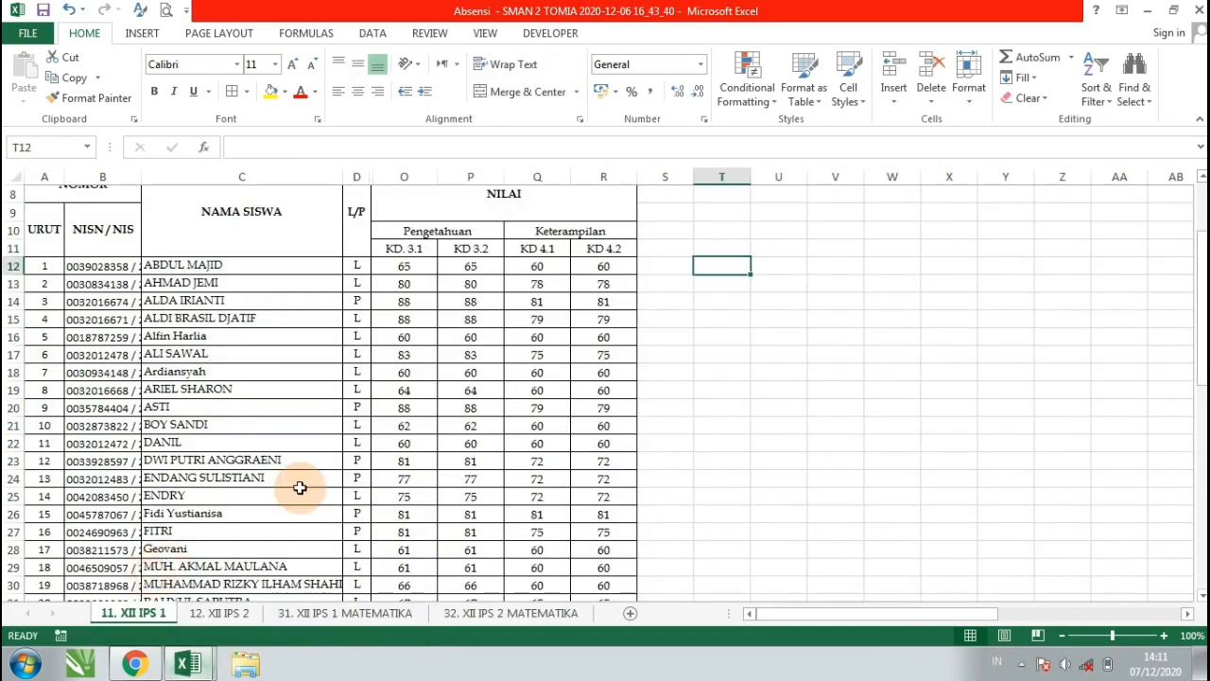
click(270, 265)
drag(269, 282, 261, 550)
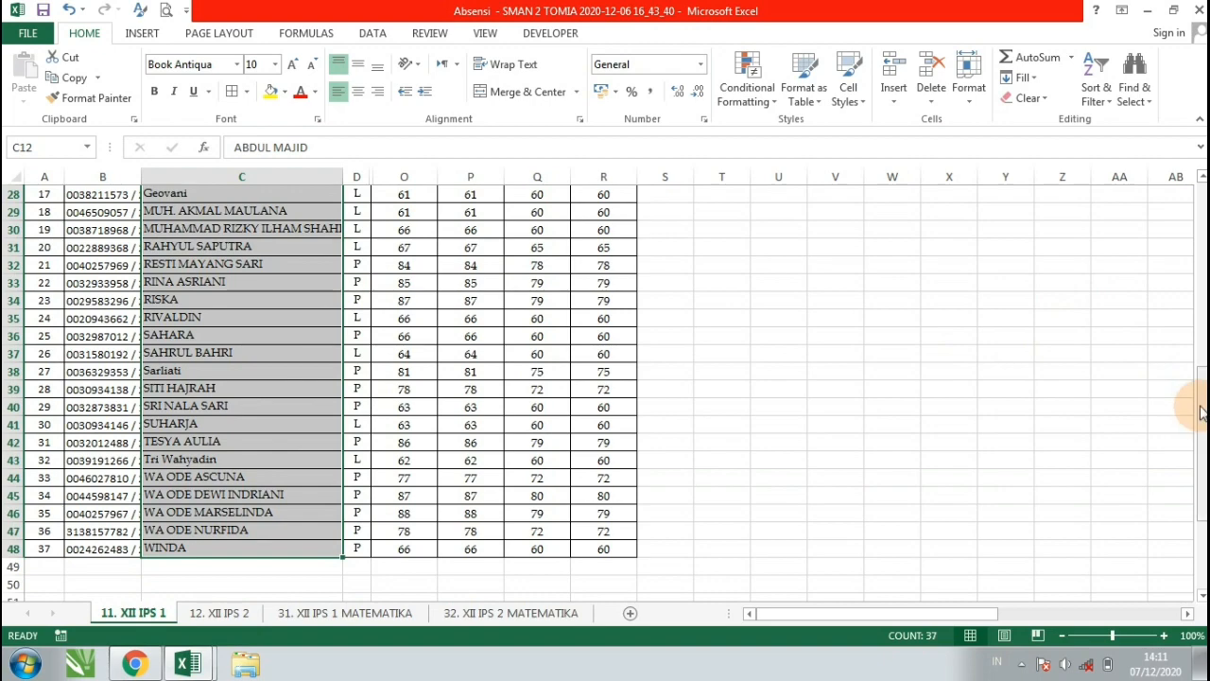
drag(1202, 412, 1194, 271)
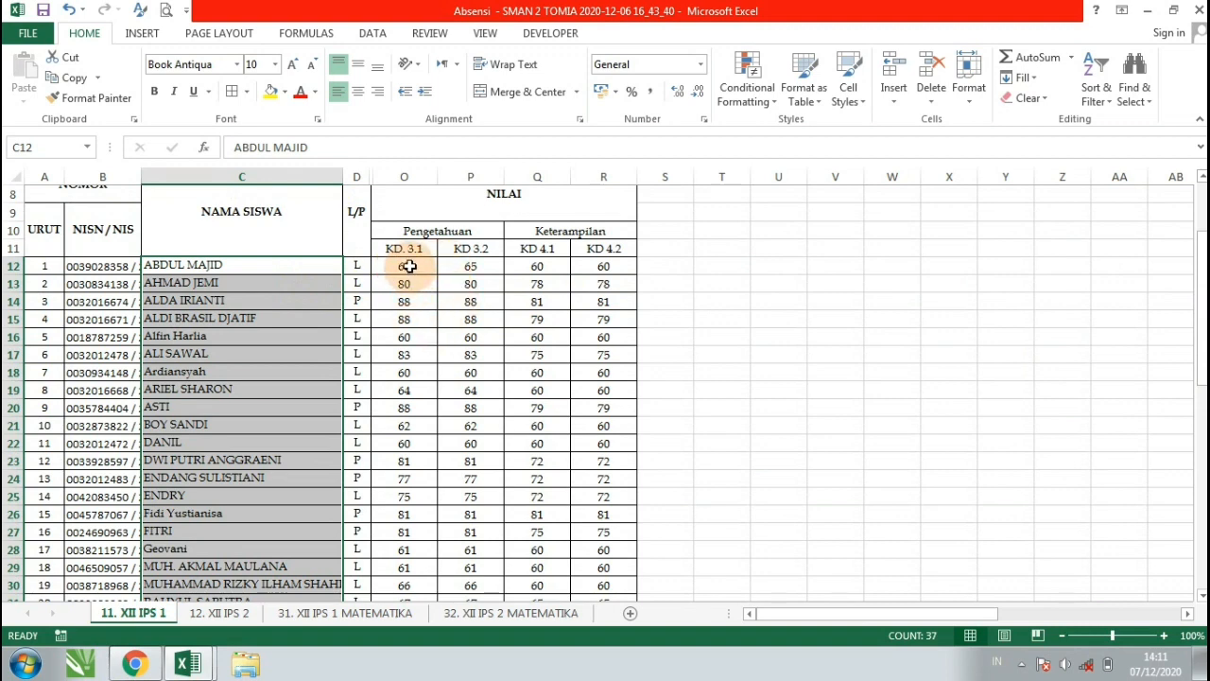
Step: Copy all students' KD 3.1 Pengetahuan grades in O12:O48 of the XII IPS 1 sheet
drag(410, 266, 405, 567)
right_click(410, 510)
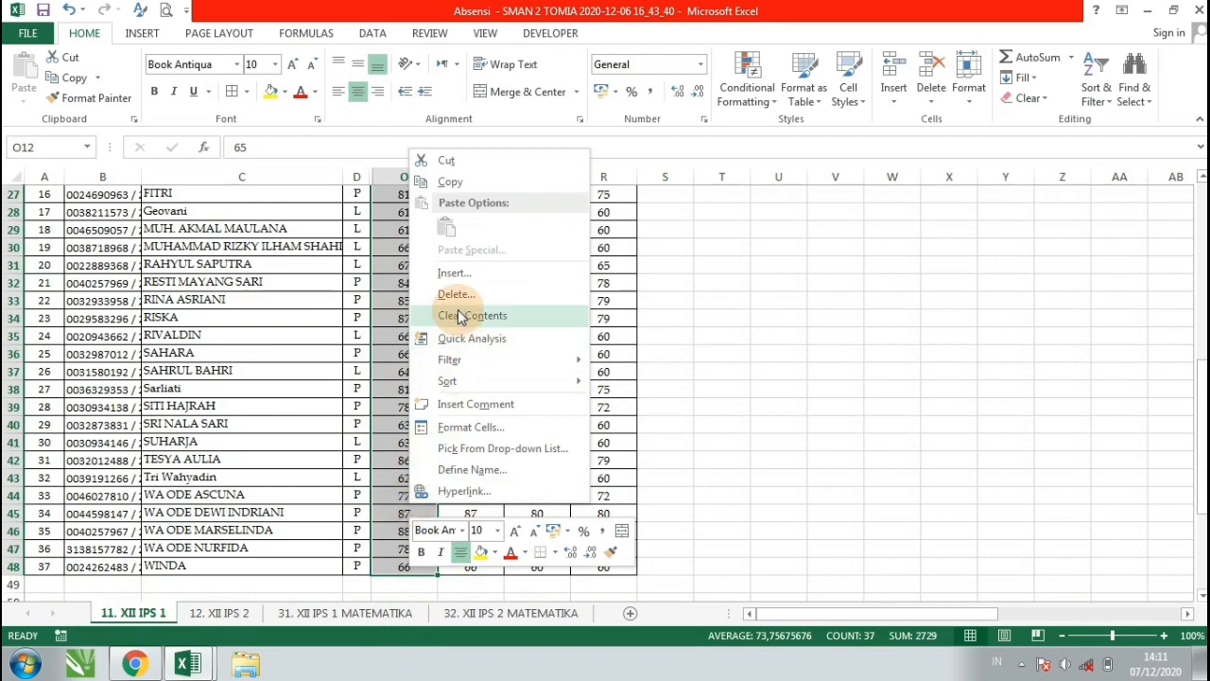
click(456, 182)
scroll(454, 186, up, 2)
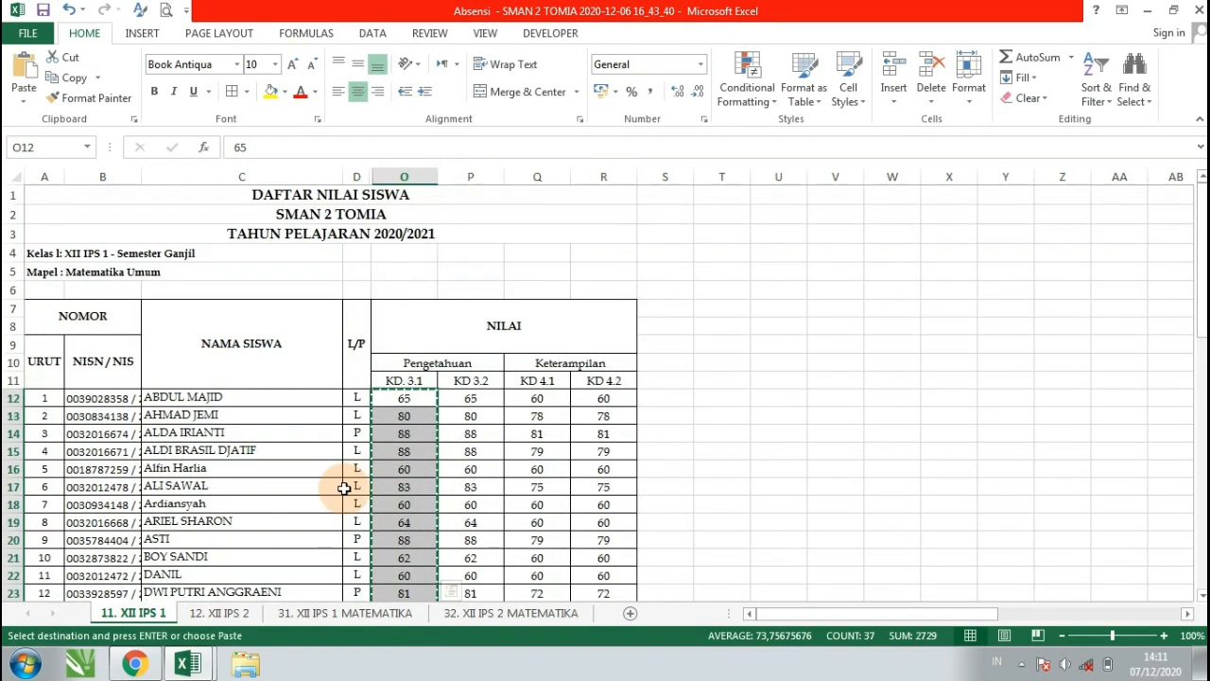
Step: Paste the copied KD 3.1 grades into the Penilaian 1 Nilai column of the F_Peng_Matematika (Umum)_XII IPS 1 workbook, starting at G7
click(189, 664)
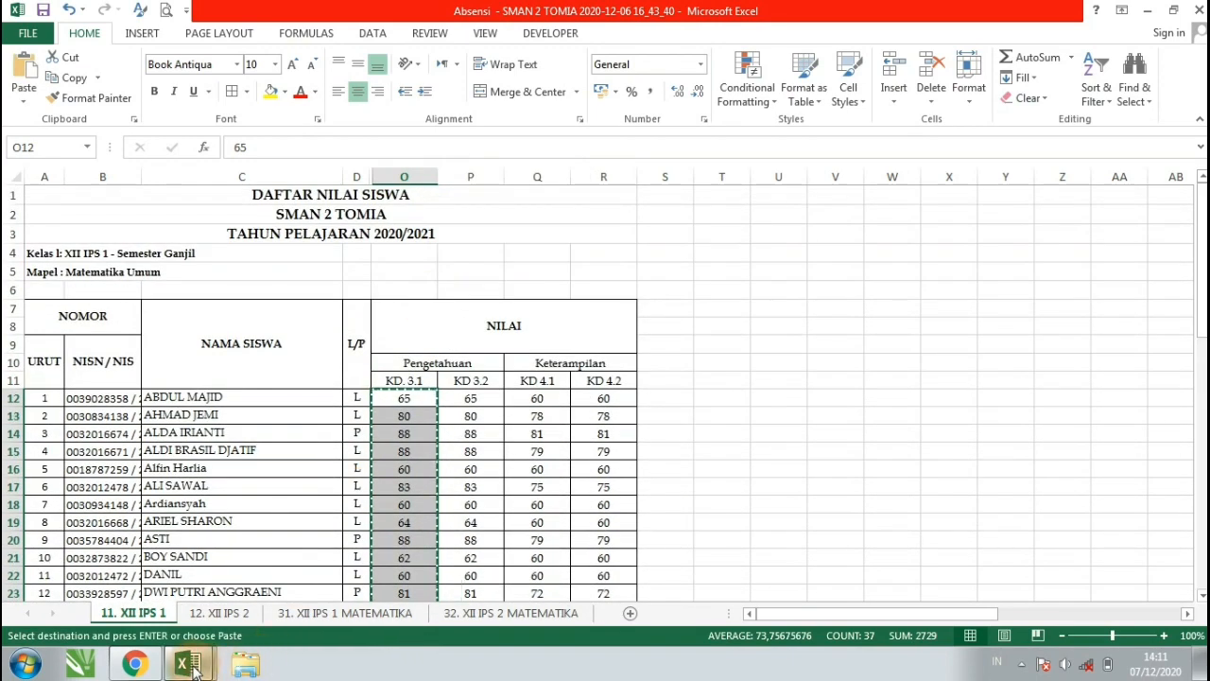
click(295, 580)
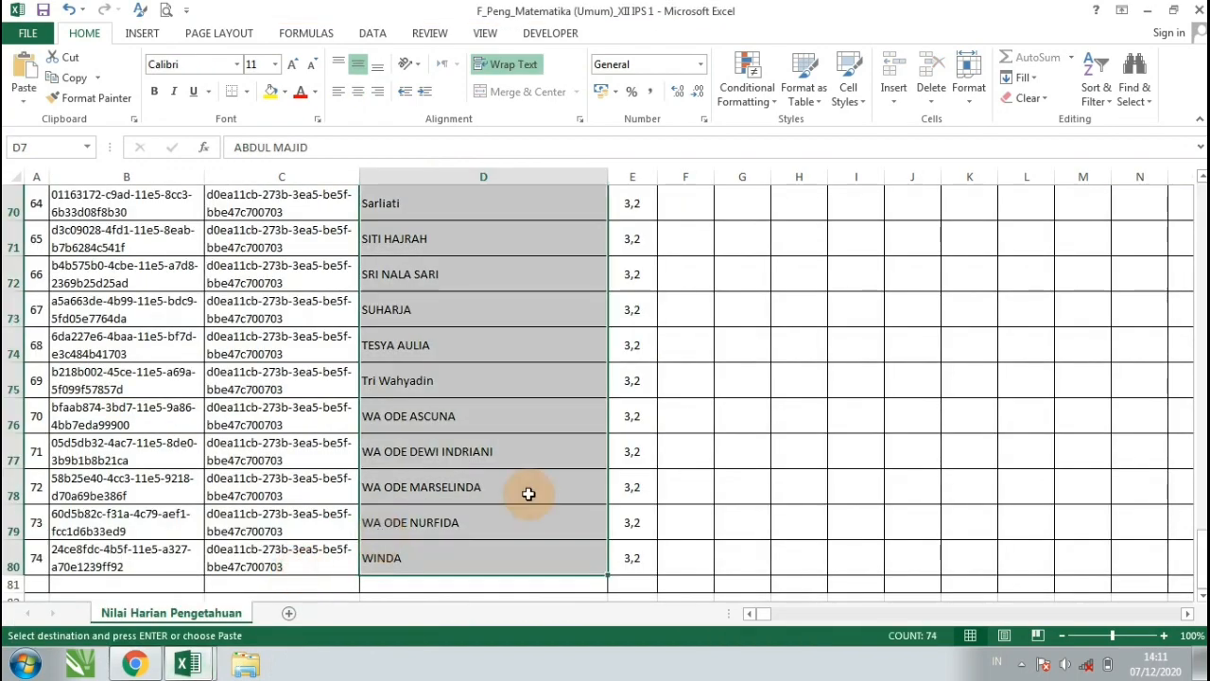
scroll(648, 451, up, 6)
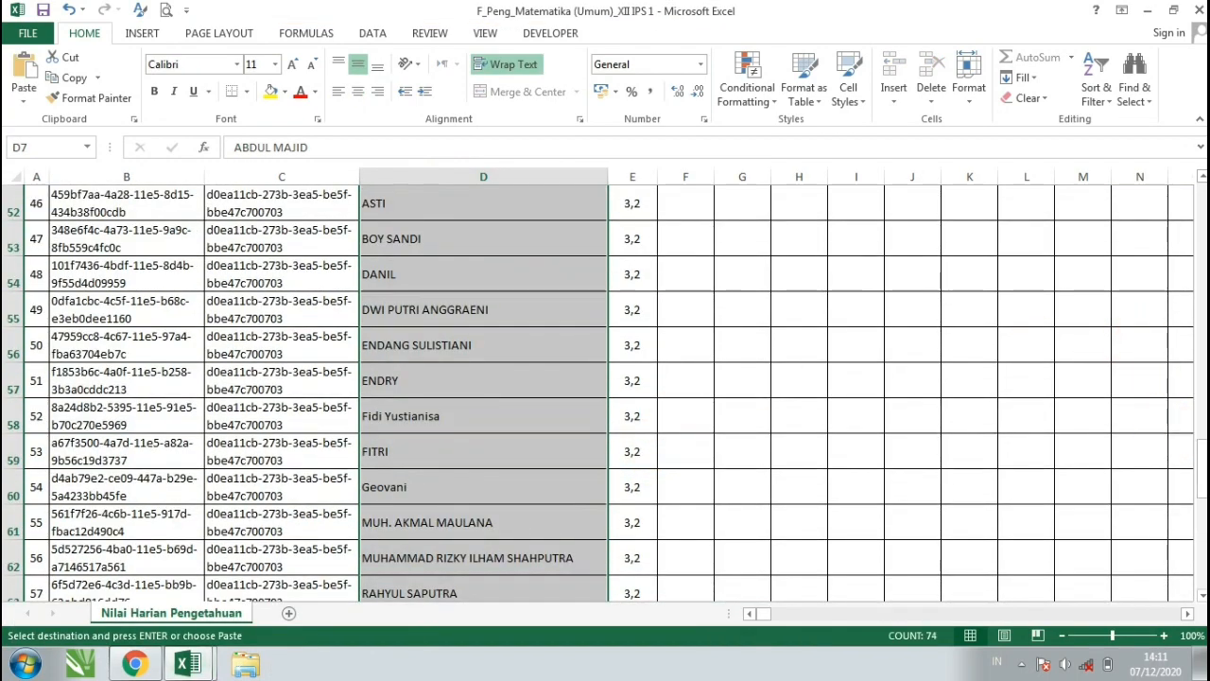
drag(1199, 468, 1202, 201)
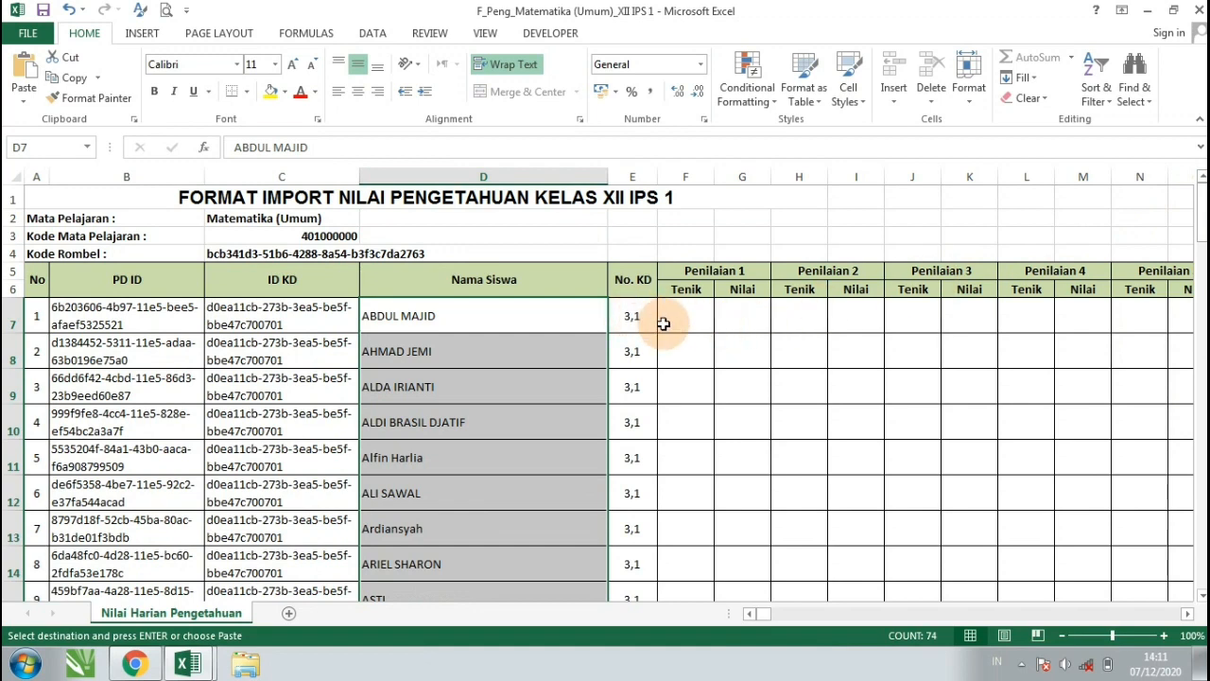
click(745, 318)
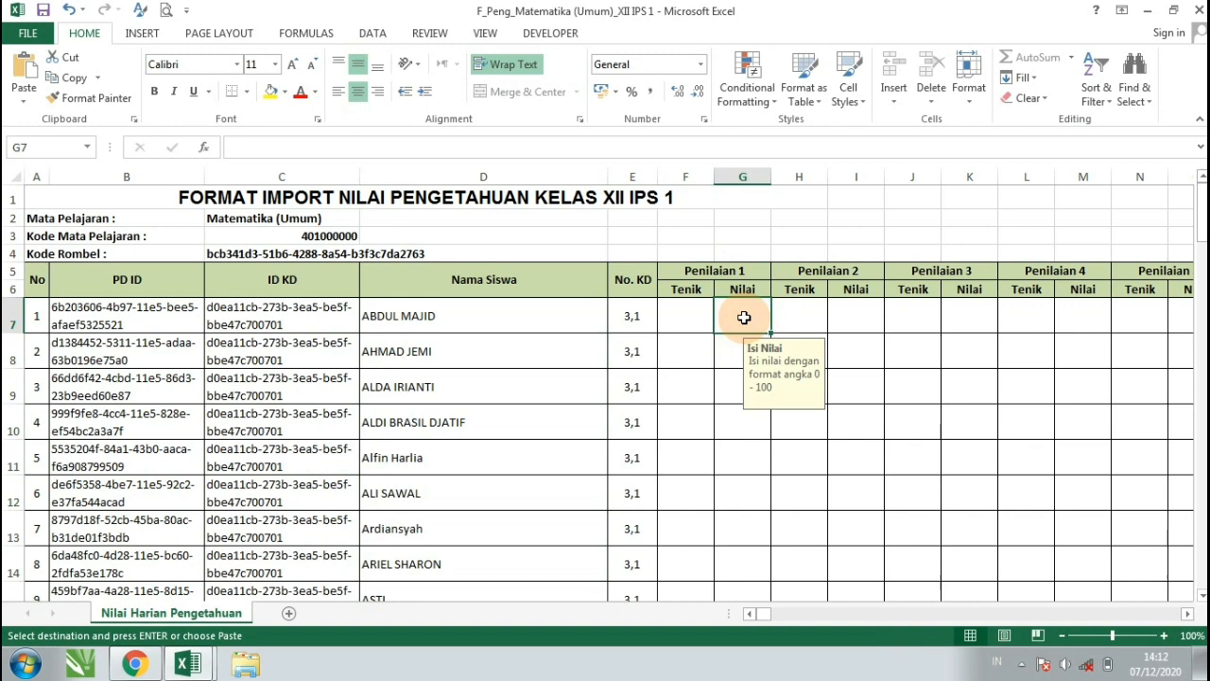
key(ctrl+v)
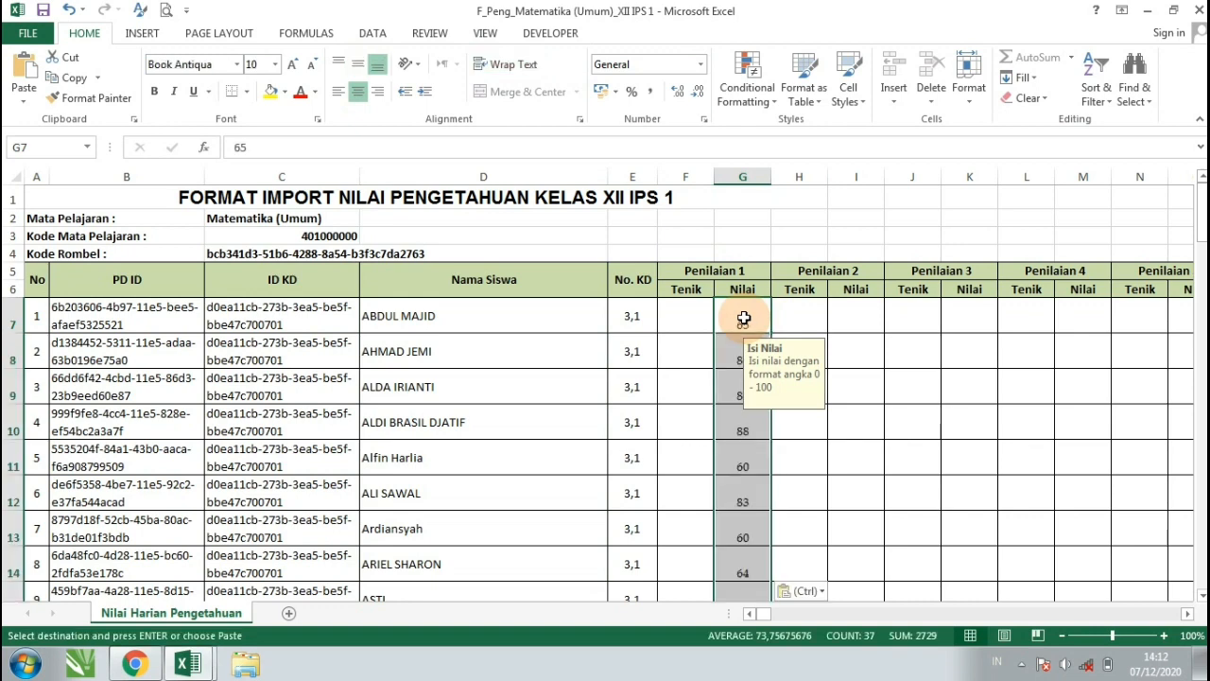
Step: Set the Penilaian 1 Tenik in F7 to TGS and fill it down the column for all student rows
click(683, 316)
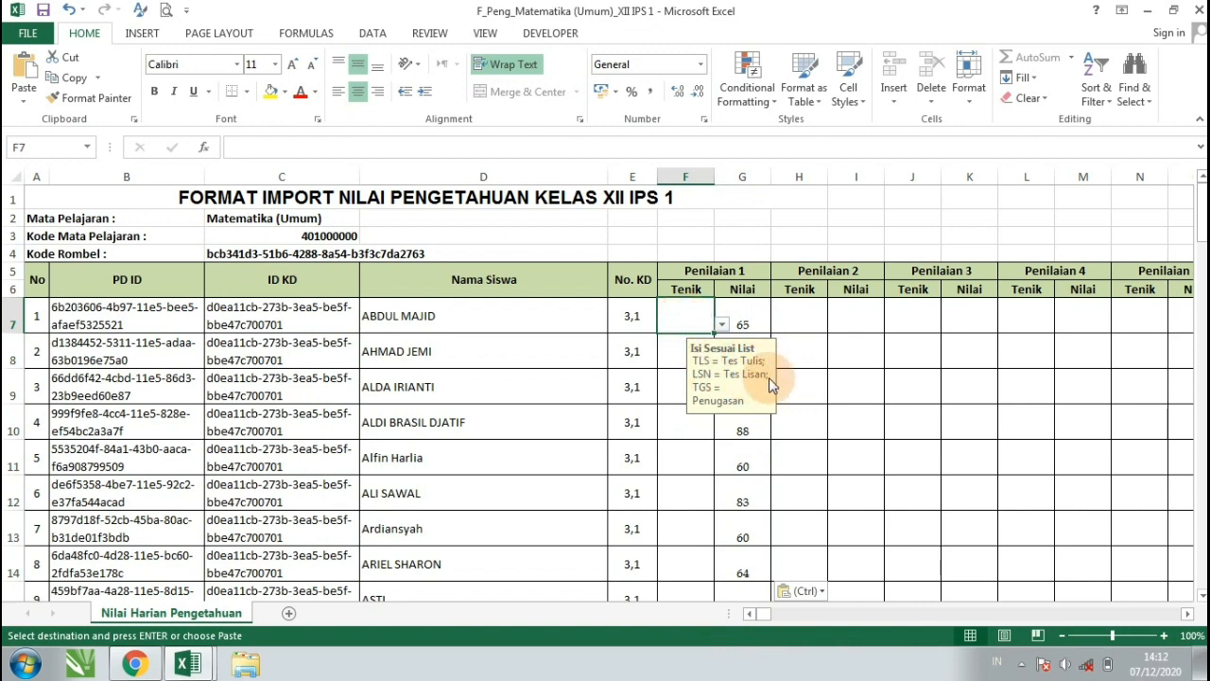
click(722, 326)
click(679, 368)
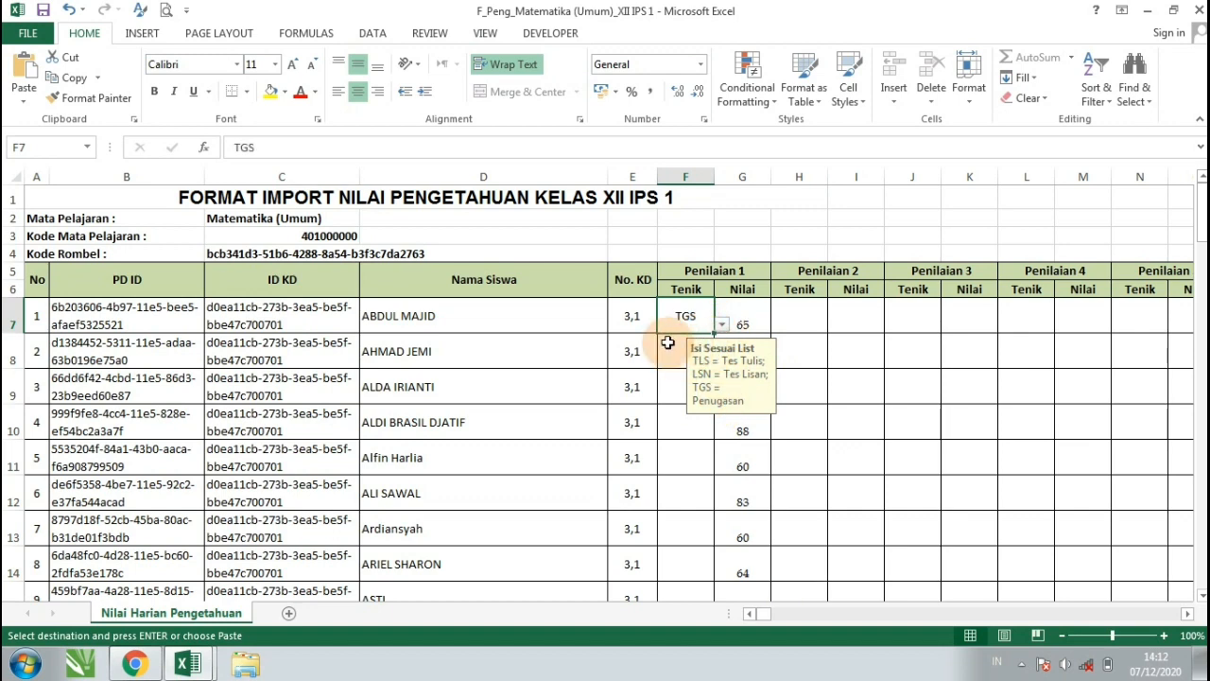
click(675, 344)
click(681, 326)
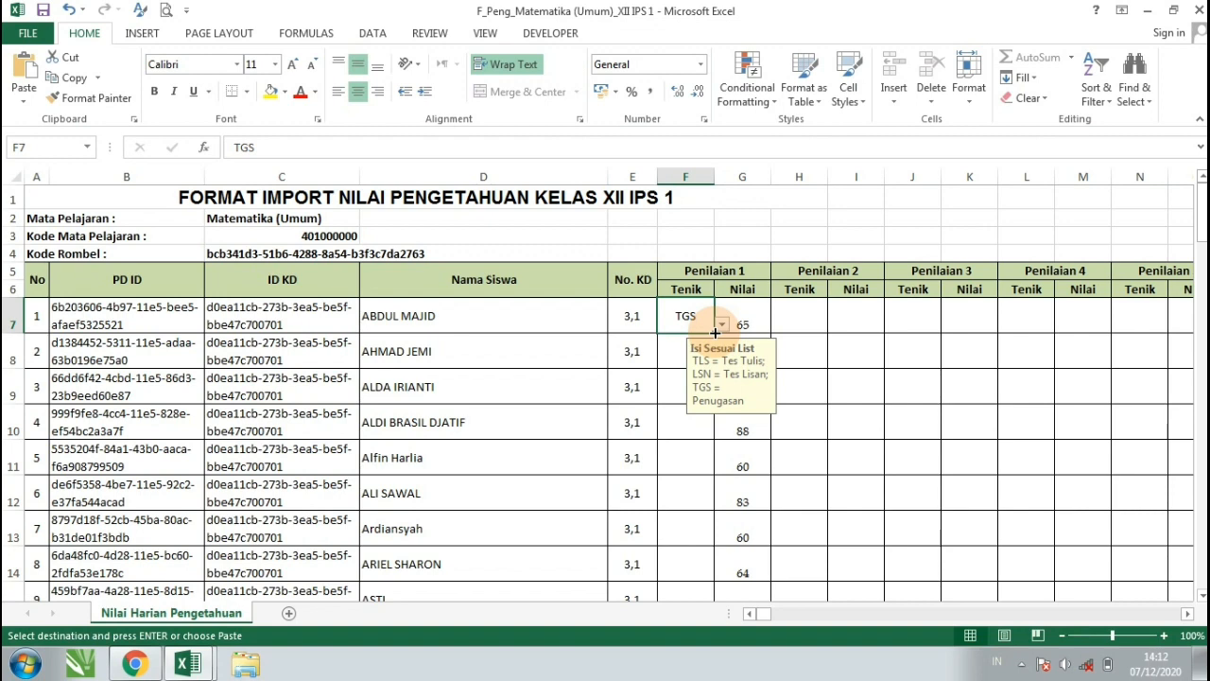
double_click(715, 330)
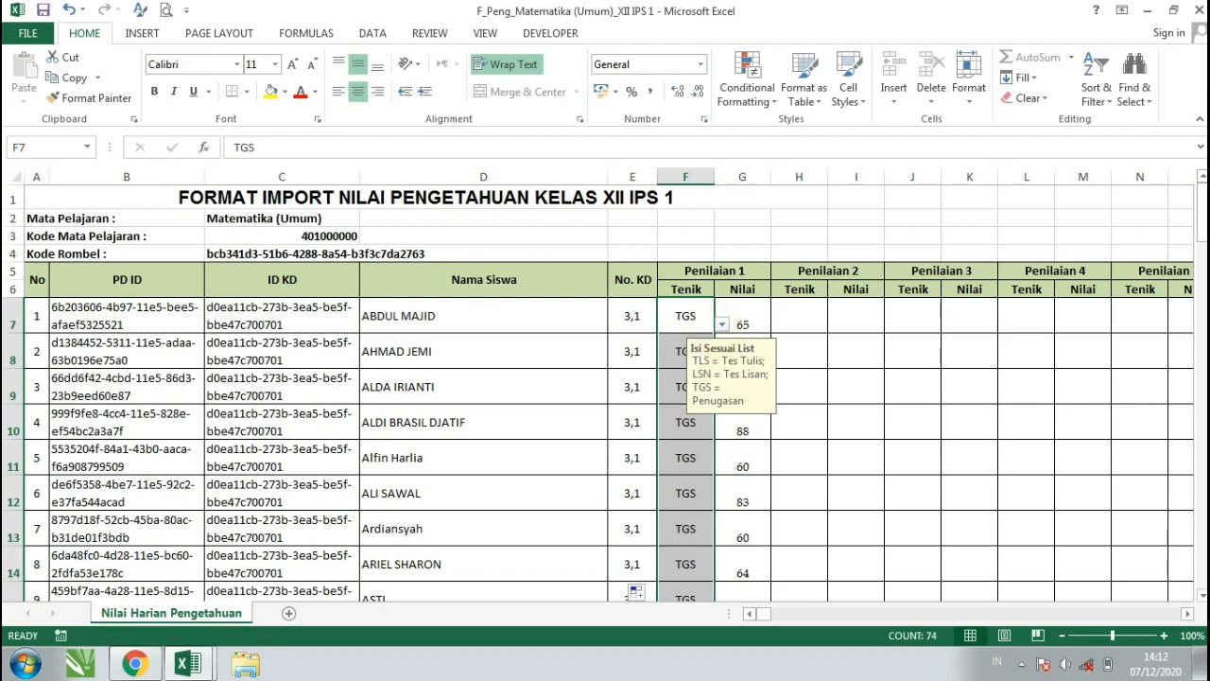
Step: Select G44 as the destination for the KD 3.2 grades, and copy P12:P48 from the XII IPS 1 sheet of the Absensi workbook
drag(1202, 212, 1201, 405)
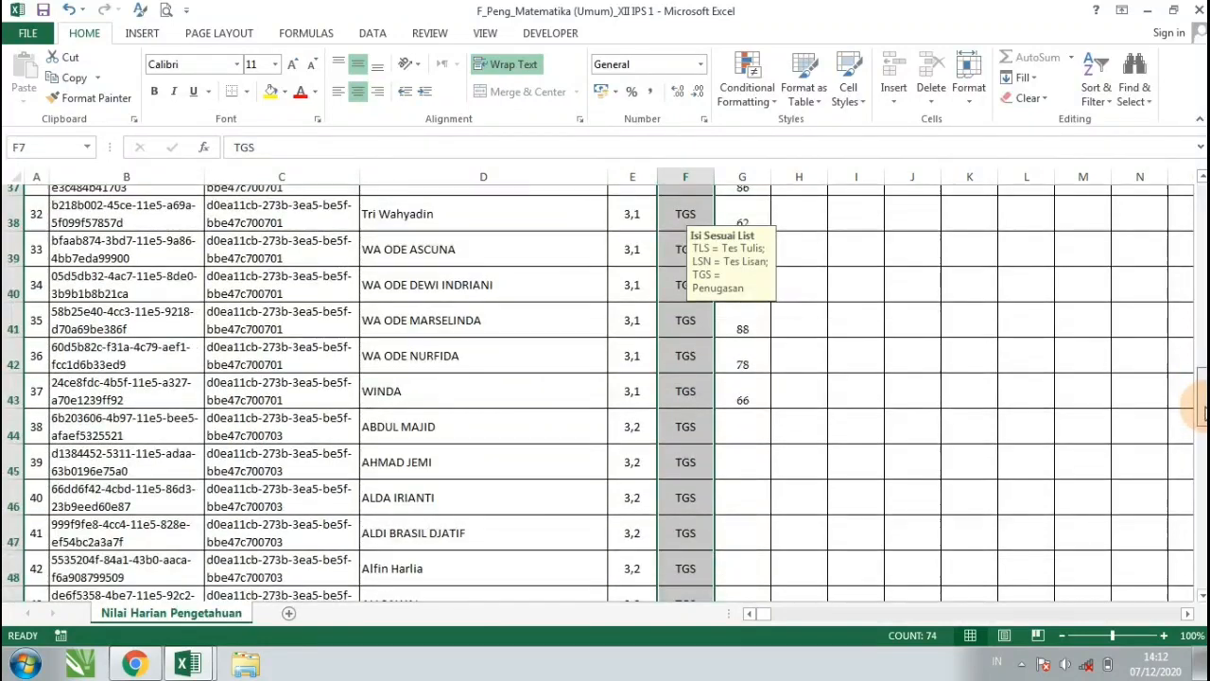
click(748, 422)
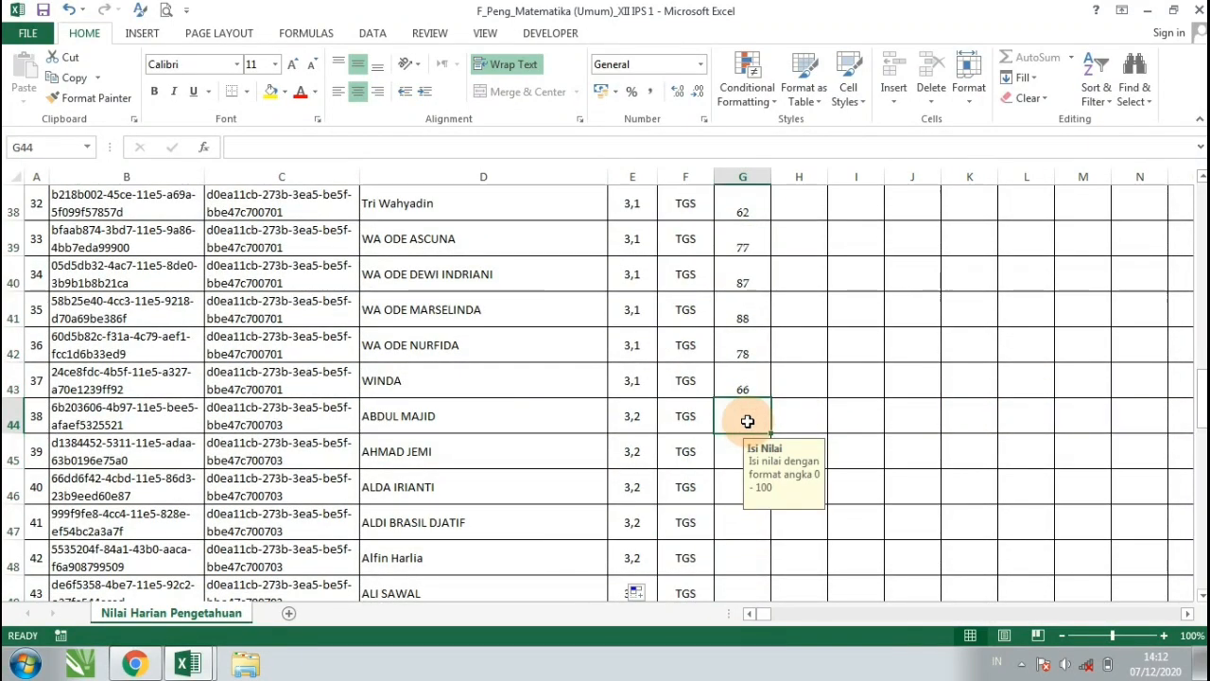
click(187, 665)
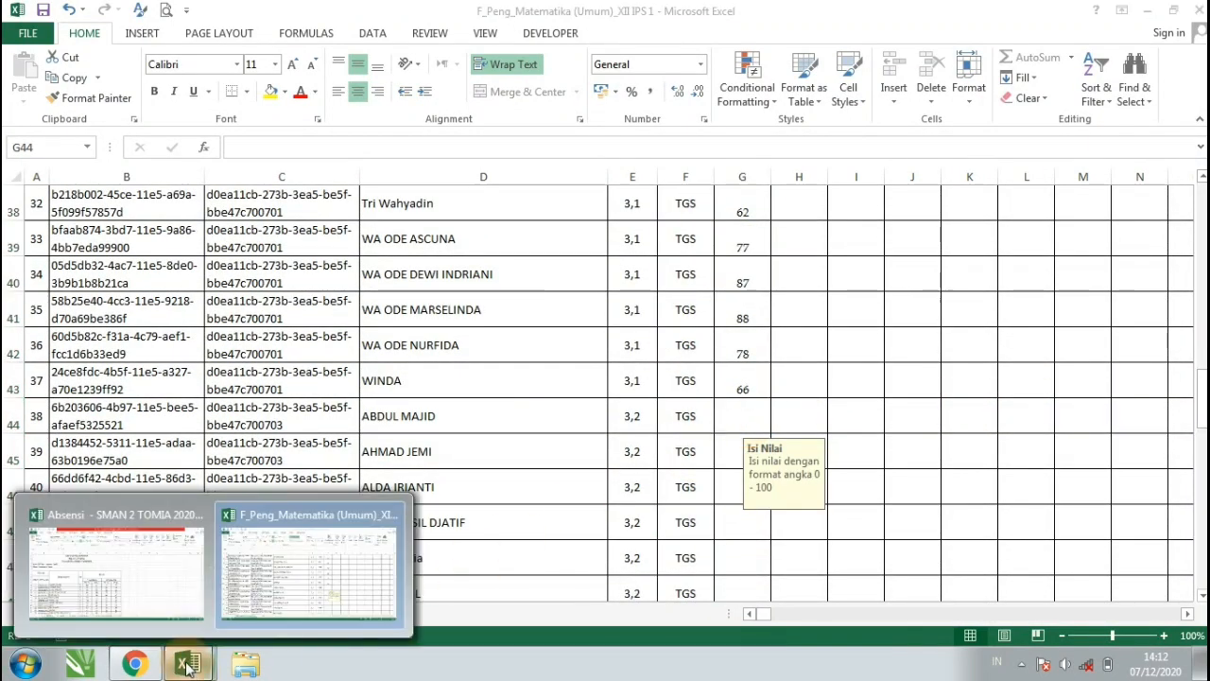
click(128, 572)
click(473, 401)
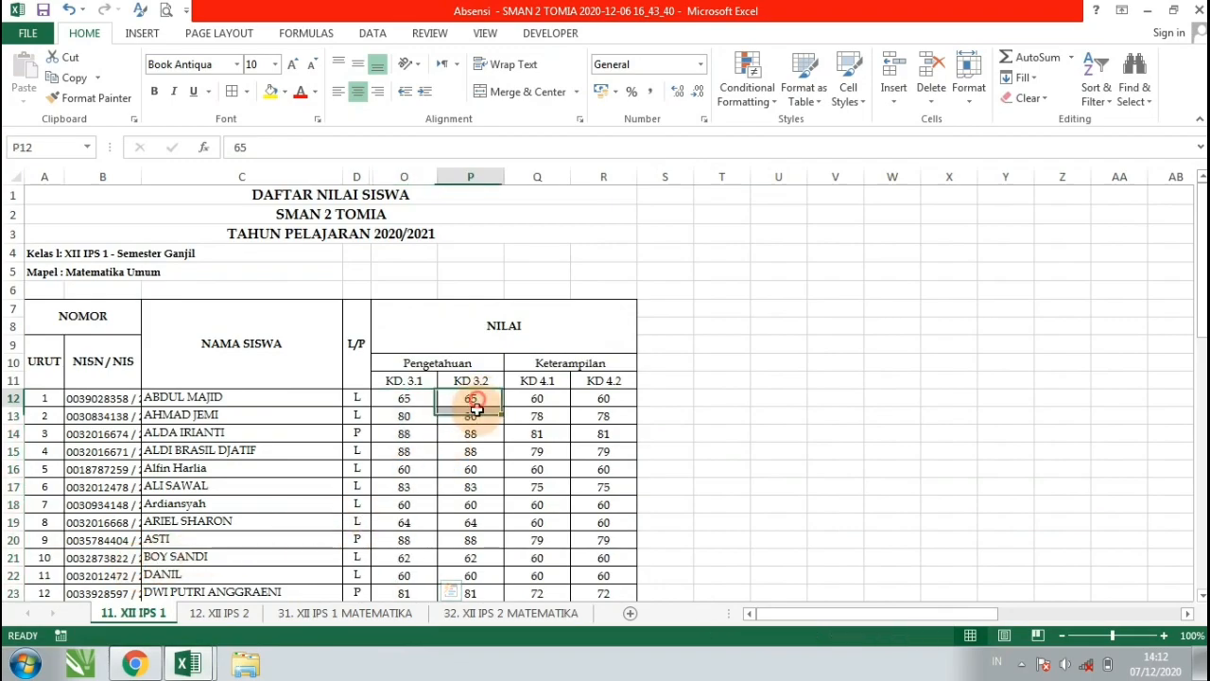
drag(479, 592, 480, 621)
drag(487, 566, 487, 566)
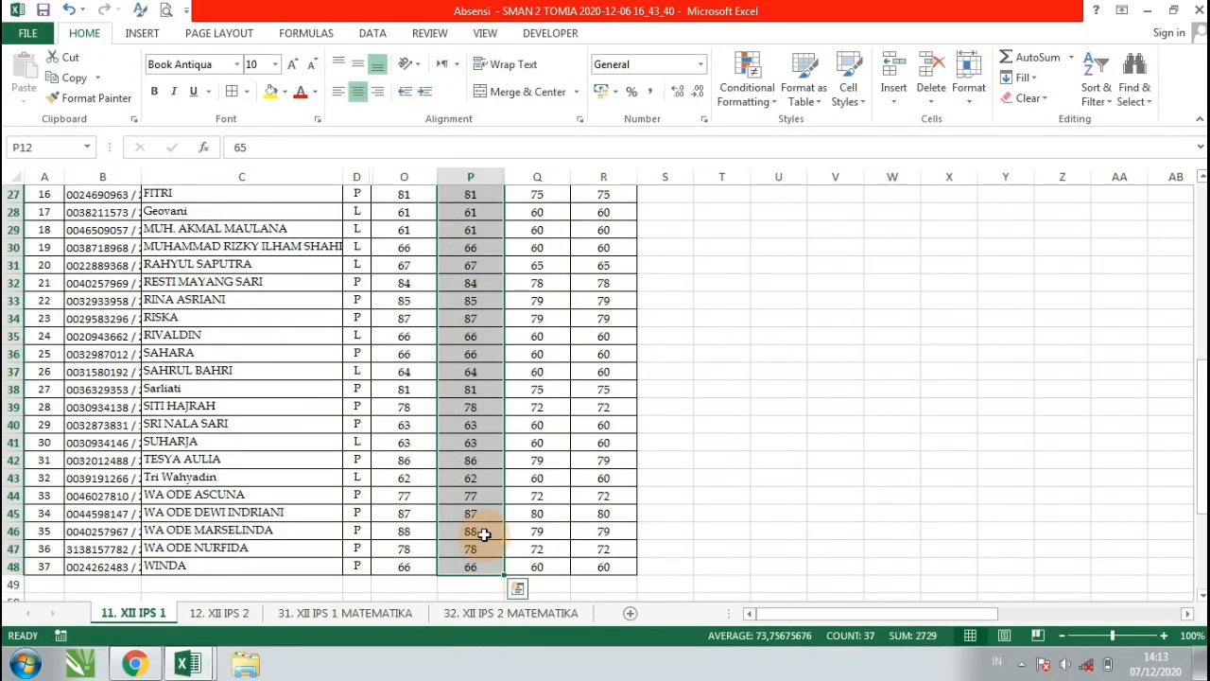
key(ctrl+c)
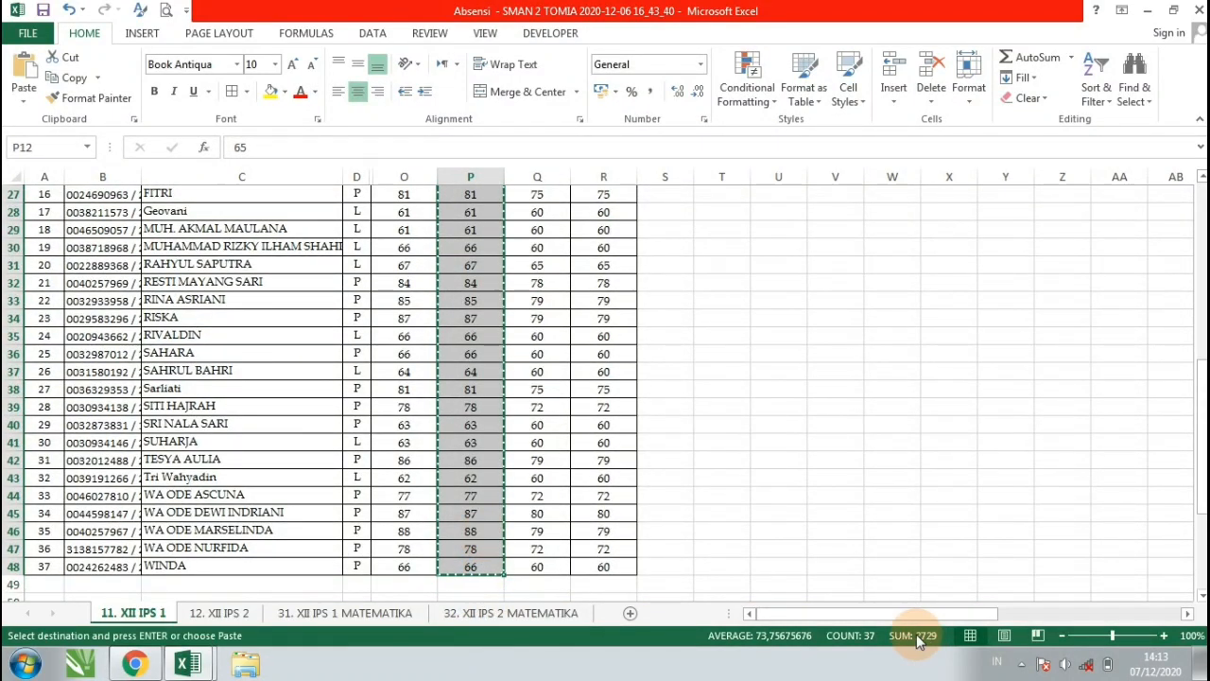
Step: Paste the KD 3.2 grades into the Penilaian 1 Nilai column of the Pengetahuan format from G44 and check the filled rows
mouse_move(198, 664)
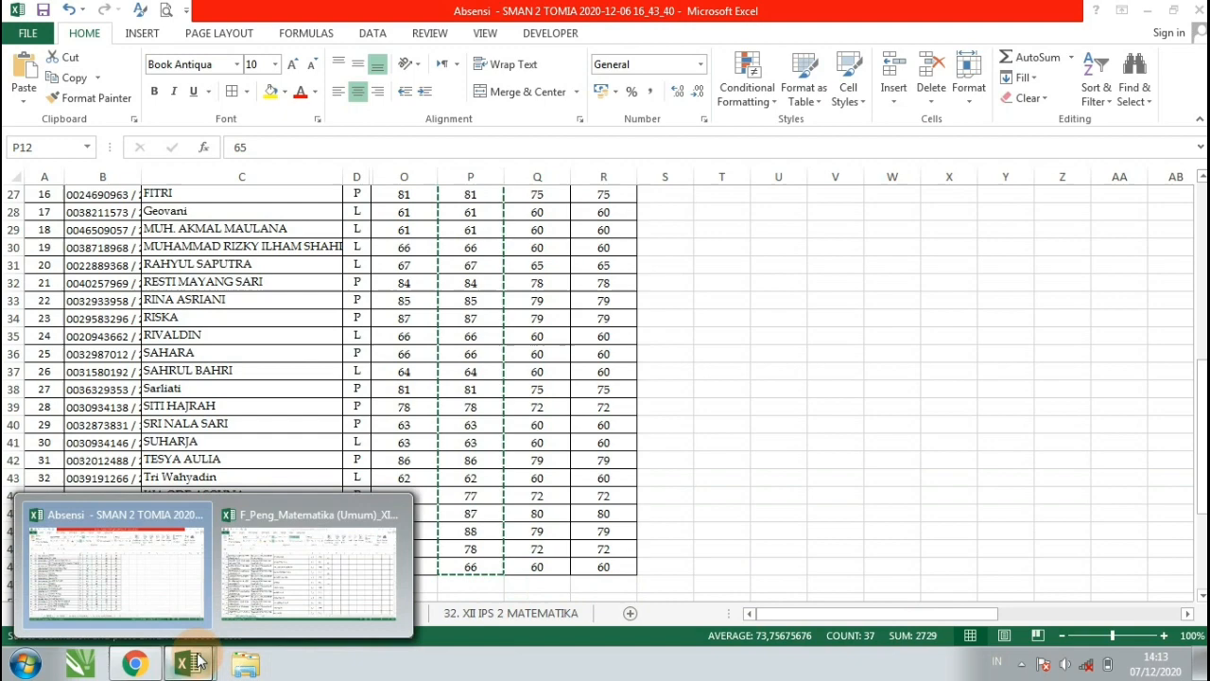
click(337, 558)
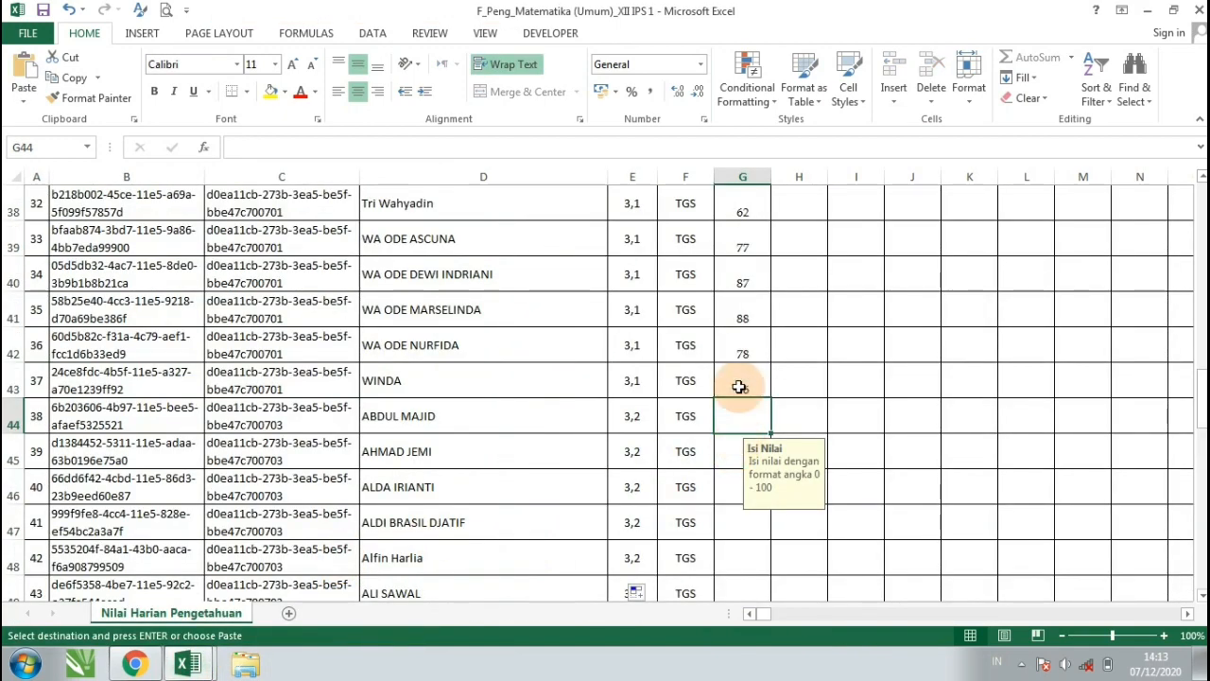
key(ctrl+v)
scroll(740, 384, down, 5)
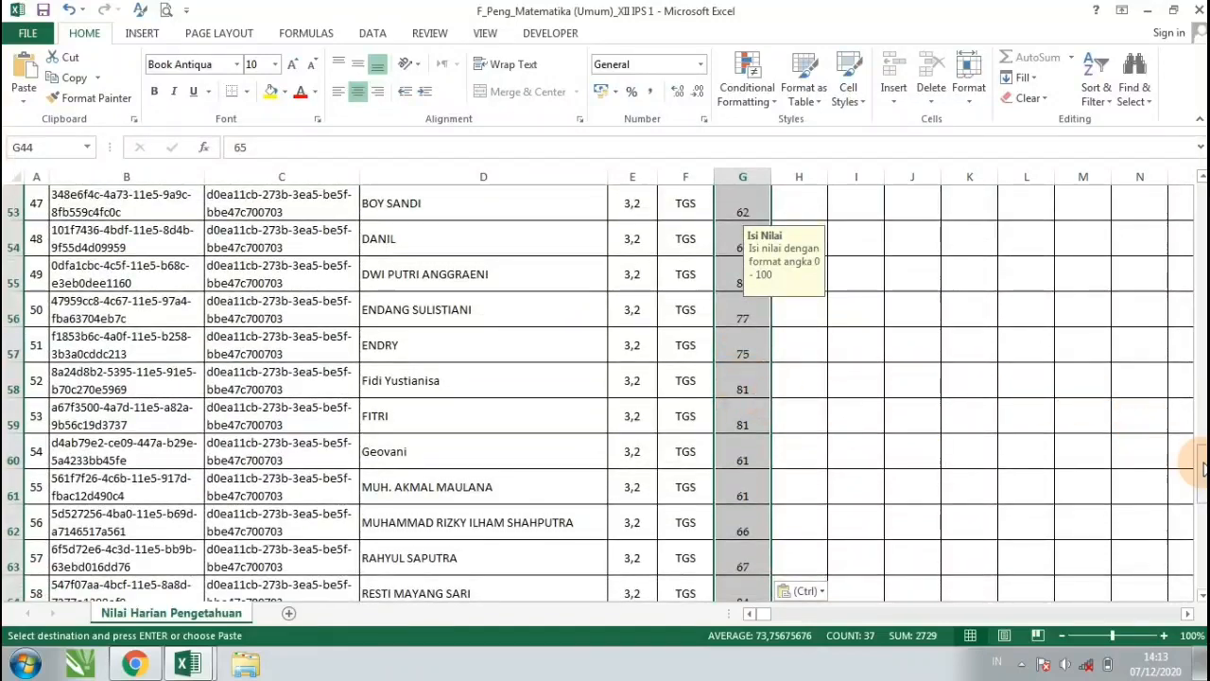
scroll(1195, 463, down, 5)
scroll(1203, 367, up, 20)
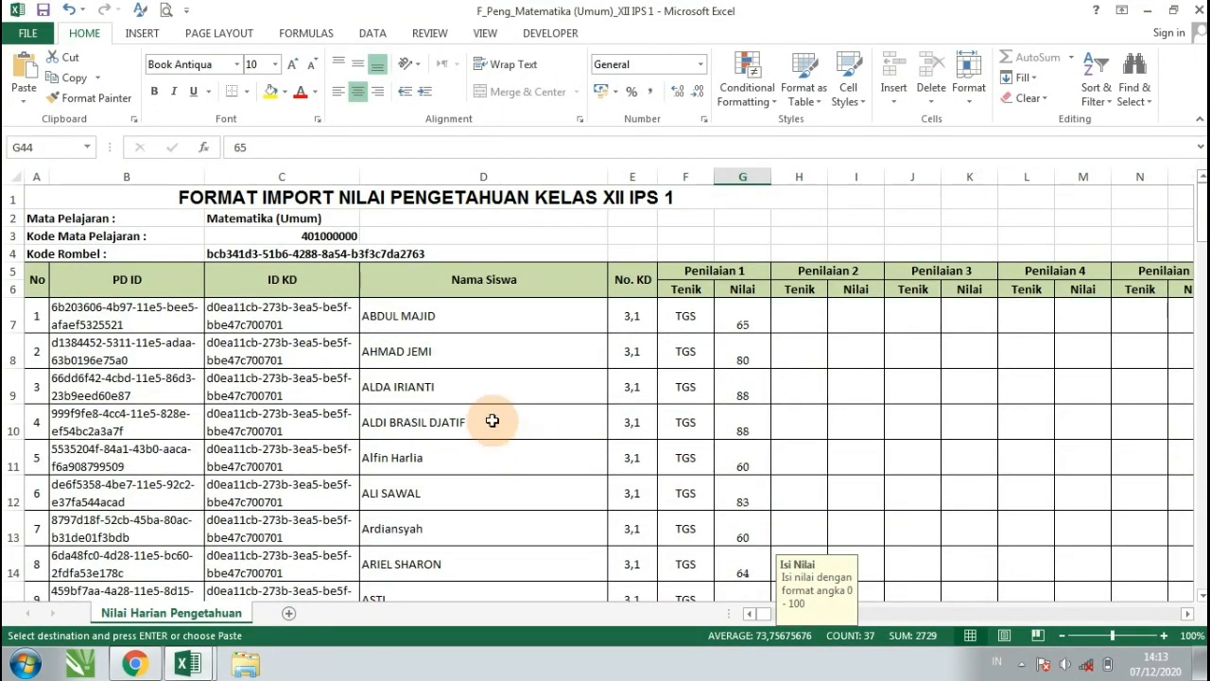
Step: Save the F_Peng_Matematika (Umum)_XII IPS 1 workbook as an Excel 97-2003 Workbook in the NILAI RAPOR K13 folder, accepting the compatibility notice
click(28, 34)
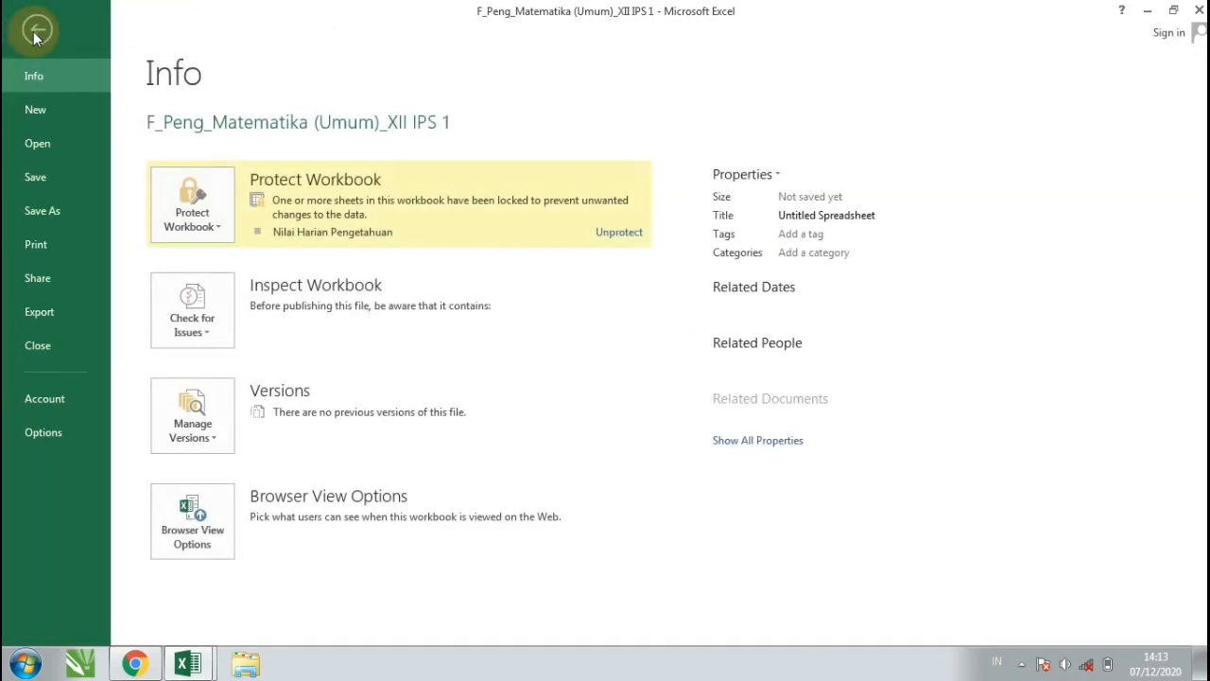
click(46, 211)
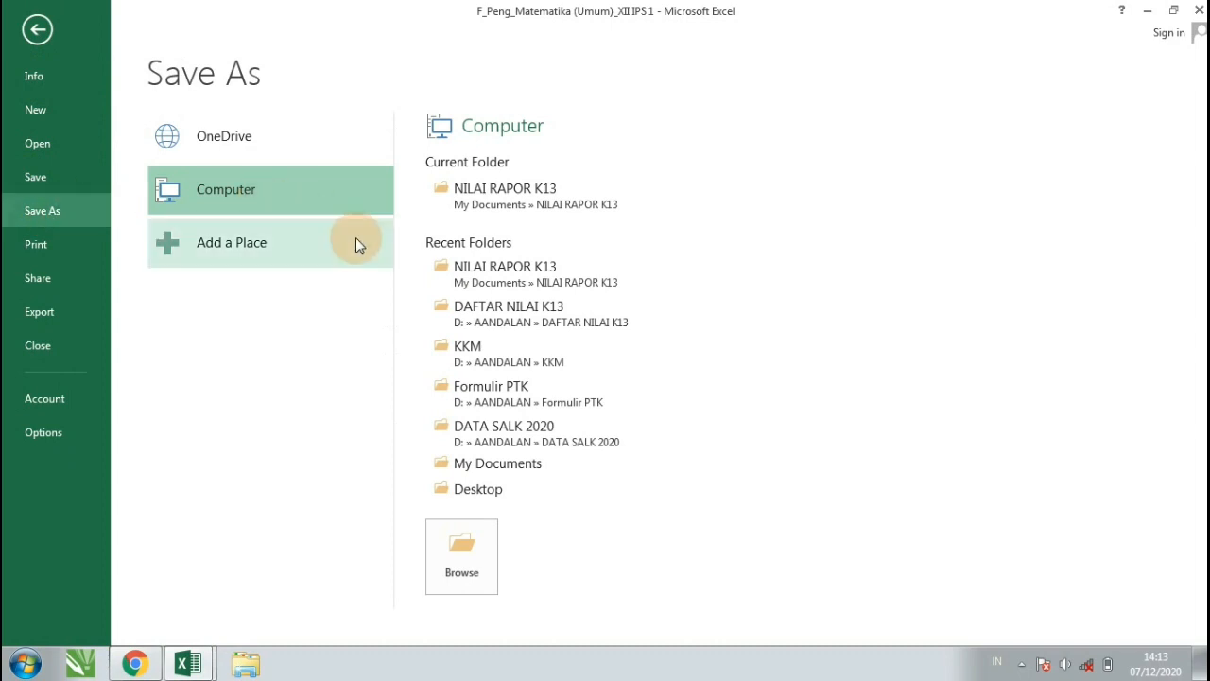
click(527, 196)
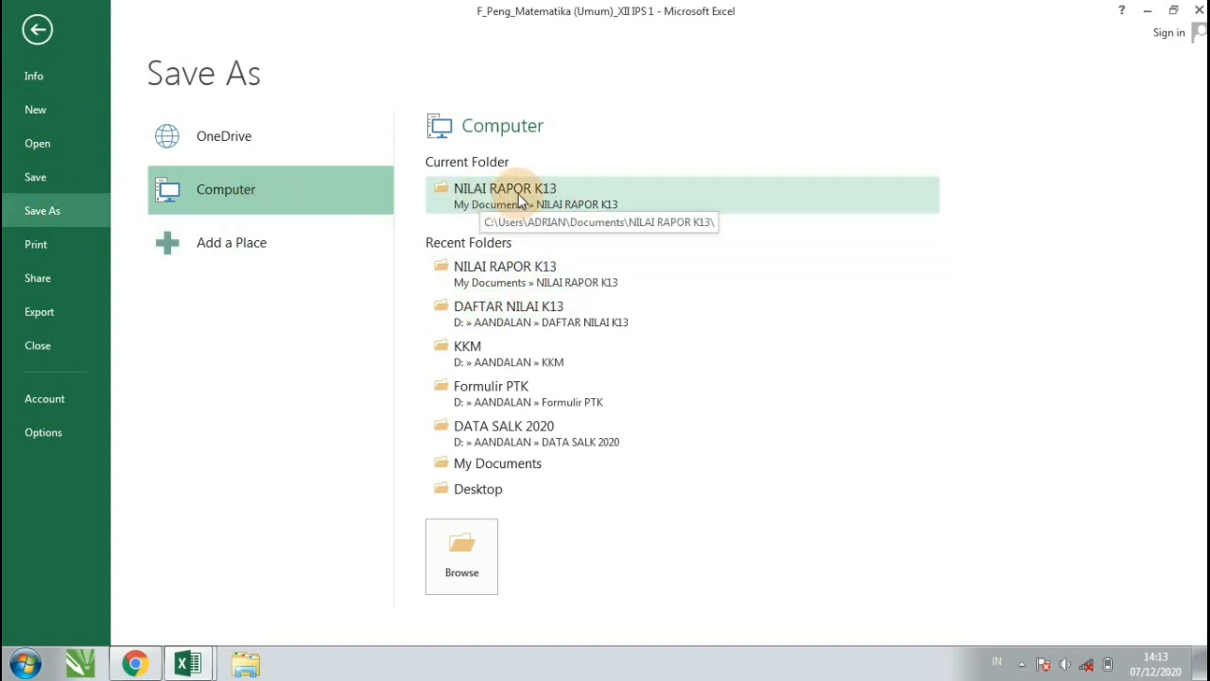
click(518, 194)
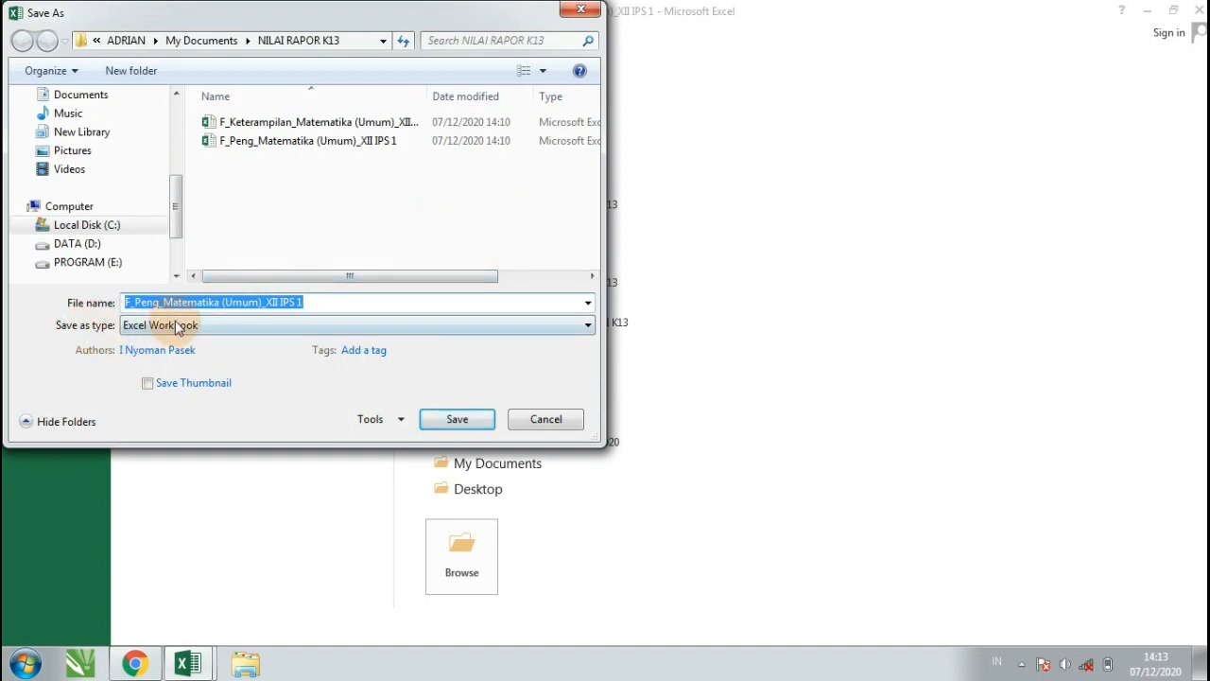
click(202, 324)
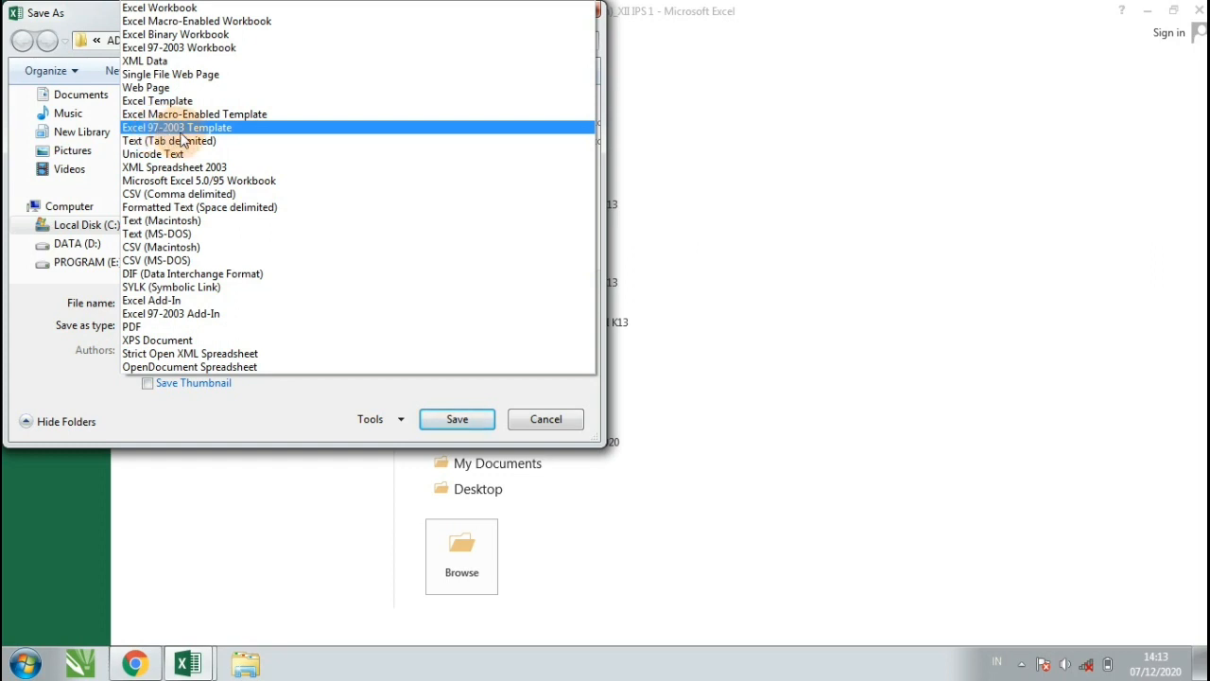
click(204, 50)
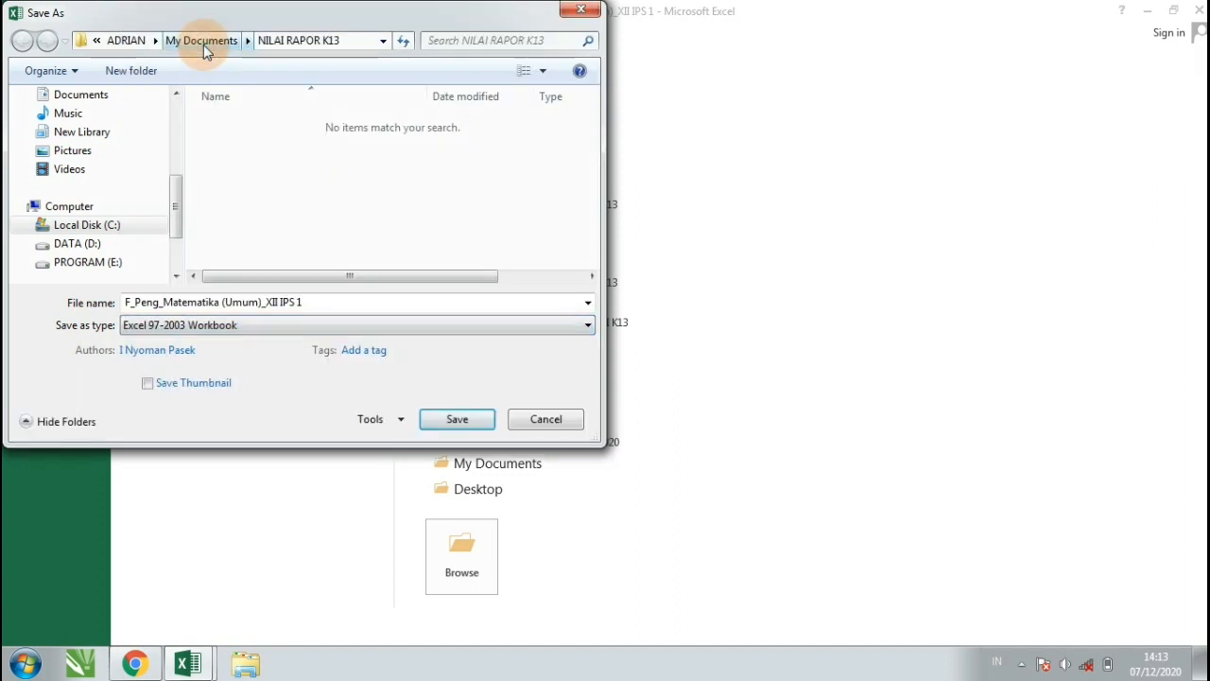
click(457, 420)
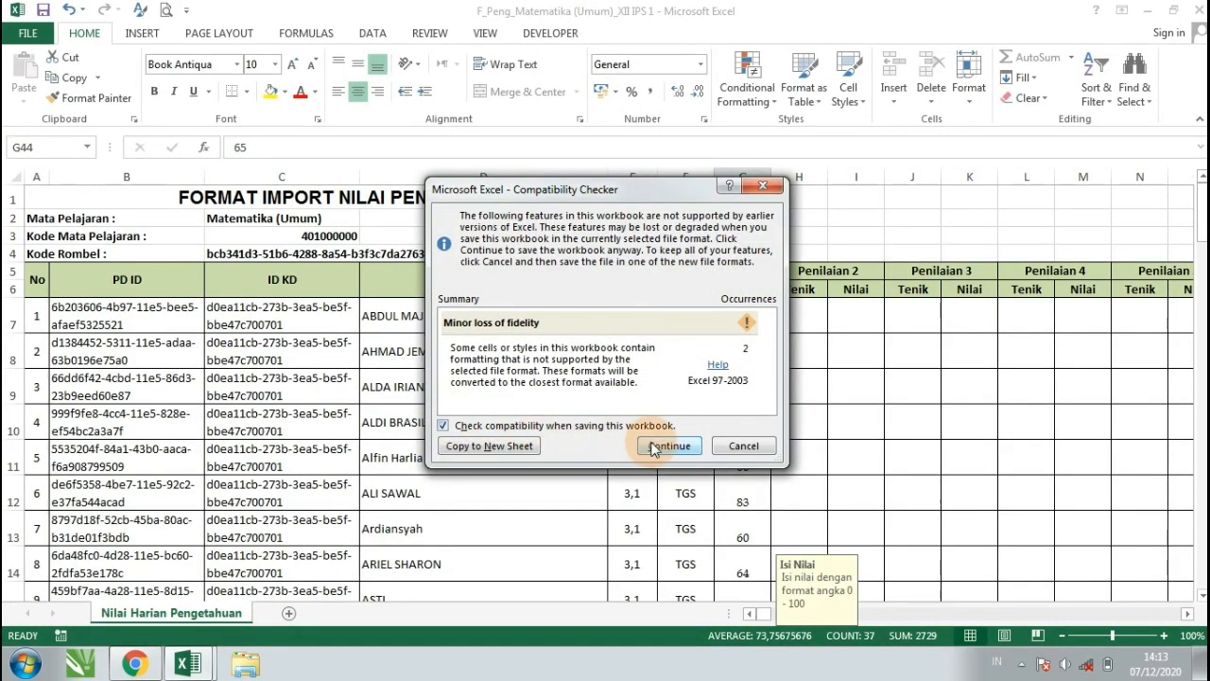
click(669, 454)
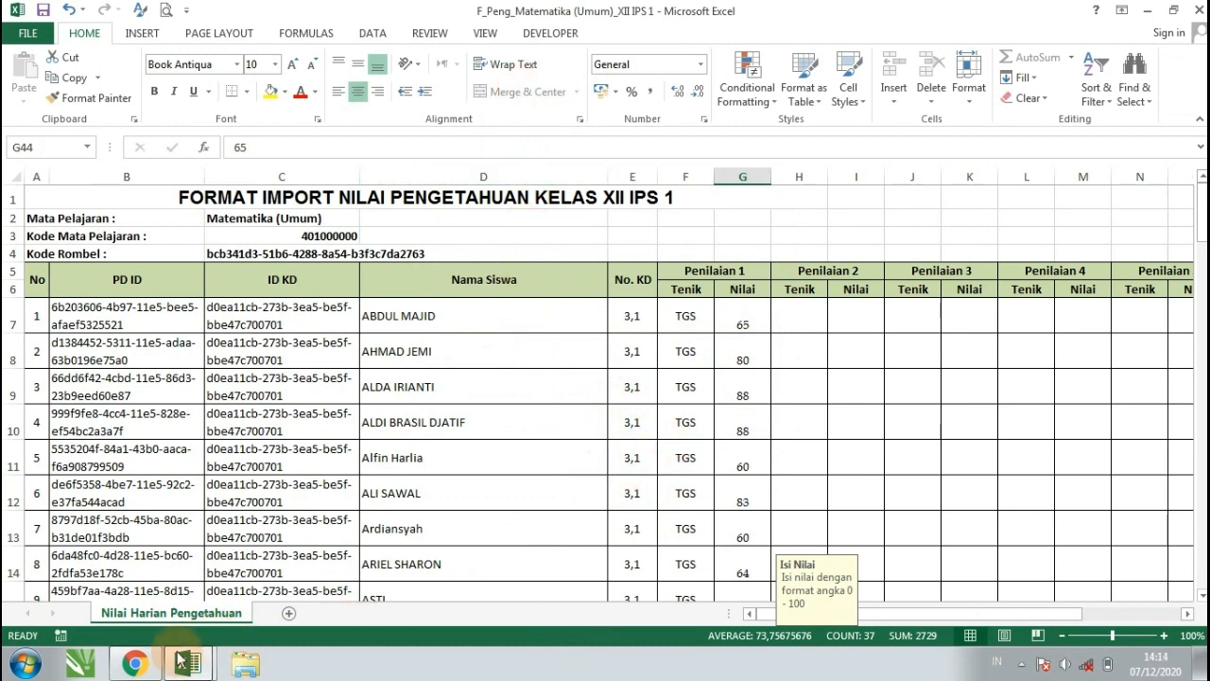
Step: Open the downloaded F_Keterampilan_Matematika (Umum)_XII IPS 1 workbook from the browser and enable editing
click(135, 665)
click(24, 619)
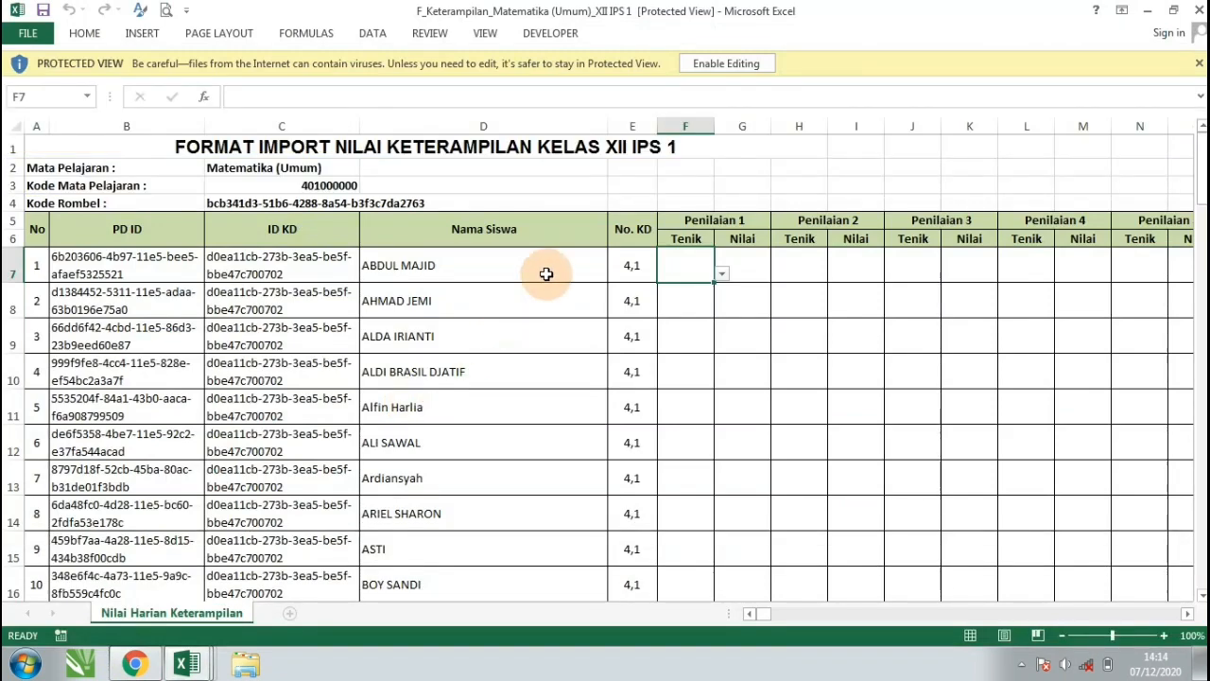
click(724, 63)
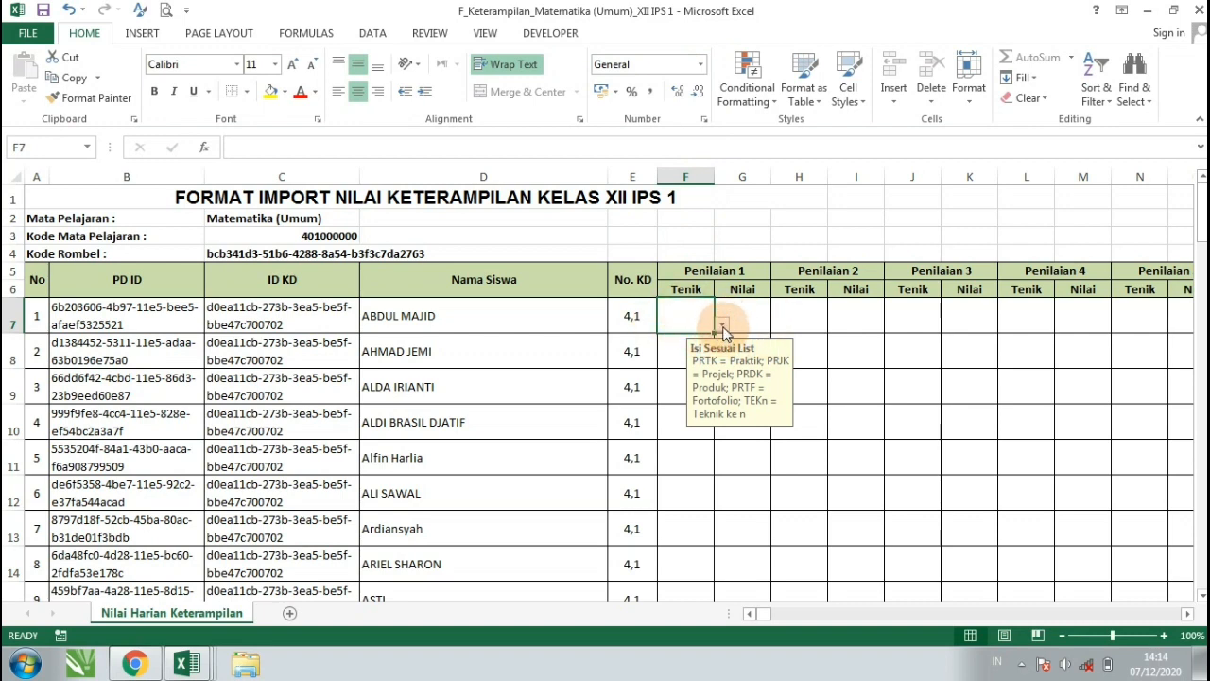
Step: Set the Penilaian 1 Tenik in F7 of the Keterampilan format to PRTK and fill it down for all student rows
click(724, 328)
click(698, 343)
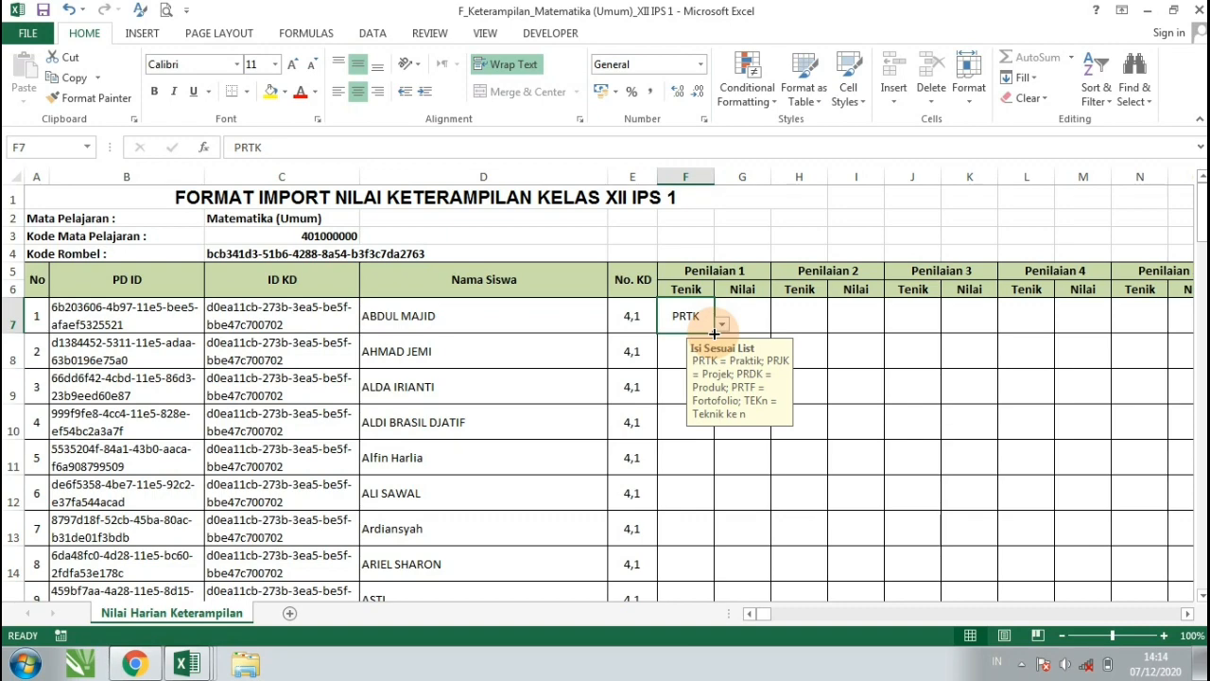
double_click(715, 333)
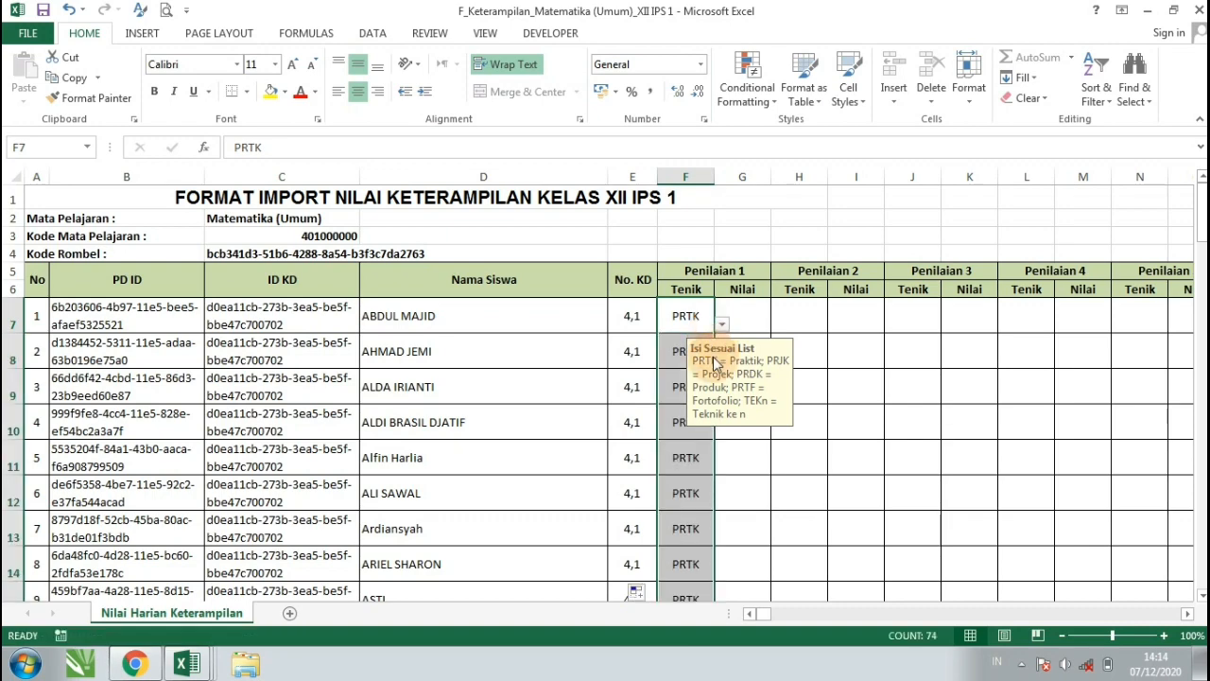
drag(1204, 225, 1203, 190)
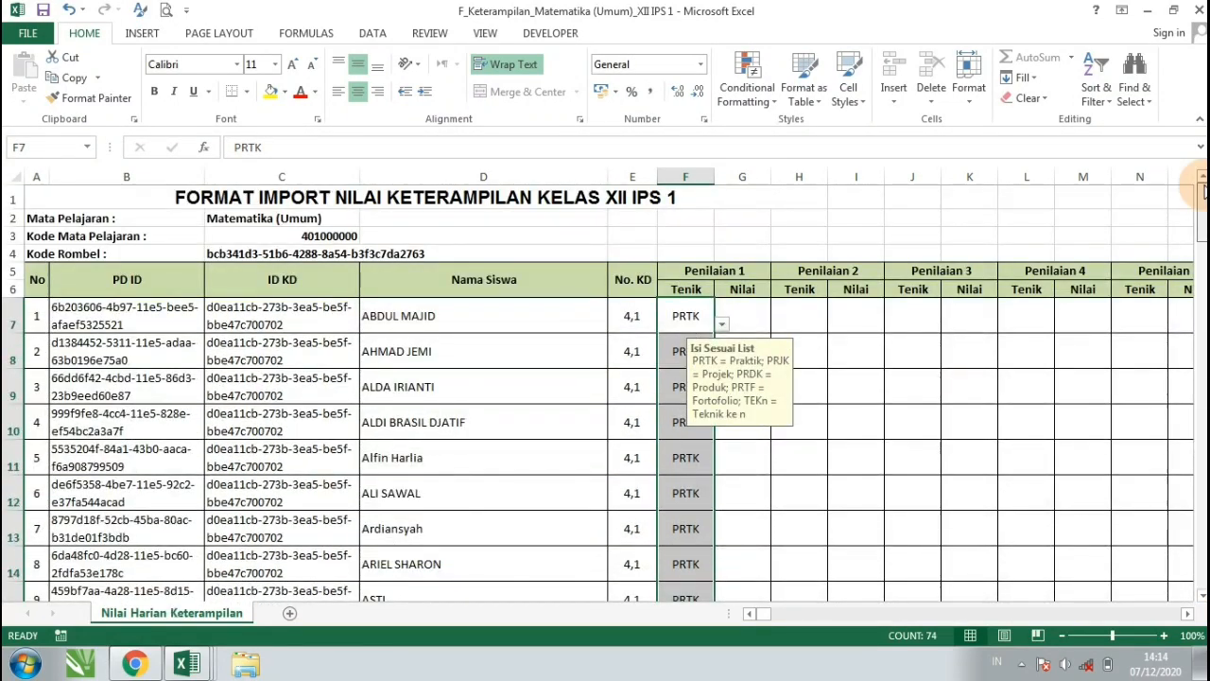
Step: Copy the KD 4.1 grades Q12:Q48 from the Absensi workbook into the Keterampilan format's Penilaian 1 Nilai column, starting at G7
click(733, 317)
mouse_move(179, 664)
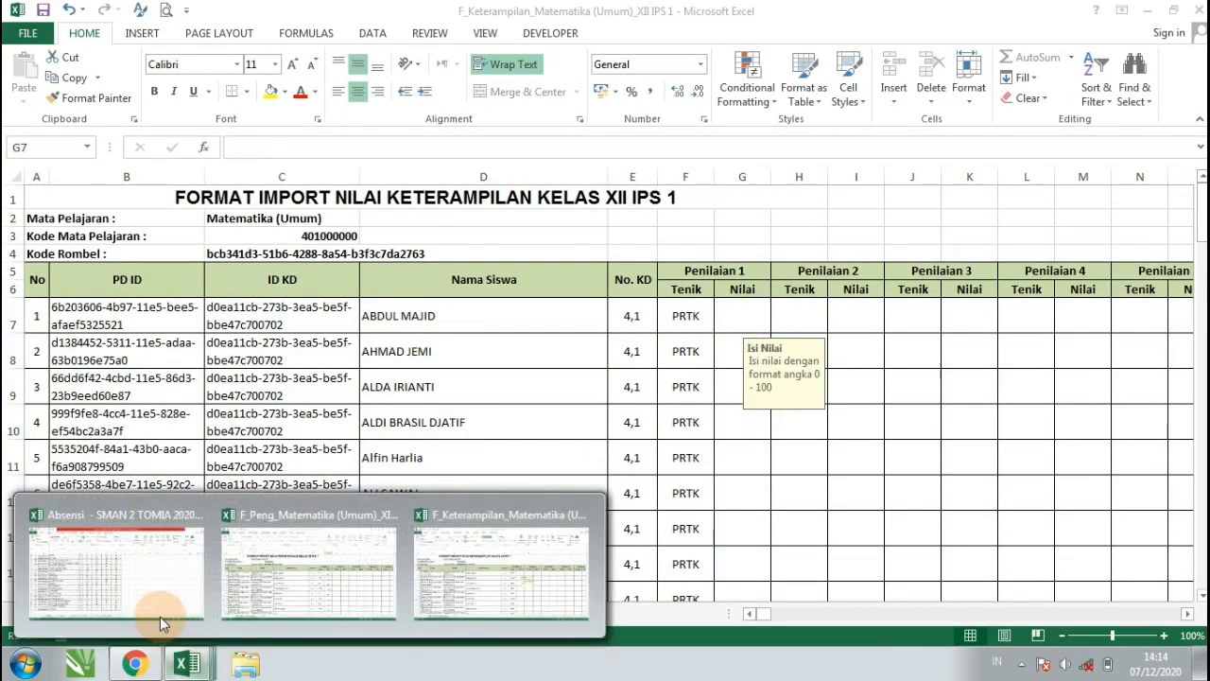
click(132, 575)
drag(1203, 415, 1202, 227)
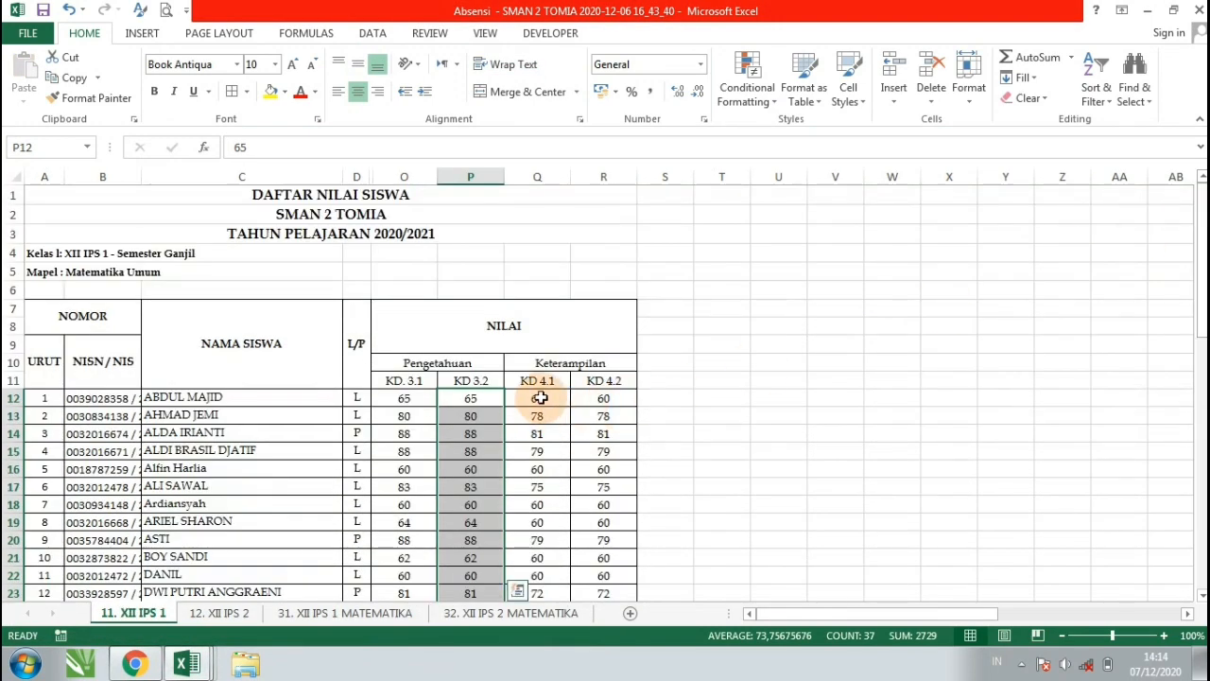
drag(537, 398, 553, 566)
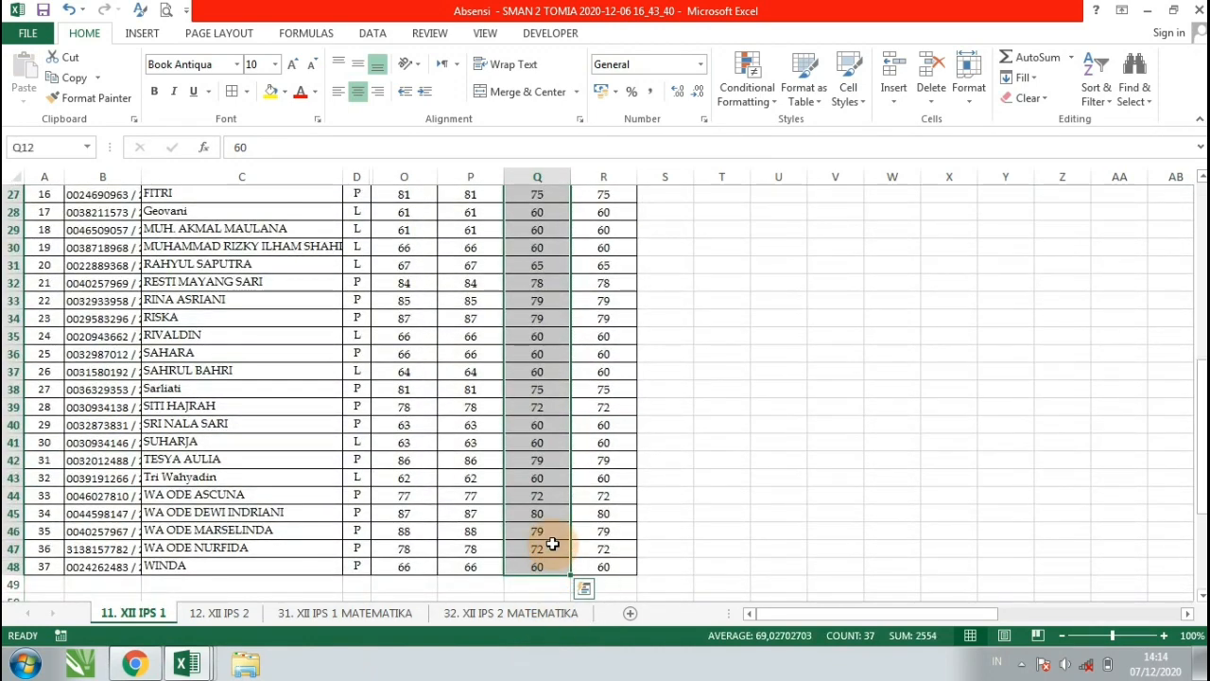
key(ctrl+c)
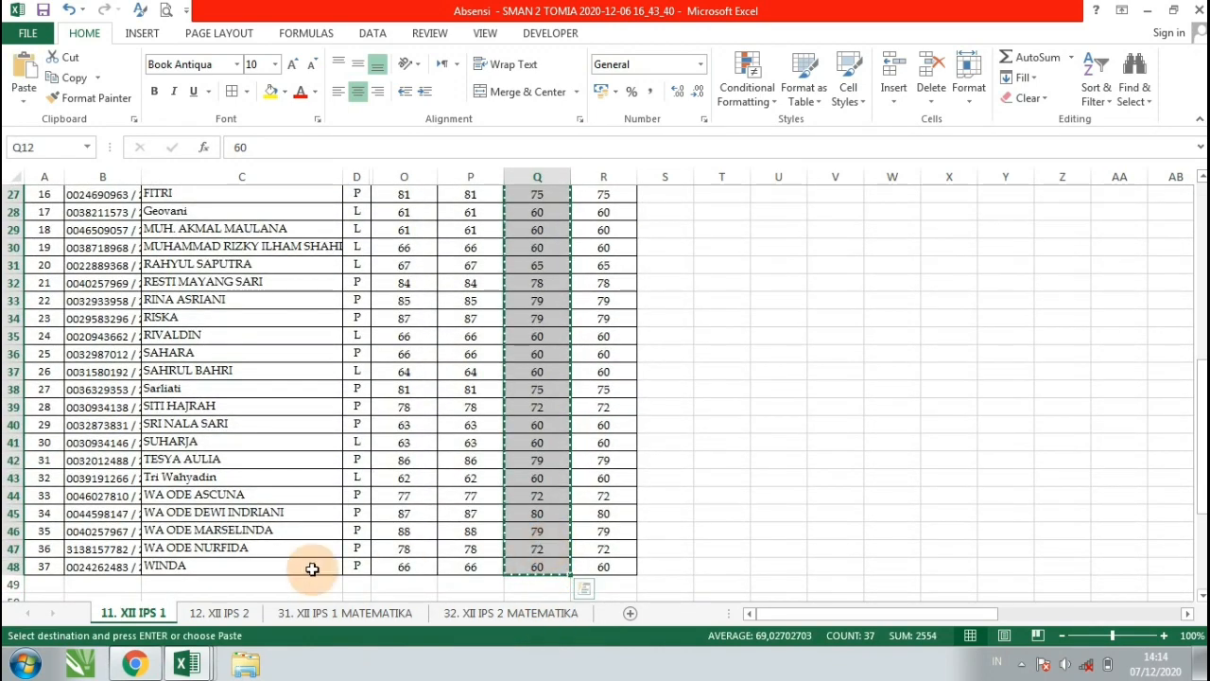
mouse_move(187, 663)
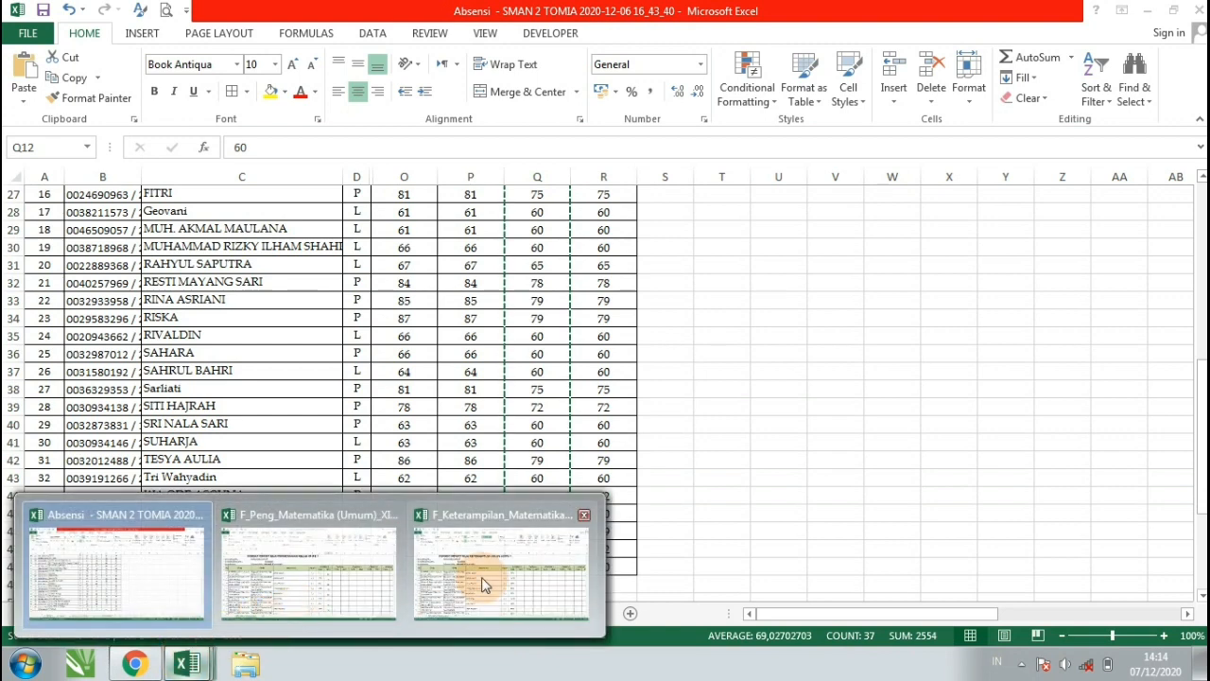
click(498, 553)
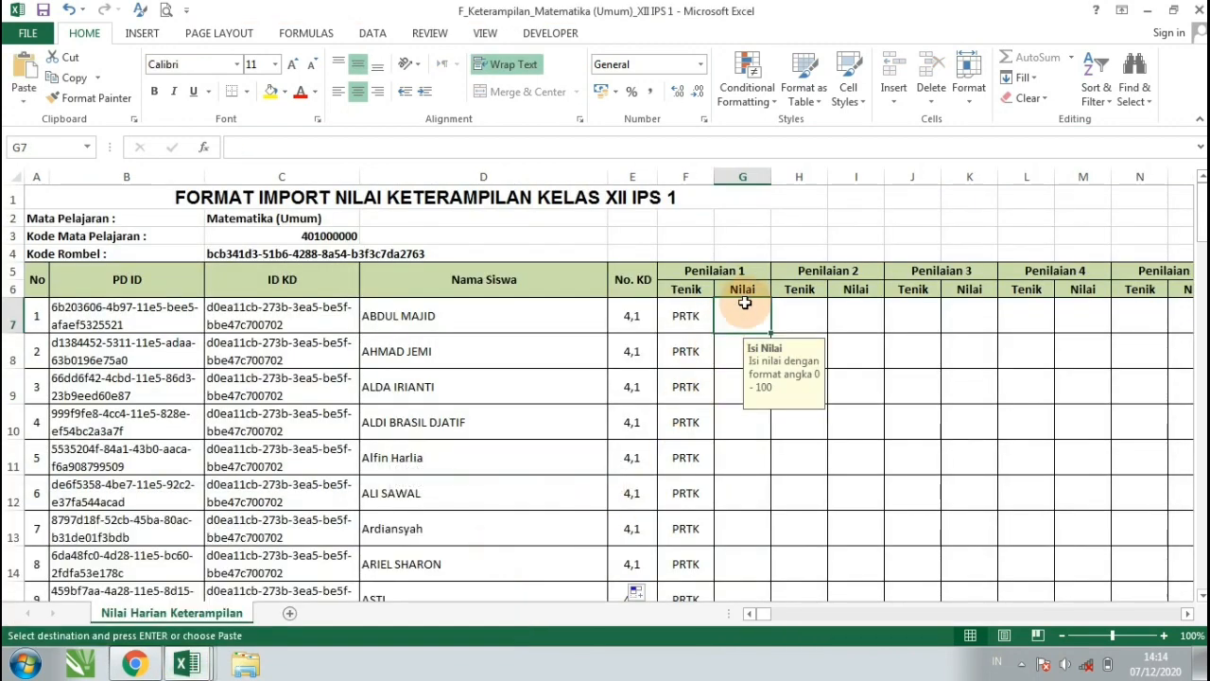
key(ctrl+v)
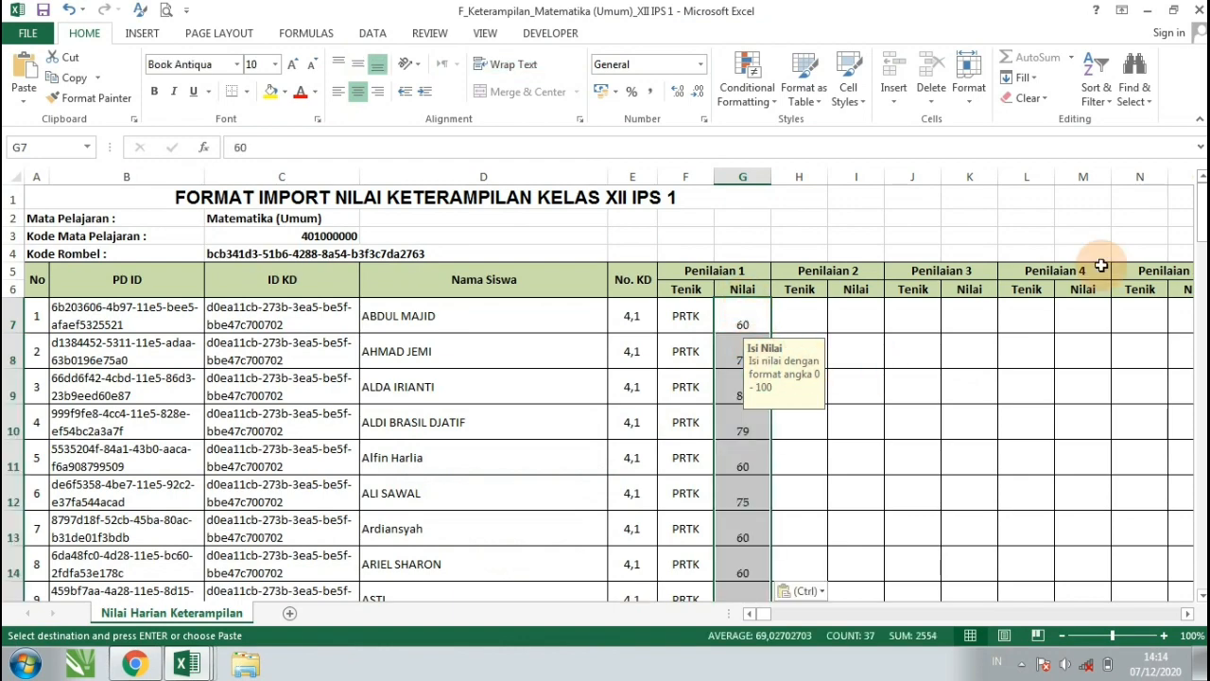
Step: Copy the KD 4.2 grades R12:R48 from the Absensi workbook into the Keterampilan format's Penilaian 1 Nilai column, starting at G44
scroll(1172, 237, down, 10)
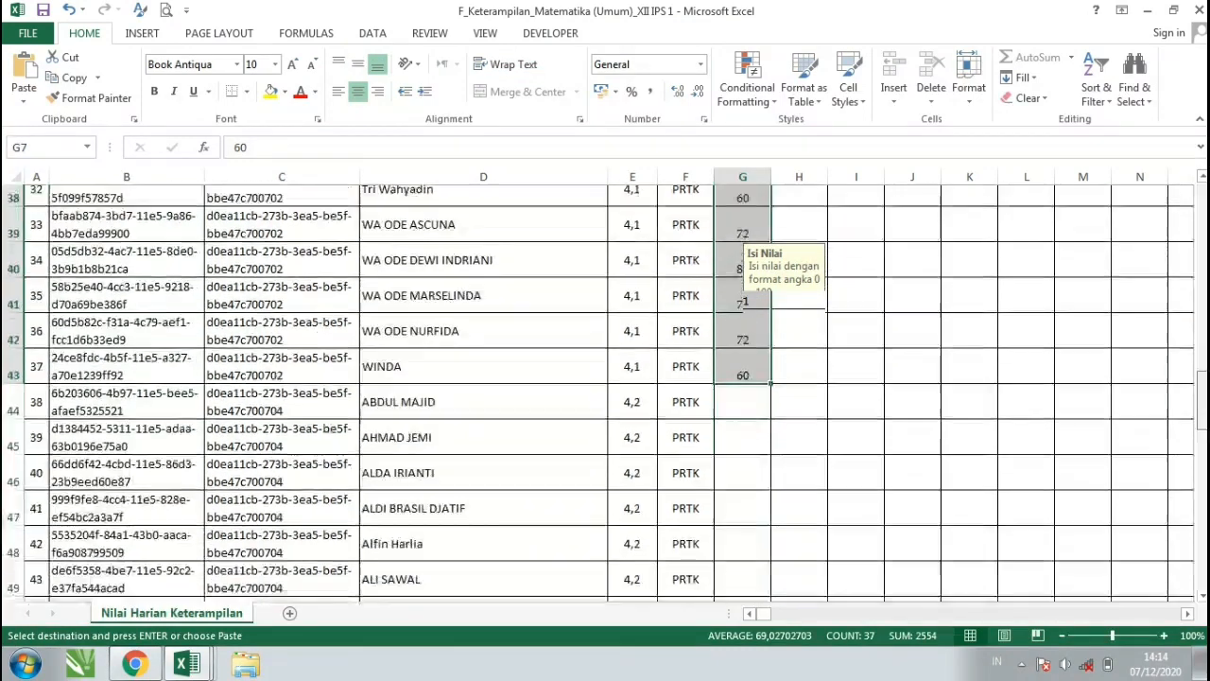
scroll(1177, 400, down, 1)
click(726, 313)
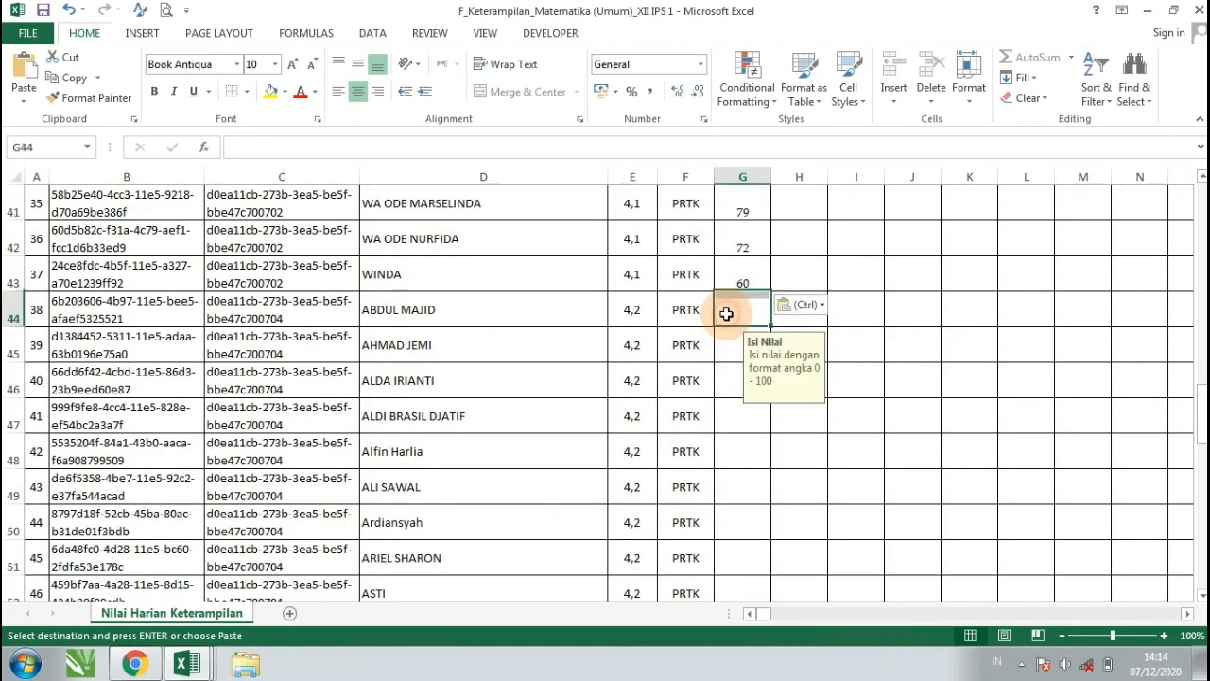
mouse_move(186, 665)
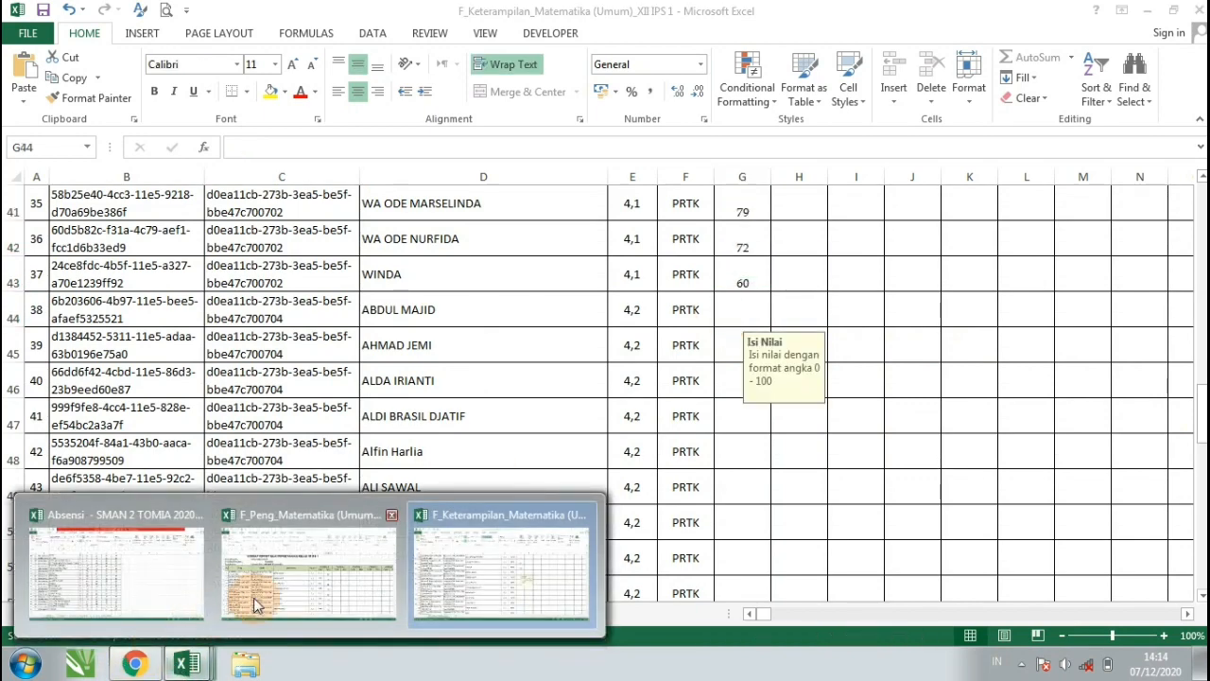
click(176, 560)
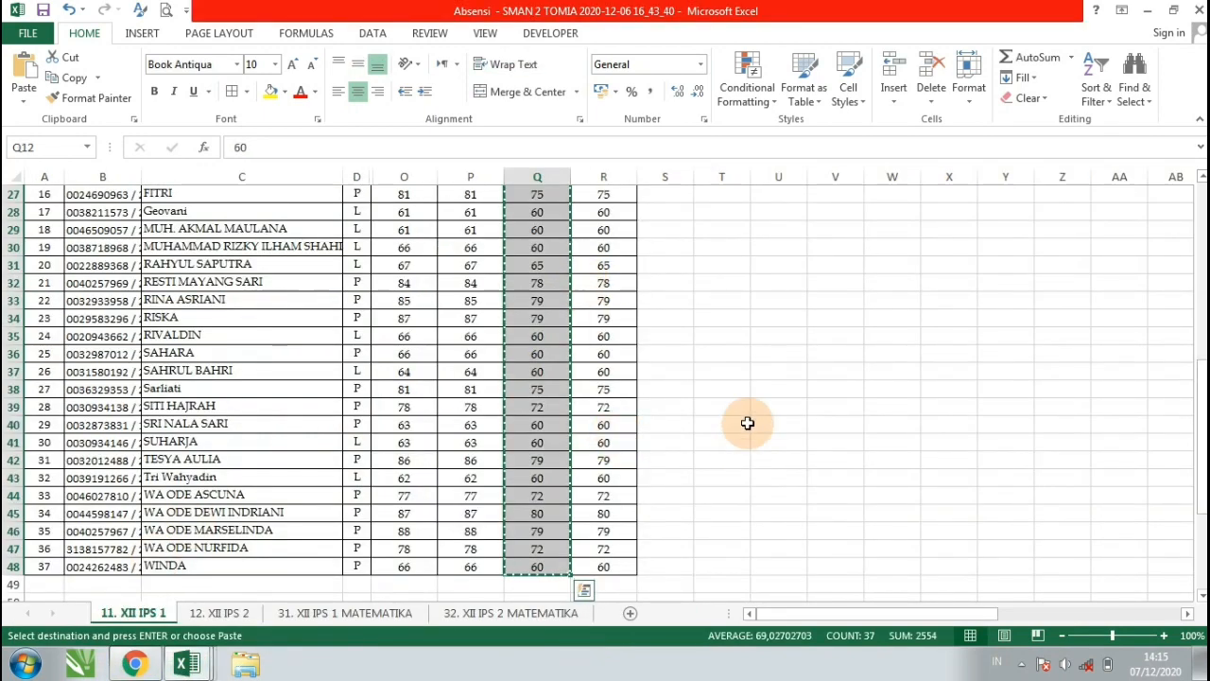
scroll(746, 423, up, 6)
drag(605, 254, 611, 564)
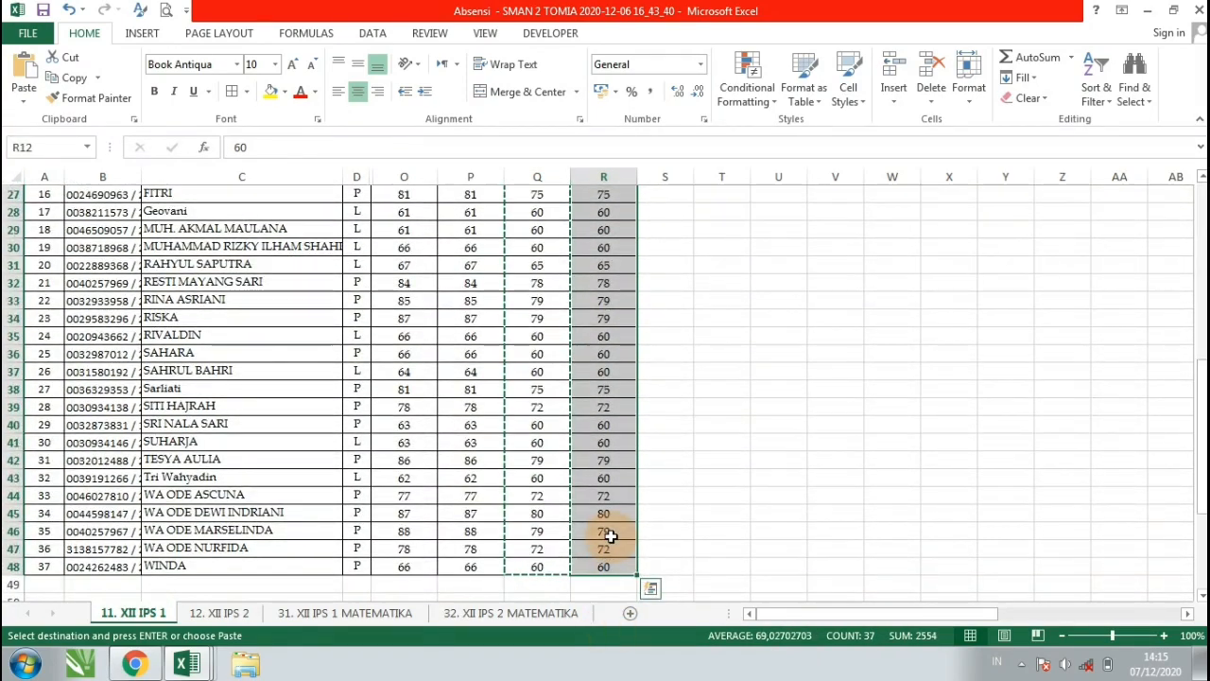
key(ctrl+c)
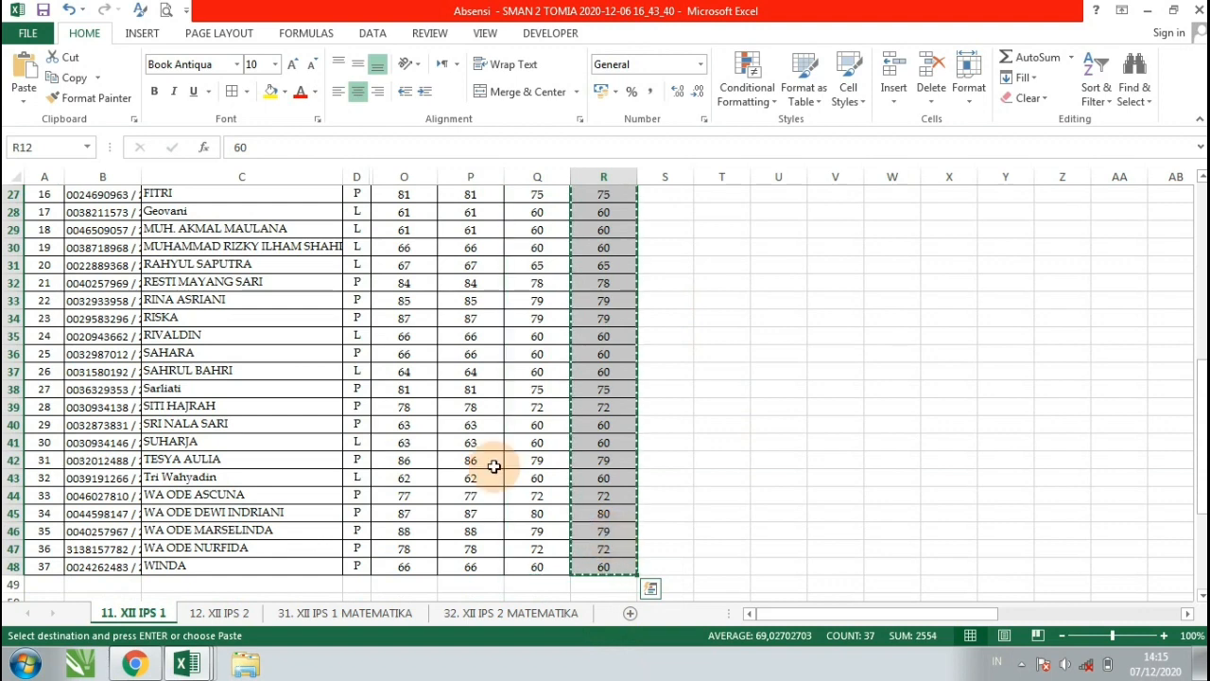
click(192, 668)
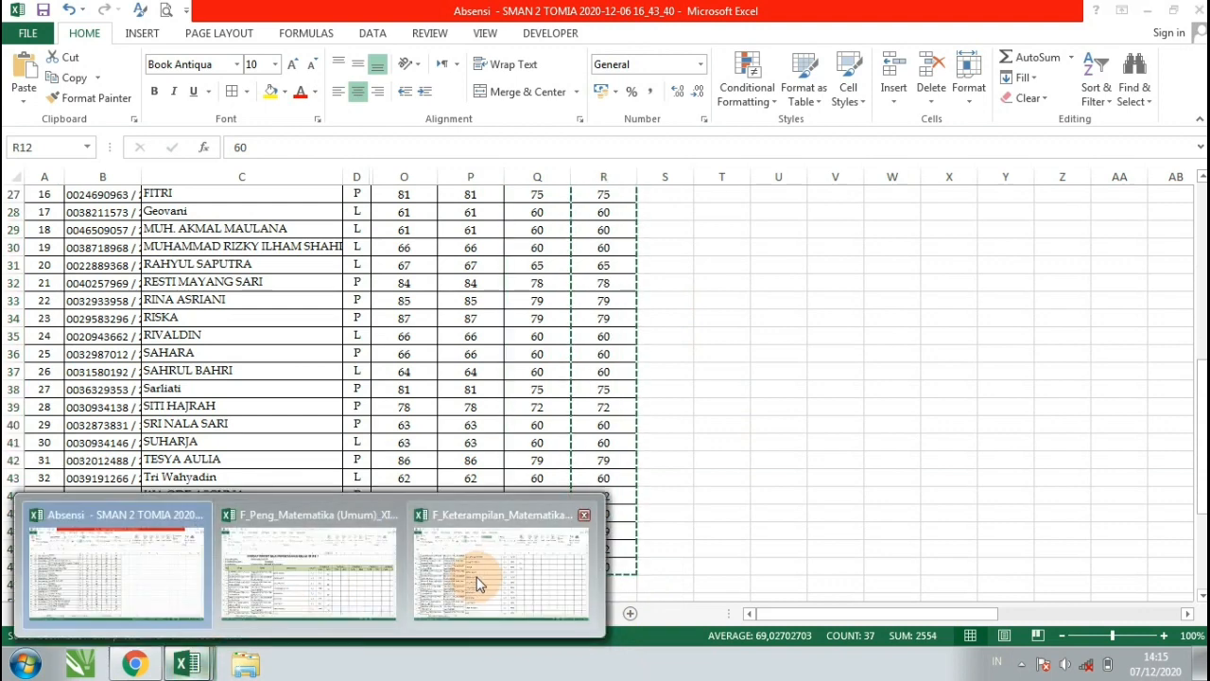
click(478, 579)
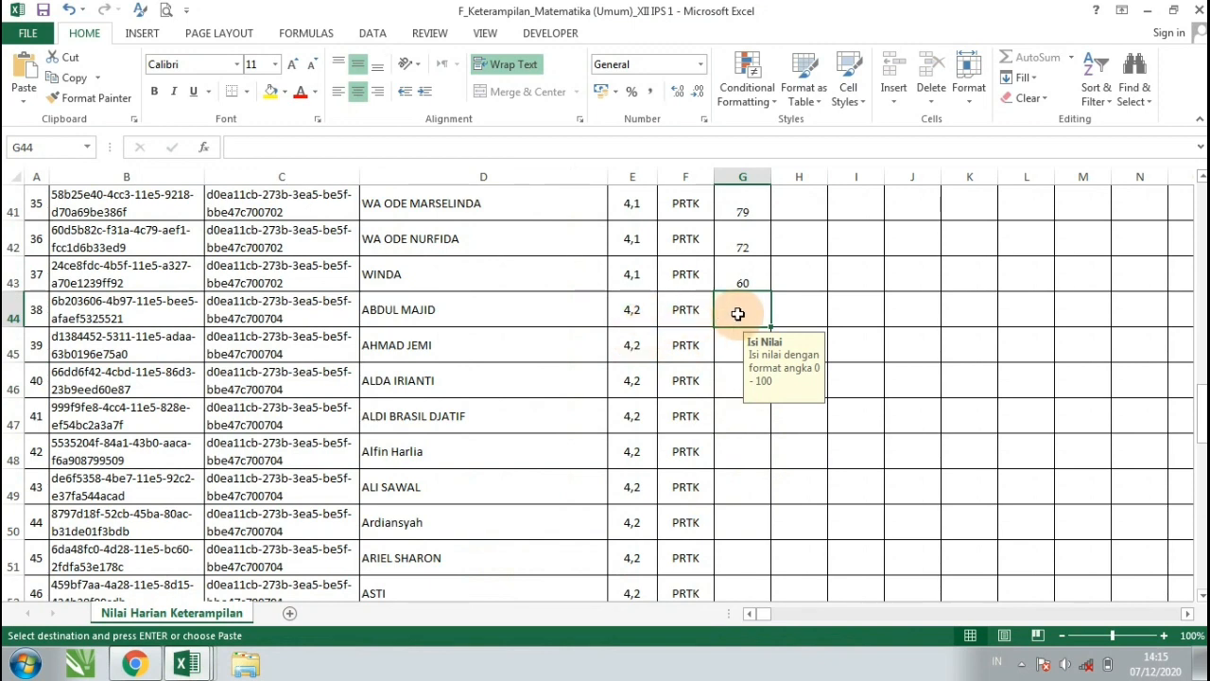
key(ctrl+v)
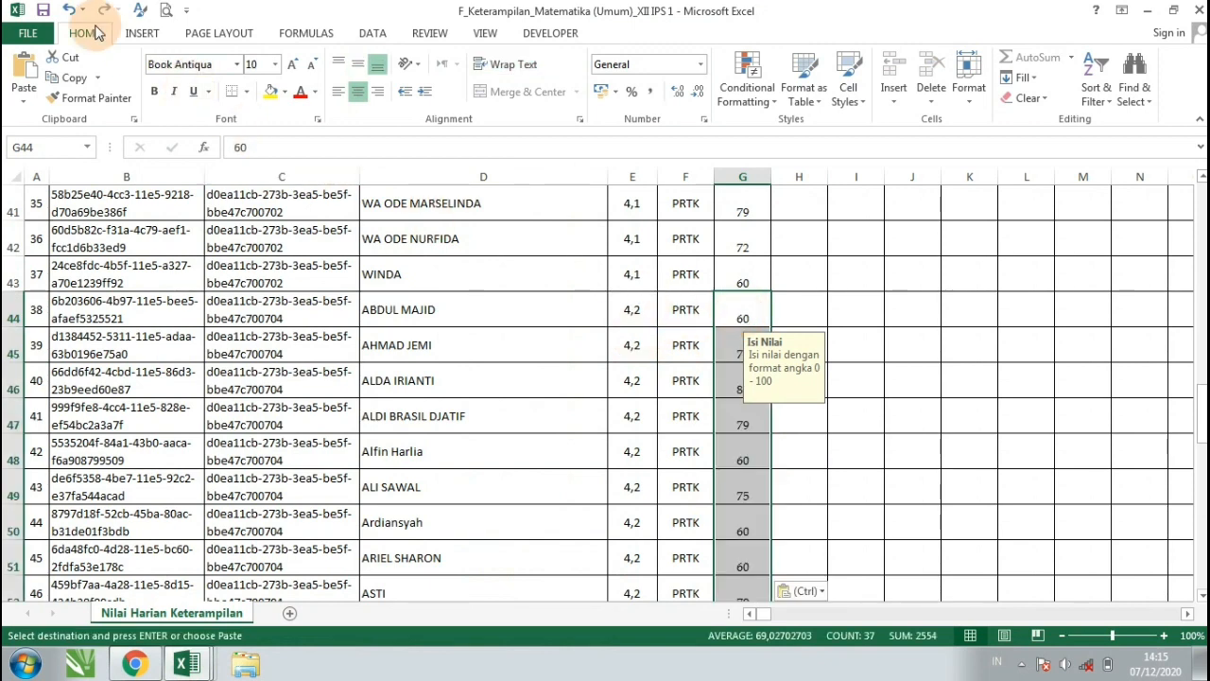
Step: Save the F_Keterampilan_Matematika (Umum)_XII IPS 1 workbook as an Excel 97-2003 Workbook in the NILAI RAPOR K13 folder, accepting the compatibility notice
click(28, 35)
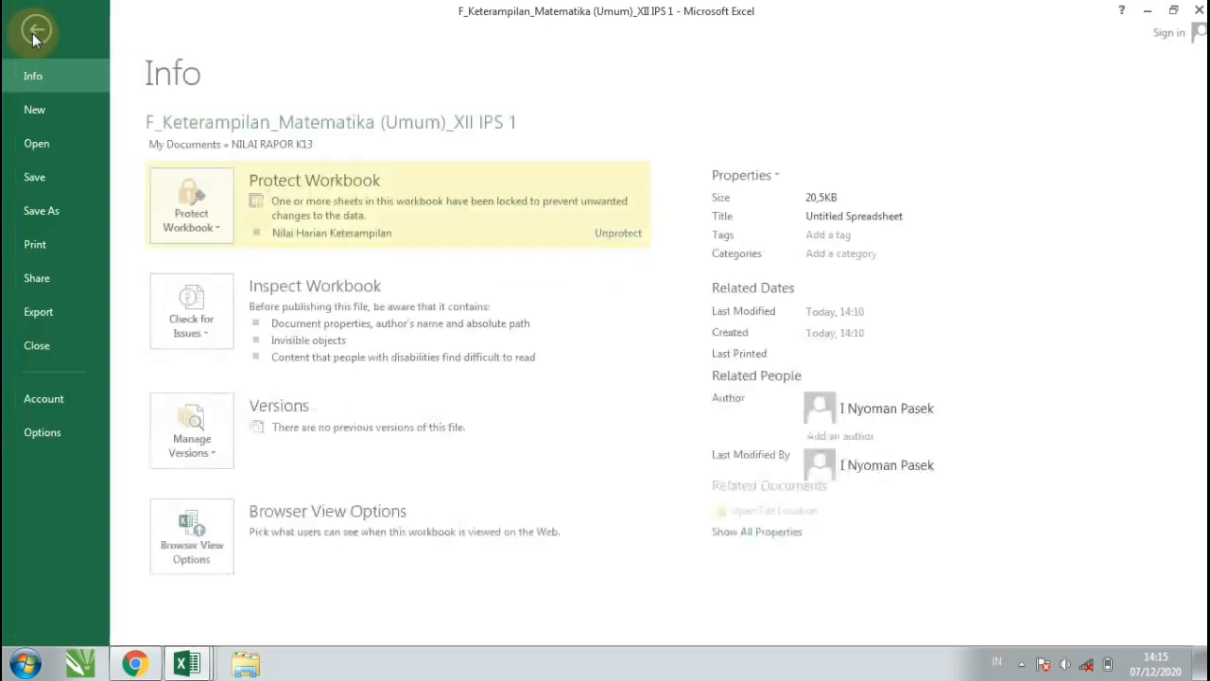
click(35, 212)
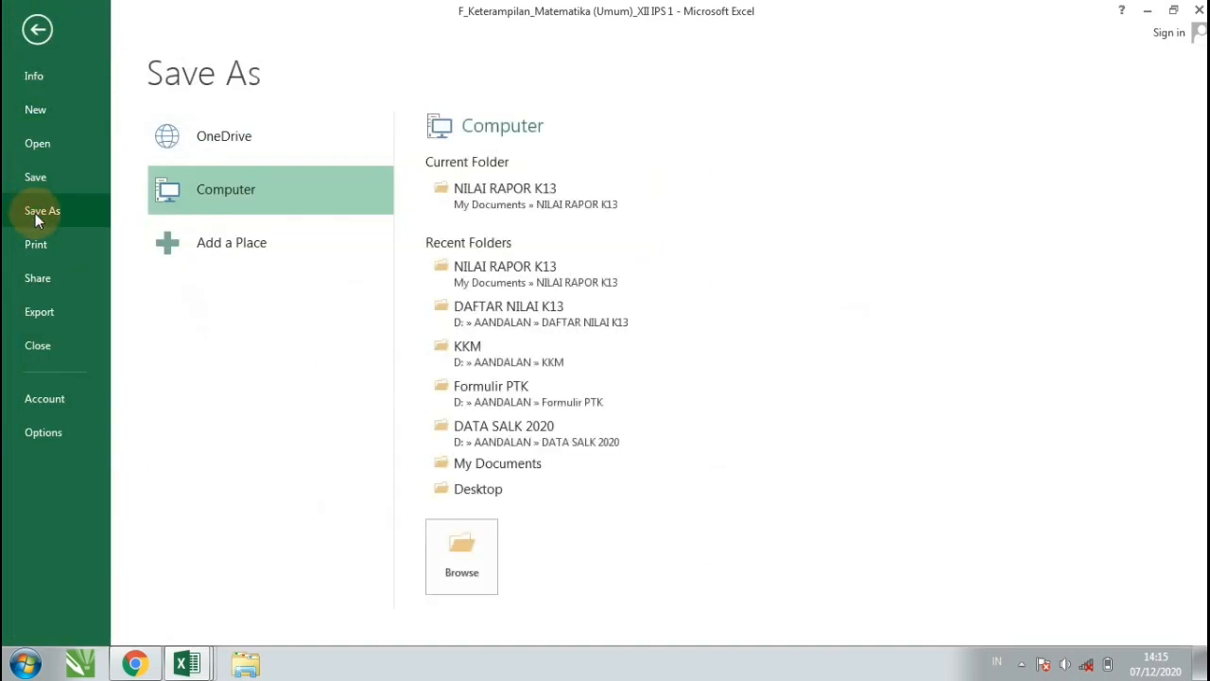
click(528, 192)
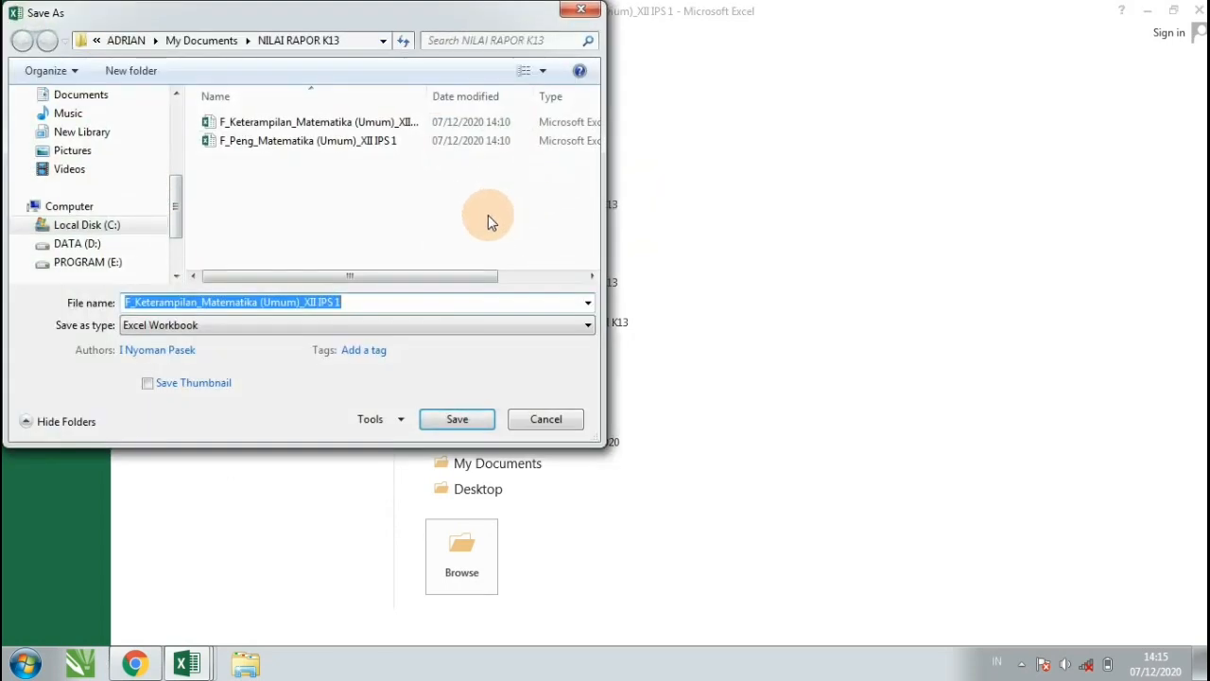
click(179, 325)
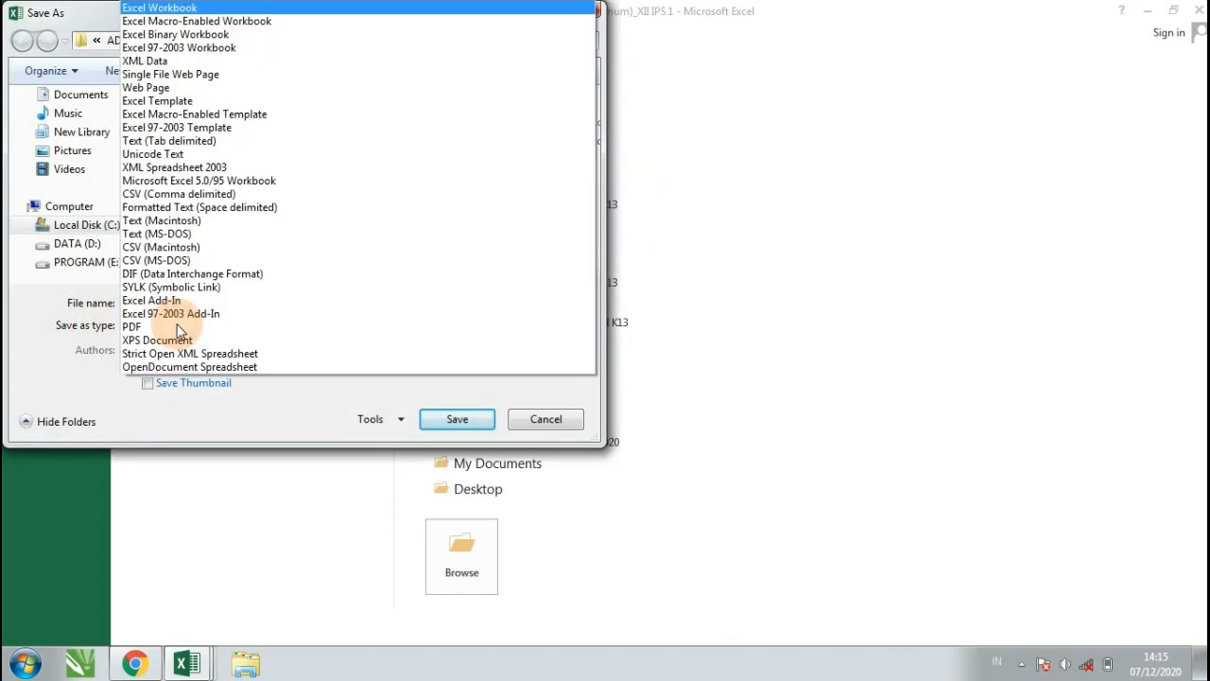
click(197, 50)
click(460, 420)
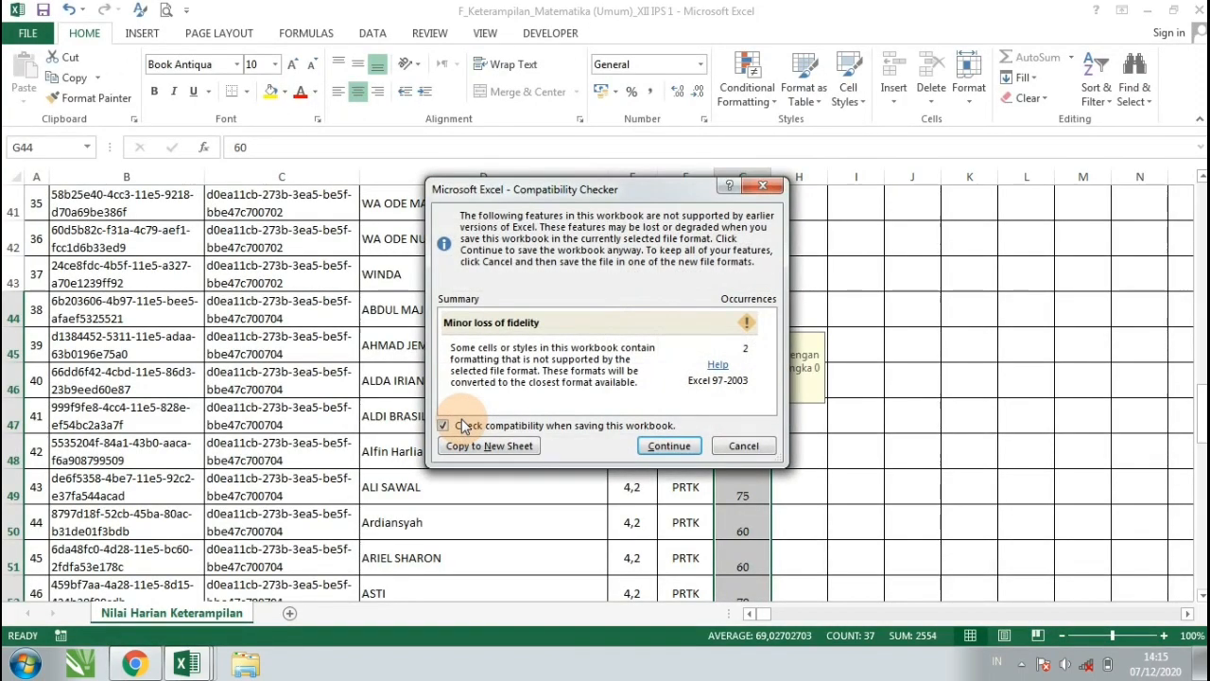
click(662, 442)
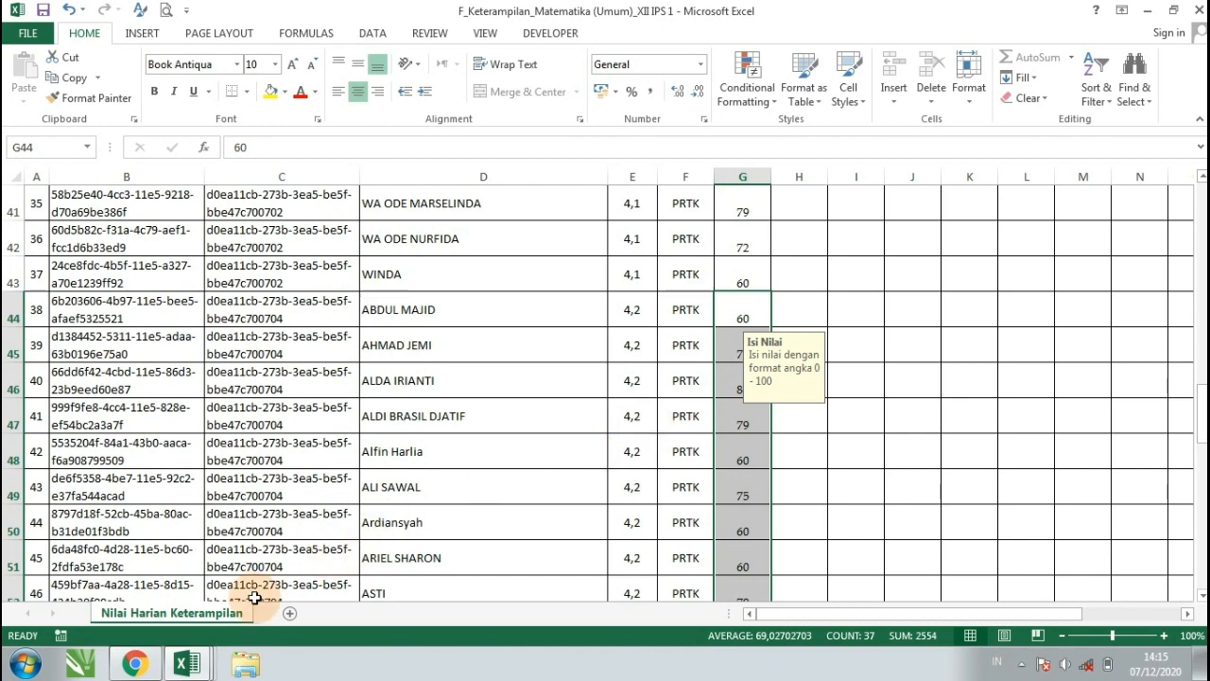
Step: Switch to e-Rapor SMA in Chrome and open the Import Nilai Pengetahuan page
click(135, 665)
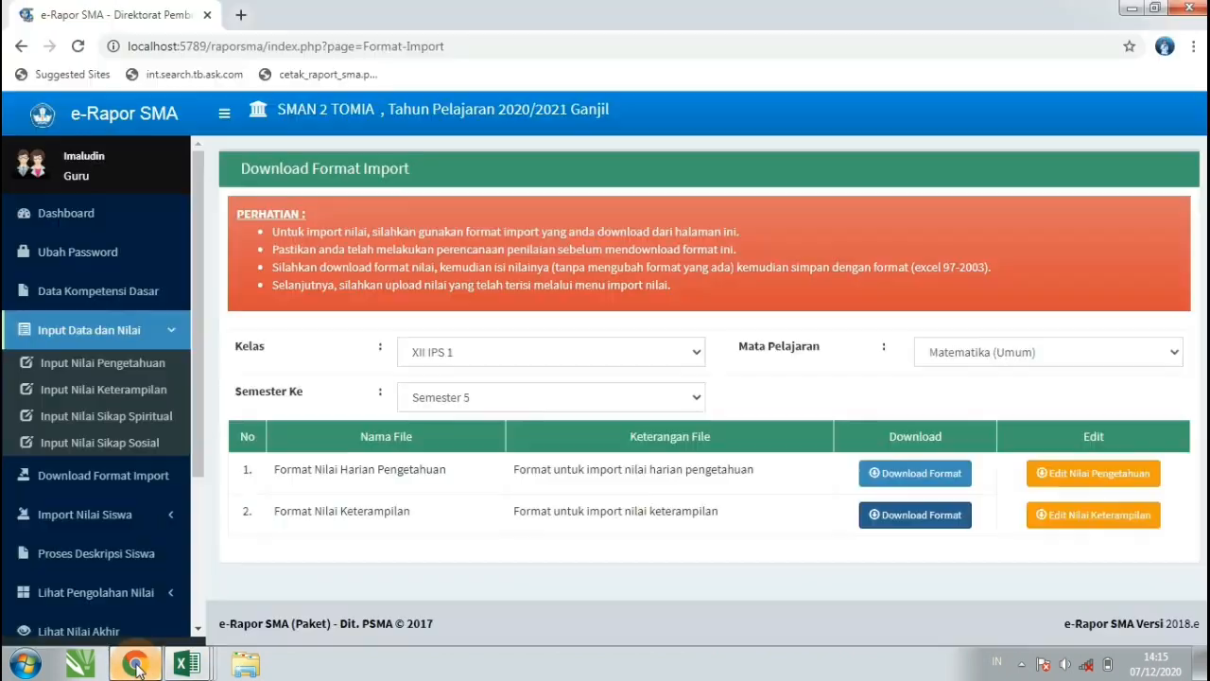
click(142, 515)
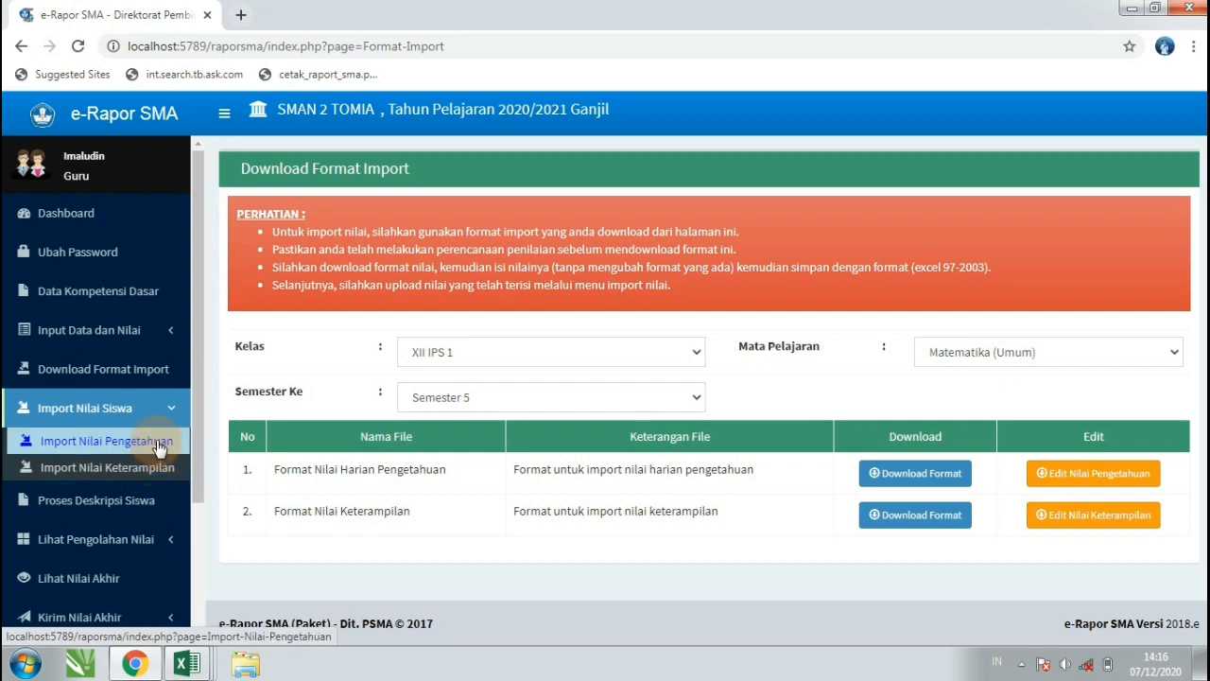
click(106, 441)
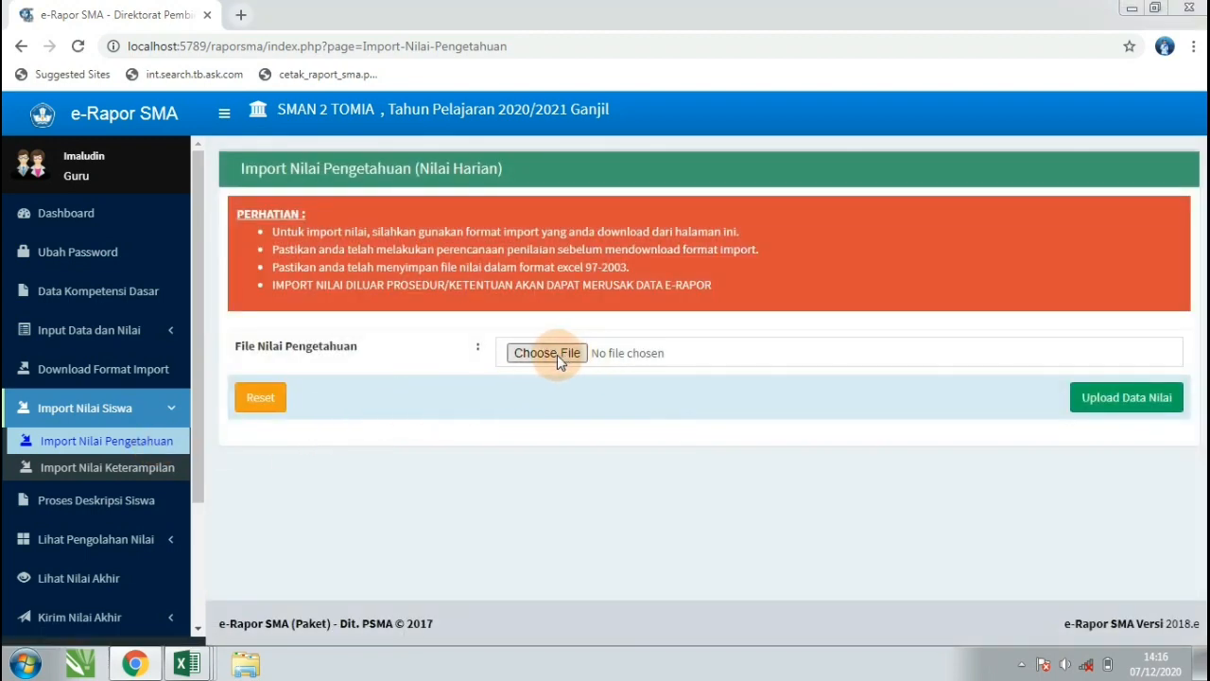
Step: Choose the Excel 97-2003 version of F_Peng_Matematika (Umum)_XII IPS 1 from the NILAI RAPOR K13 folder as the File Nilai Pengetahuan
click(557, 355)
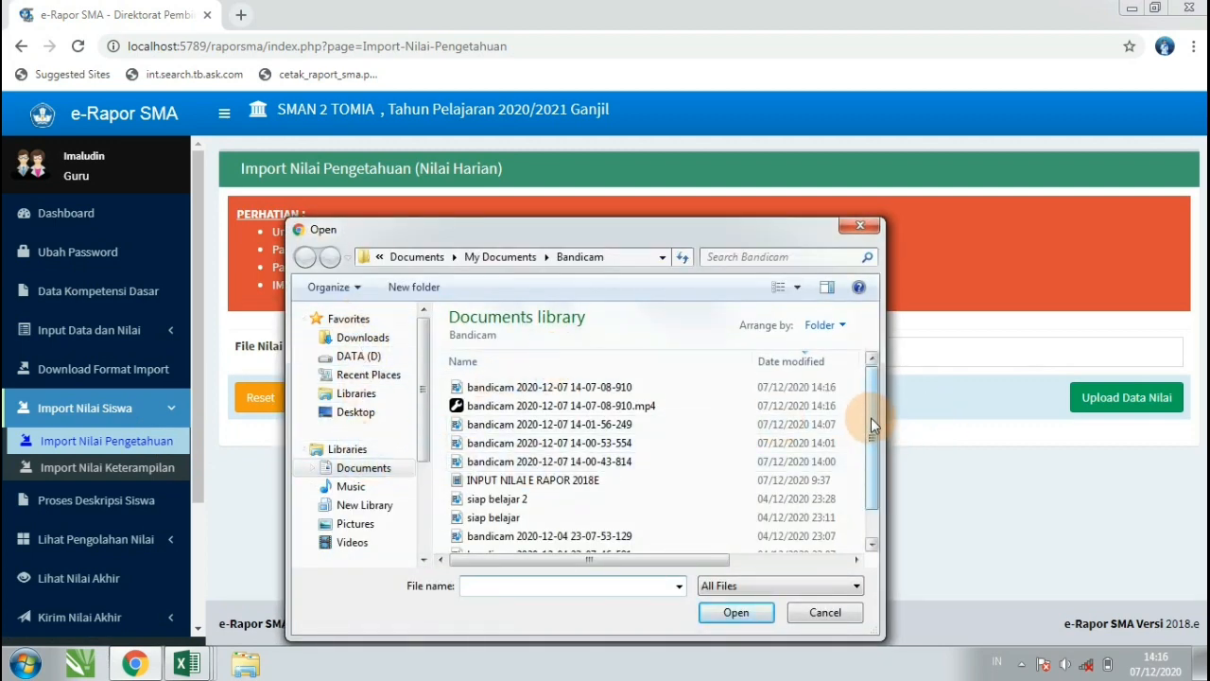
click(498, 256)
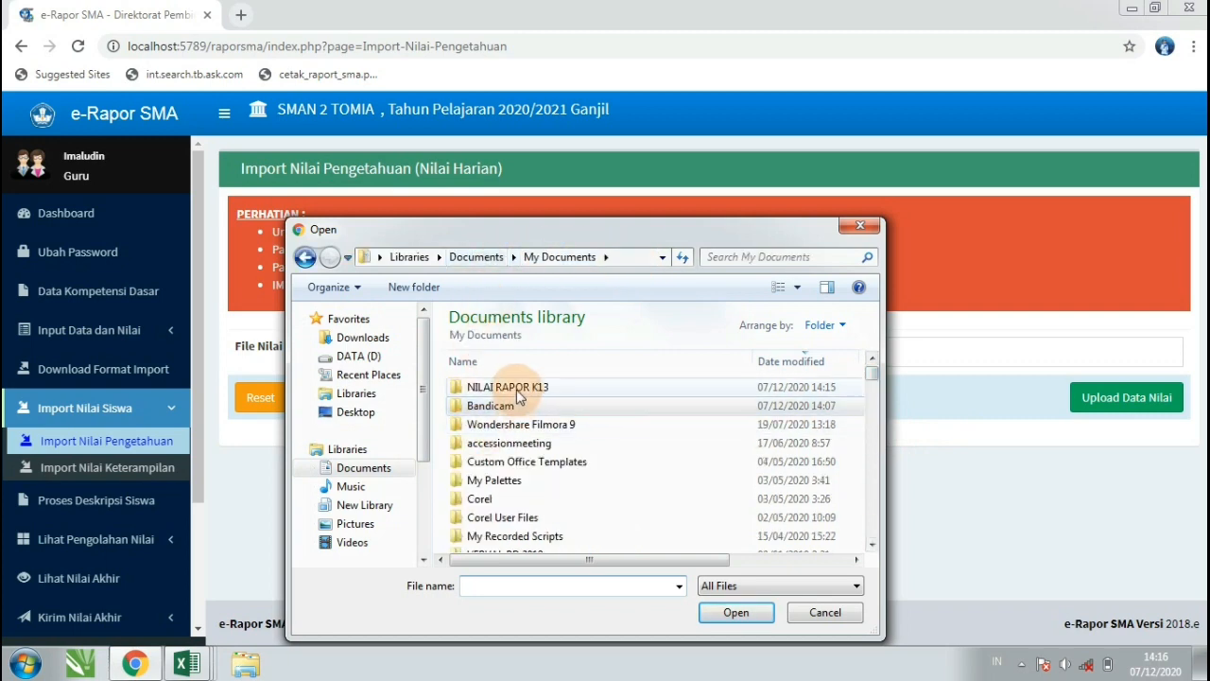
double_click(508, 389)
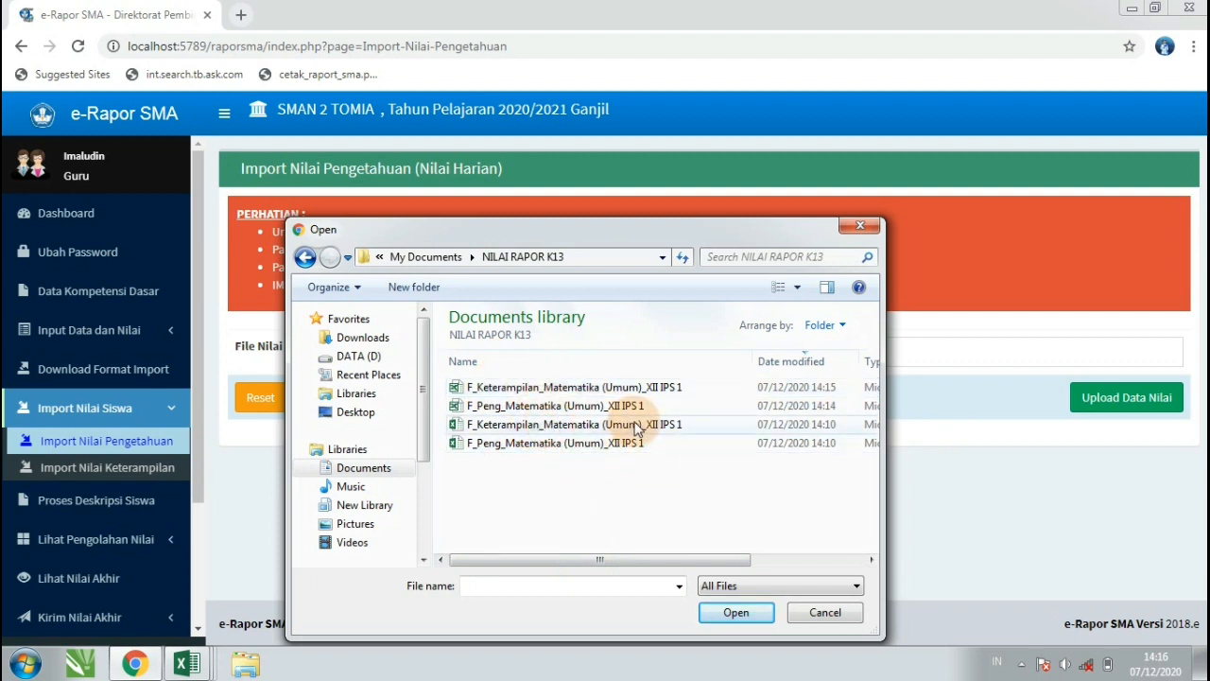
click(542, 409)
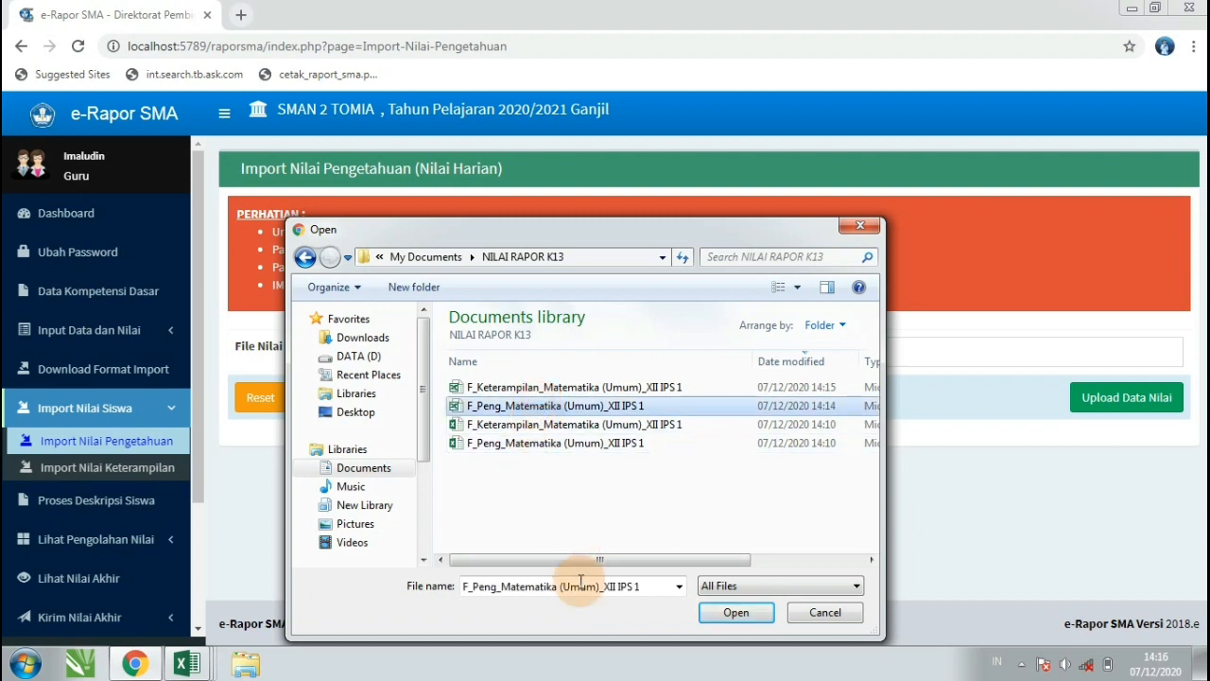
drag(582, 561, 729, 574)
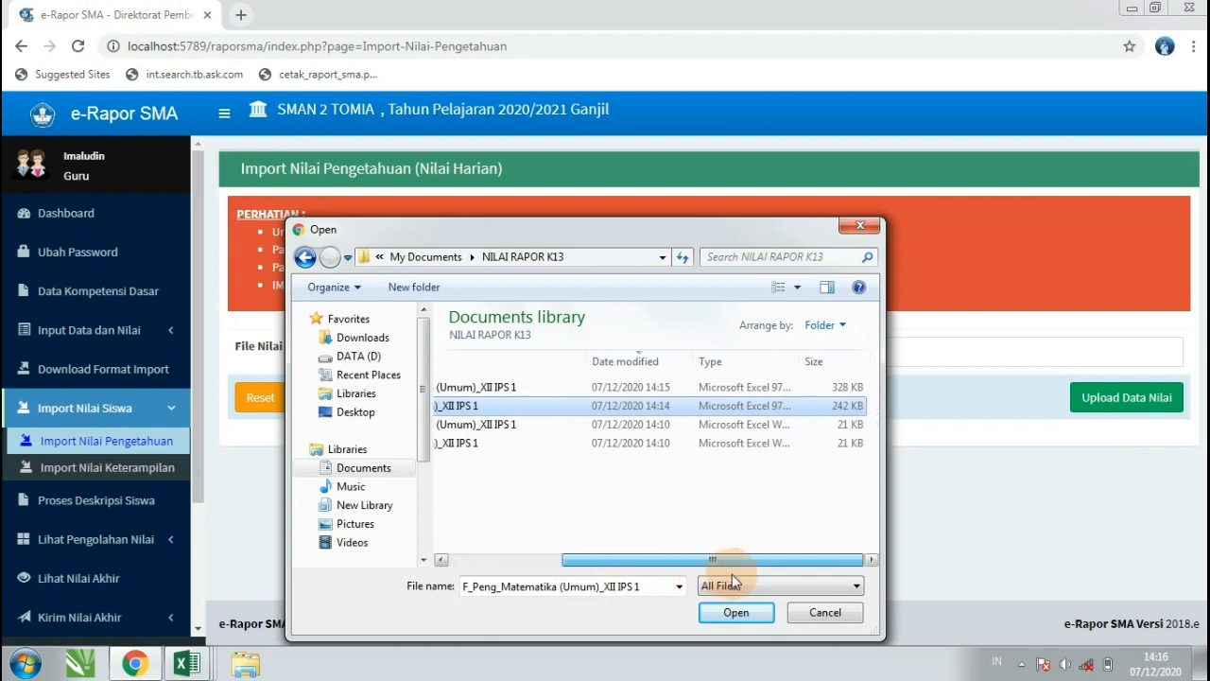
drag(799, 361, 849, 372)
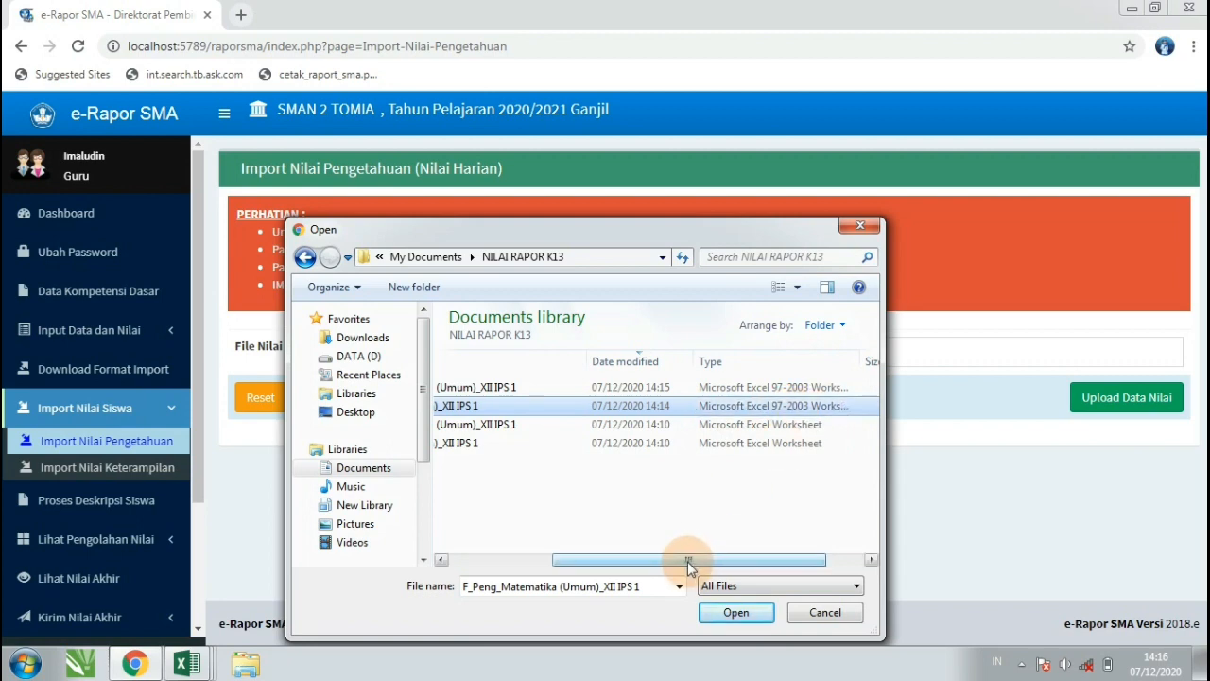
drag(689, 559, 552, 565)
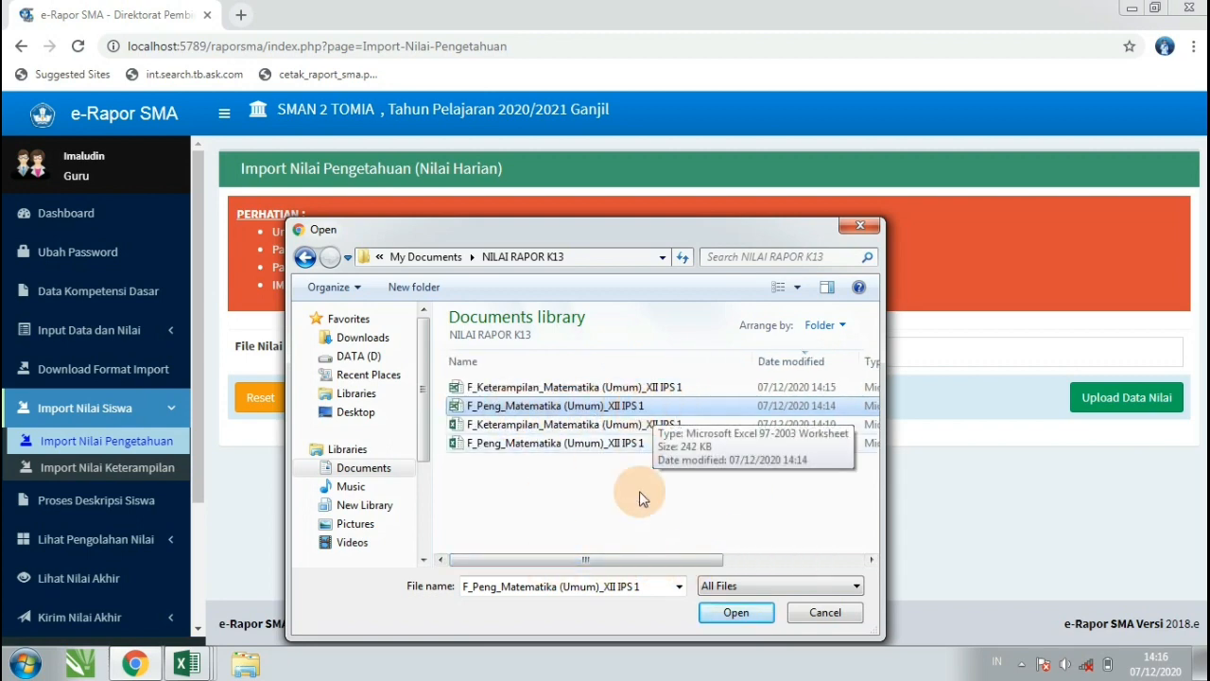
click(737, 613)
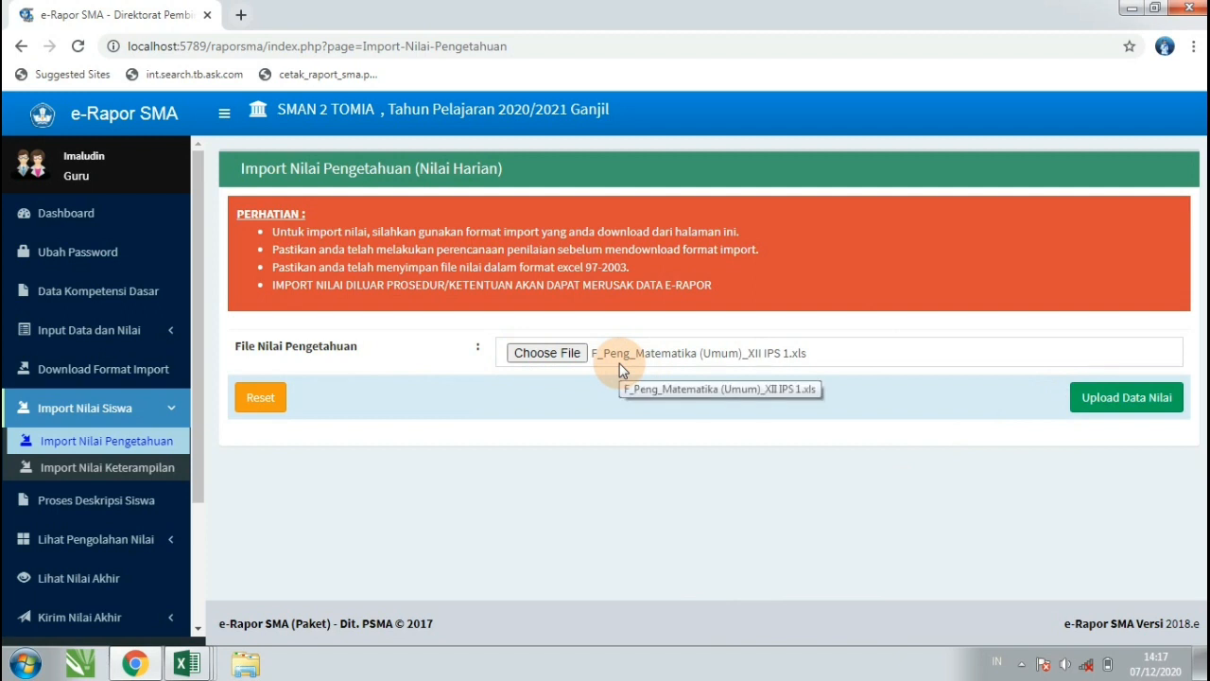
Step: Upload the chosen Pengetahuan grade file and save the imported grades
click(1127, 401)
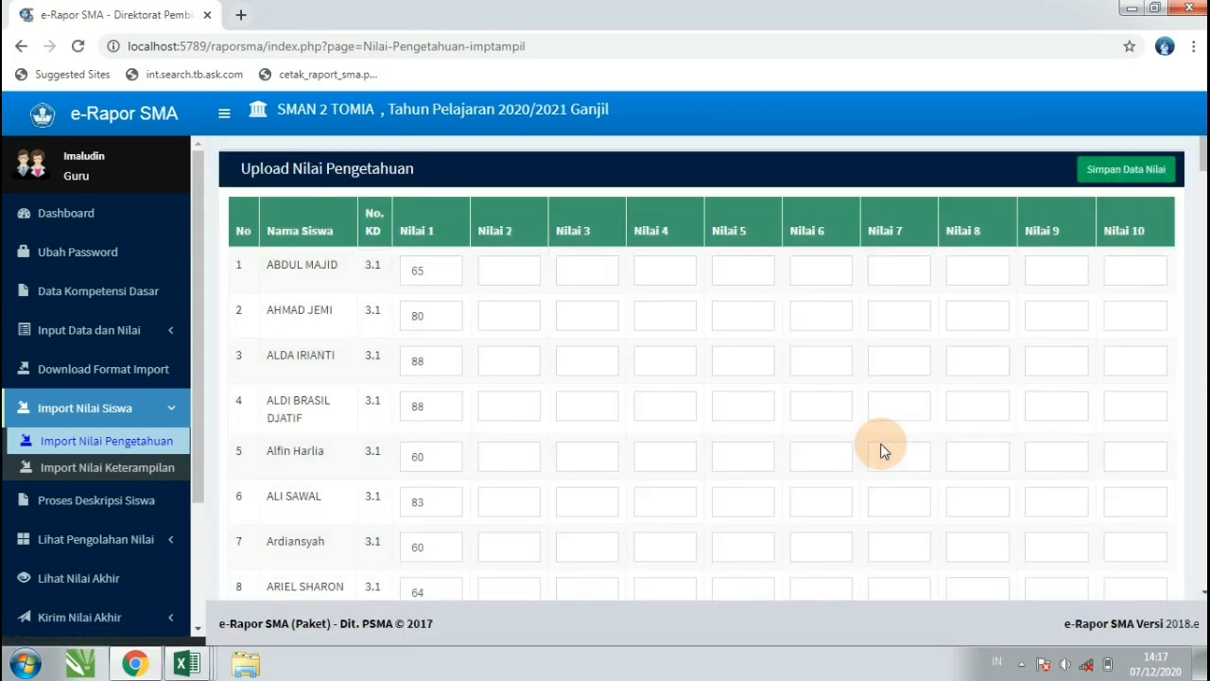
click(1137, 170)
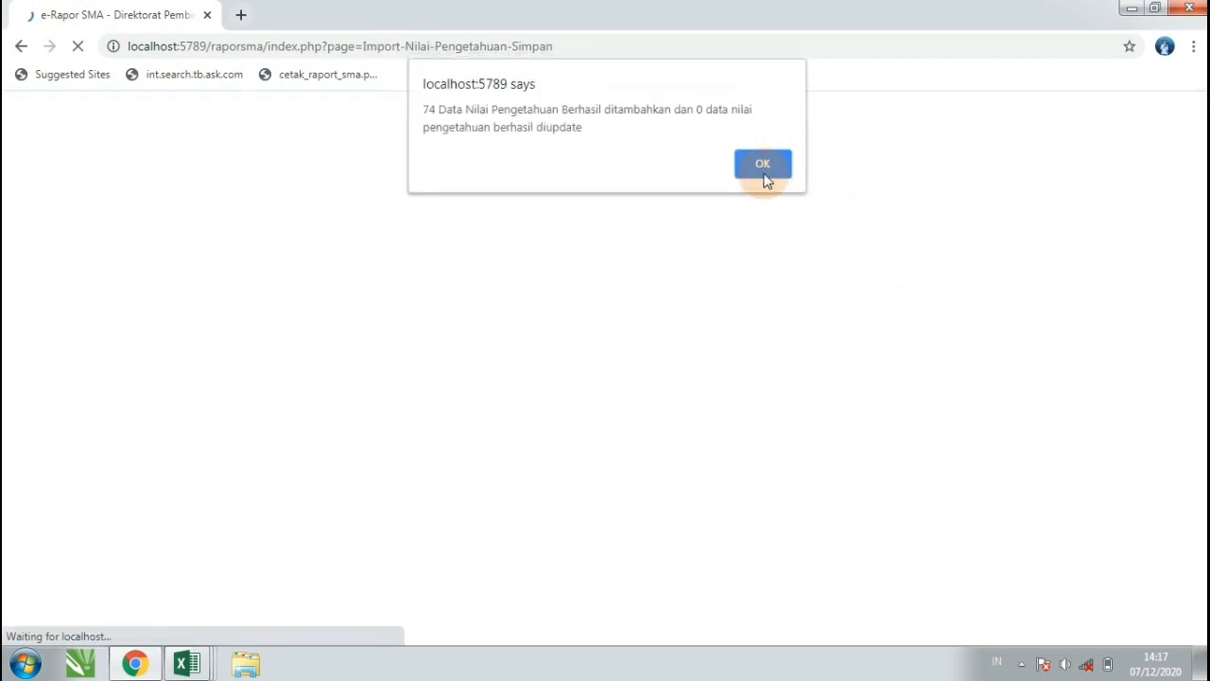
Step: Open the Import Nilai Keterampilan page and choose the Excel 97-2003 version of F_Keterampilan_Matematika (Umum)_XII IPS 1 as the grade file
click(772, 171)
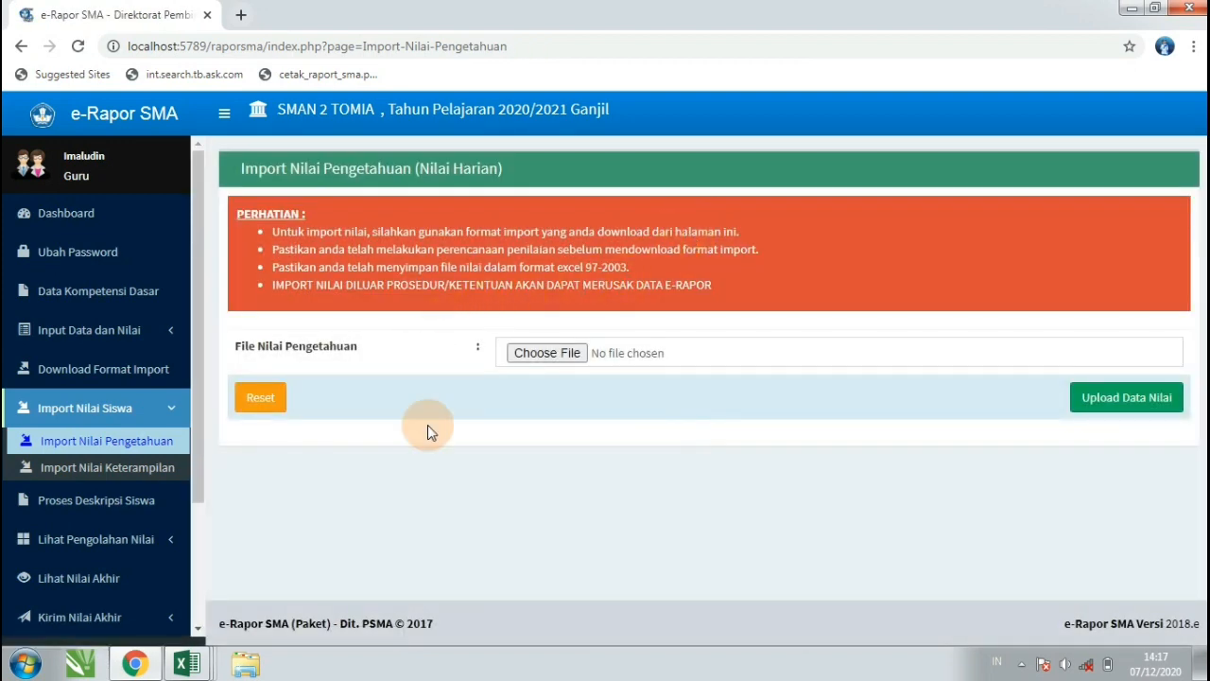
click(108, 472)
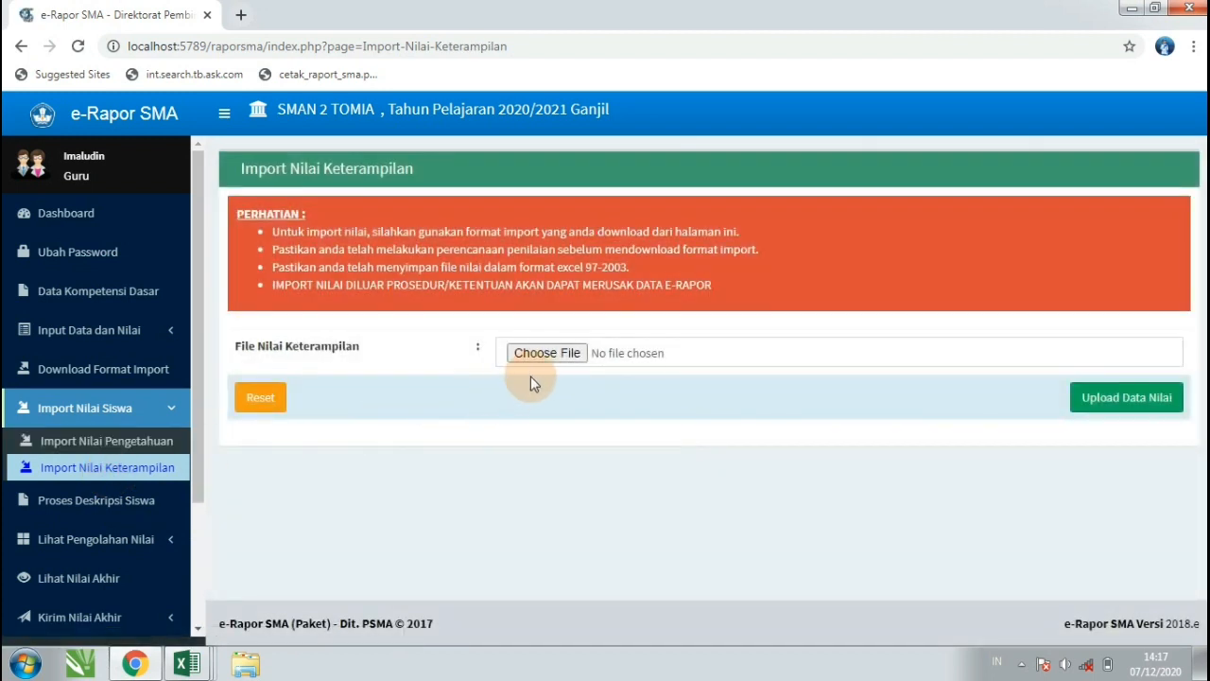
click(548, 354)
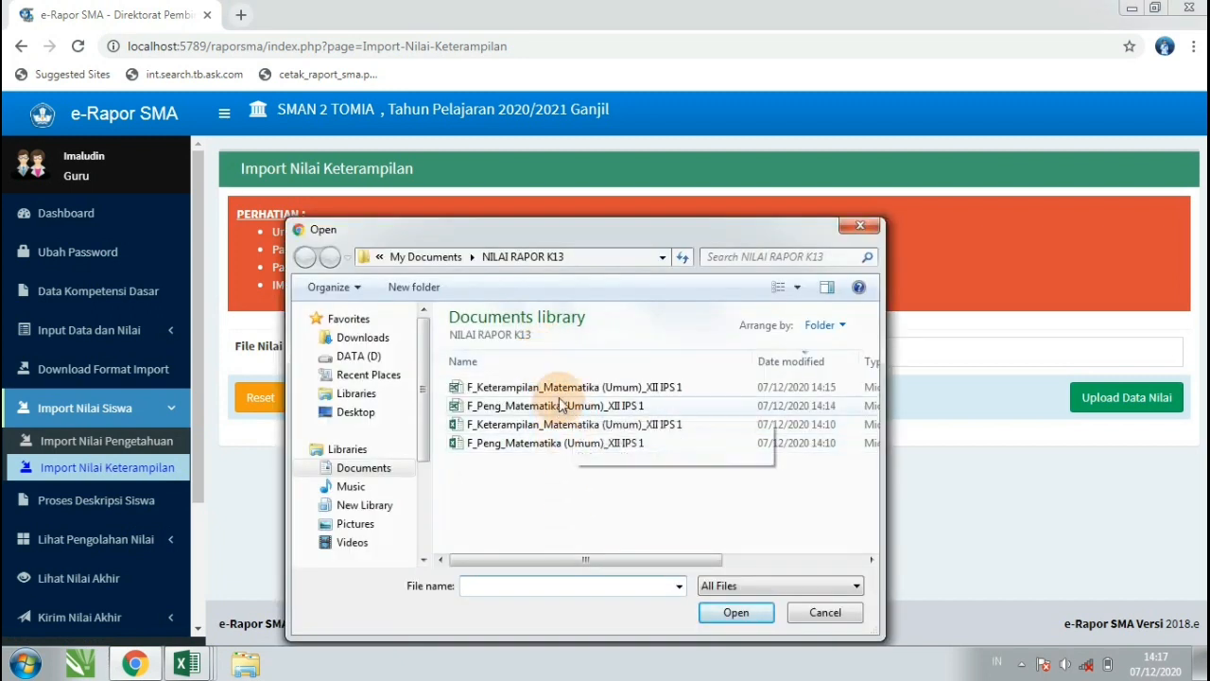
click(565, 392)
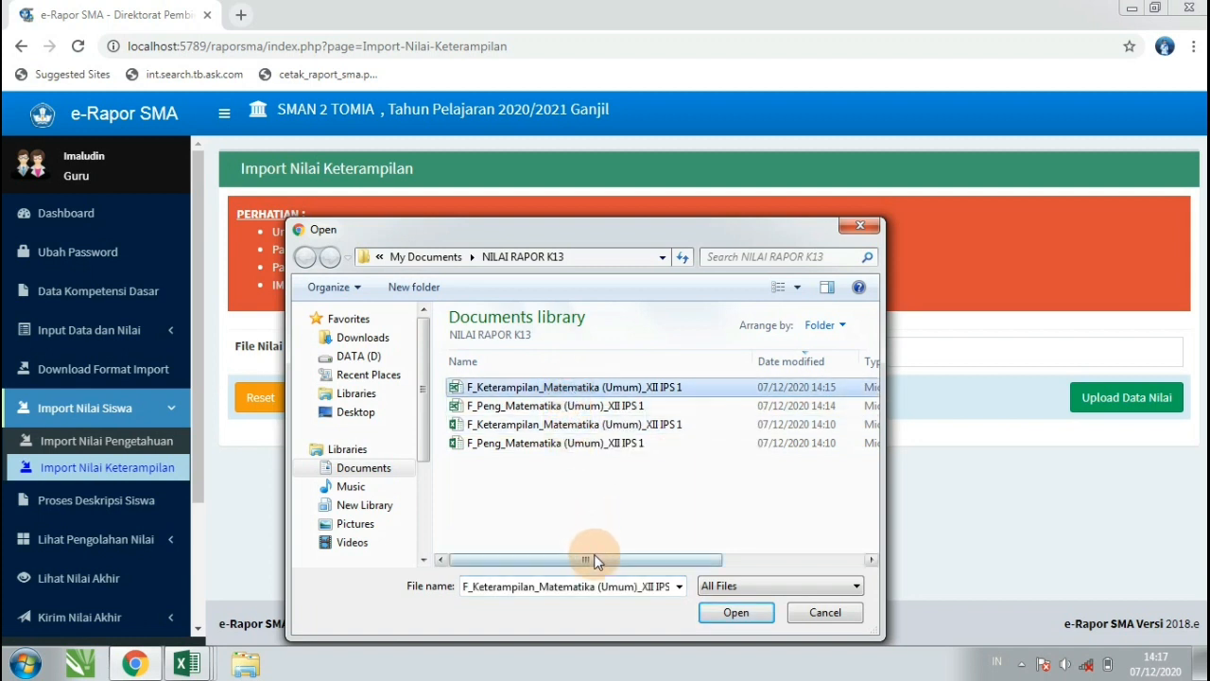
drag(598, 563, 772, 563)
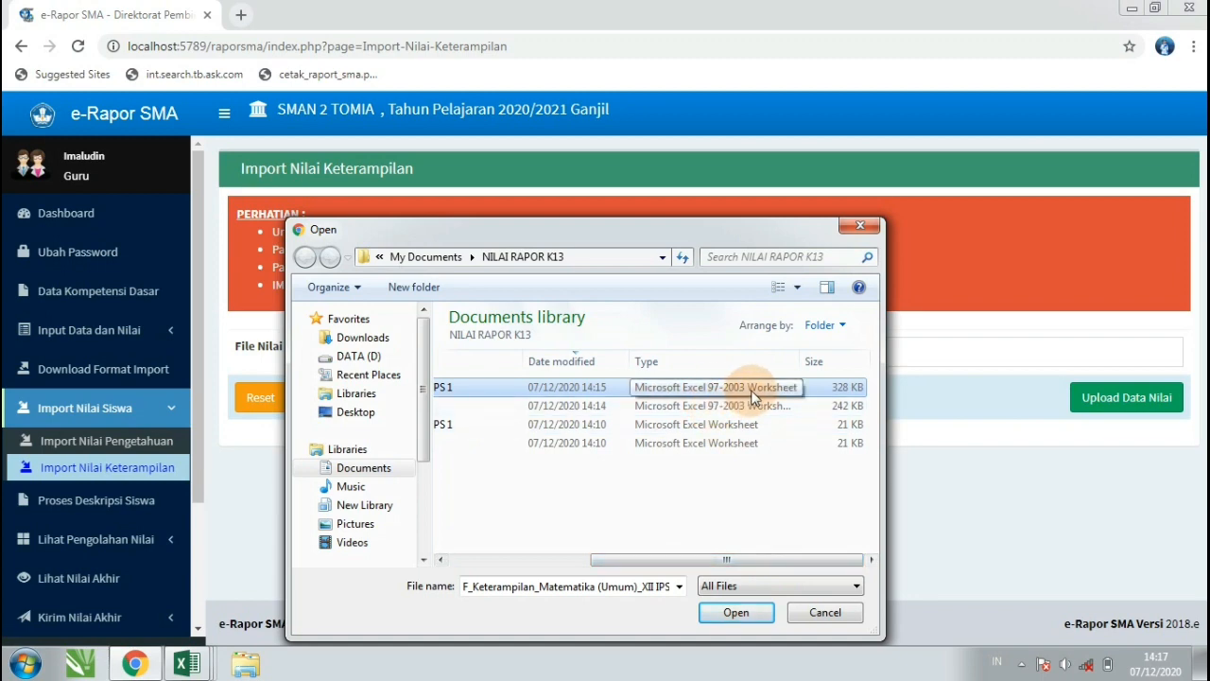
click(726, 612)
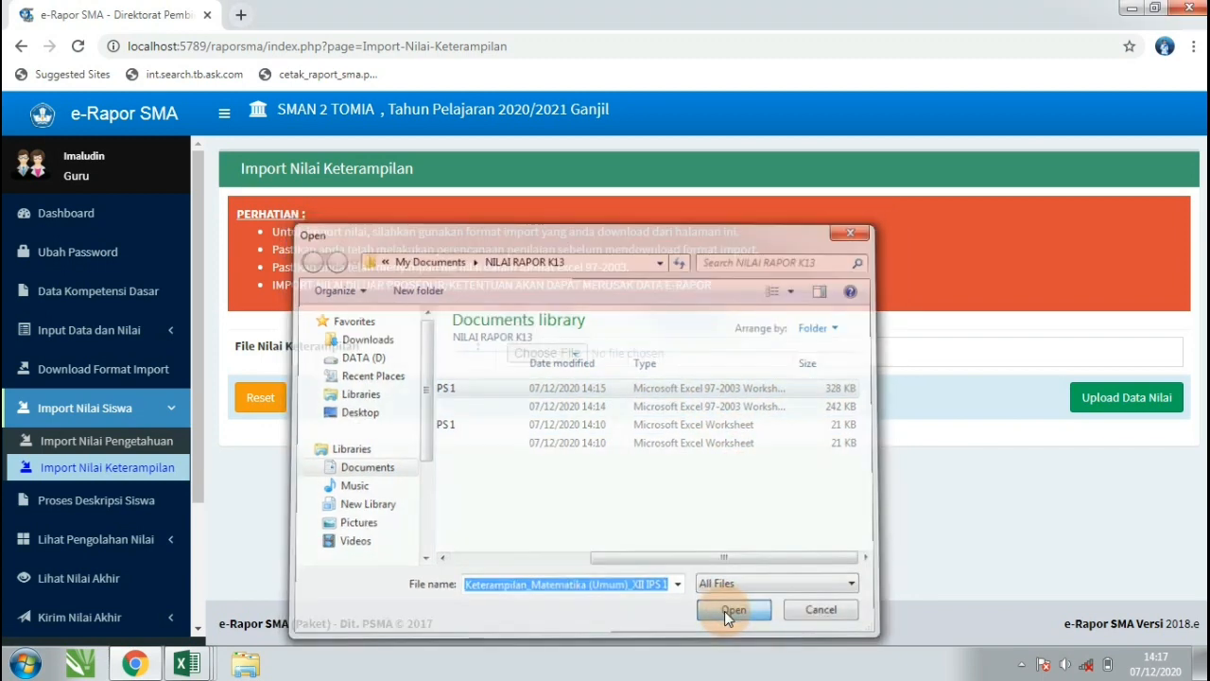
Step: Upload the chosen Keterampilan grade file and save the imported grades
click(1129, 397)
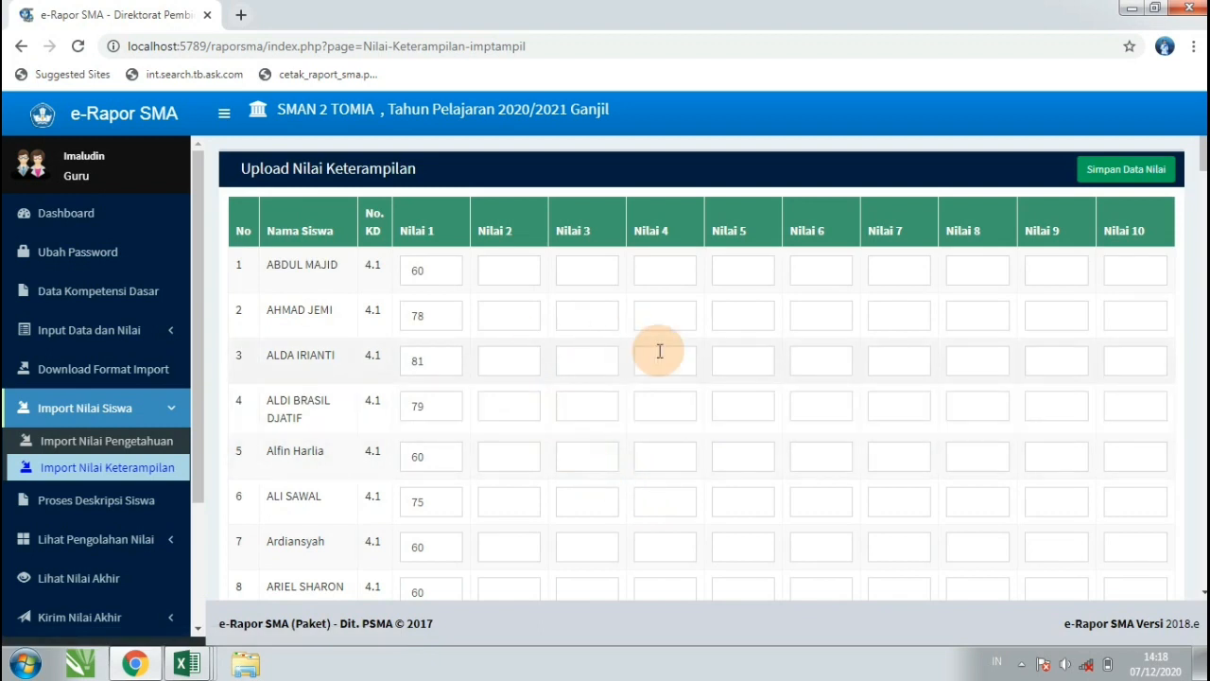
click(1130, 172)
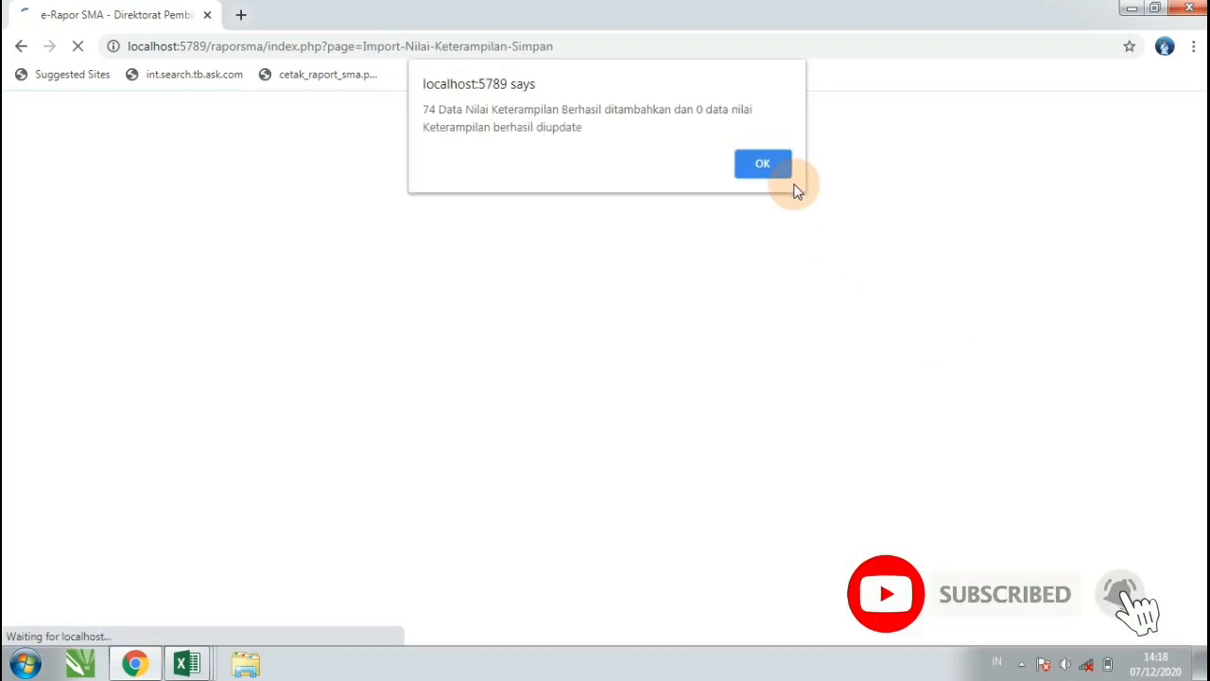
click(771, 163)
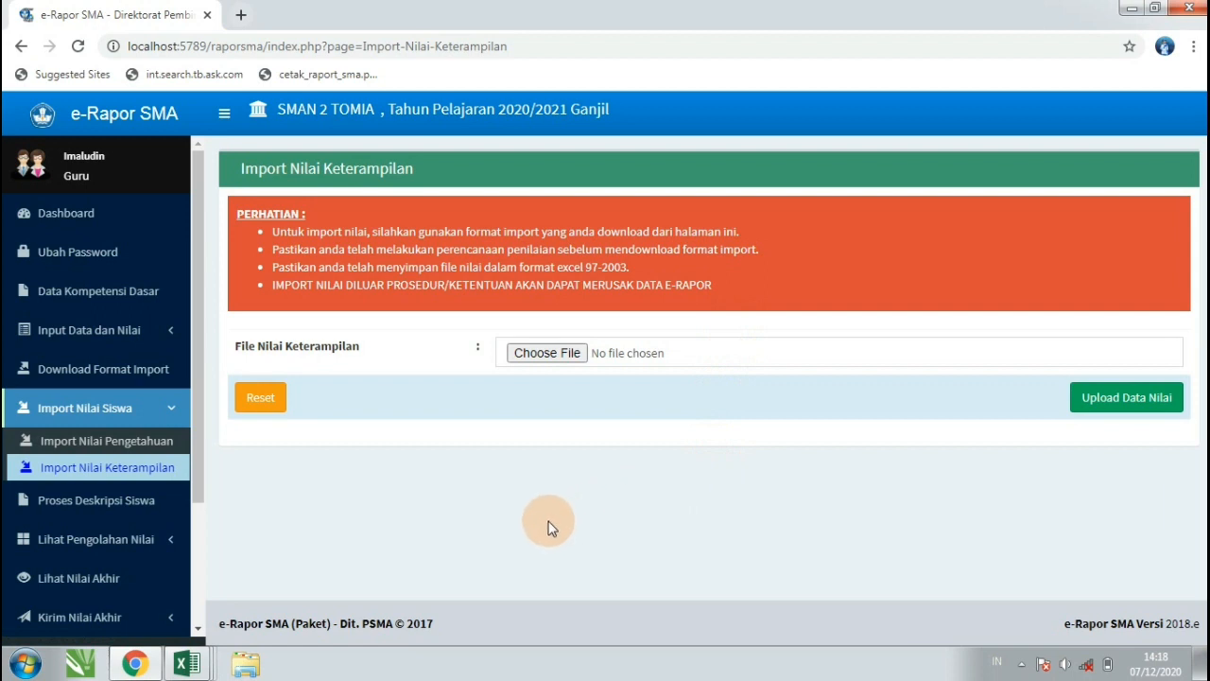
Step: Open the Input Nilai Sikap Spiritual form for class XII IPS 1, subject Matematika (Umum), Semester 5
click(198, 468)
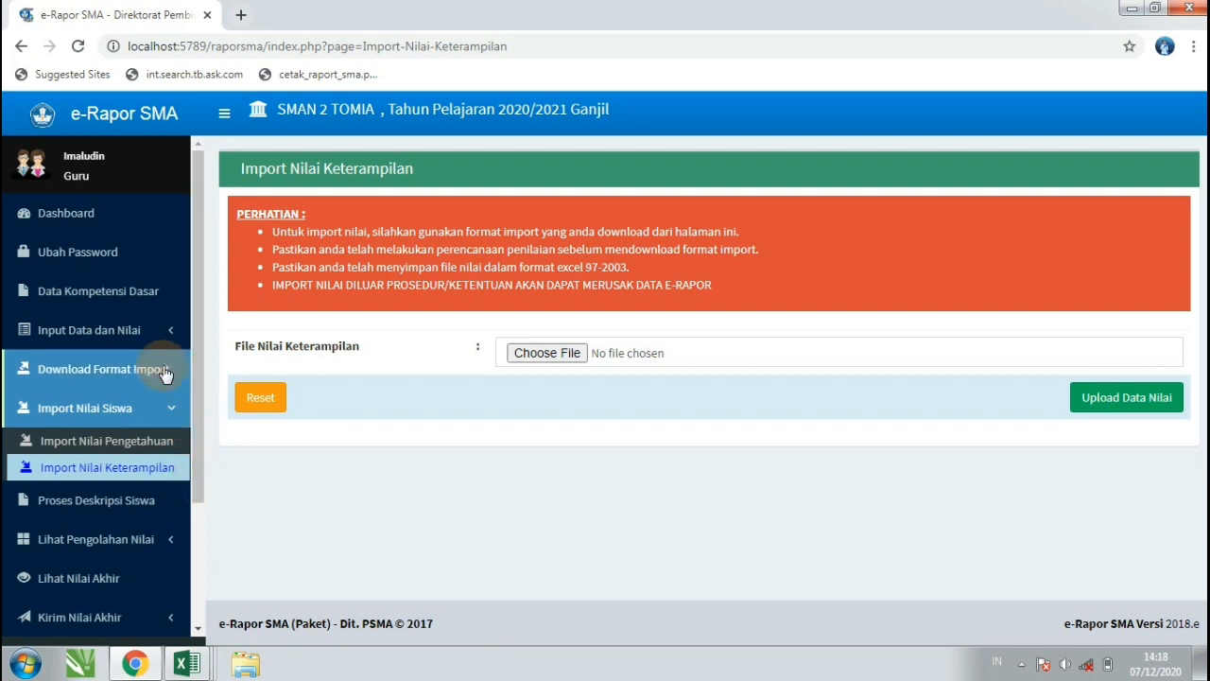
click(129, 336)
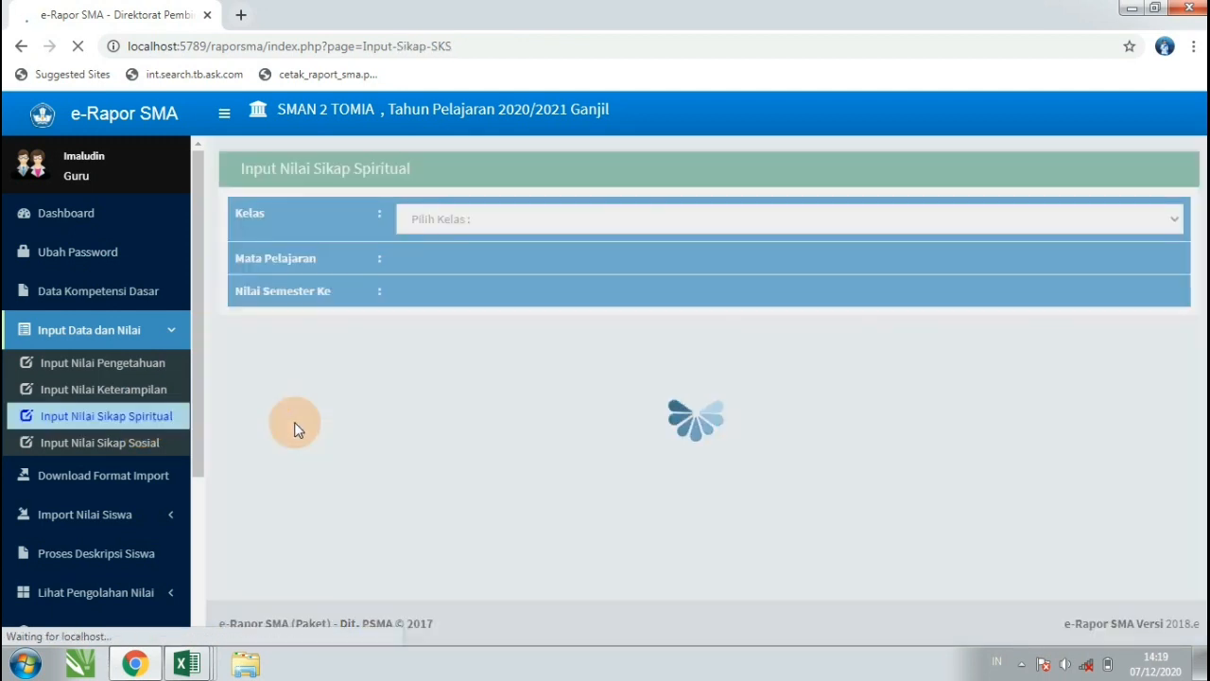
click(600, 227)
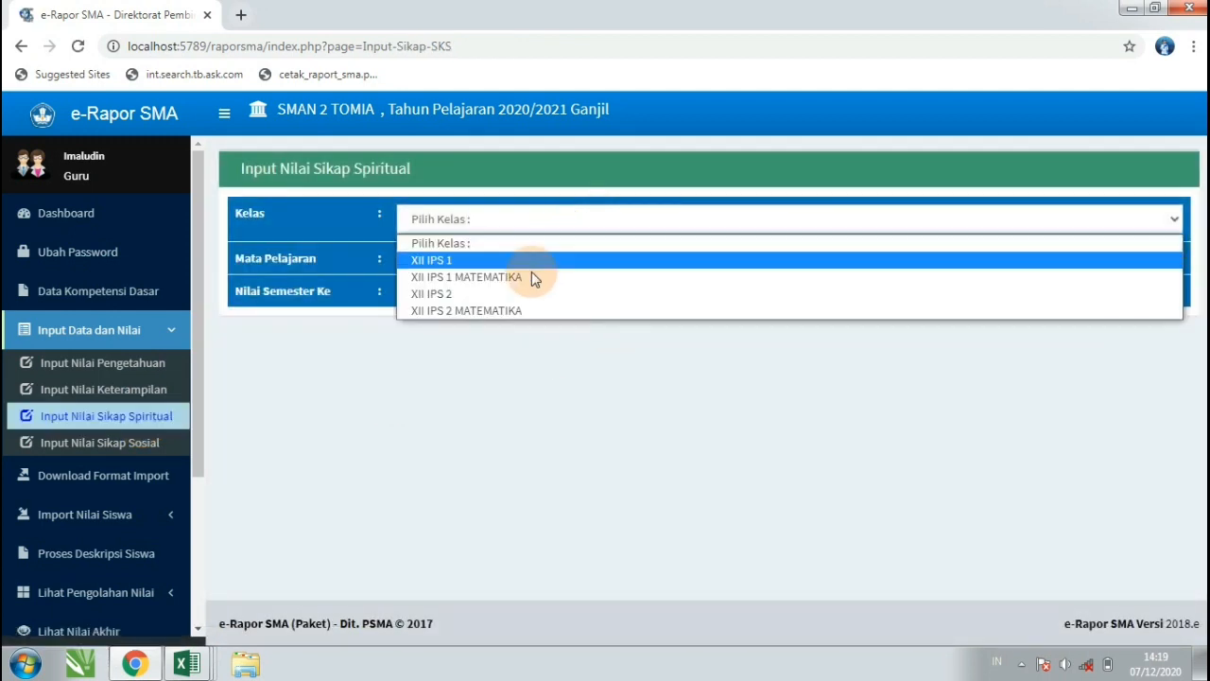
click(509, 260)
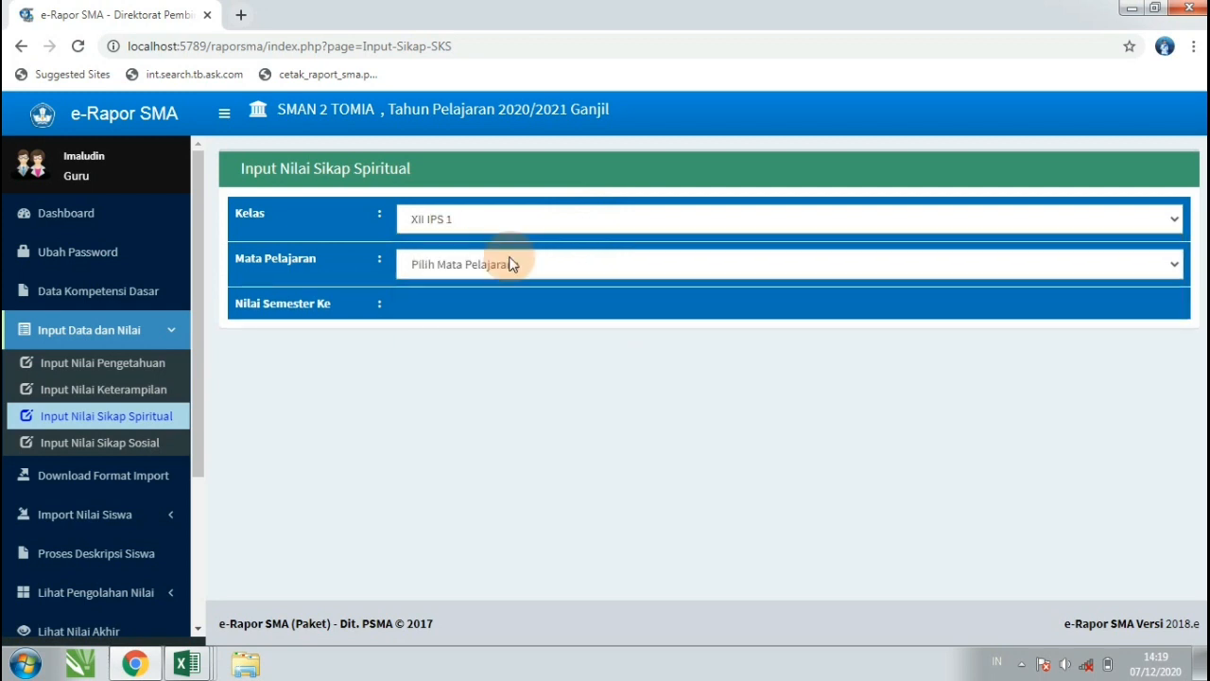
click(510, 264)
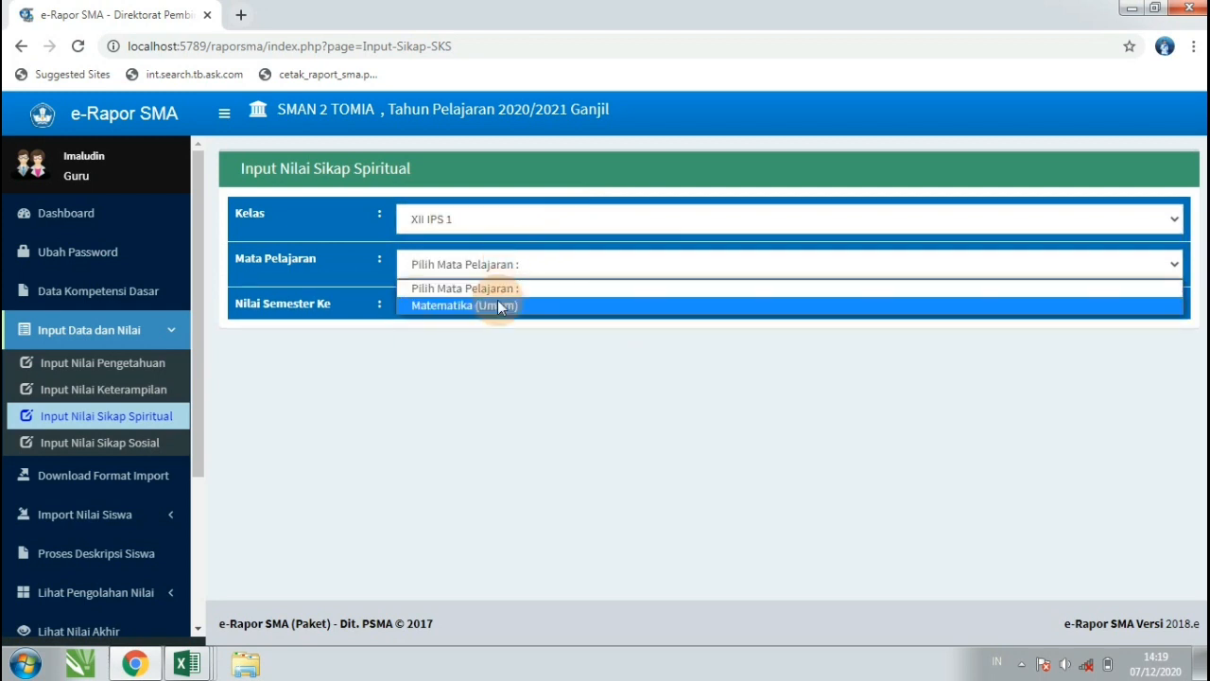
click(498, 302)
click(498, 308)
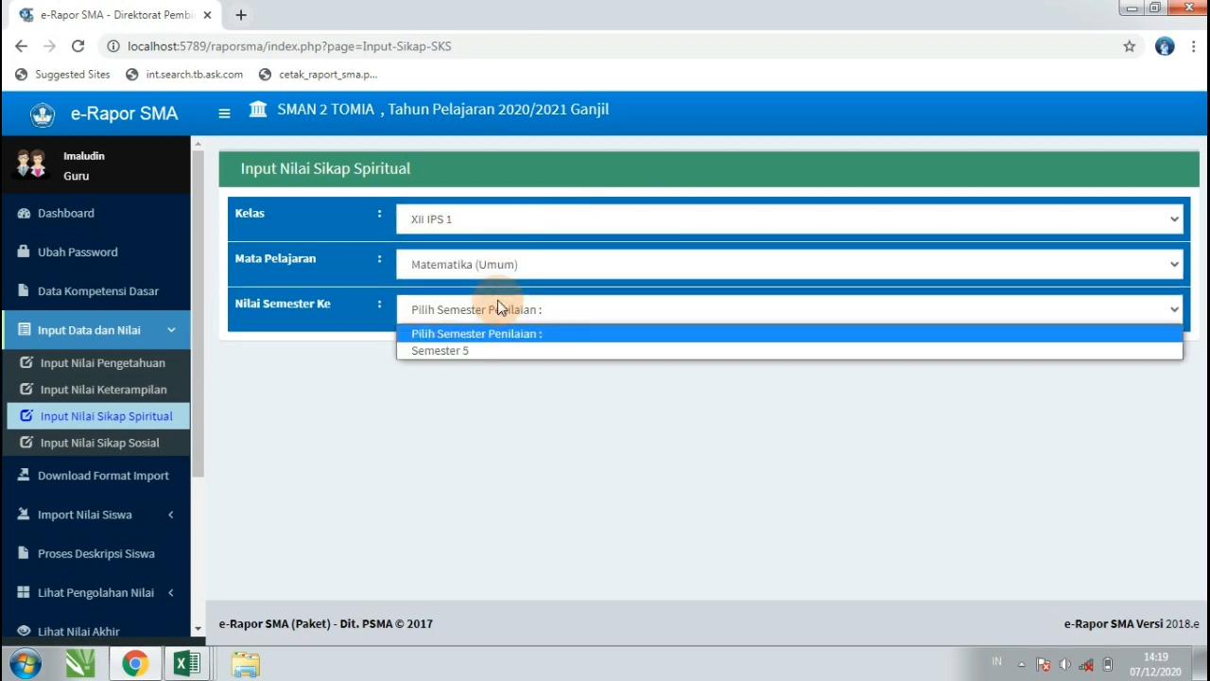
click(466, 351)
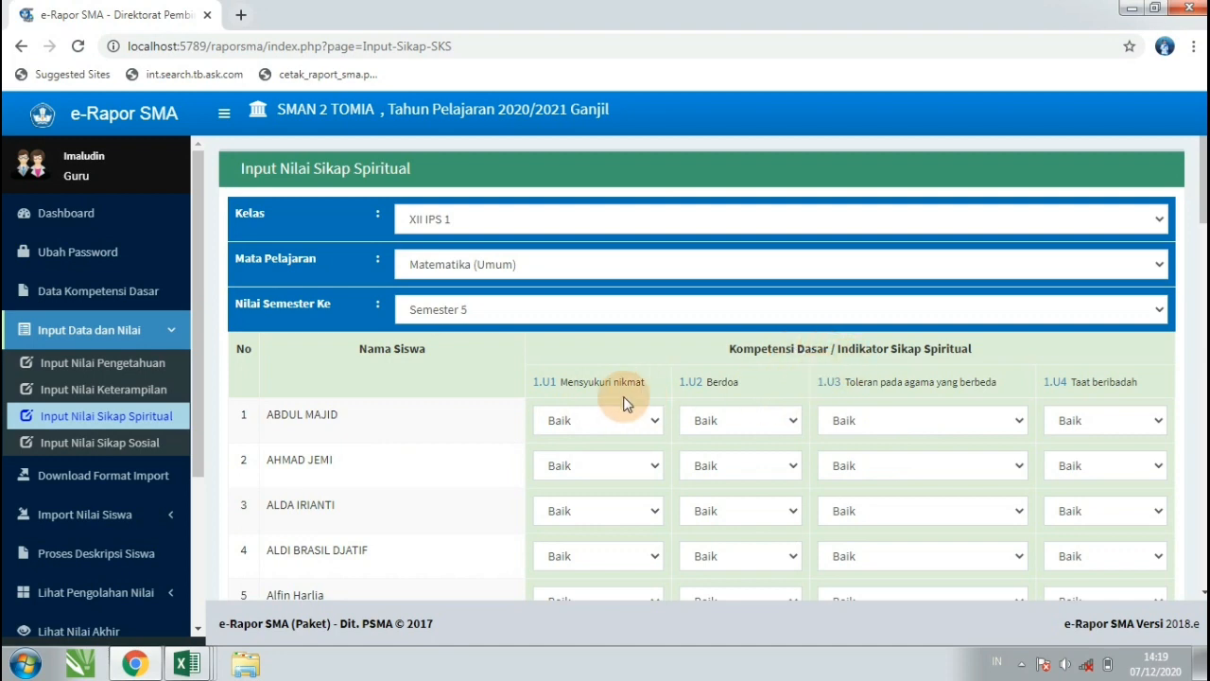
Step: Look through the rating options for the first student's spiritual attitude indicators 1.U1 to 1.U4
click(639, 419)
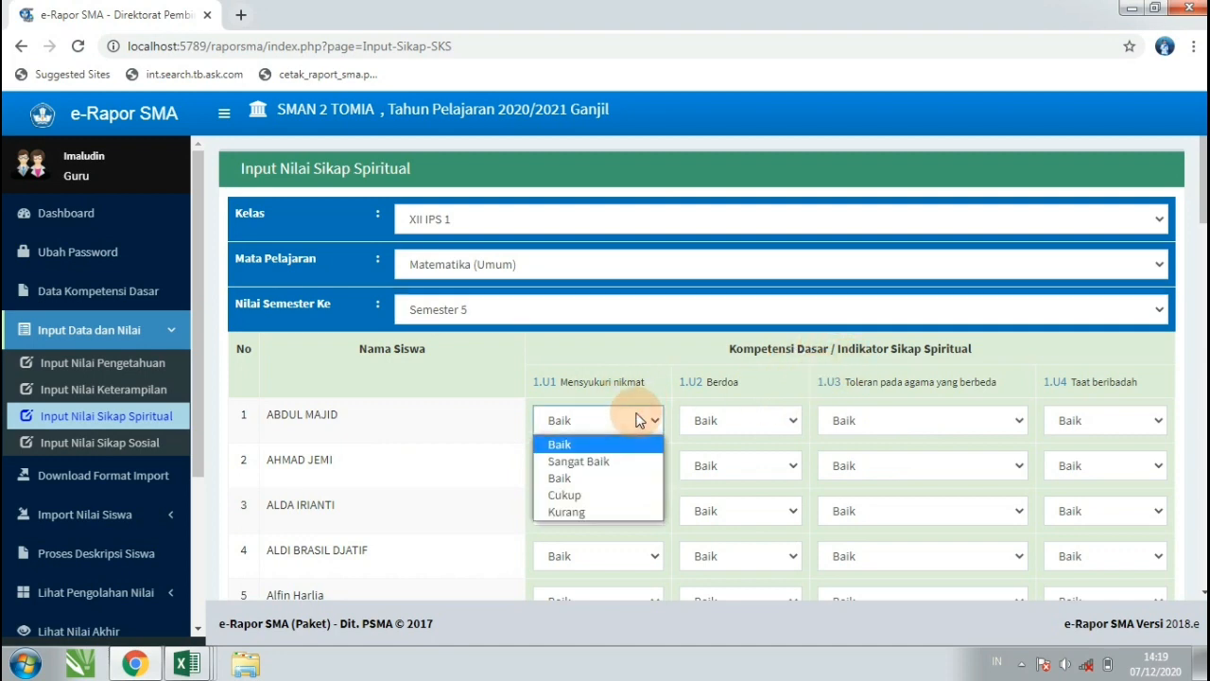
click(706, 419)
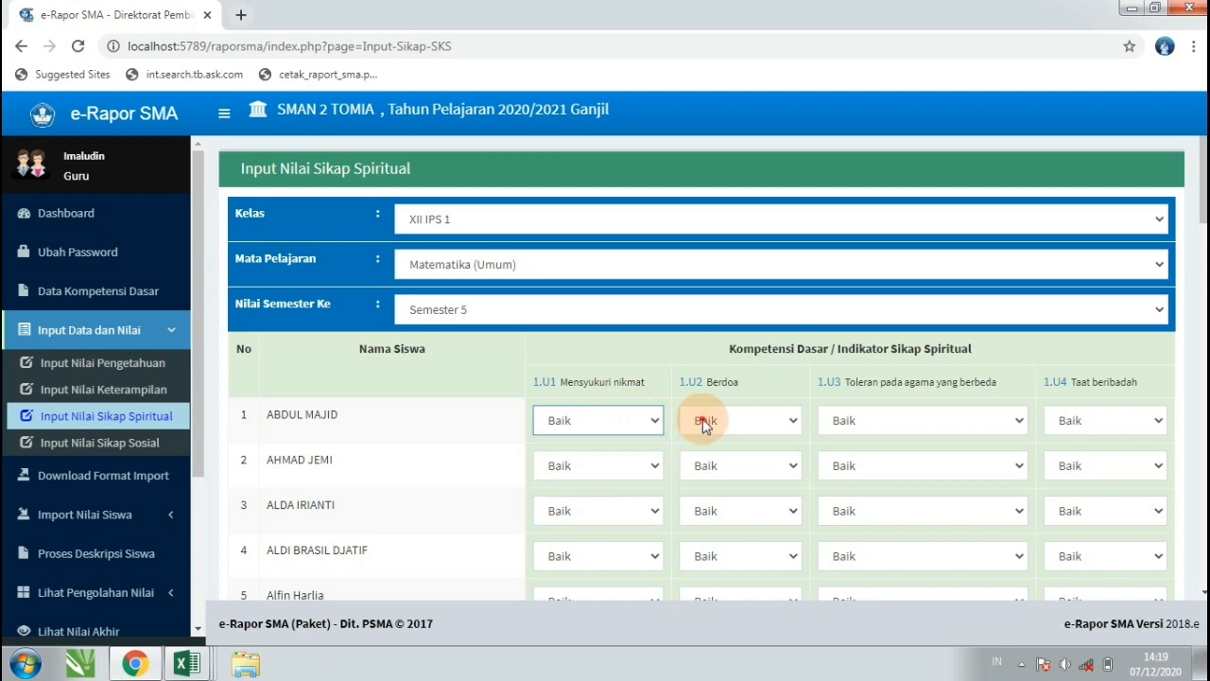
click(705, 420)
click(856, 420)
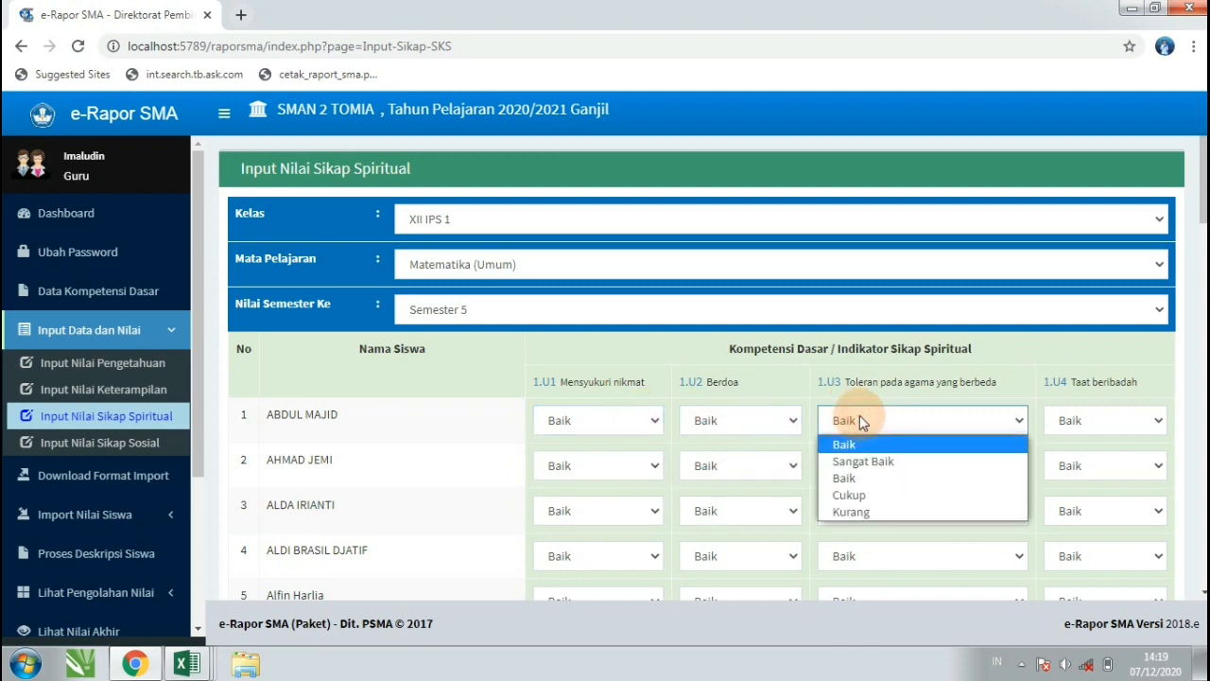
click(1085, 419)
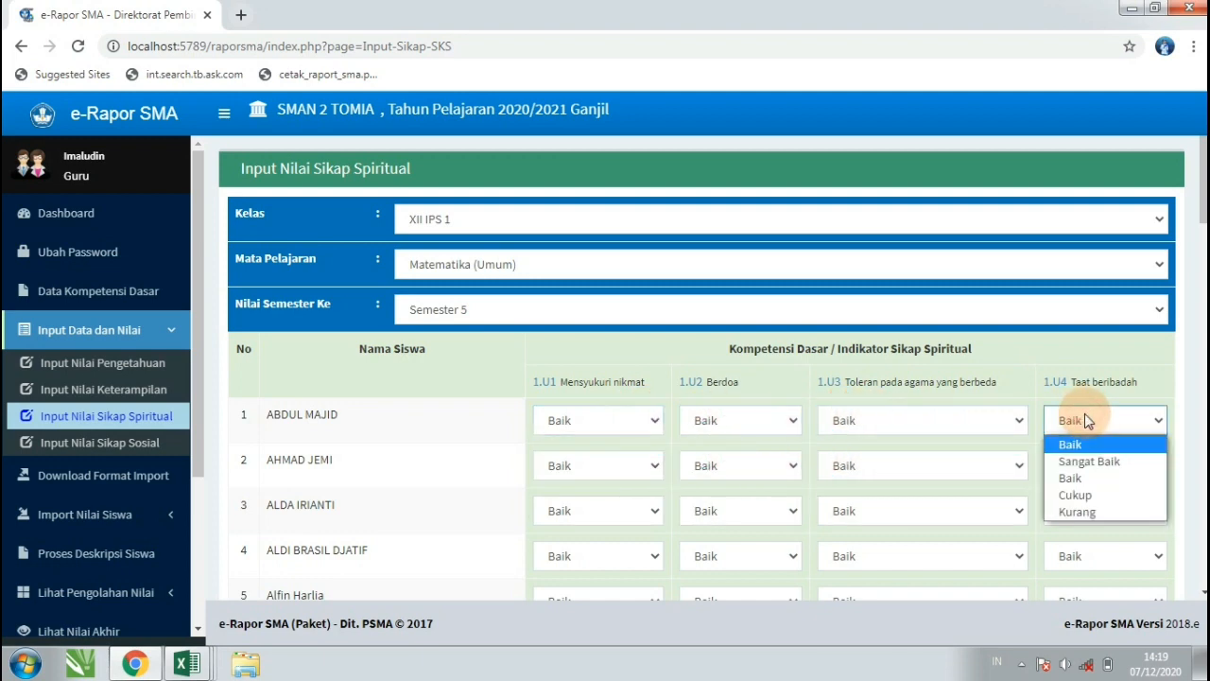
click(615, 420)
click(615, 419)
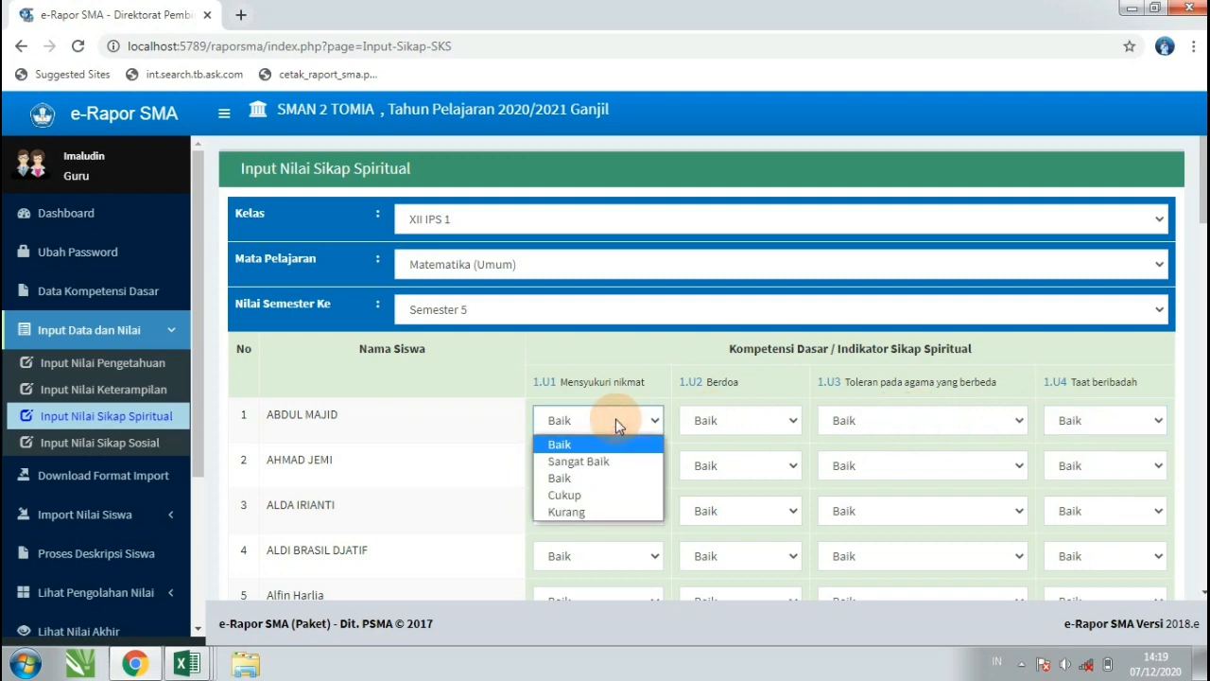
click(755, 422)
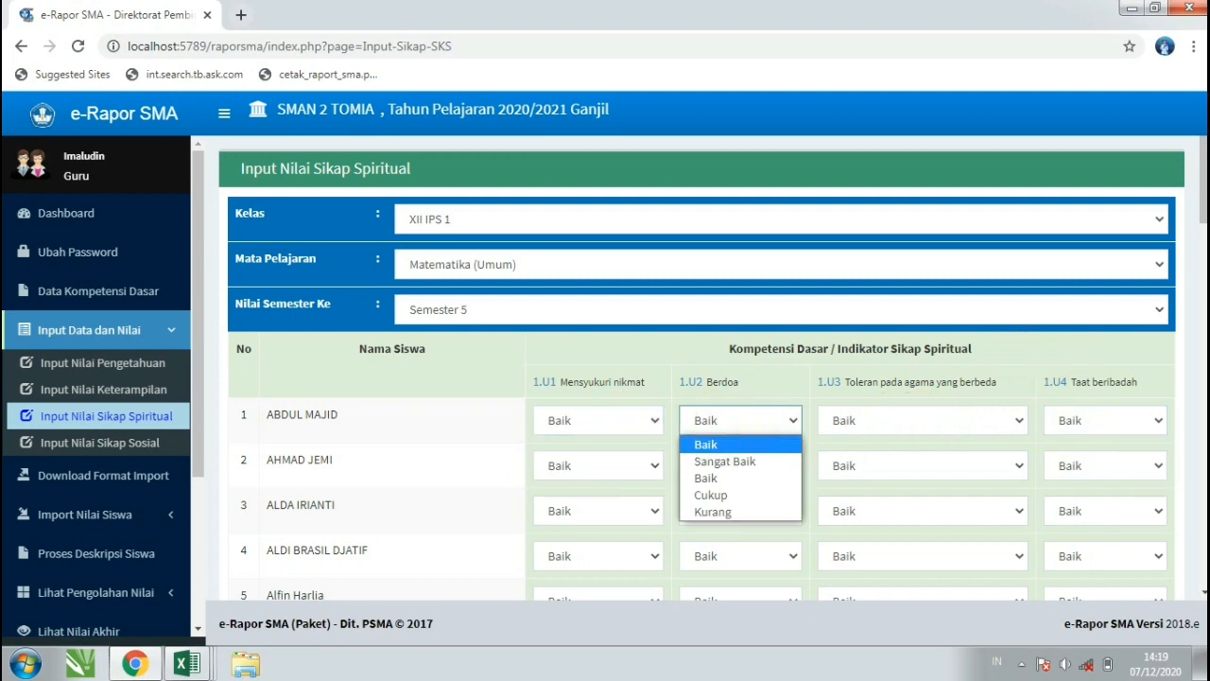
Step: Save the Sikap Spiritual grades of the whole class with the preset Baik ratings
scroll(741, 422, down, 6)
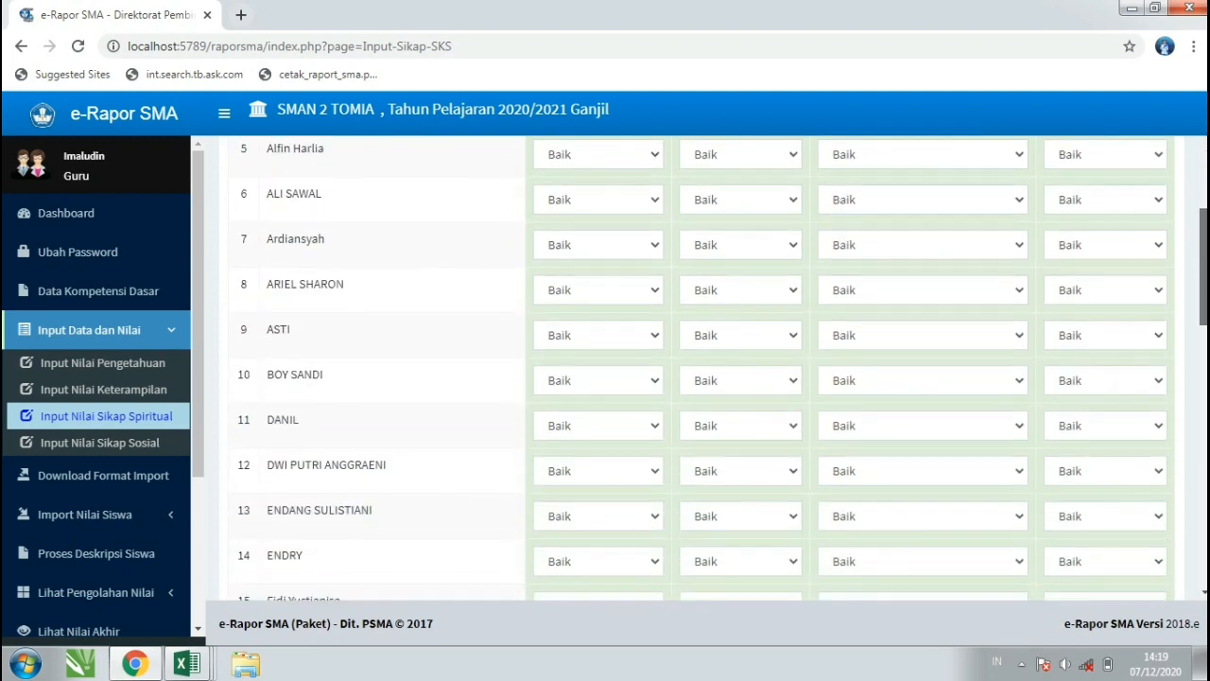
drag(1203, 347, 1202, 570)
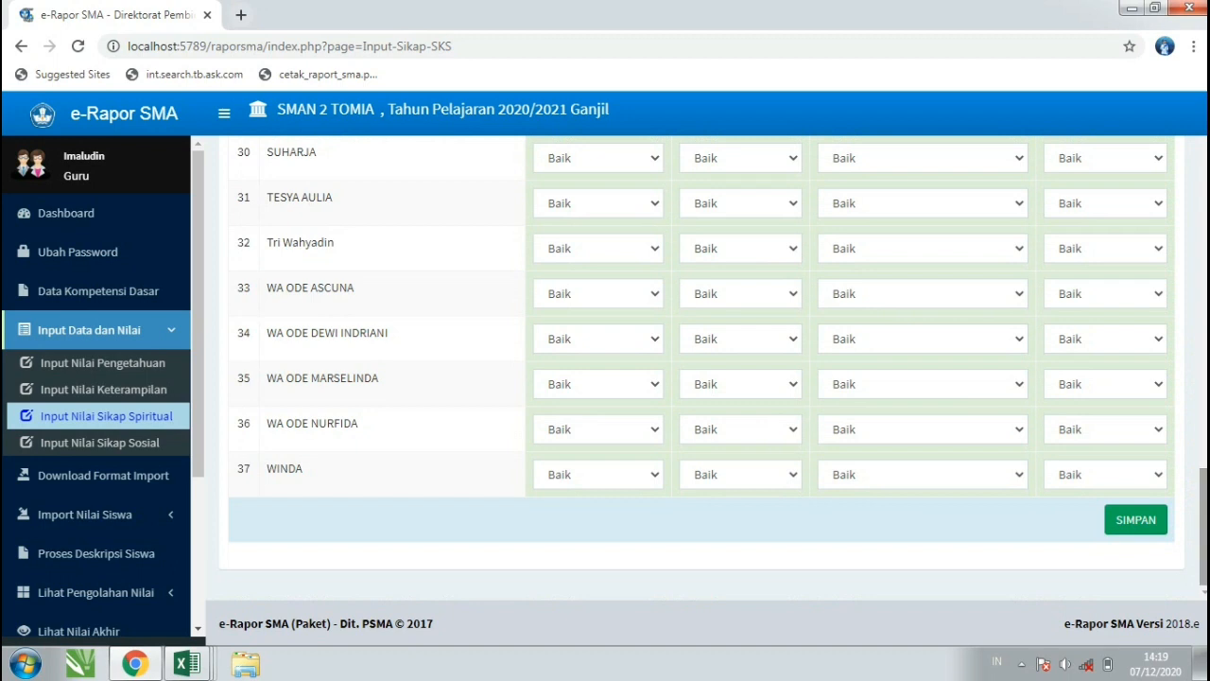
click(1131, 528)
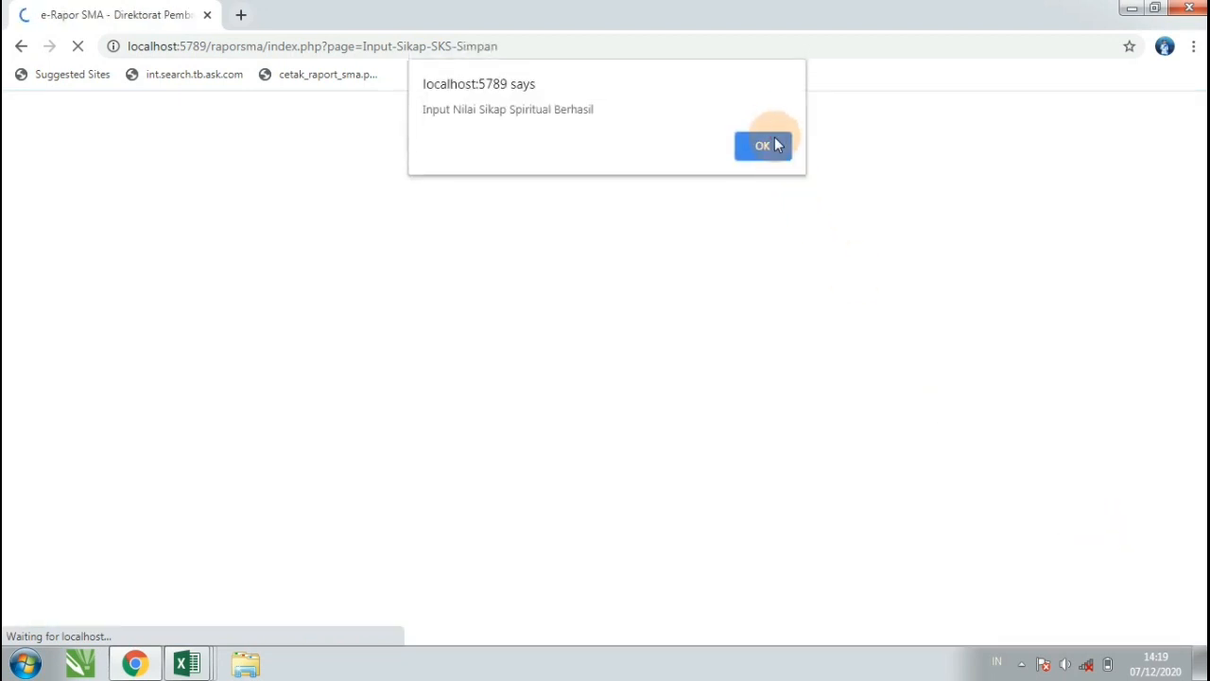
click(775, 142)
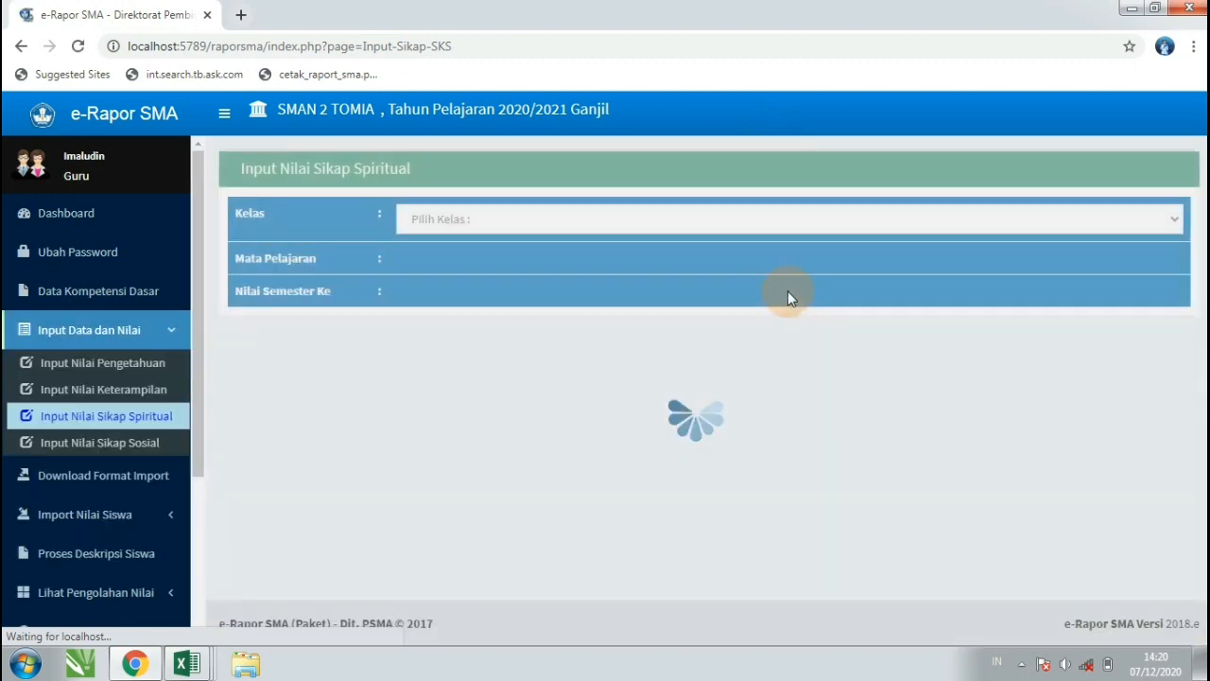
Step: Open the Input Nilai Sikap Sosial form for class XII IPS 1, subject Matematika (Umum), Semester 5
click(127, 450)
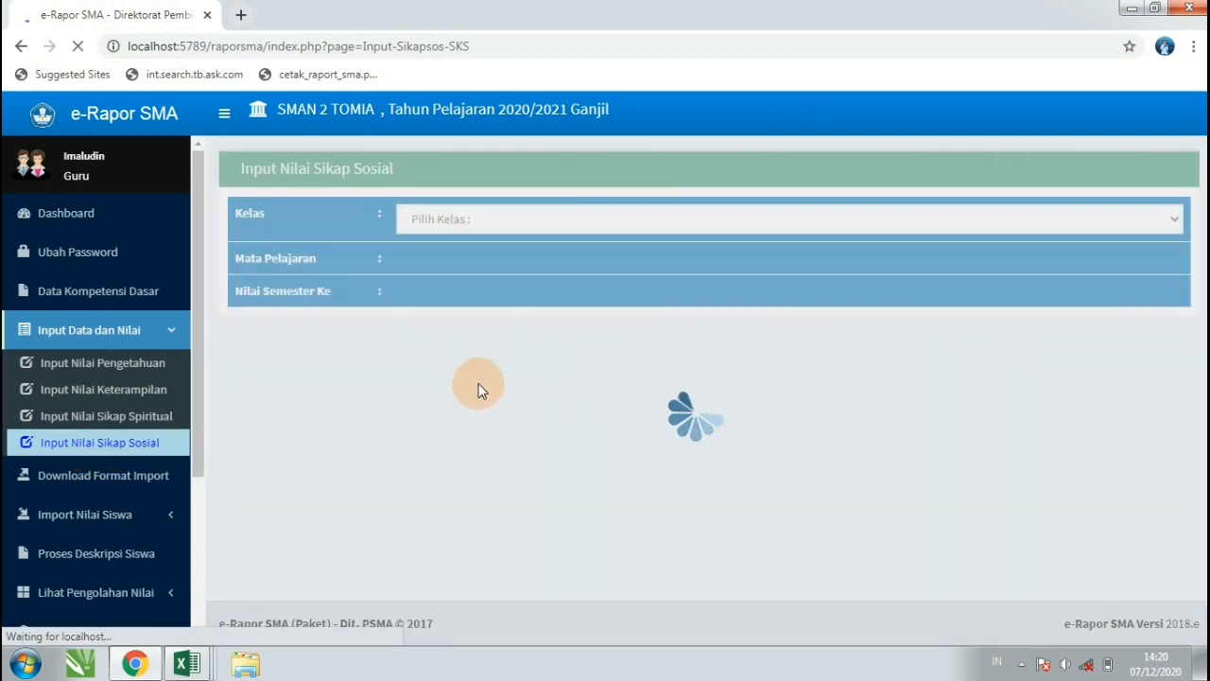
click(515, 216)
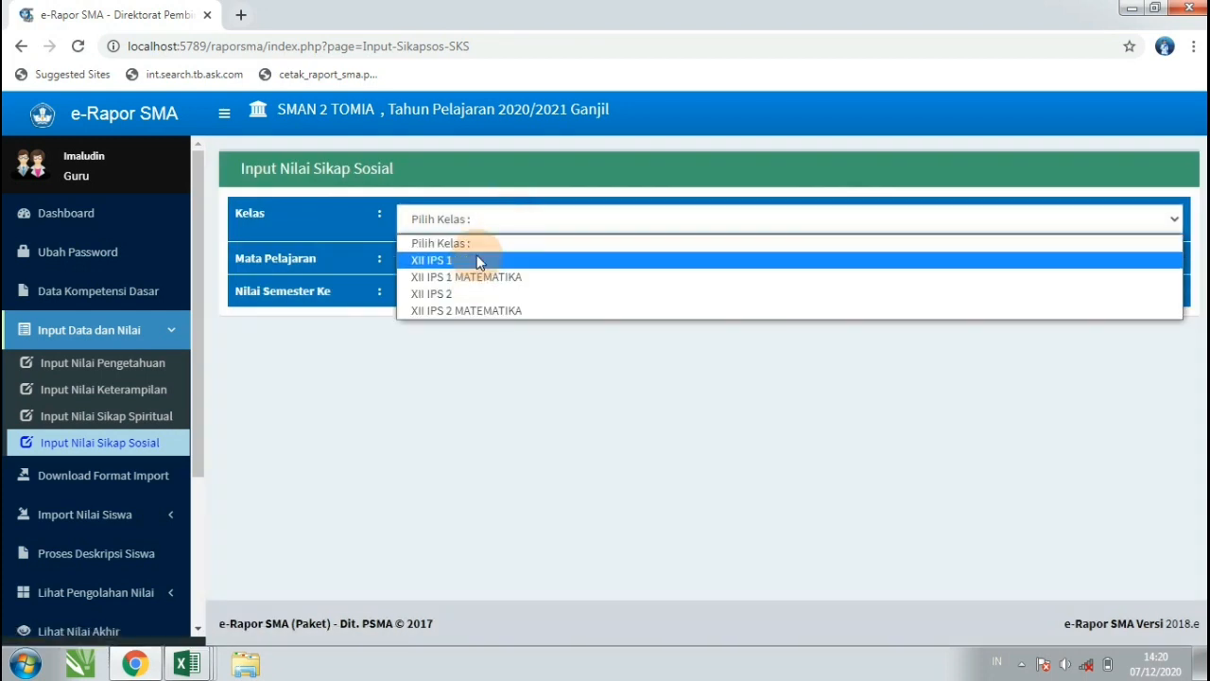
click(478, 255)
click(475, 263)
click(464, 303)
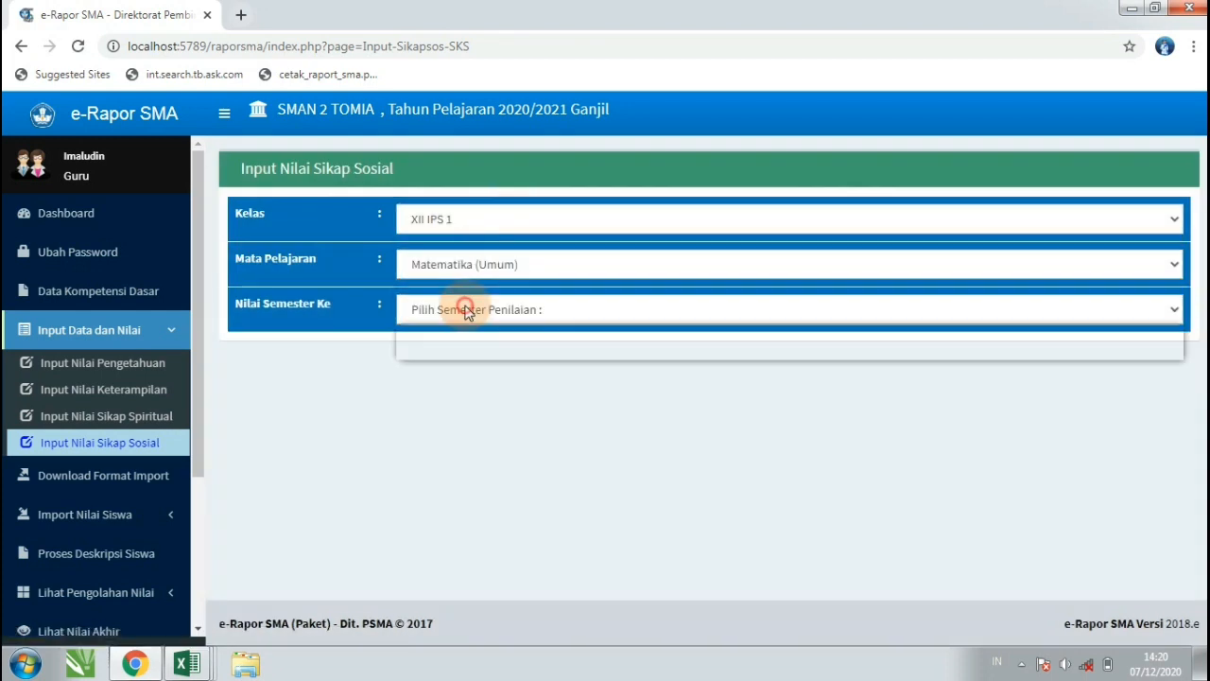
click(464, 309)
click(463, 349)
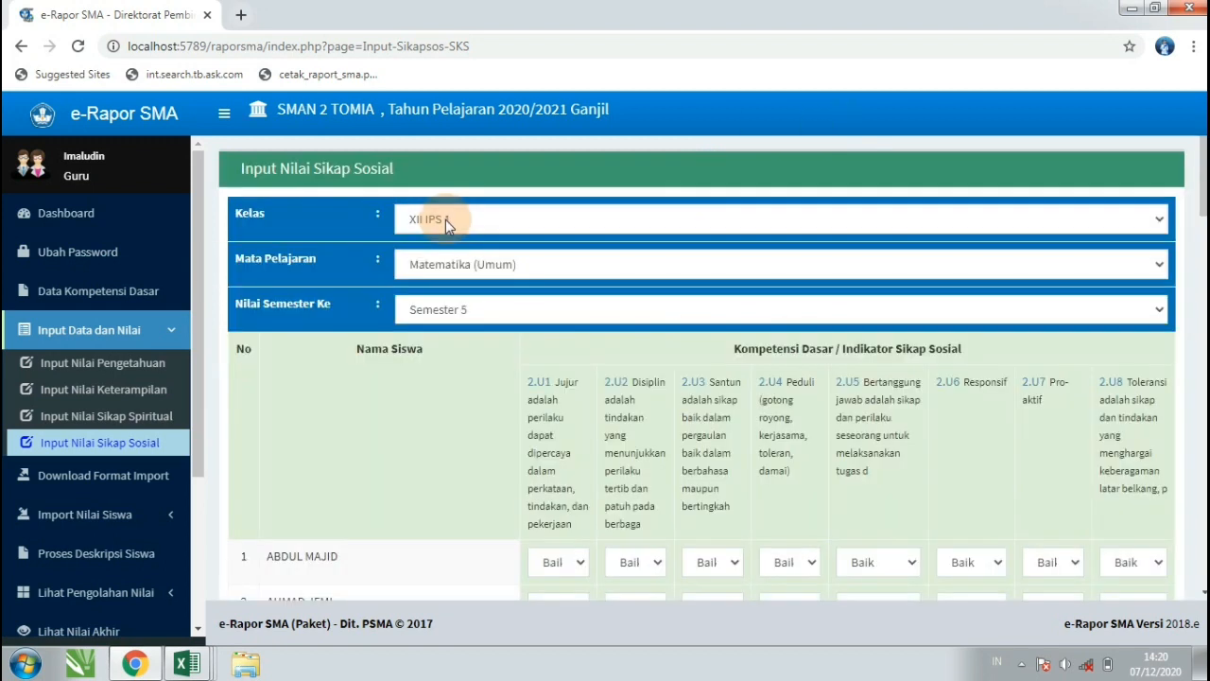
Step: Try Sangat Baik as the first student's 2.U1 Jujur rating, and set it back to Baik
scroll(1196, 269, down, 2)
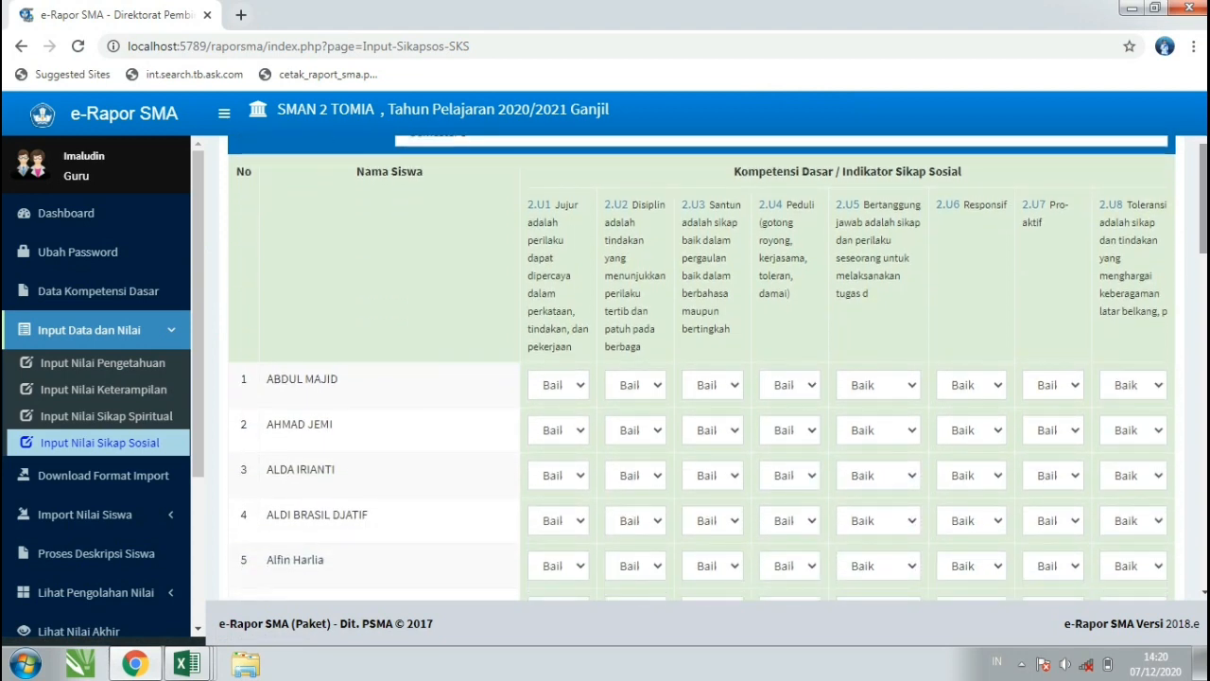
click(575, 385)
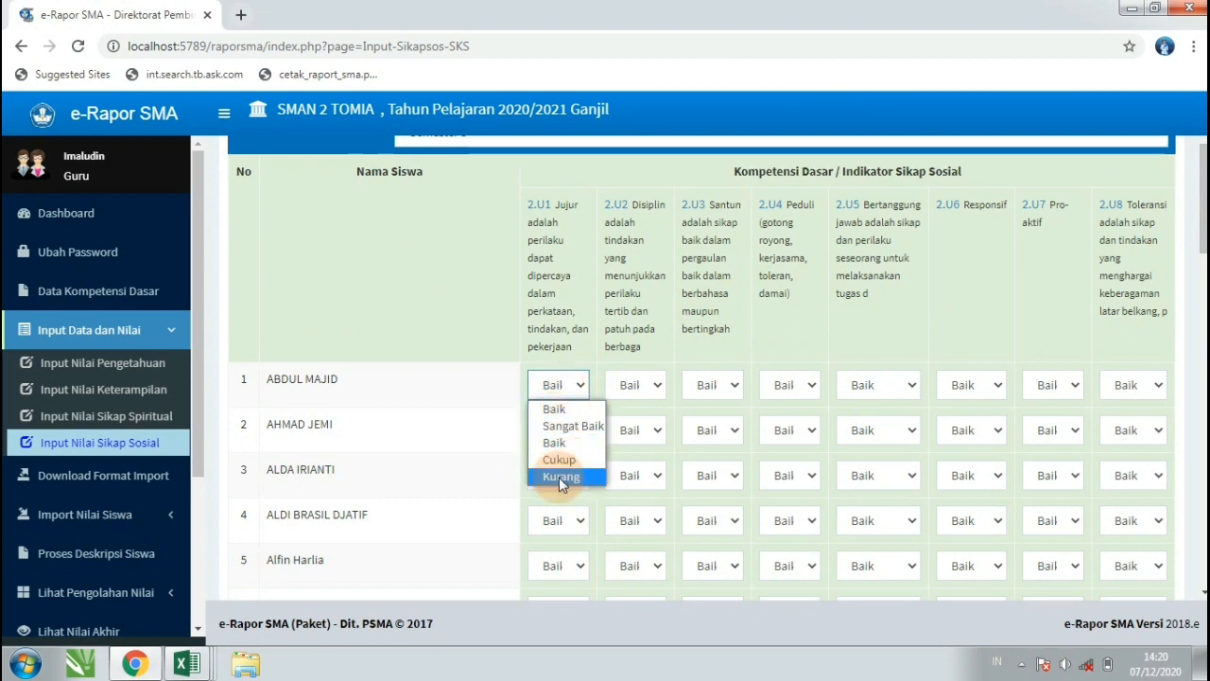
click(553, 427)
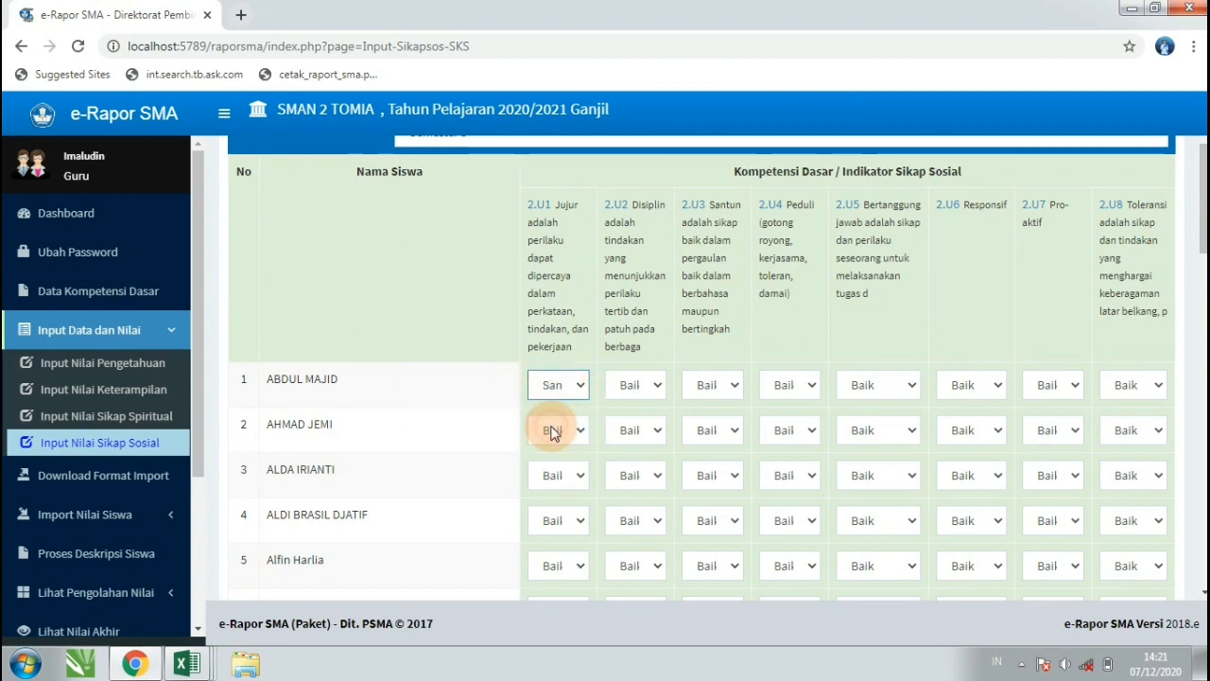
click(575, 386)
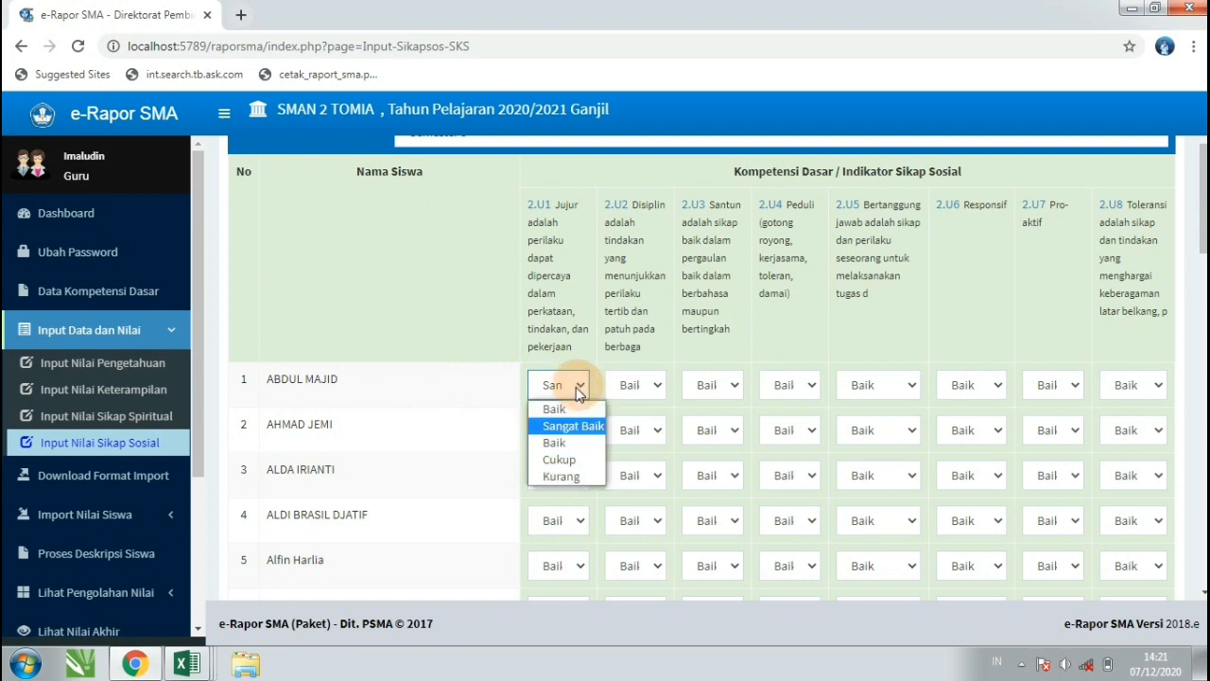
click(559, 441)
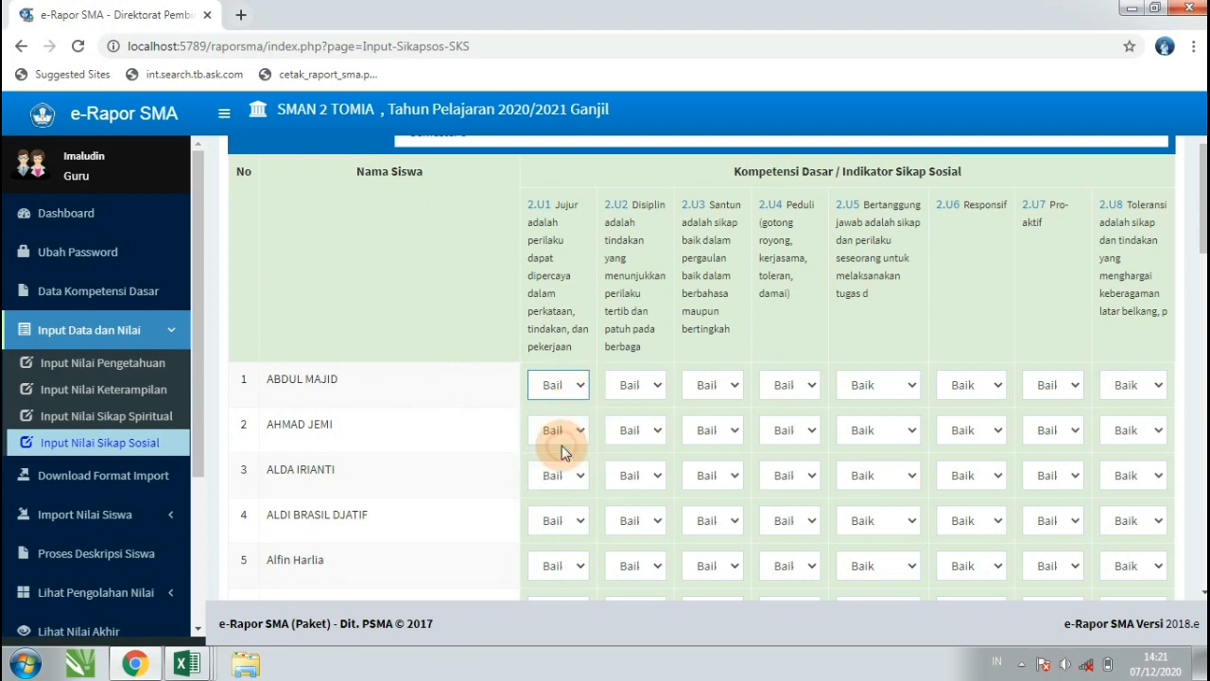
Step: Try Cukup as the first student's 2.U2 Disiplin rating, and set it back to Baik
click(639, 386)
click(638, 462)
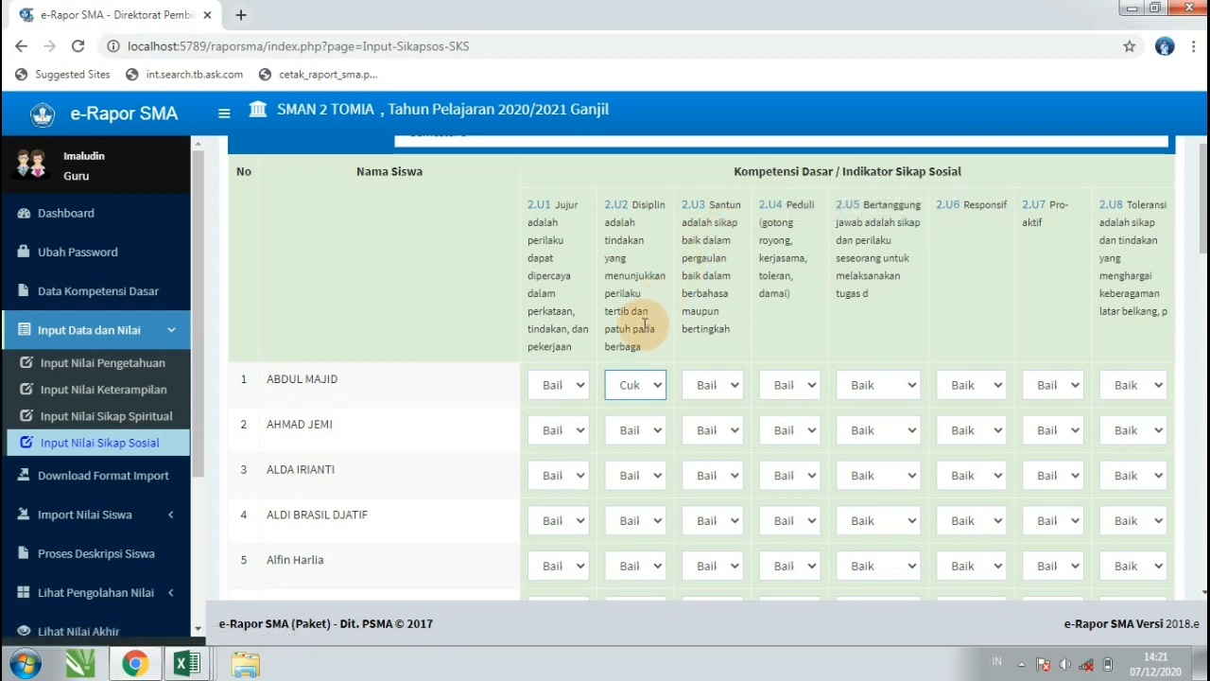
click(651, 384)
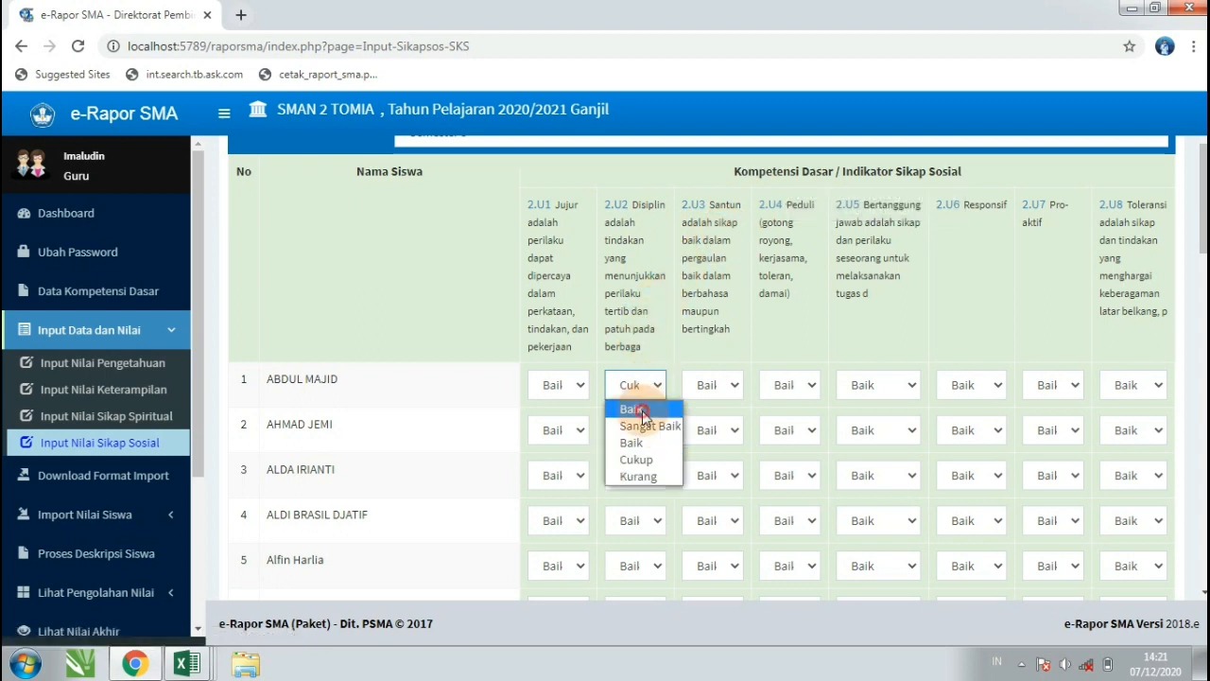
click(642, 411)
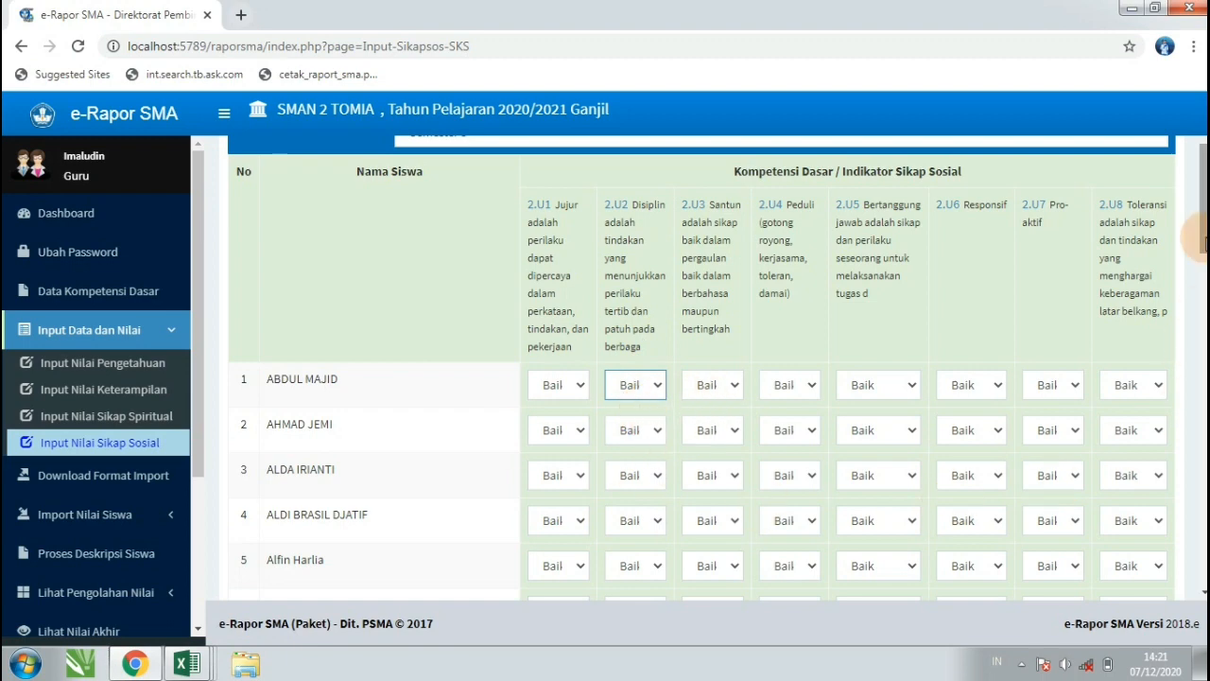
Step: Save the Sikap Sosial grades of the whole class with the preset Baik ratings
drag(1199, 239, 1203, 577)
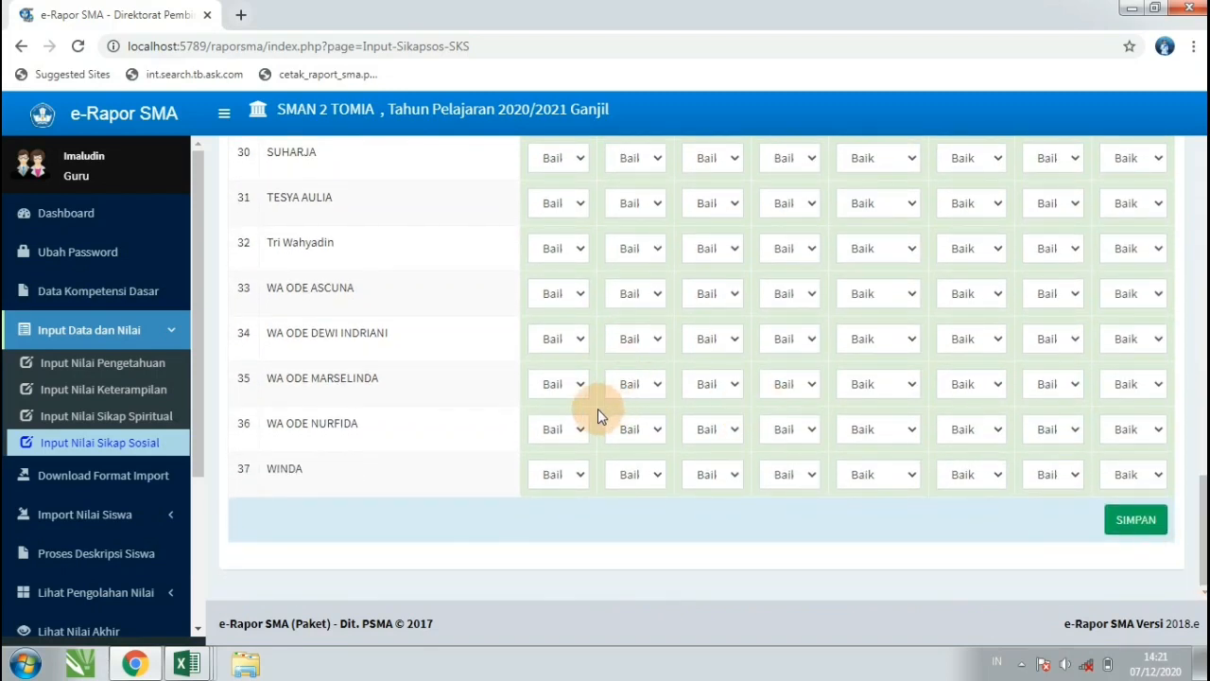
click(1130, 521)
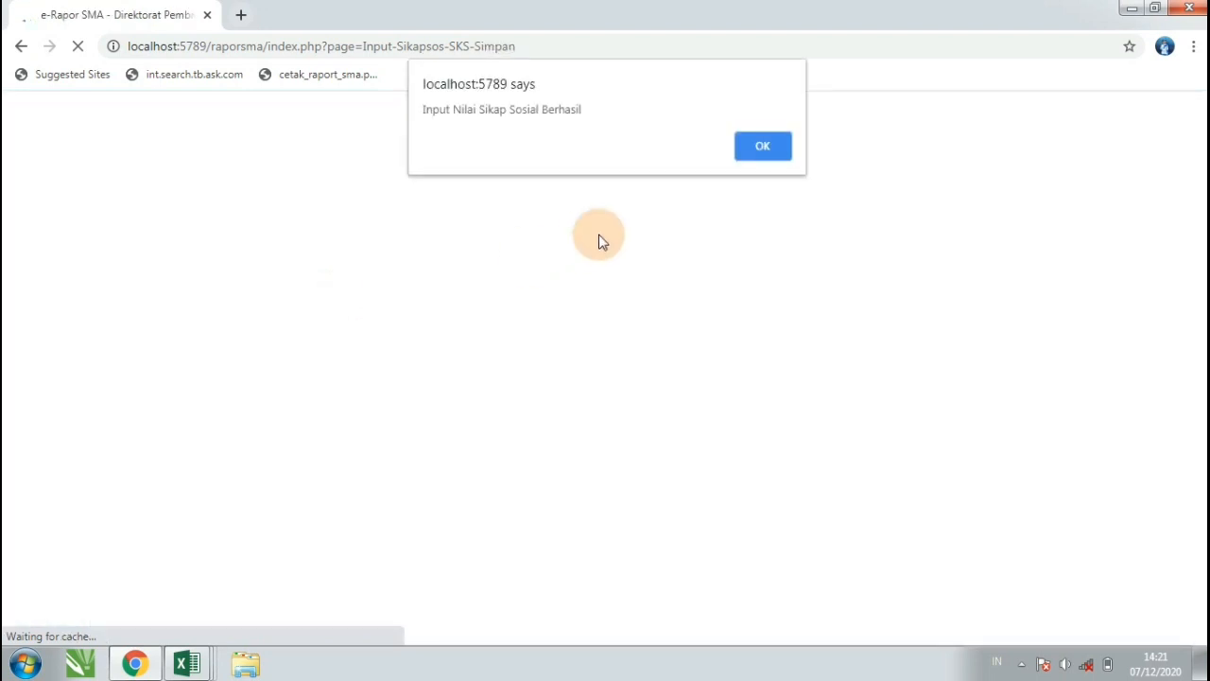
click(767, 148)
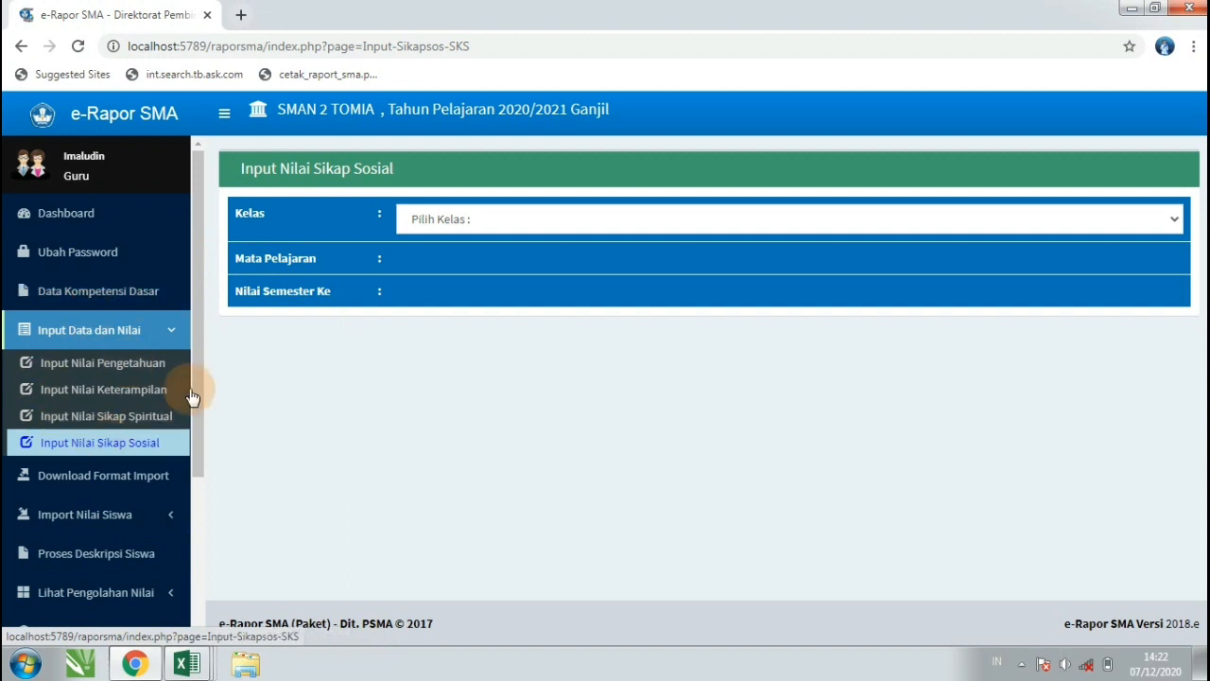
Step: Open Proses Deskripsi Siswa for class XII IPS 1, subject Matematika (Umum), sub-field Umum/Tanpa Sub Bidang, Semester 5
click(98, 553)
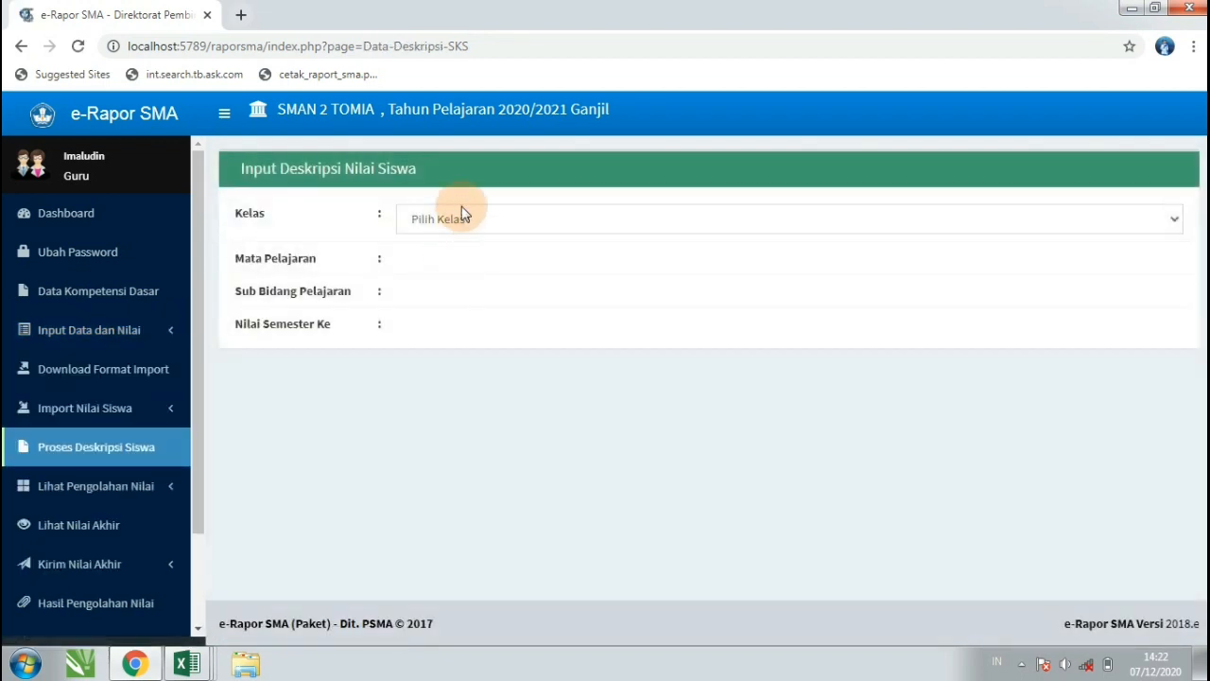
click(464, 215)
click(454, 258)
click(451, 264)
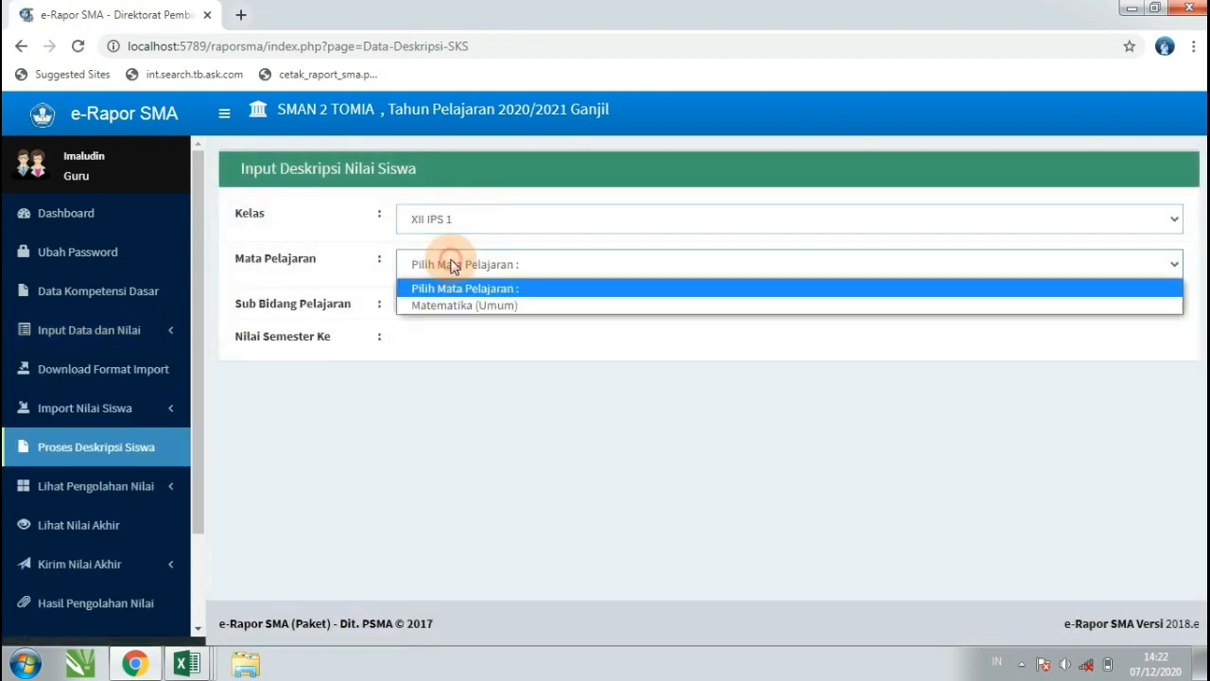
click(459, 304)
click(459, 308)
click(450, 357)
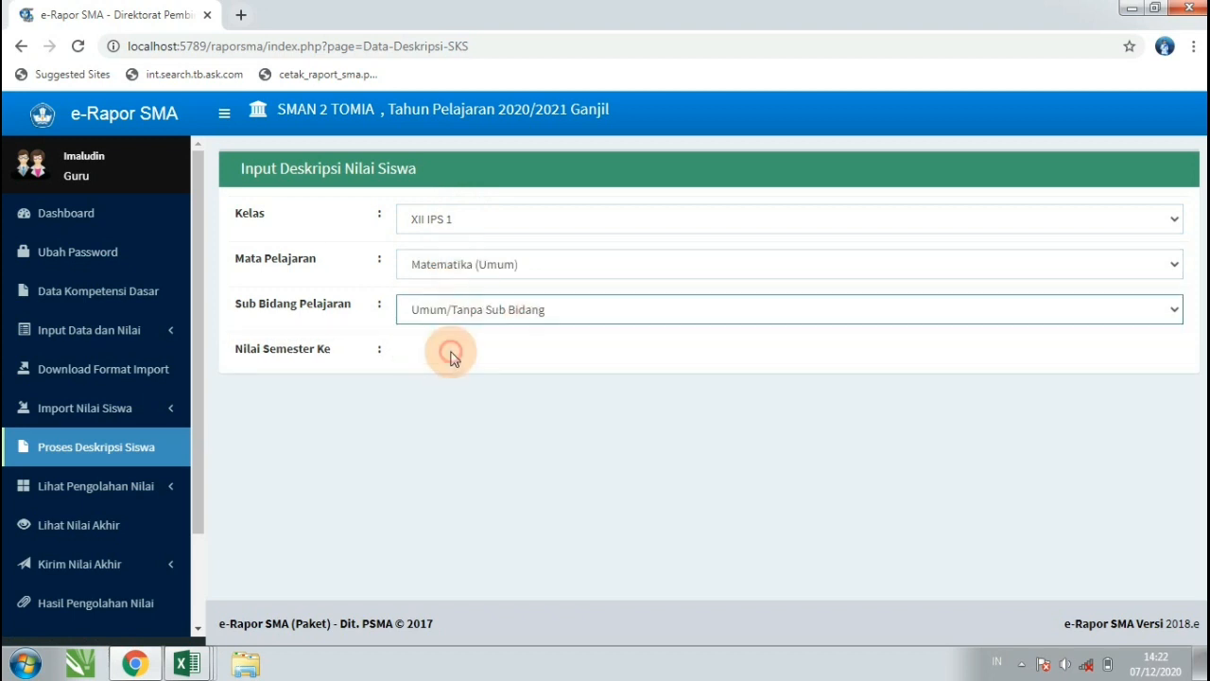
click(440, 353)
click(452, 405)
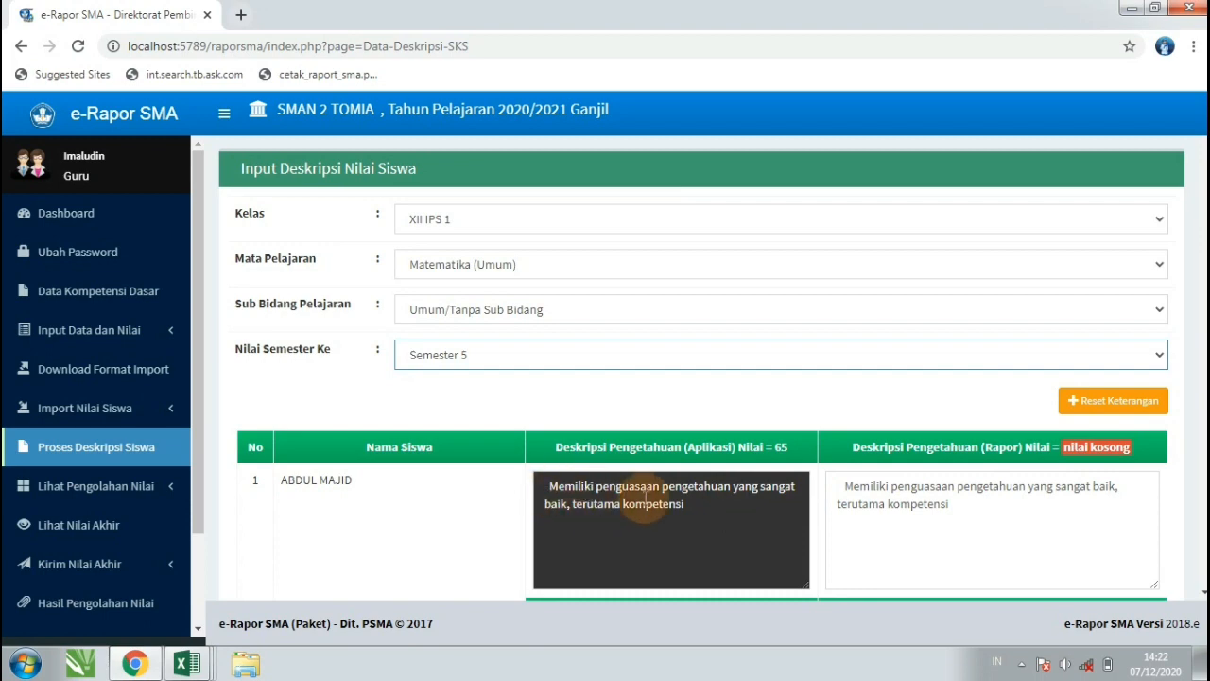
Step: Review the students' Pengetahuan and Keterampilan descriptions, checking whether the Rapor texts name a competency after "terutama"
scroll(1189, 454, down, 3)
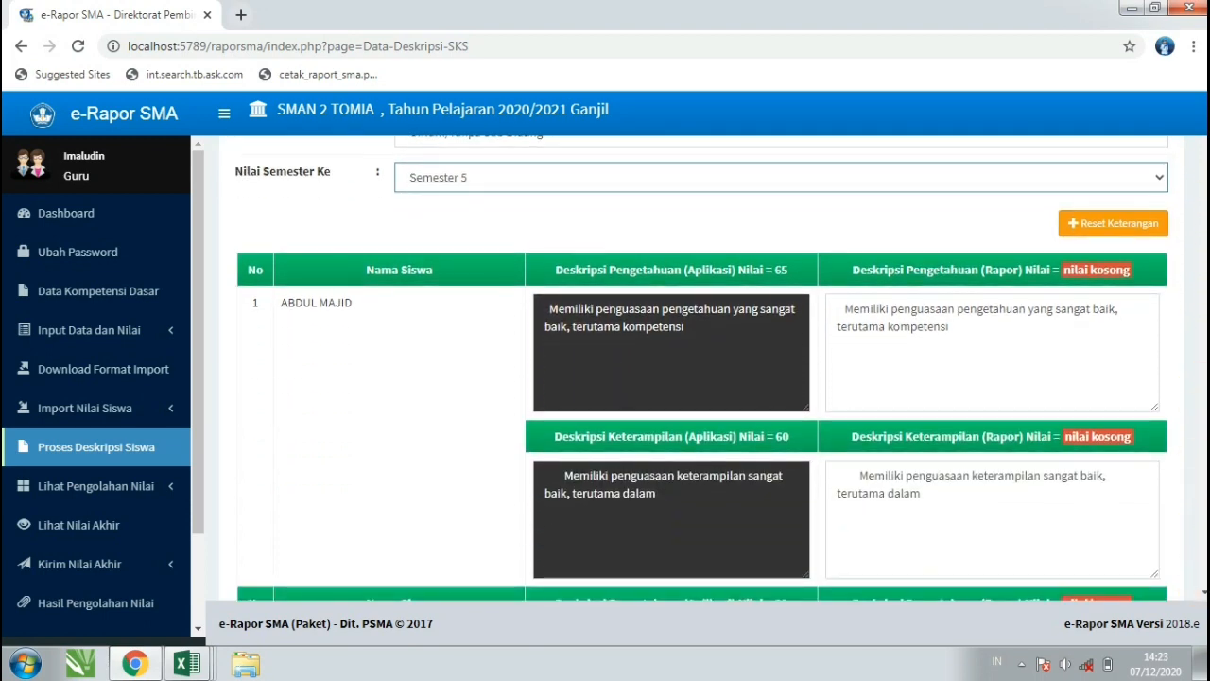
scroll(1193, 579, down, 8)
scroll(1193, 283, down, 10)
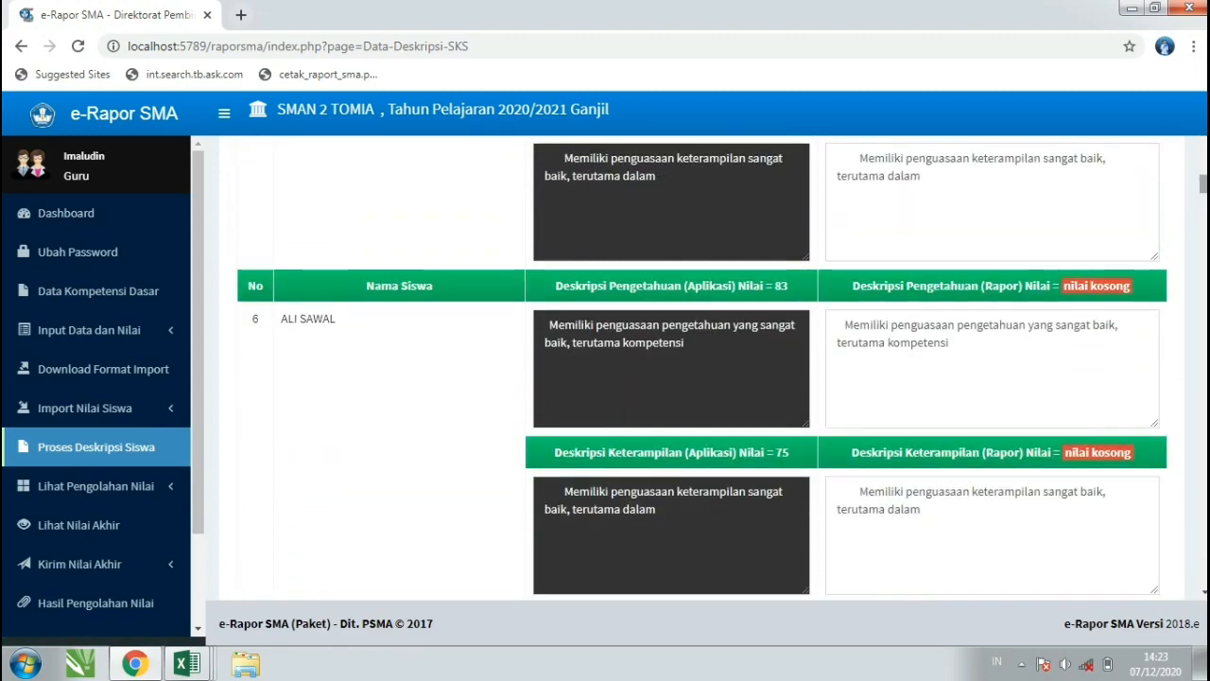
scroll(1198, 182, down, 2)
scroll(702, 363, down, 5)
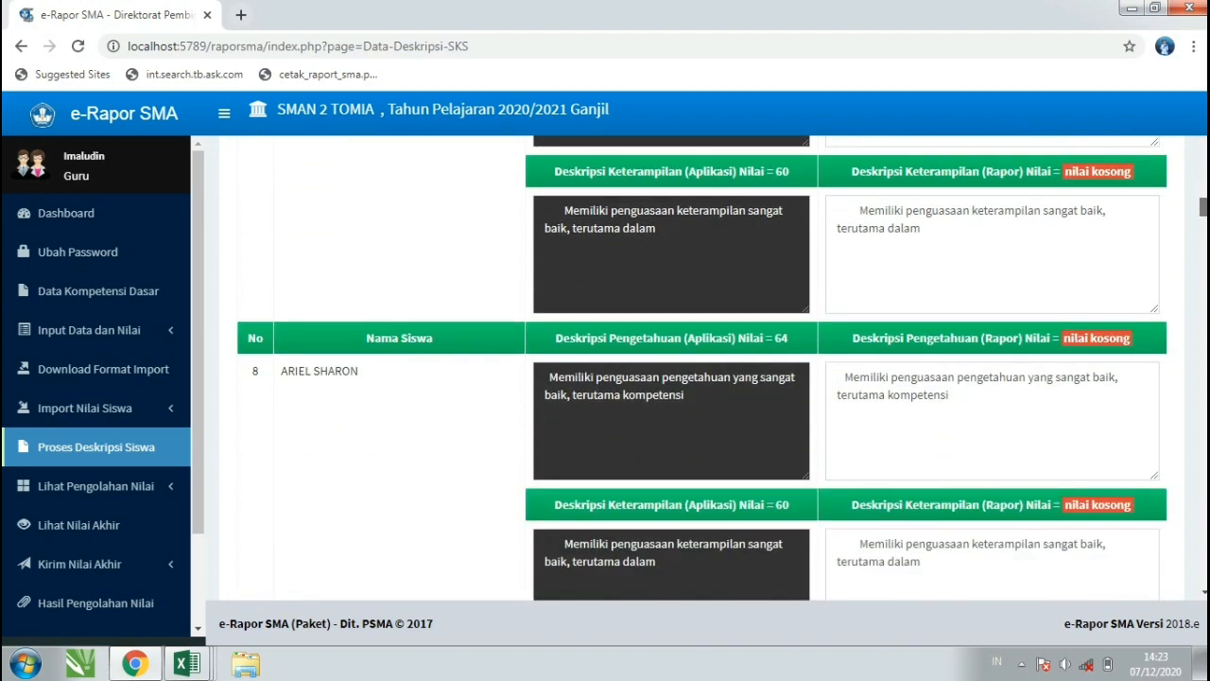
scroll(703, 368, down, 8)
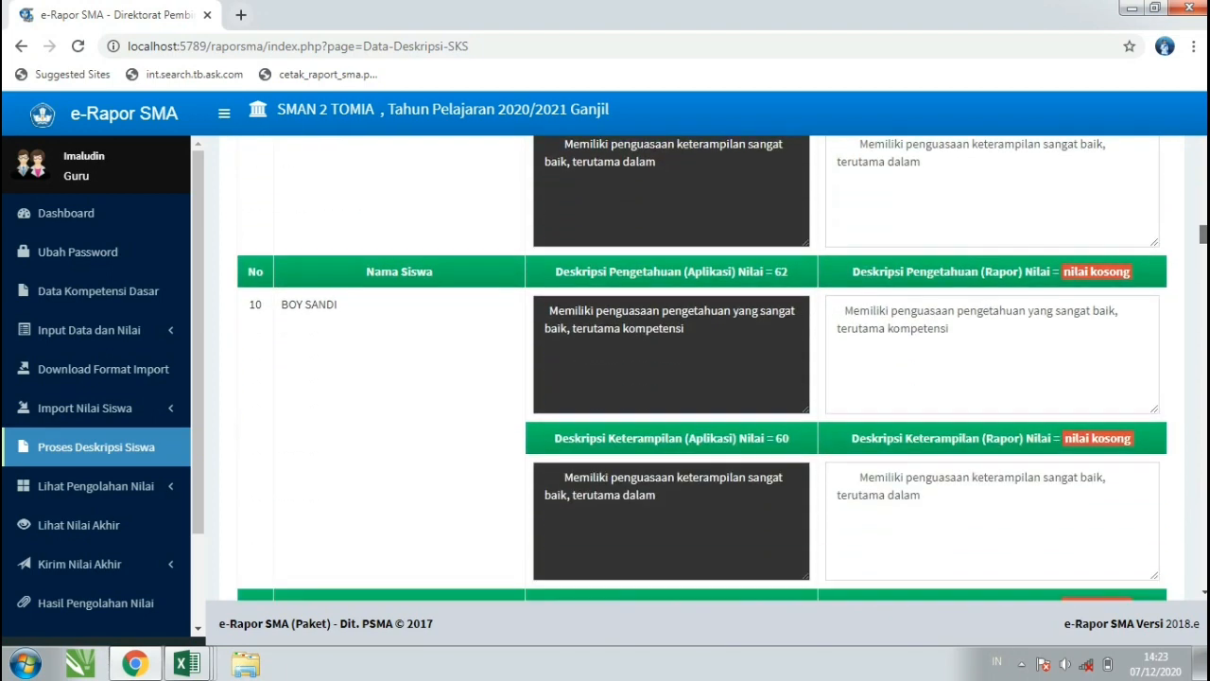
scroll(702, 368, down, 3)
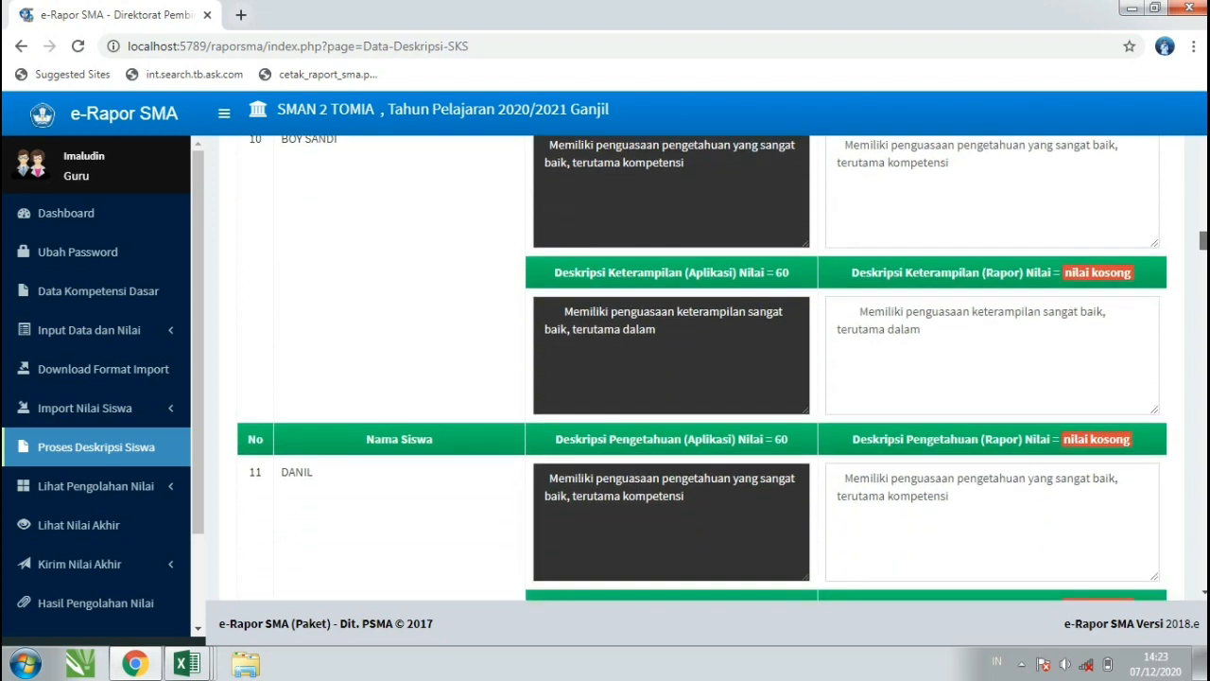
scroll(703, 367, down, 10)
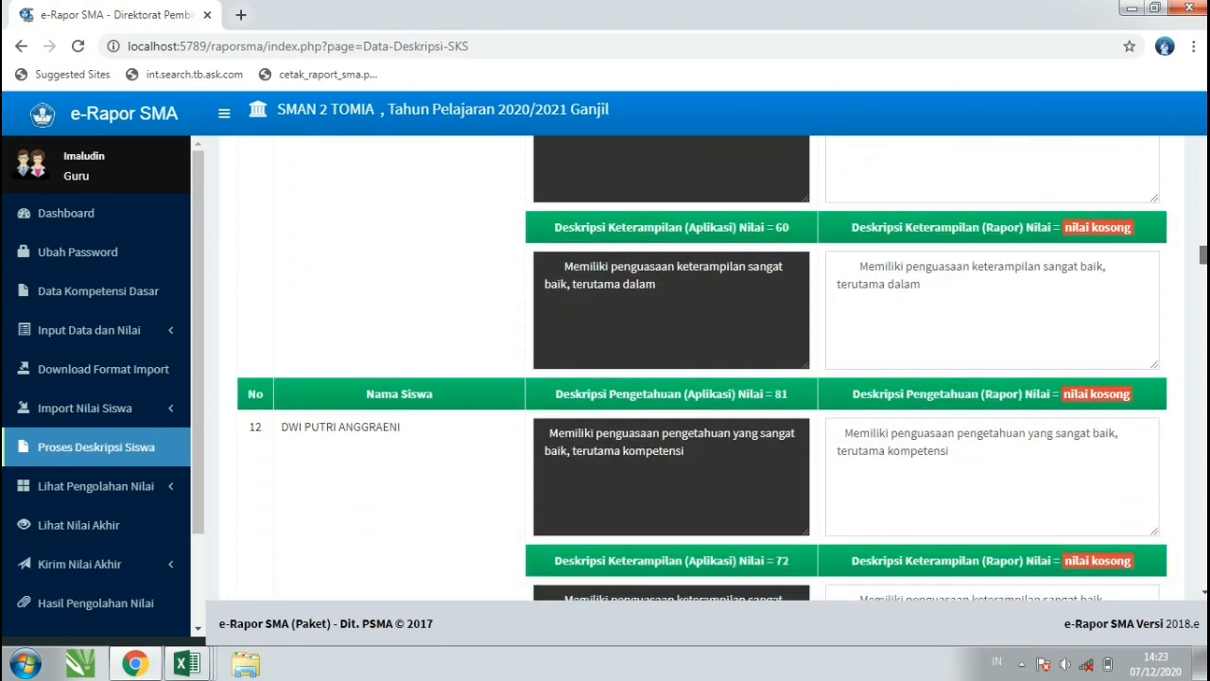
scroll(703, 368, down, 7)
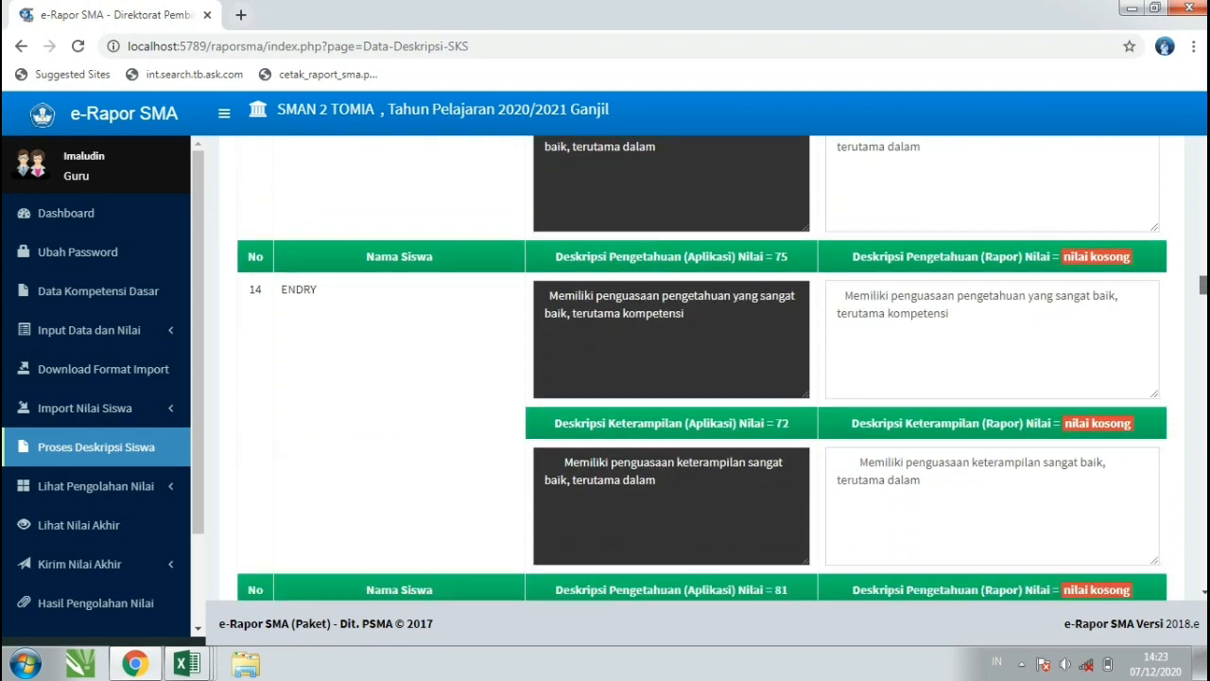
scroll(703, 368, down, 20)
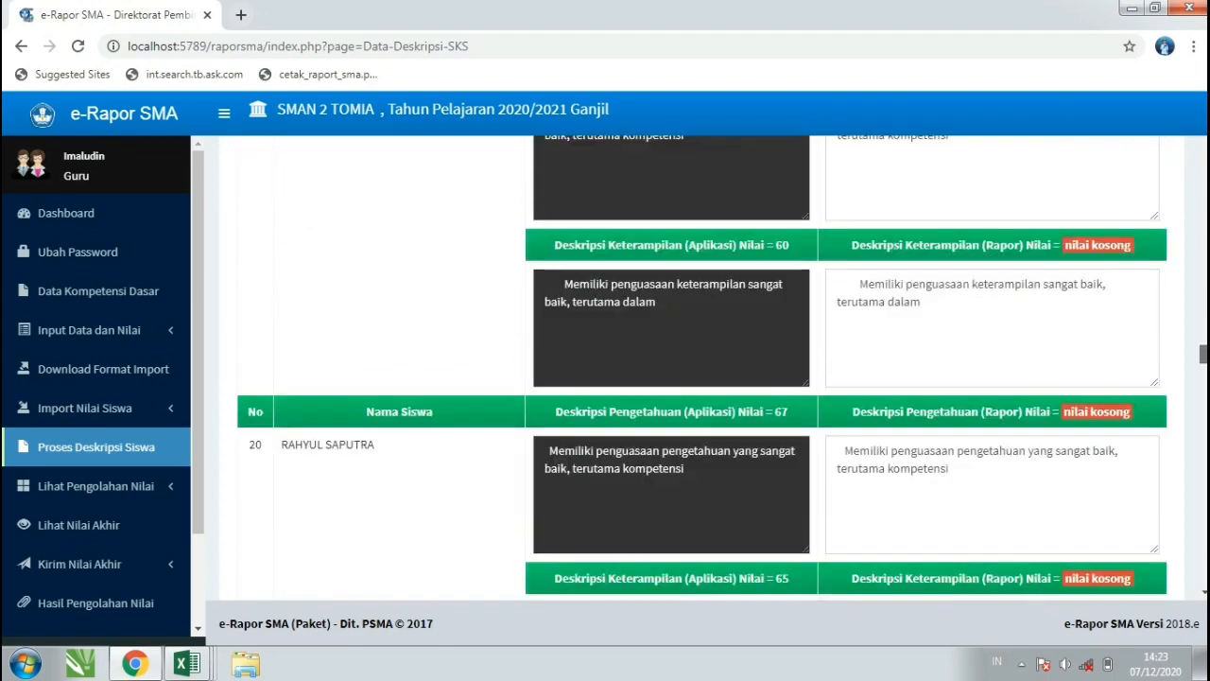
drag(1205, 446, 1204, 470)
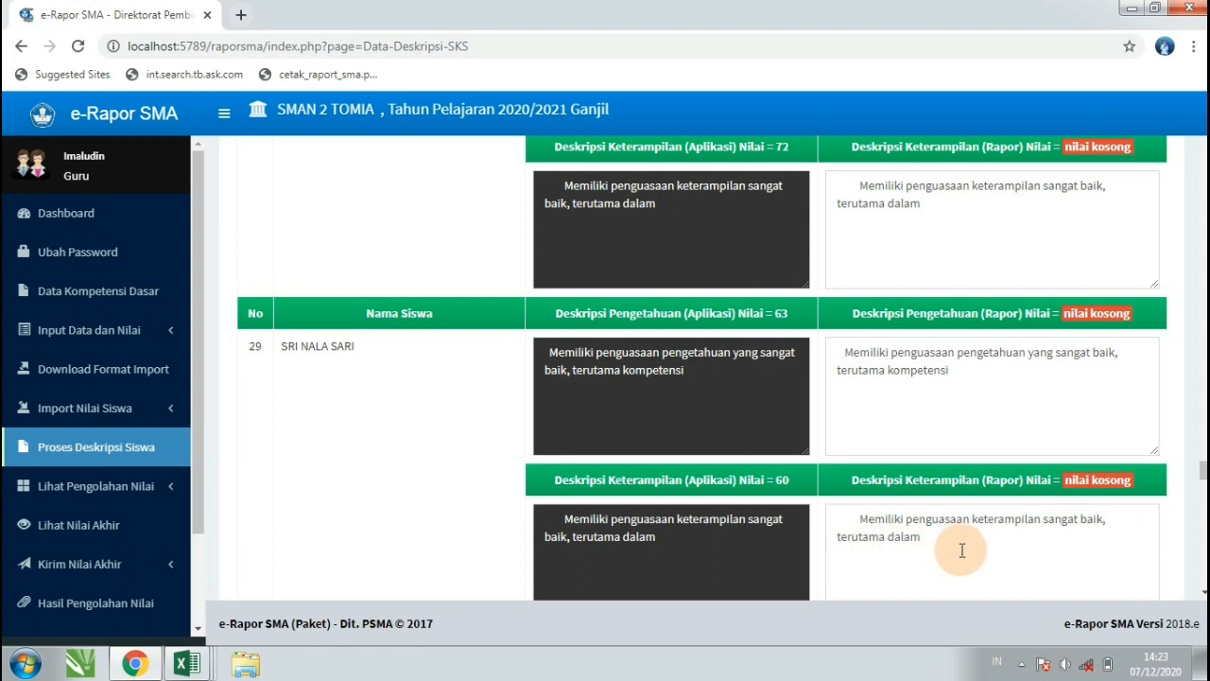
drag(841, 538, 929, 544)
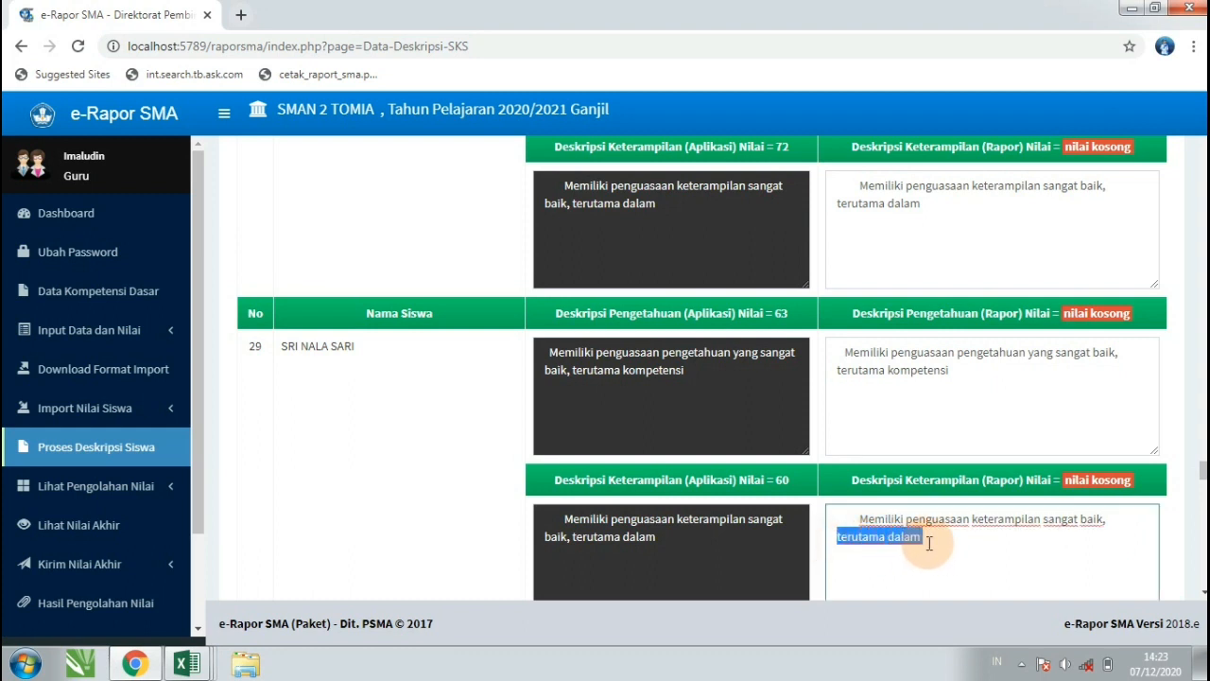
drag(857, 519, 958, 536)
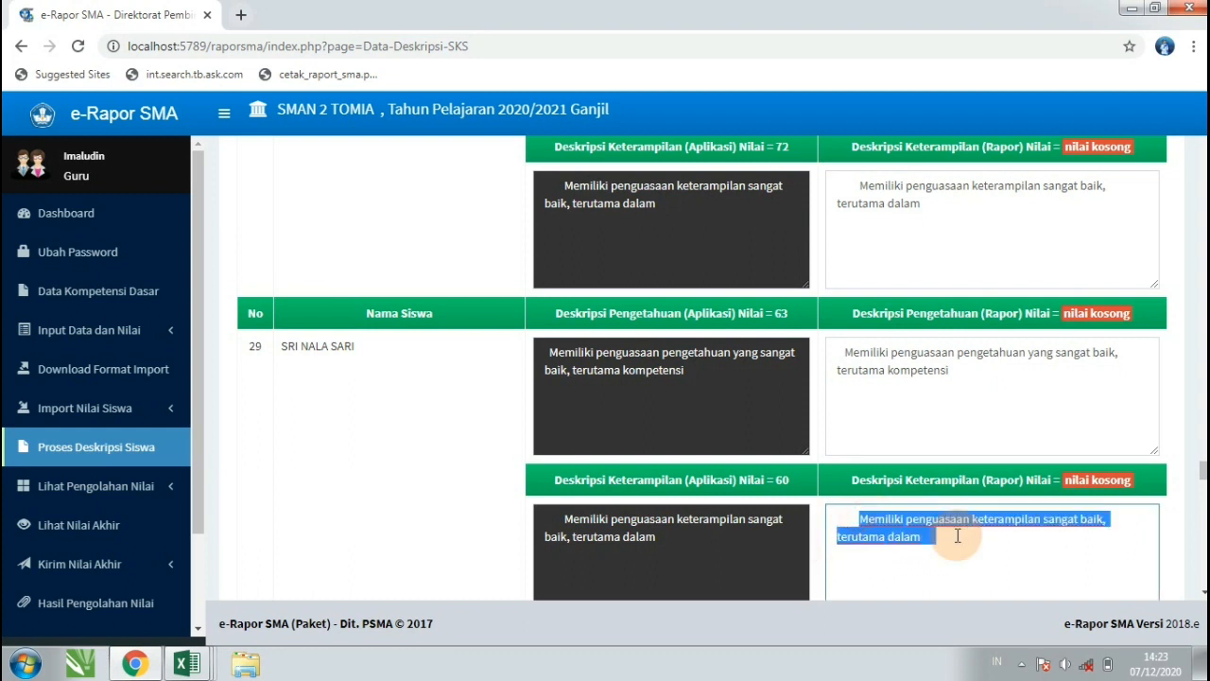
click(958, 536)
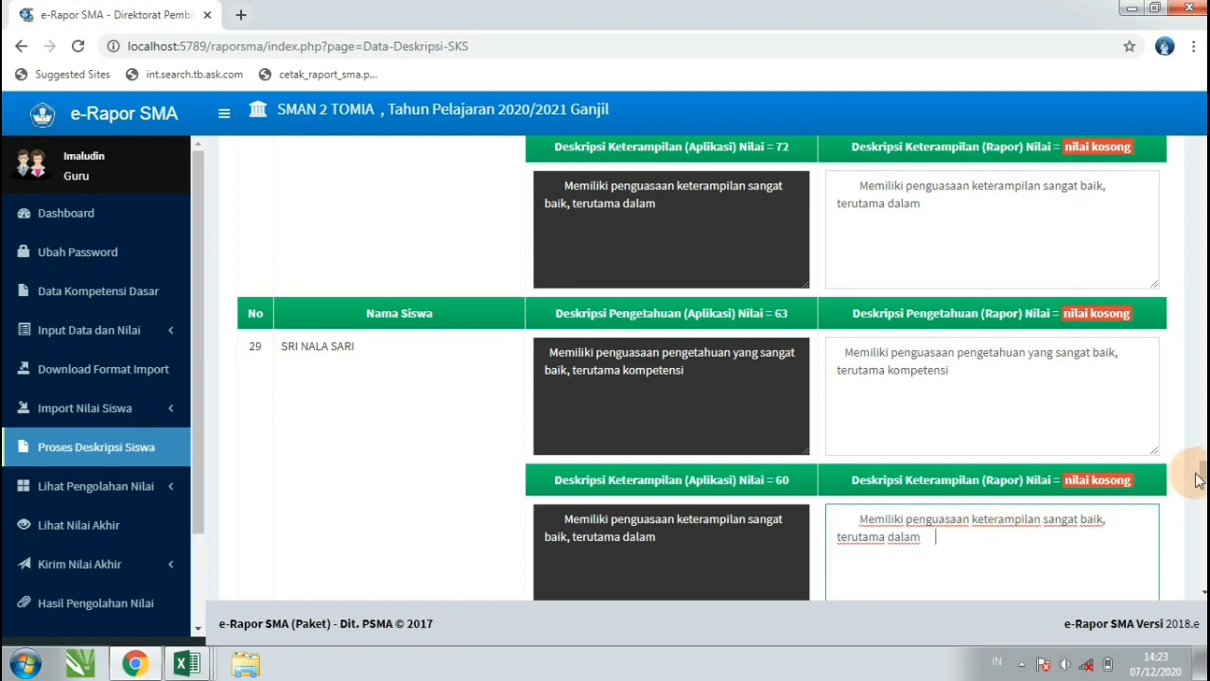
drag(1199, 479, 1203, 451)
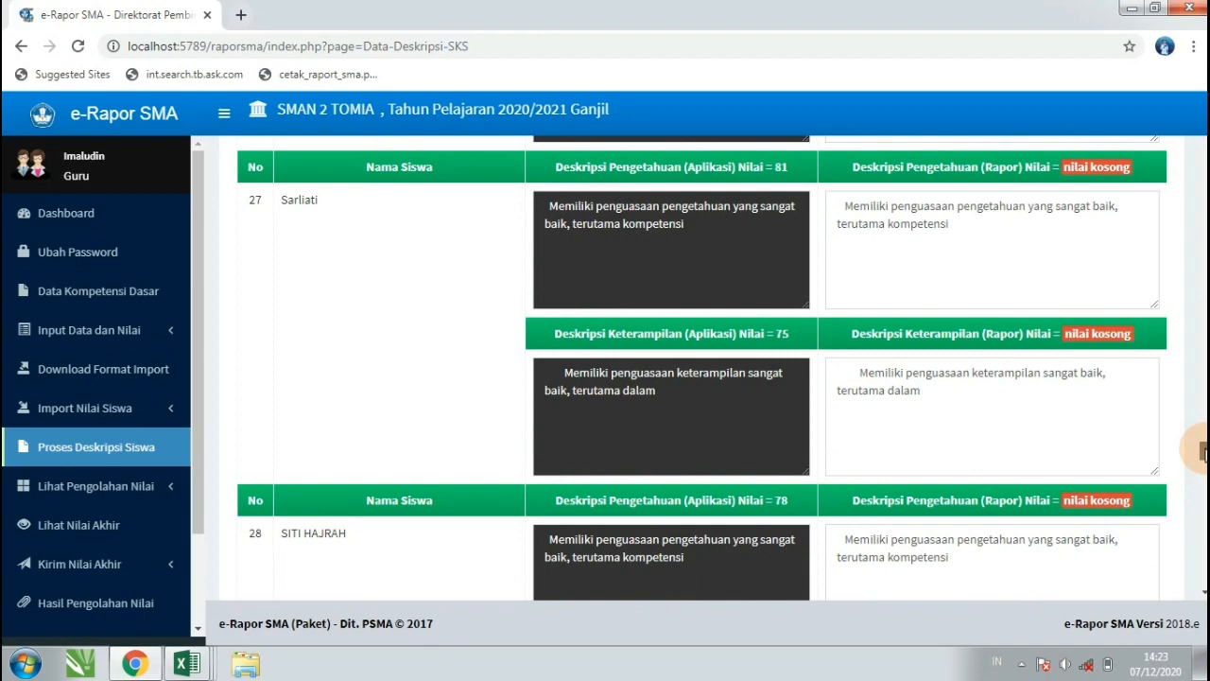
drag(1198, 450, 1199, 151)
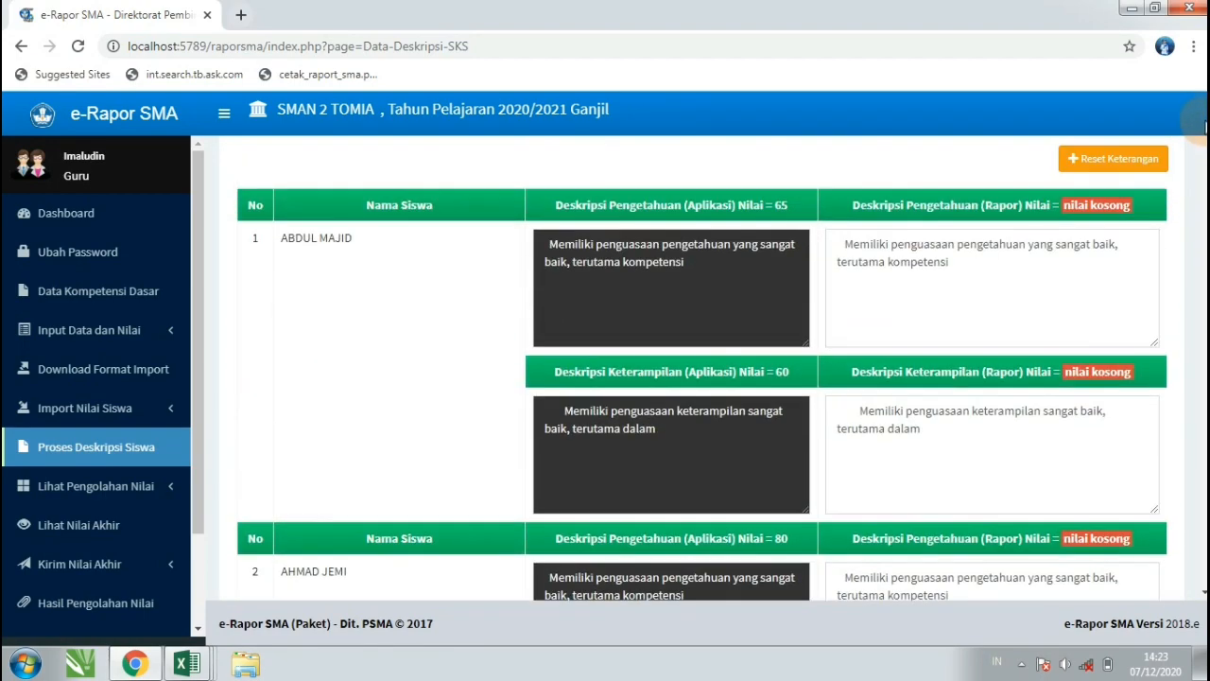
Step: Open the Data Kompetensi Dasar list for the subject Matematika (Umum)
click(138, 290)
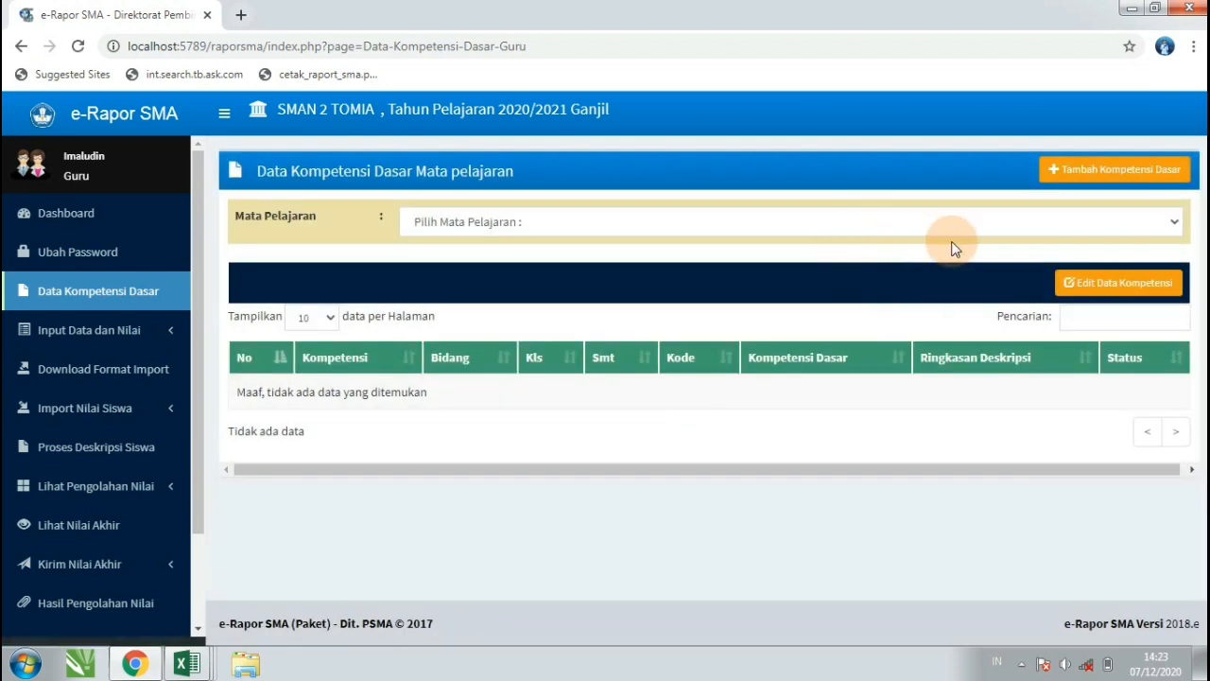
click(1160, 221)
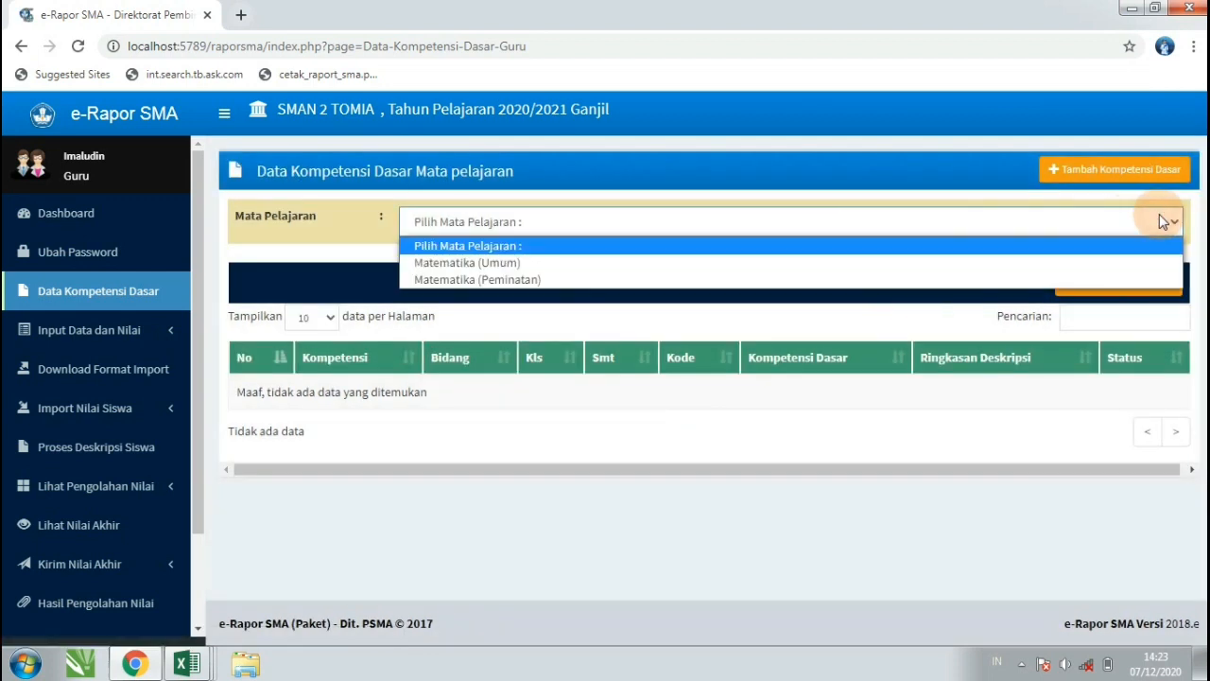
click(559, 264)
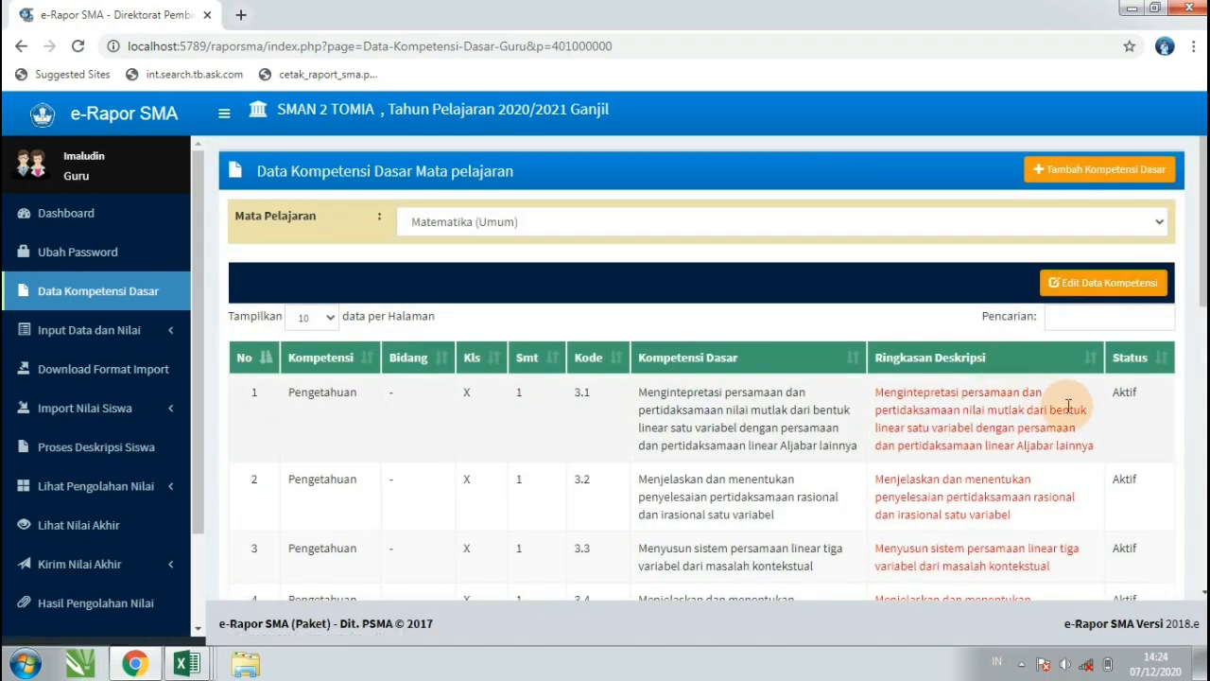
Step: Page through to the class XII basic competencies and examine their Ringkasan Deskripsi texts for semesters 5 and 6
drag(1203, 248, 1201, 566)
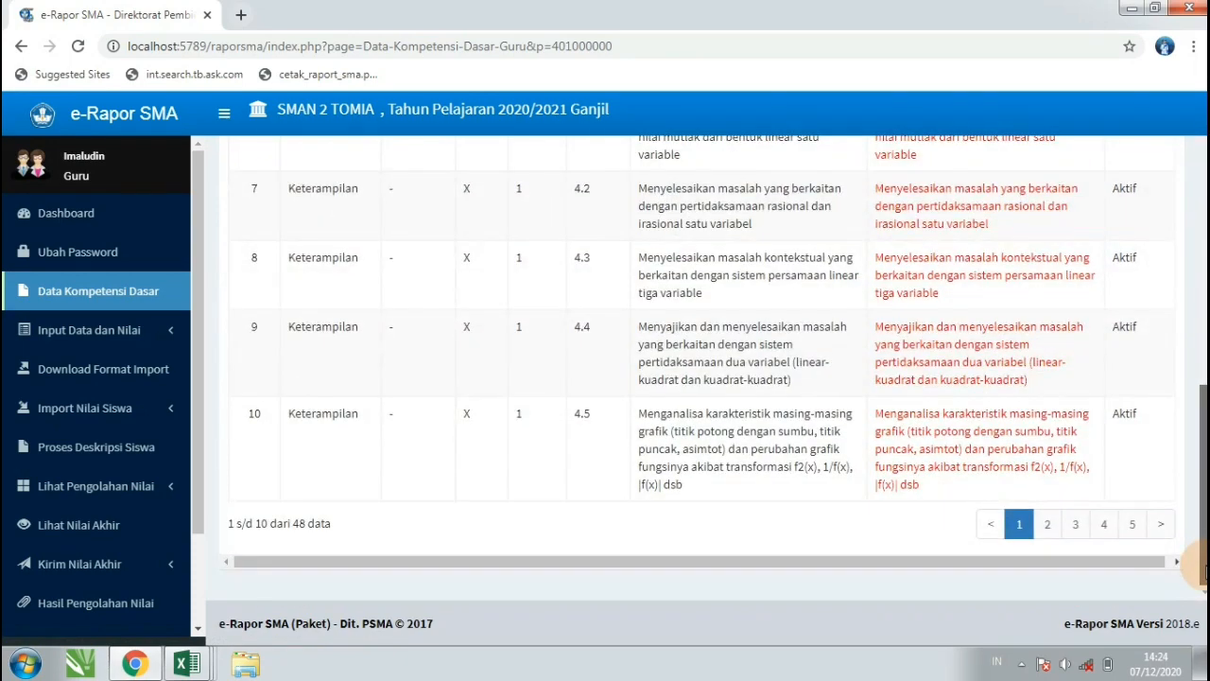
click(1161, 526)
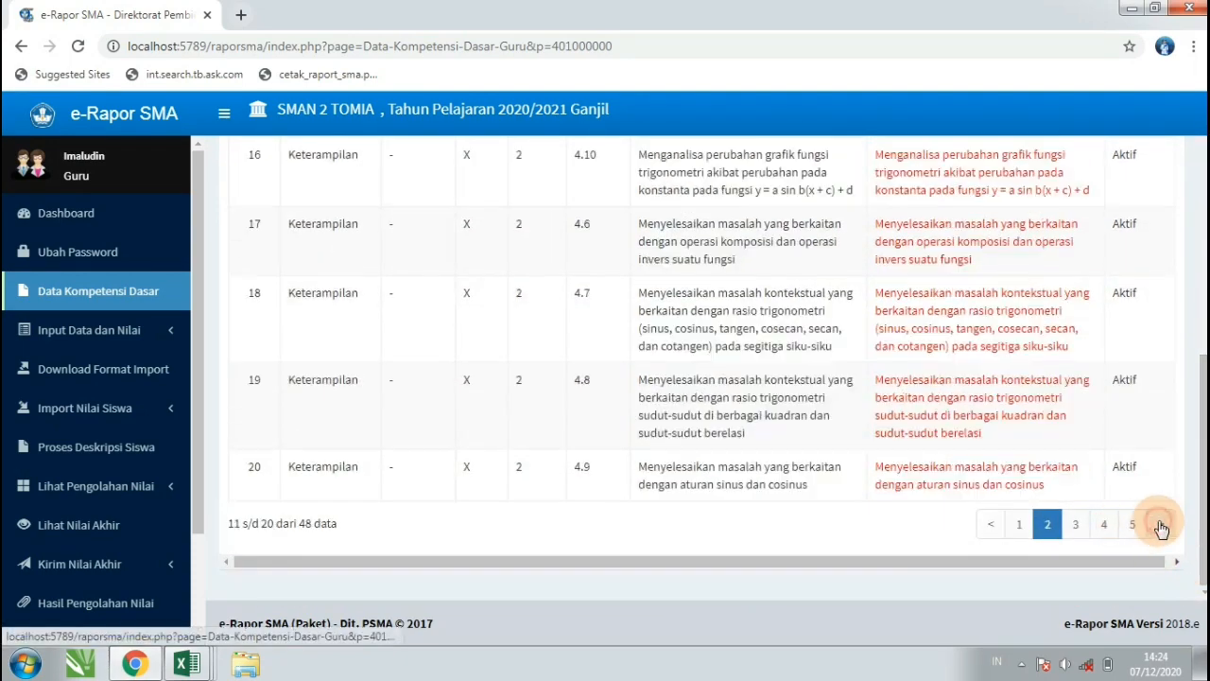
click(1161, 528)
click(1159, 525)
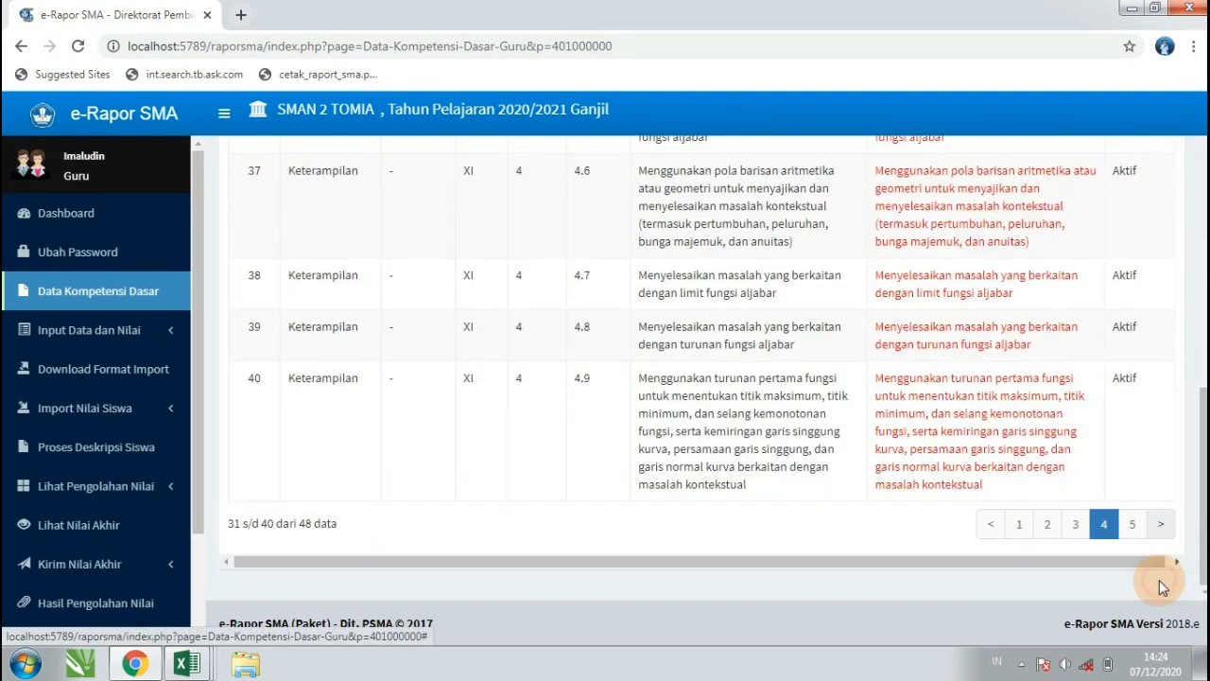
click(1161, 528)
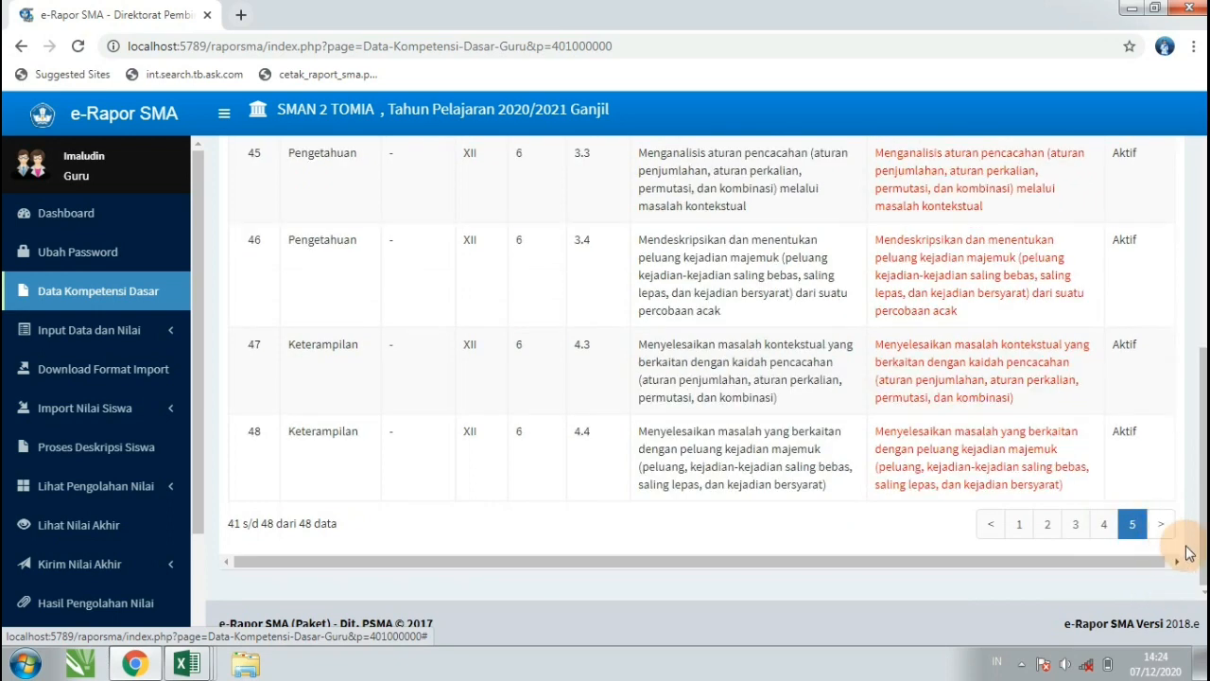
scroll(931, 434, up, 3)
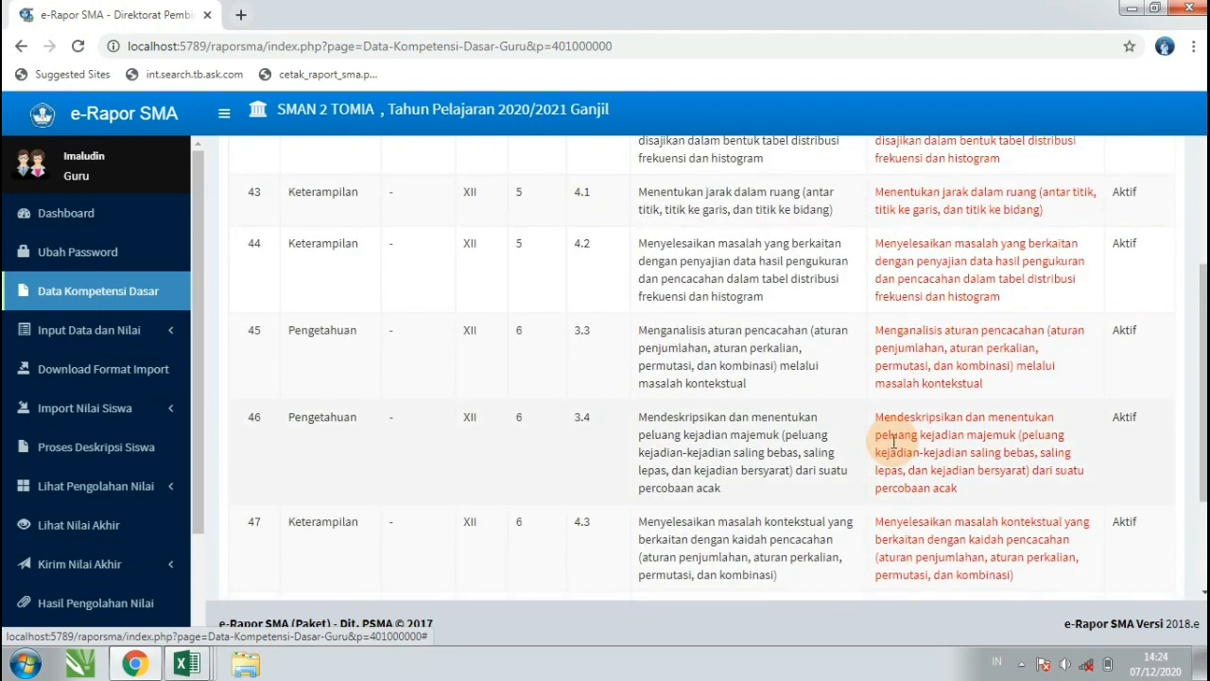
scroll(893, 437, up, 2)
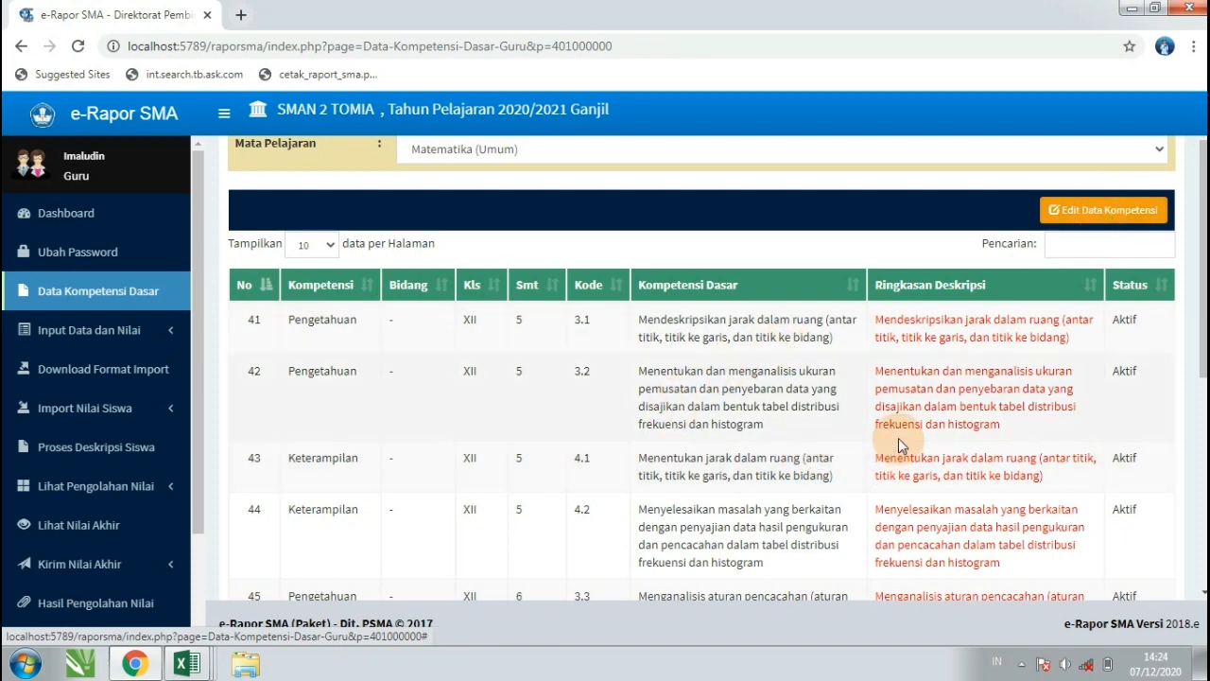
scroll(898, 439, down, 1)
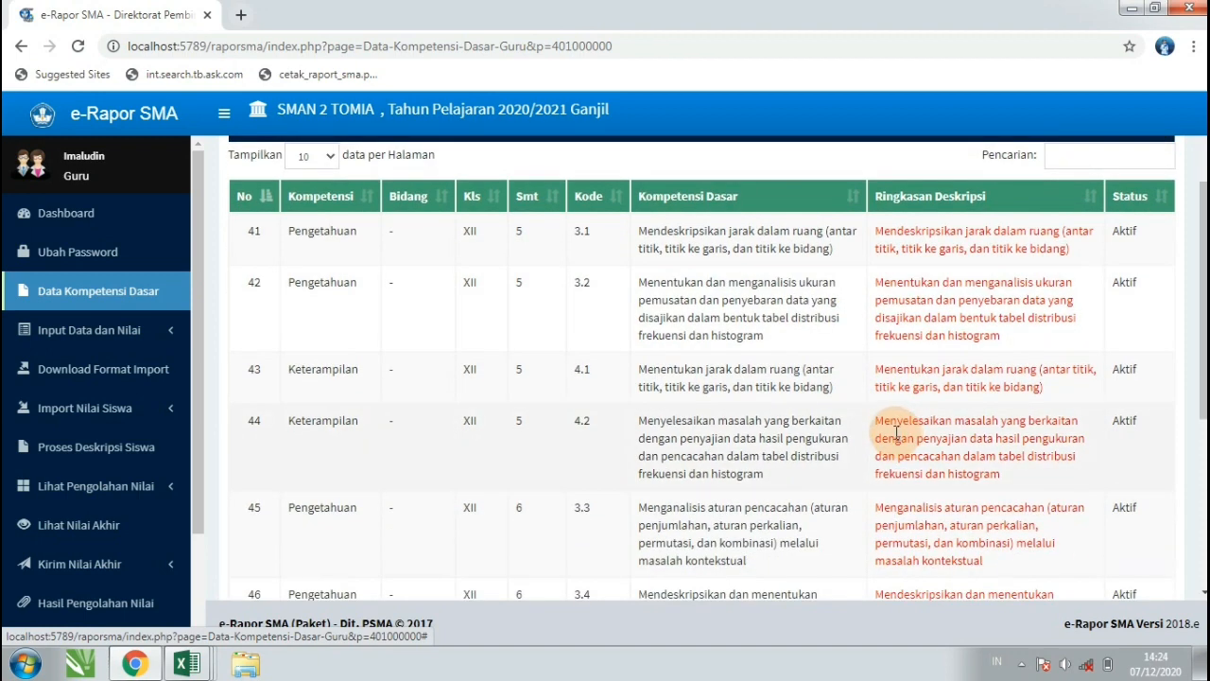
scroll(891, 427, down, 2)
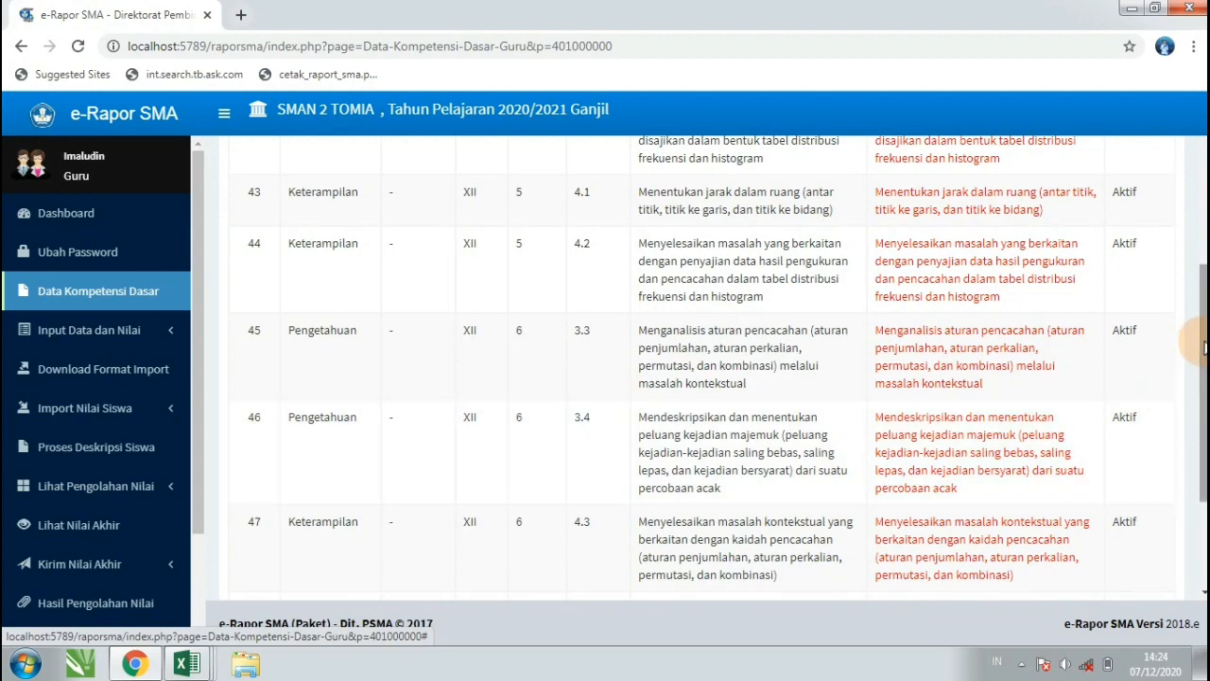
Step: Finish checking the class XII basic competencies and log out of the Guru session
scroll(1200, 435, down, 2)
drag(1204, 380, 1204, 199)
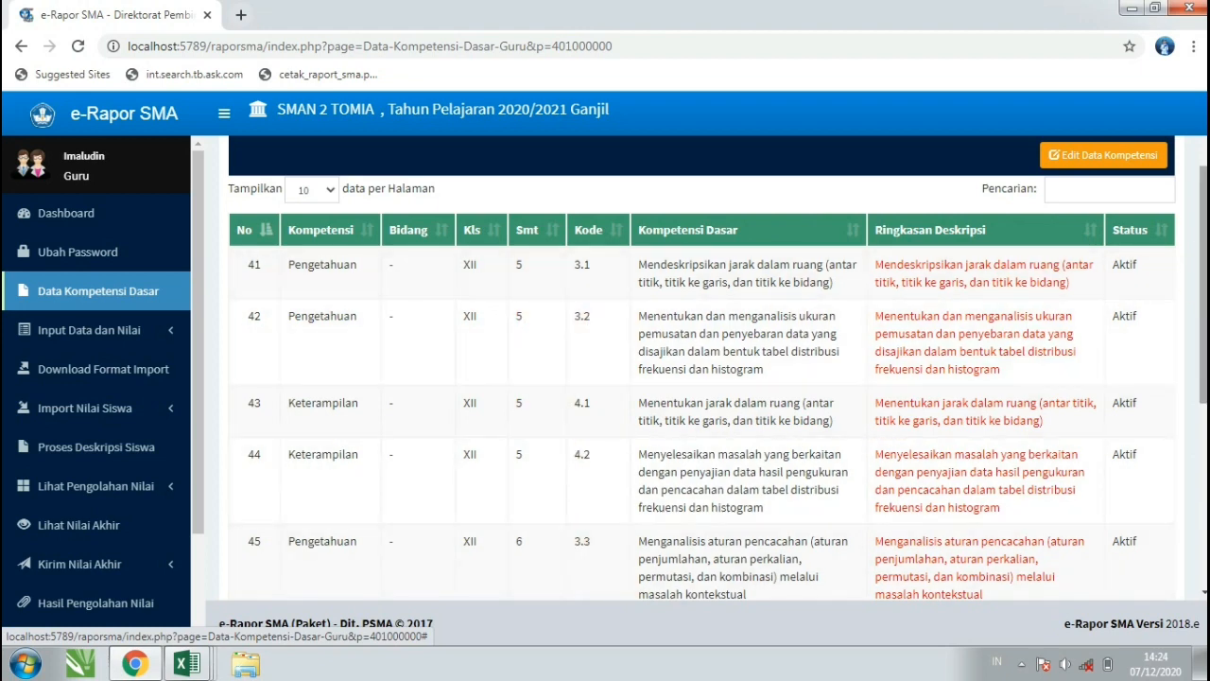
drag(1205, 275, 1205, 286)
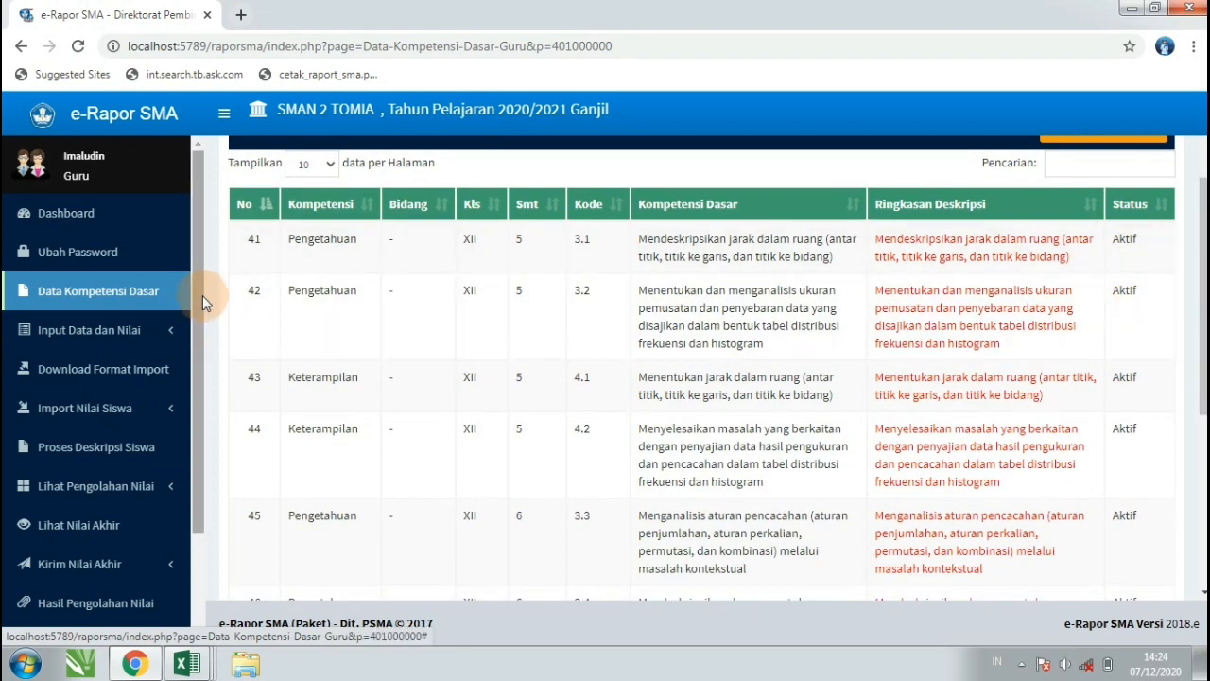
drag(202, 292, 192, 424)
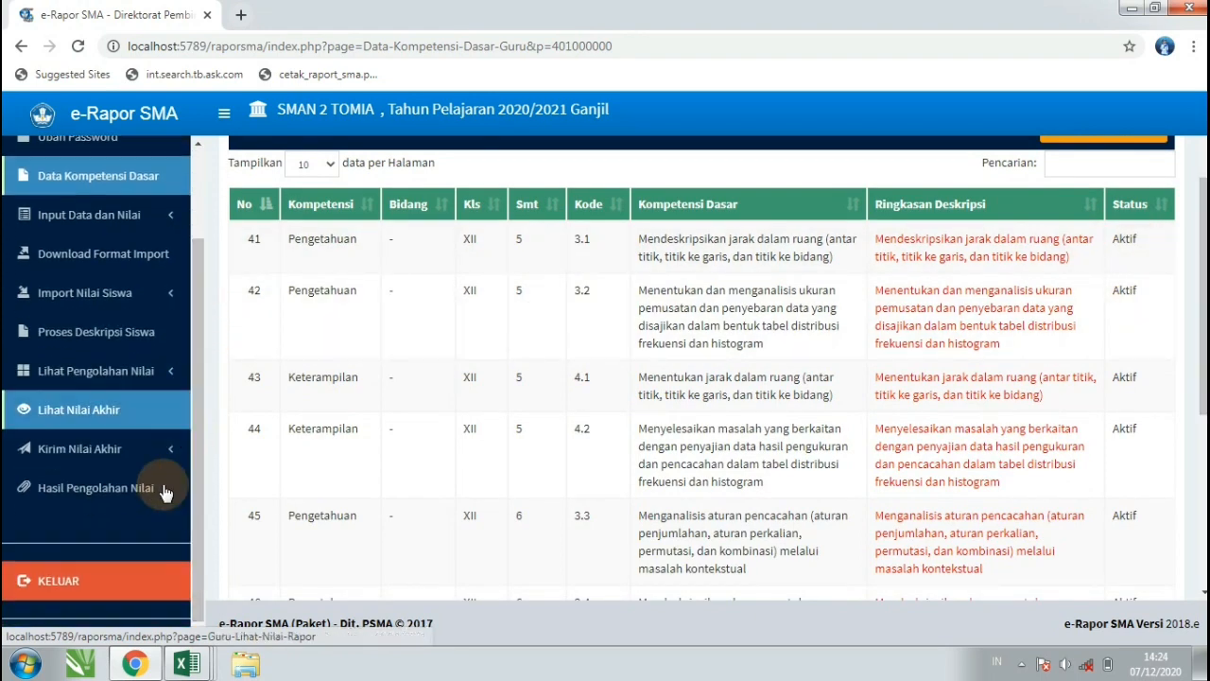
click(94, 591)
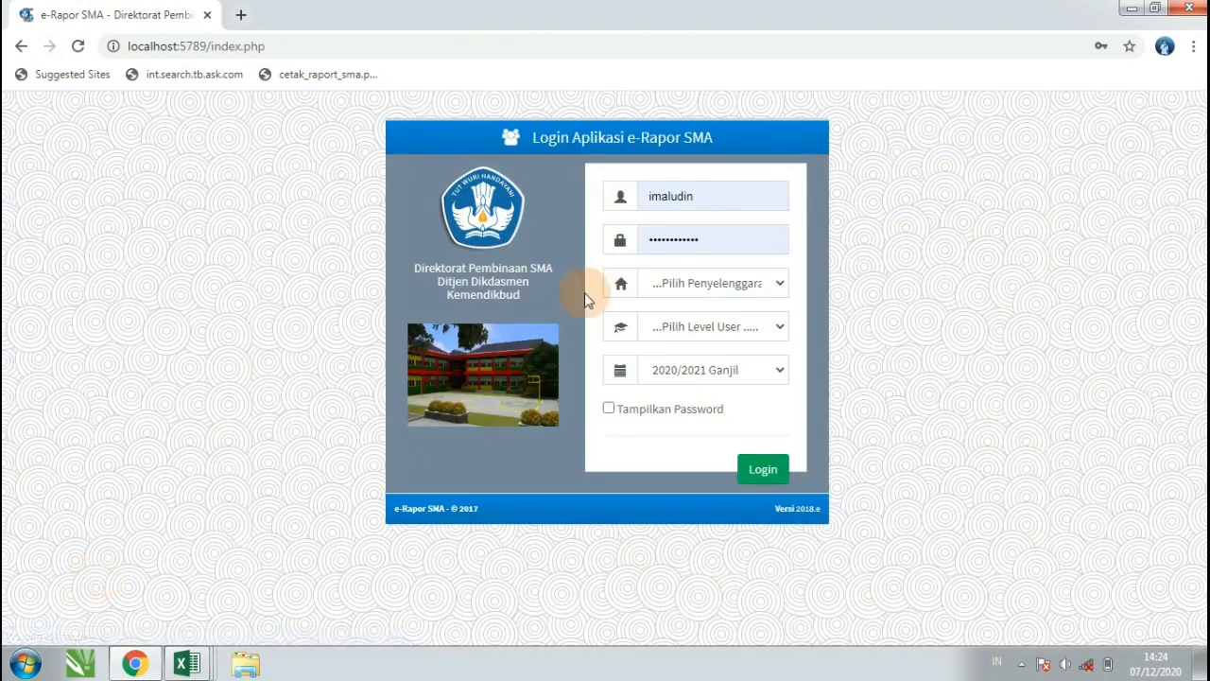
Step: Log in at the Admin level with Sistem Paket for 2020/2021 Ganjil and dismiss the user-registration notice
click(741, 284)
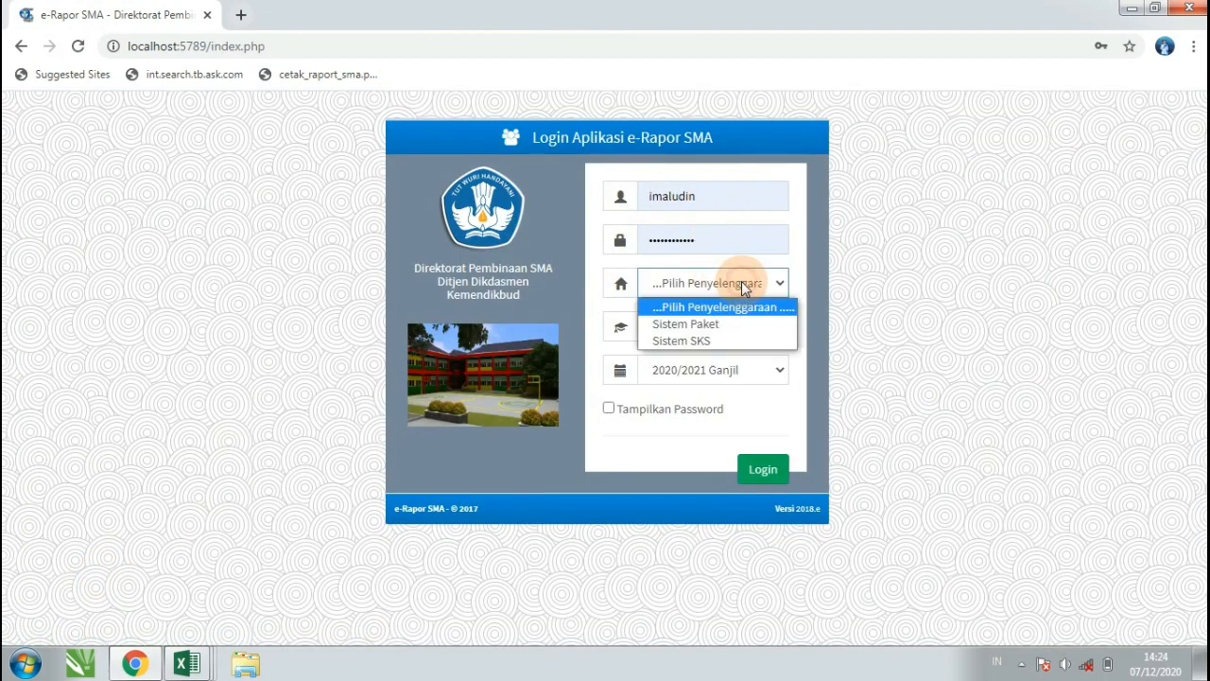
click(709, 324)
click(711, 327)
click(700, 383)
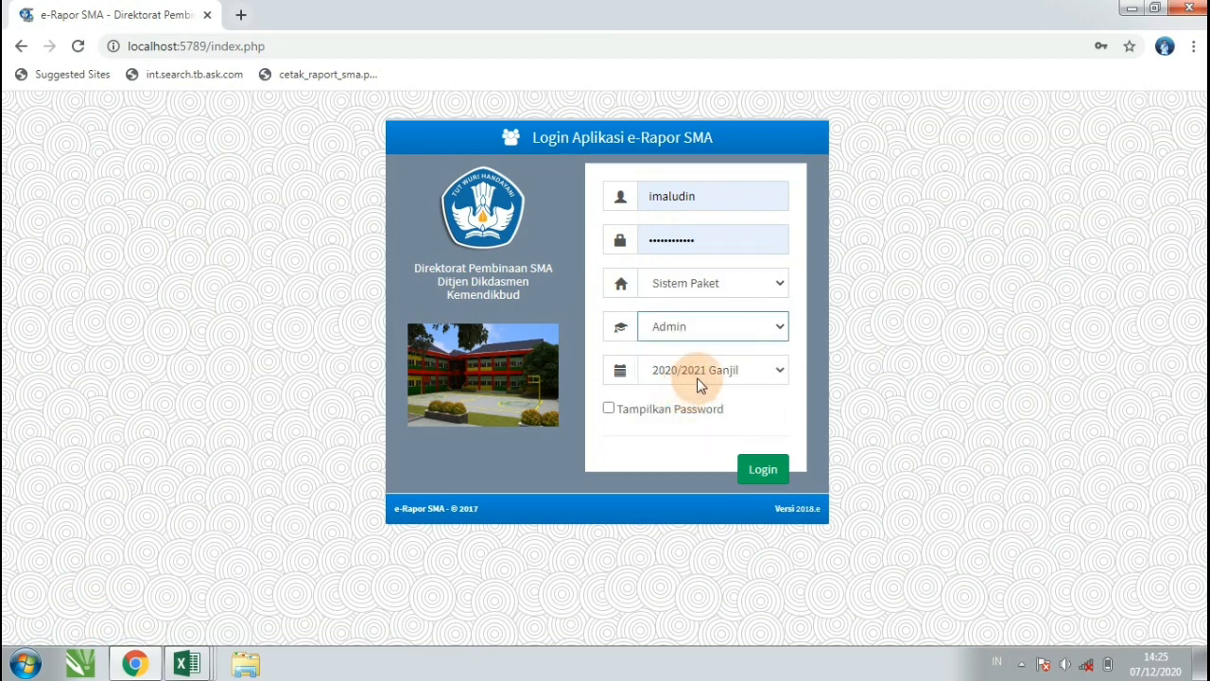
click(760, 469)
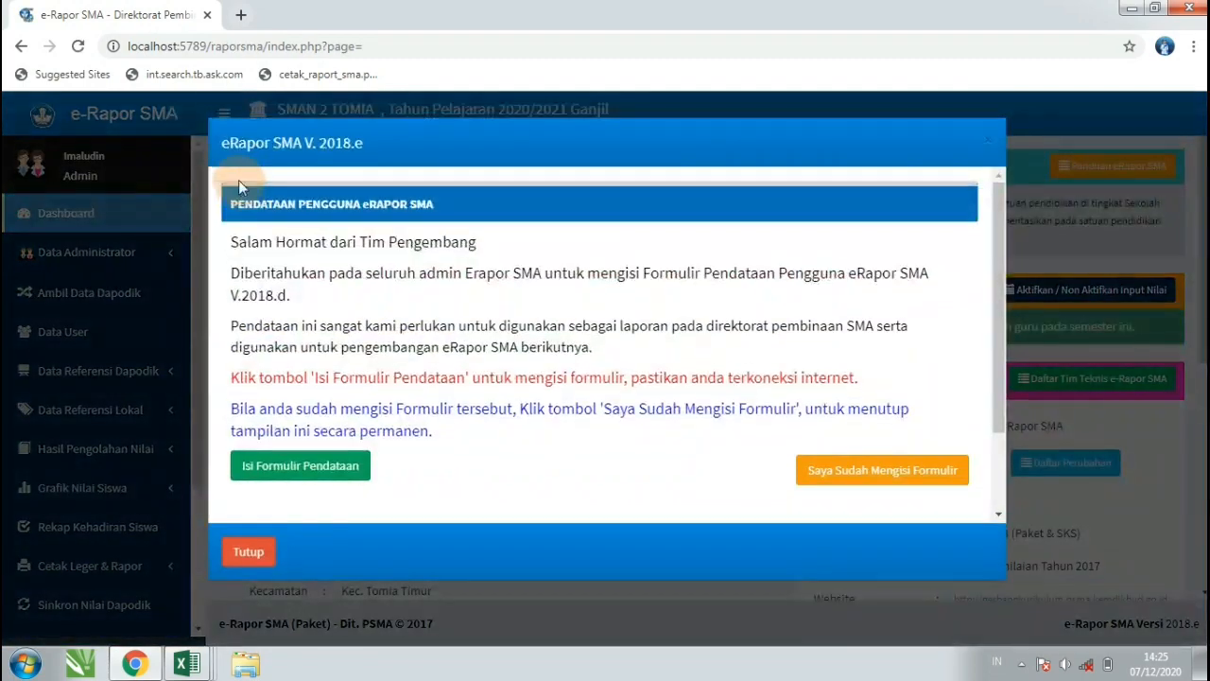
click(253, 551)
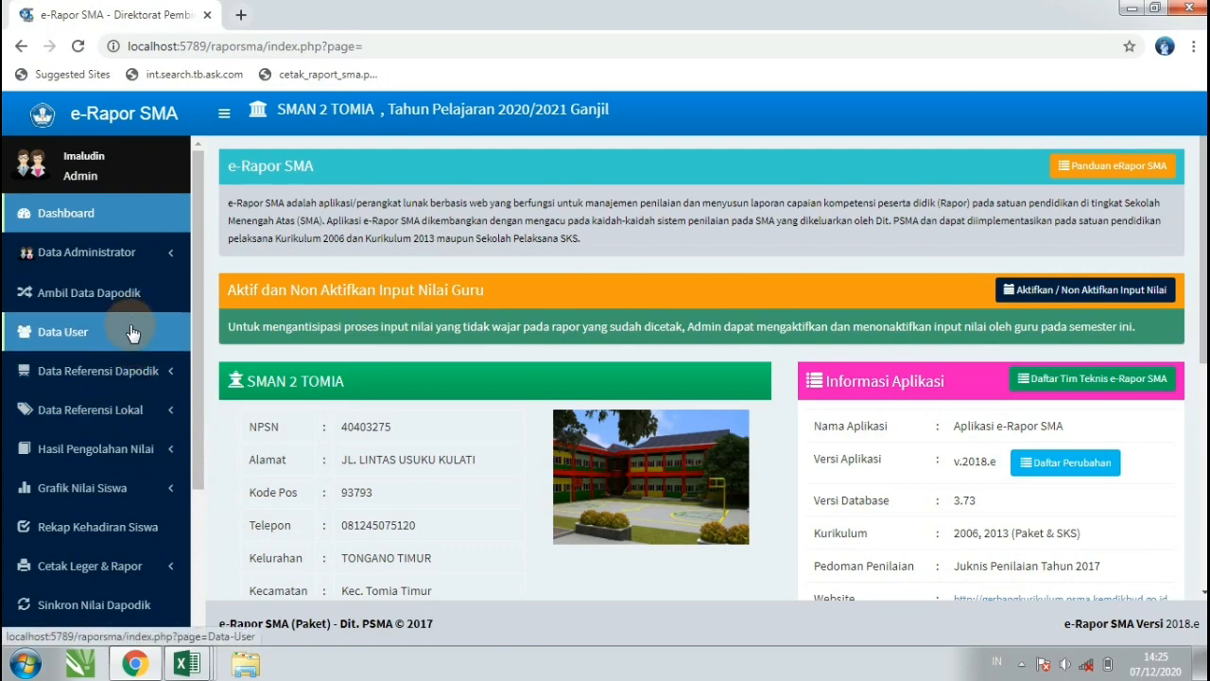
Step: Copy the subject KKM data from the previous semester into Data KKM Mata Pelajaran
click(126, 409)
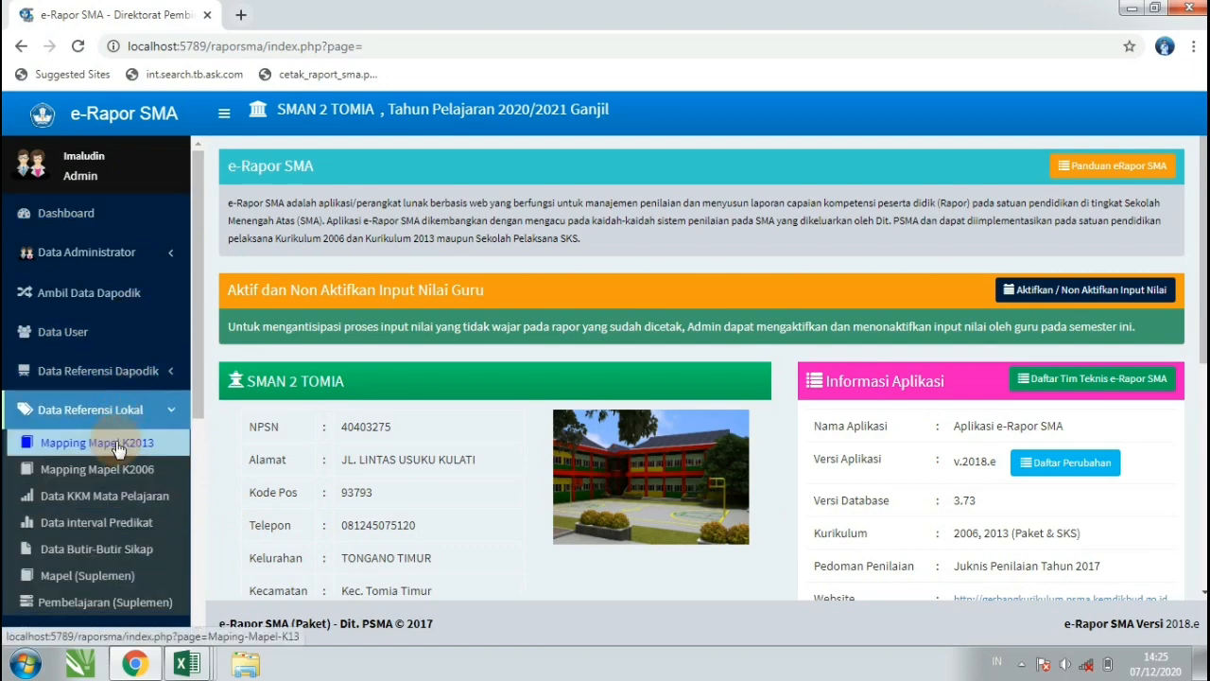
click(124, 506)
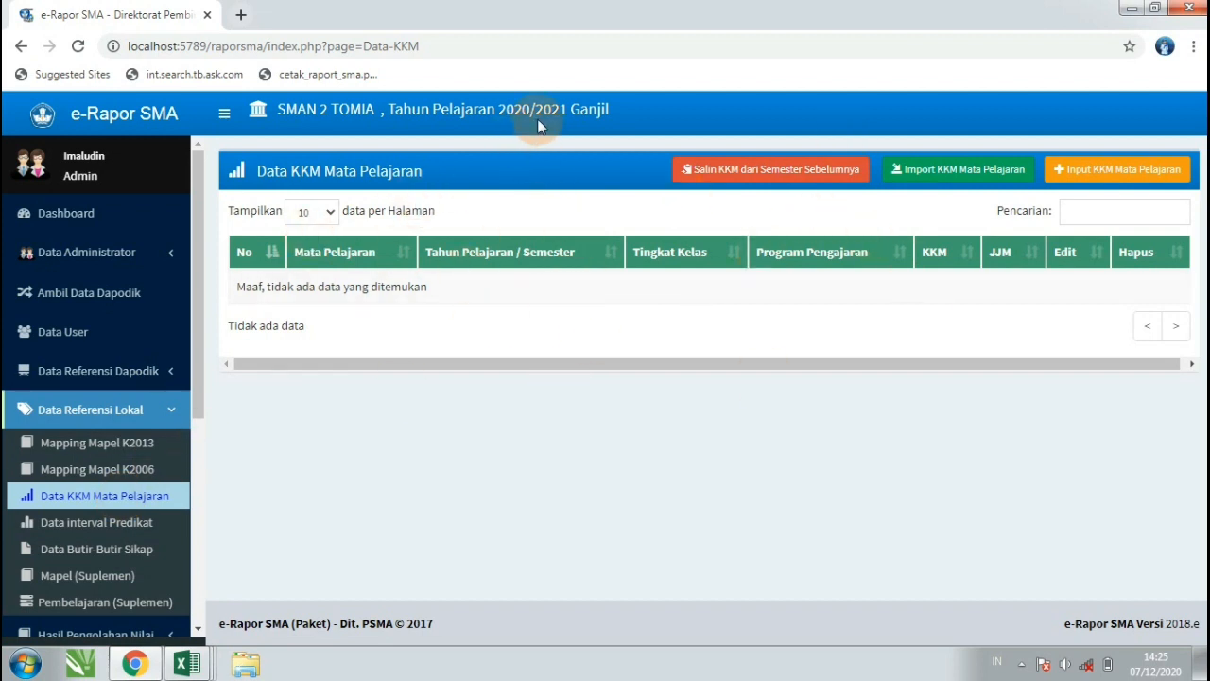
click(786, 173)
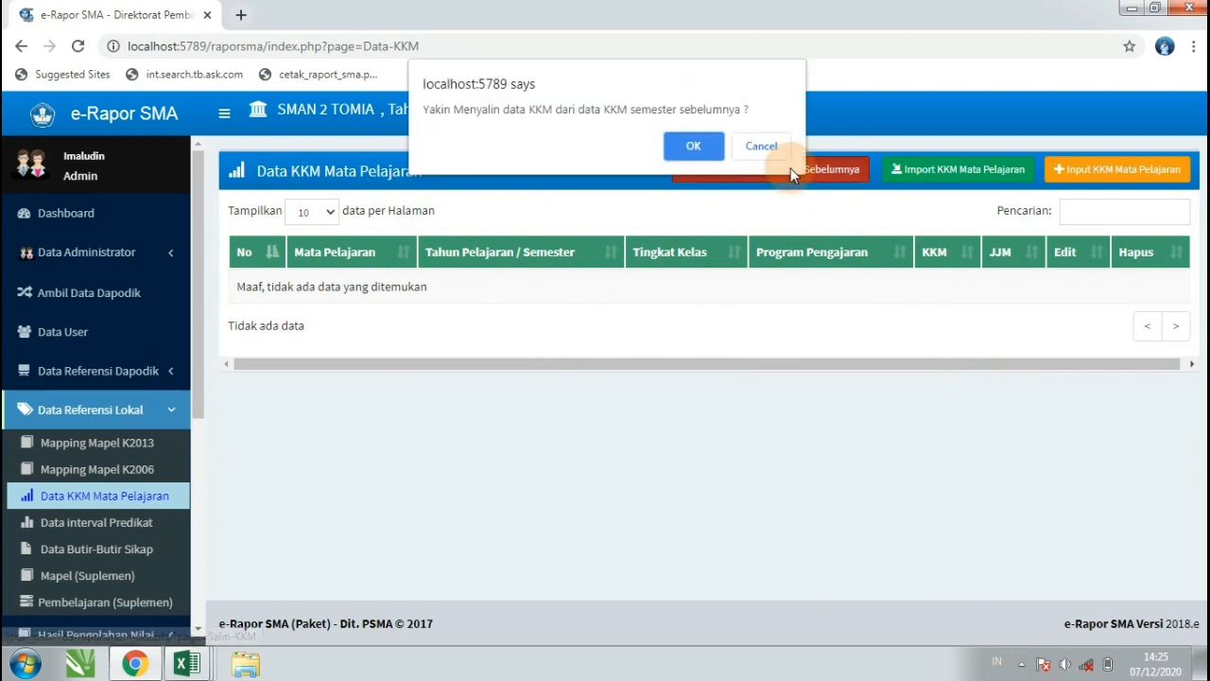
click(699, 148)
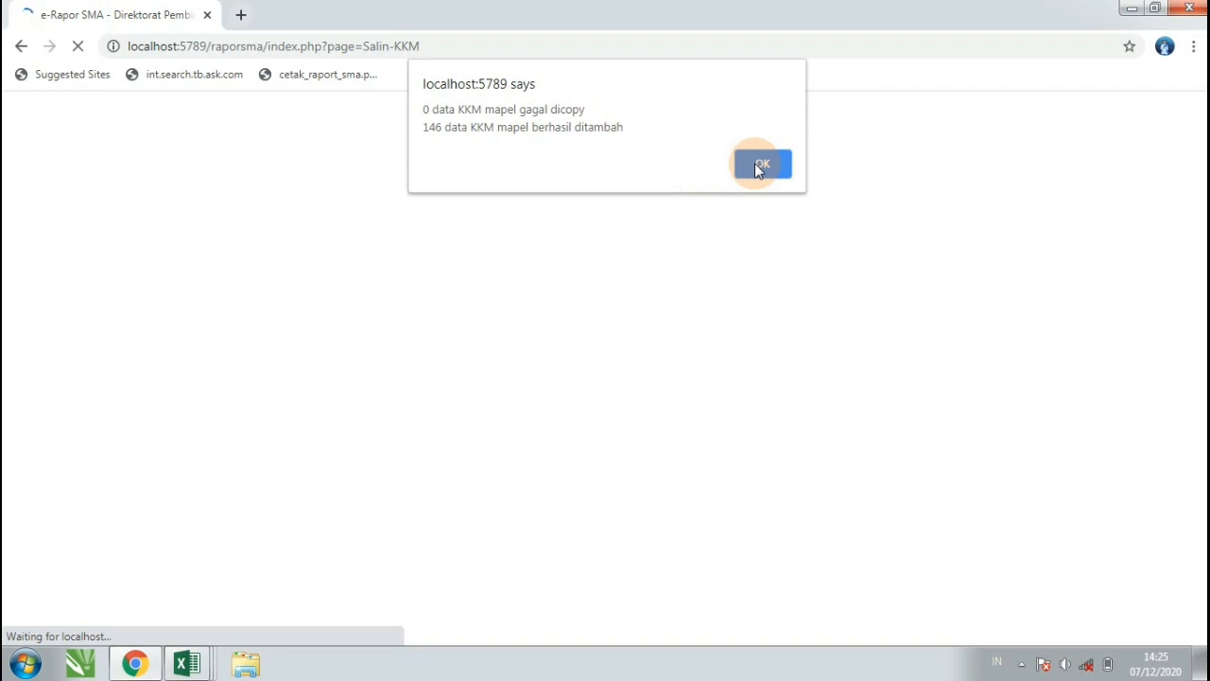
click(761, 165)
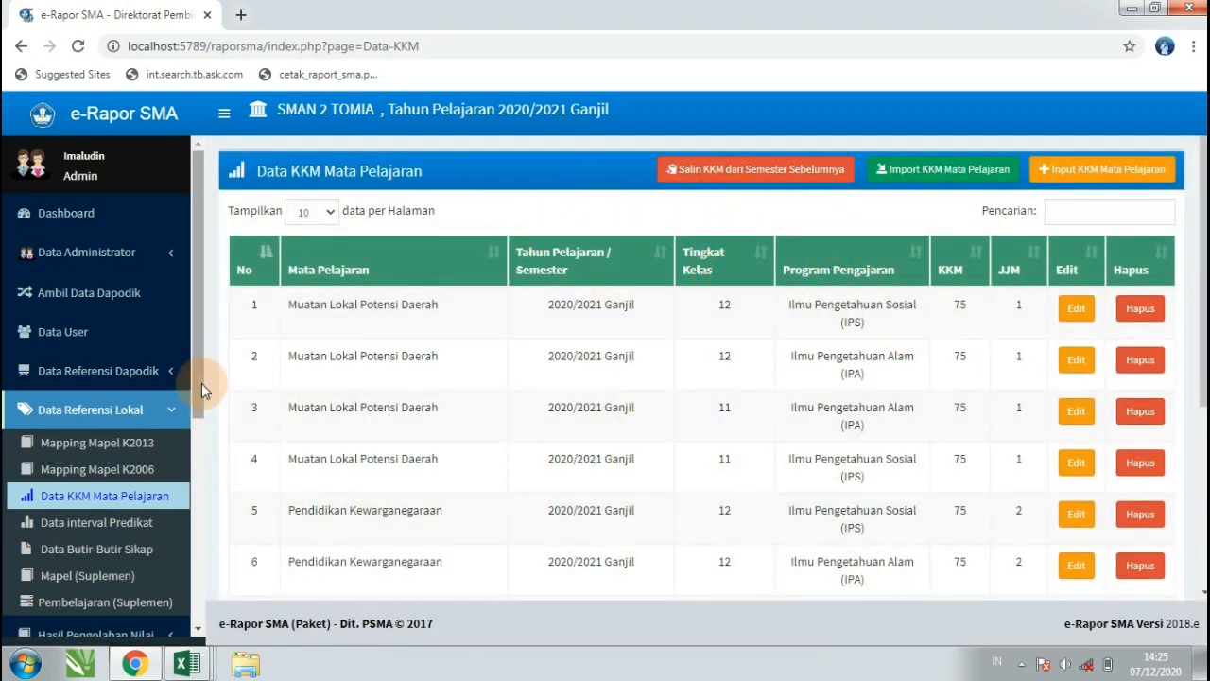
Step: Log out of the Admin session and enter the teacher's username and account password in the login form
drag(202, 379, 194, 619)
click(141, 583)
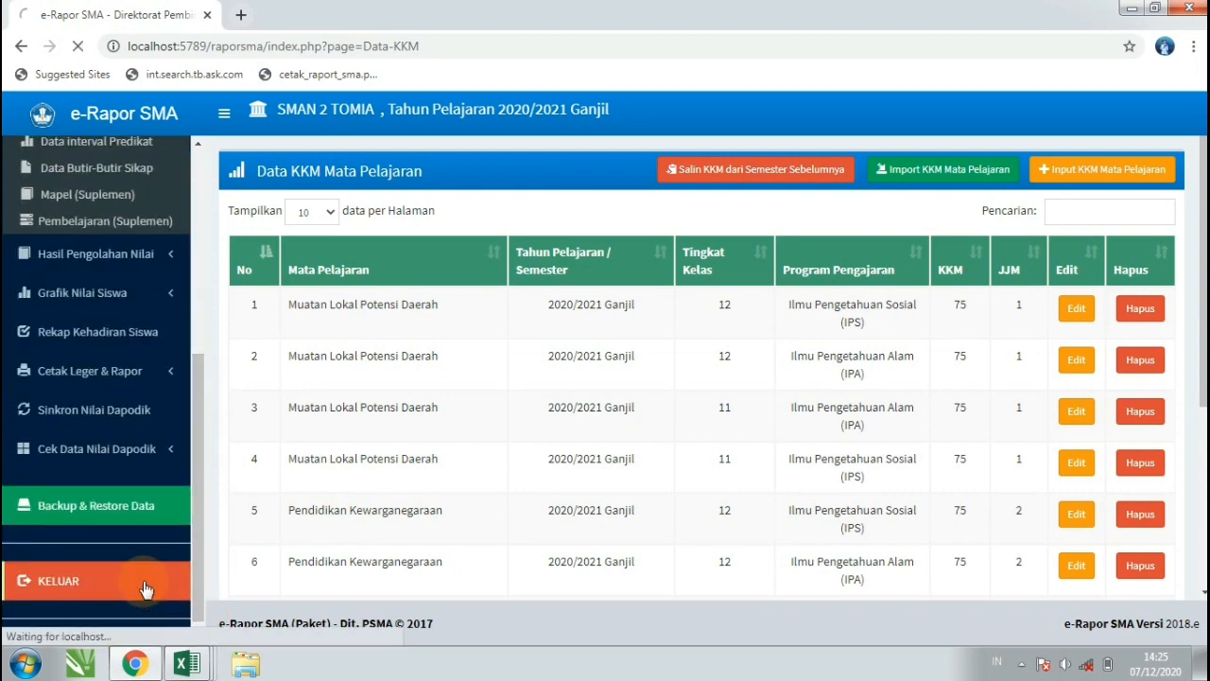
click(705, 195)
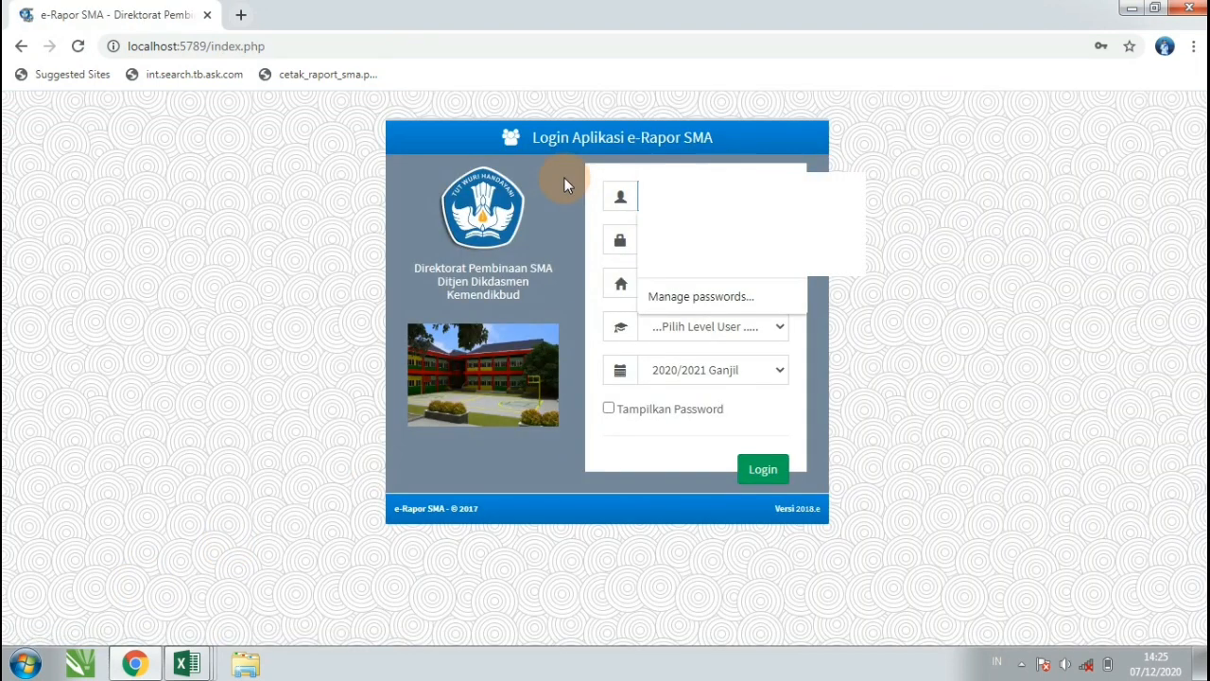
text(a)
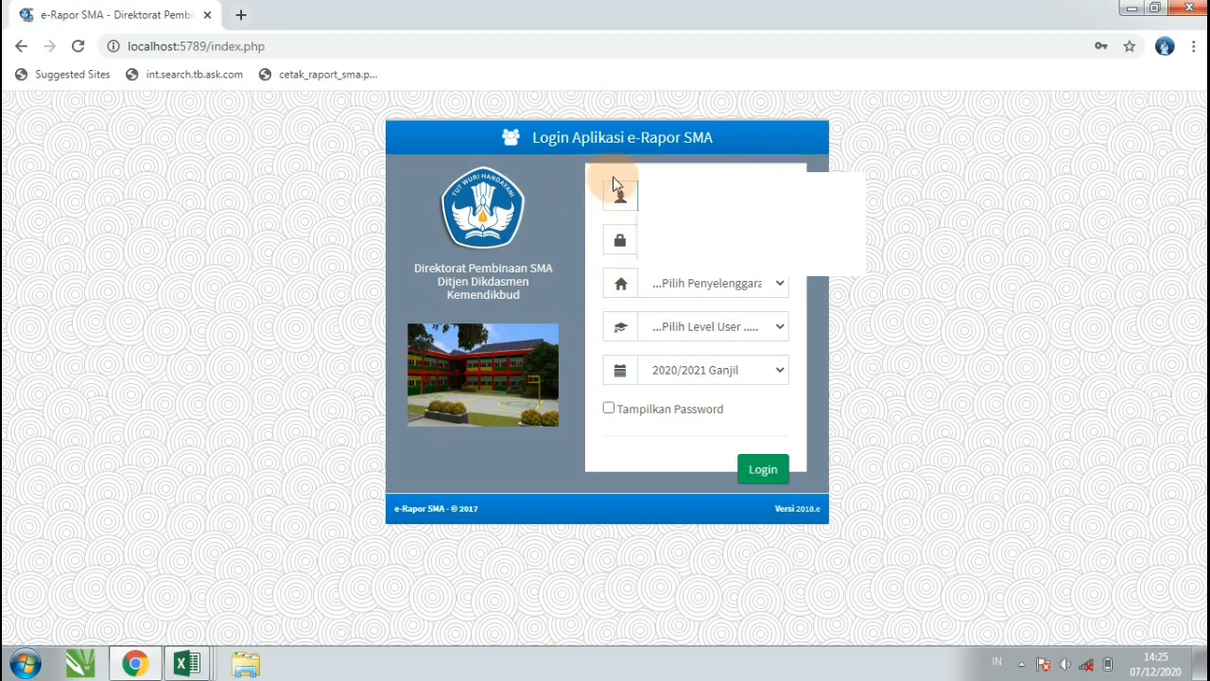
click(610, 229)
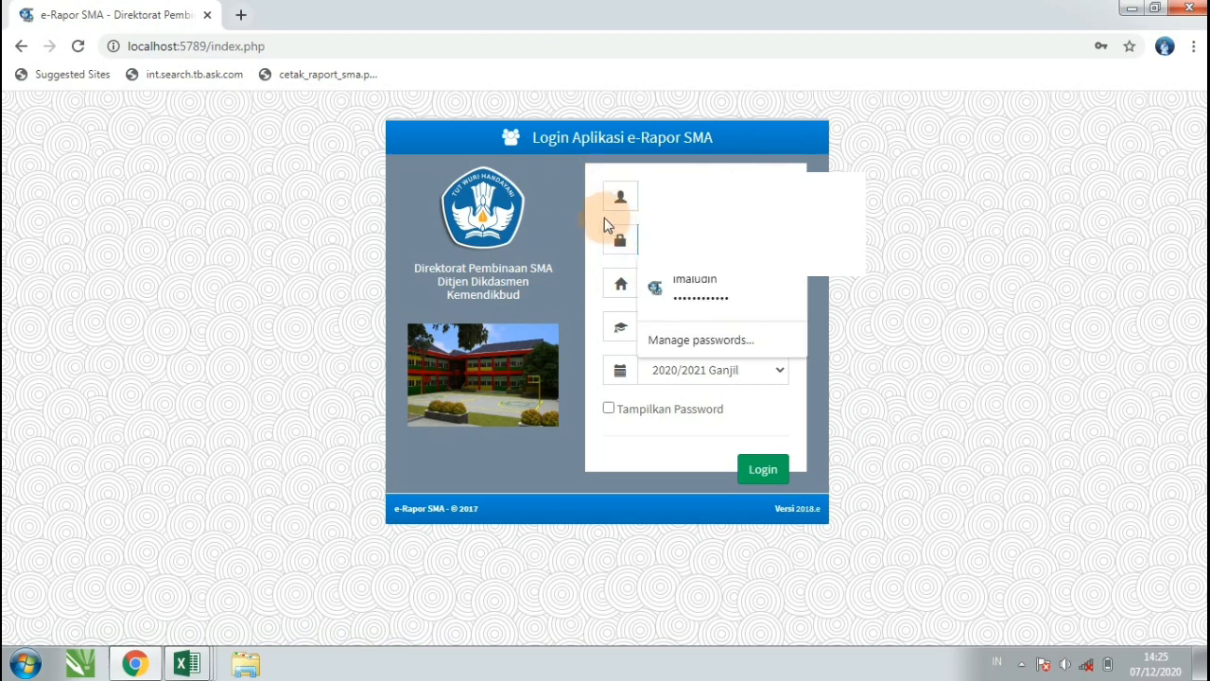
text(a)
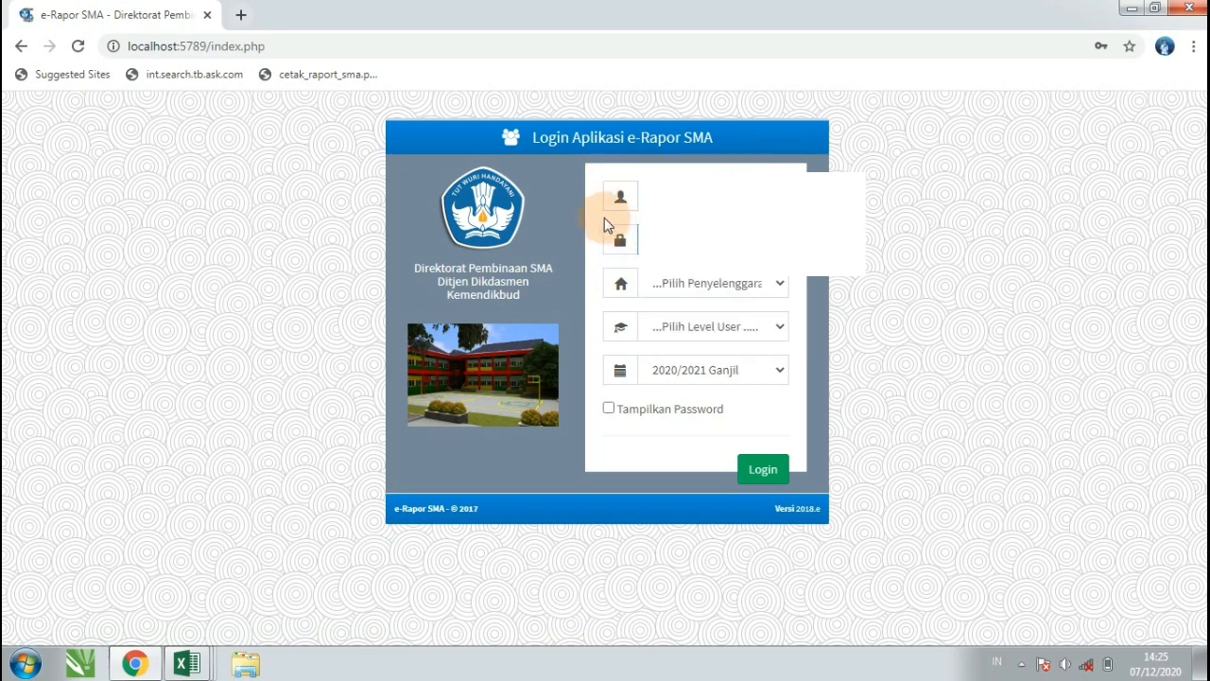
Step: Log in at the Guru level with Sistem Paket and decline to save the password in the browser
click(709, 286)
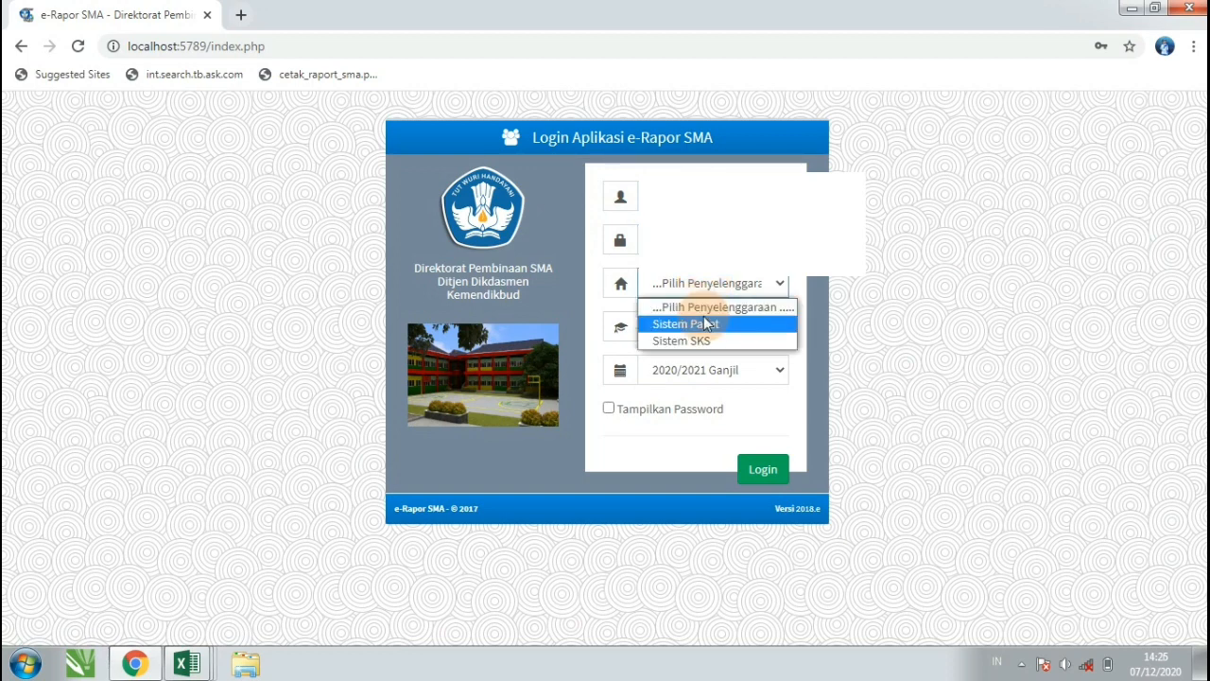
click(708, 323)
click(703, 325)
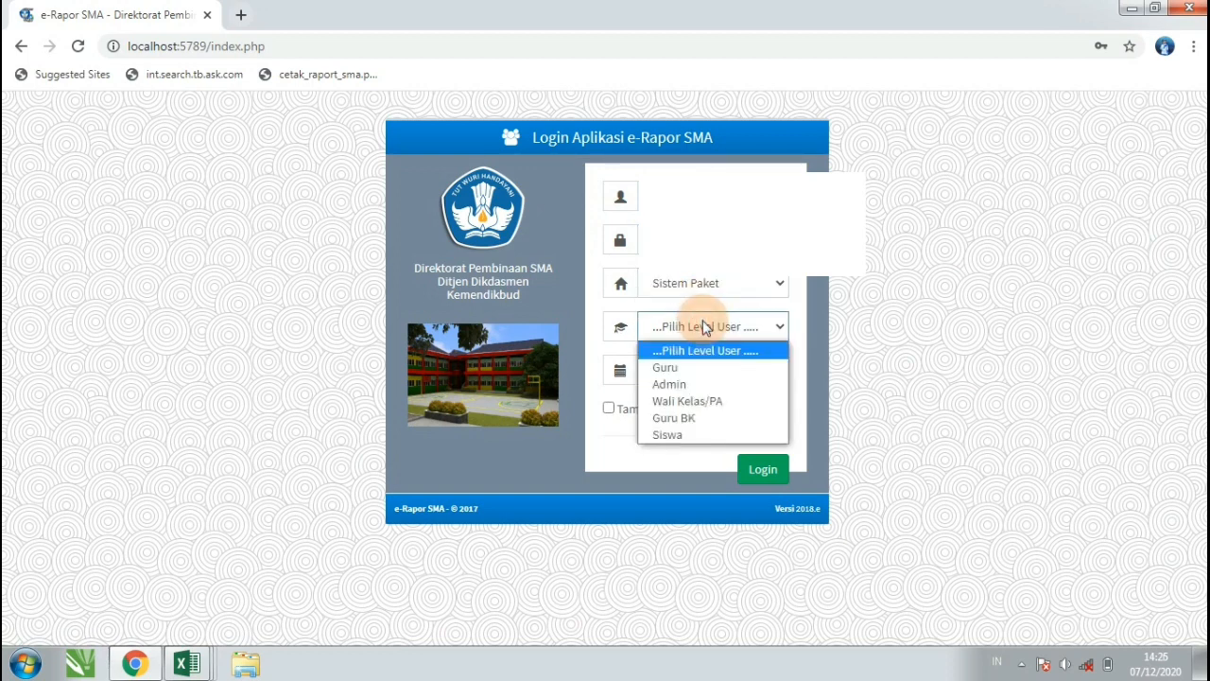
click(687, 368)
click(762, 469)
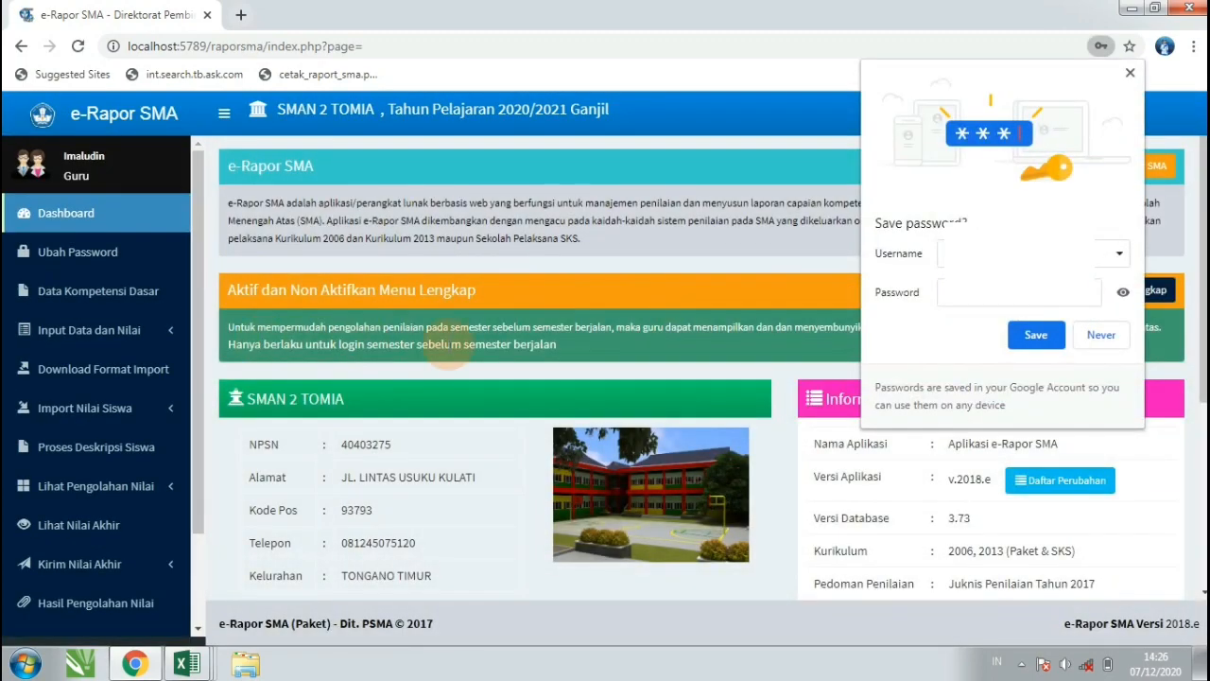
click(1099, 334)
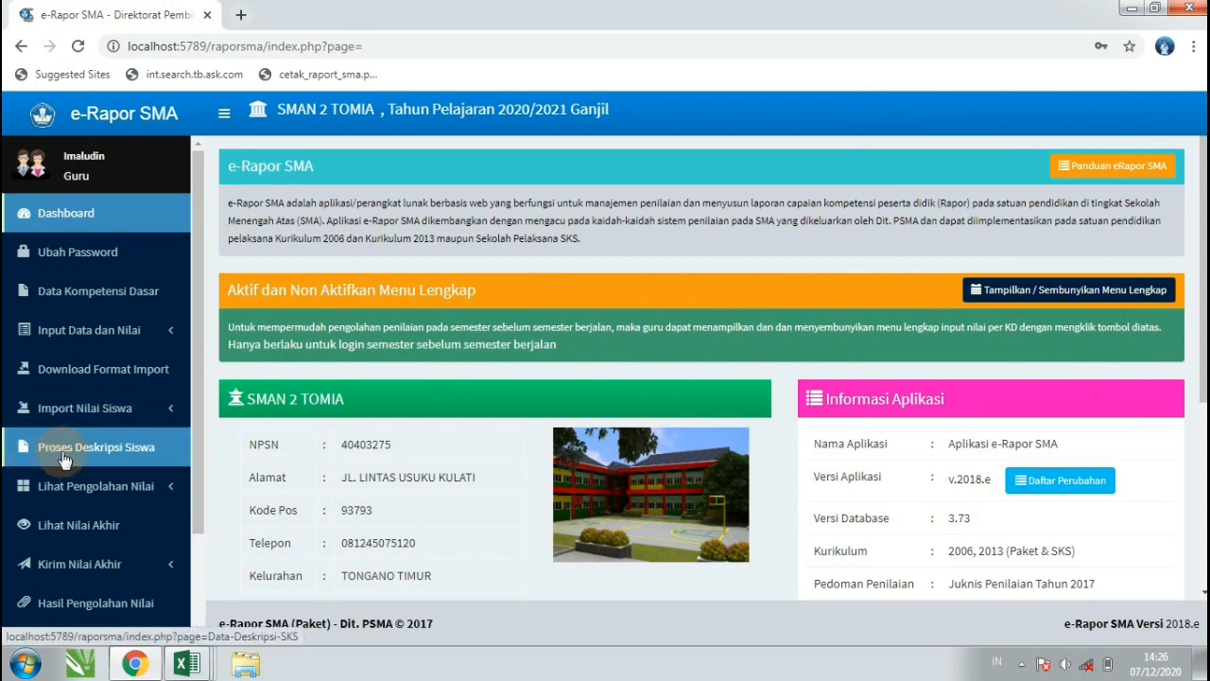
Step: Load the Proses Deskripsi Siswa list for class XII IPS 1, Matematika (Umum), Umum/Tanpa Sub Bidang, Semester 5
click(114, 452)
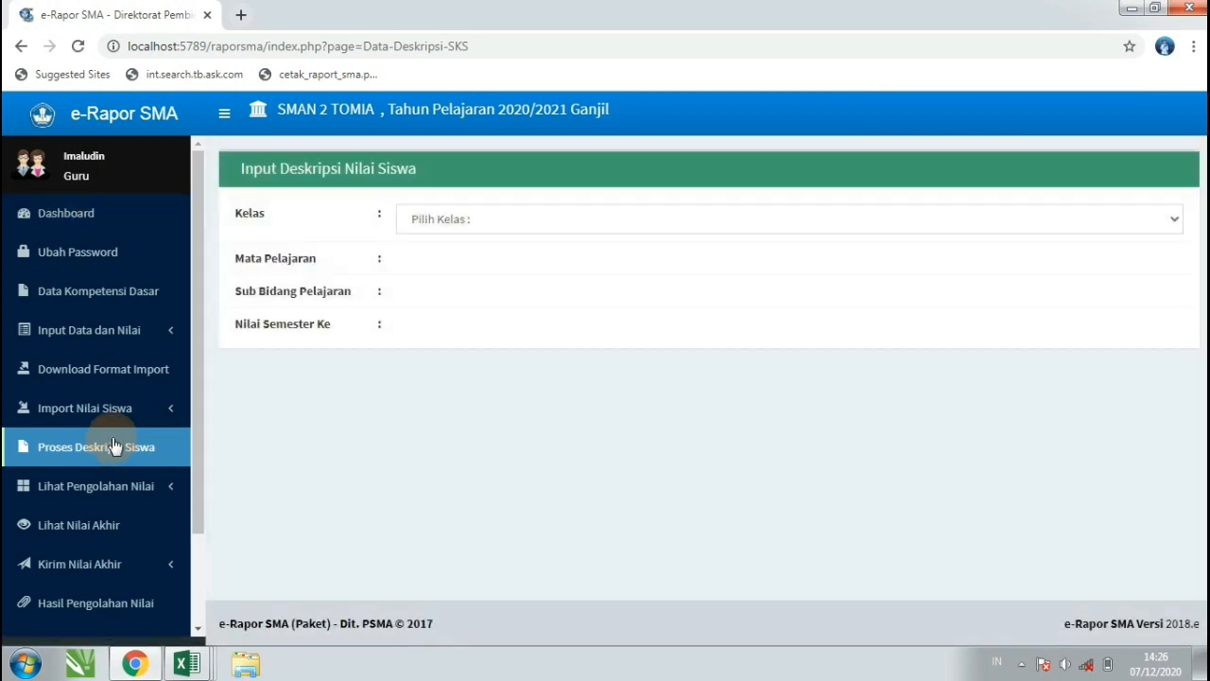
click(430, 225)
click(442, 259)
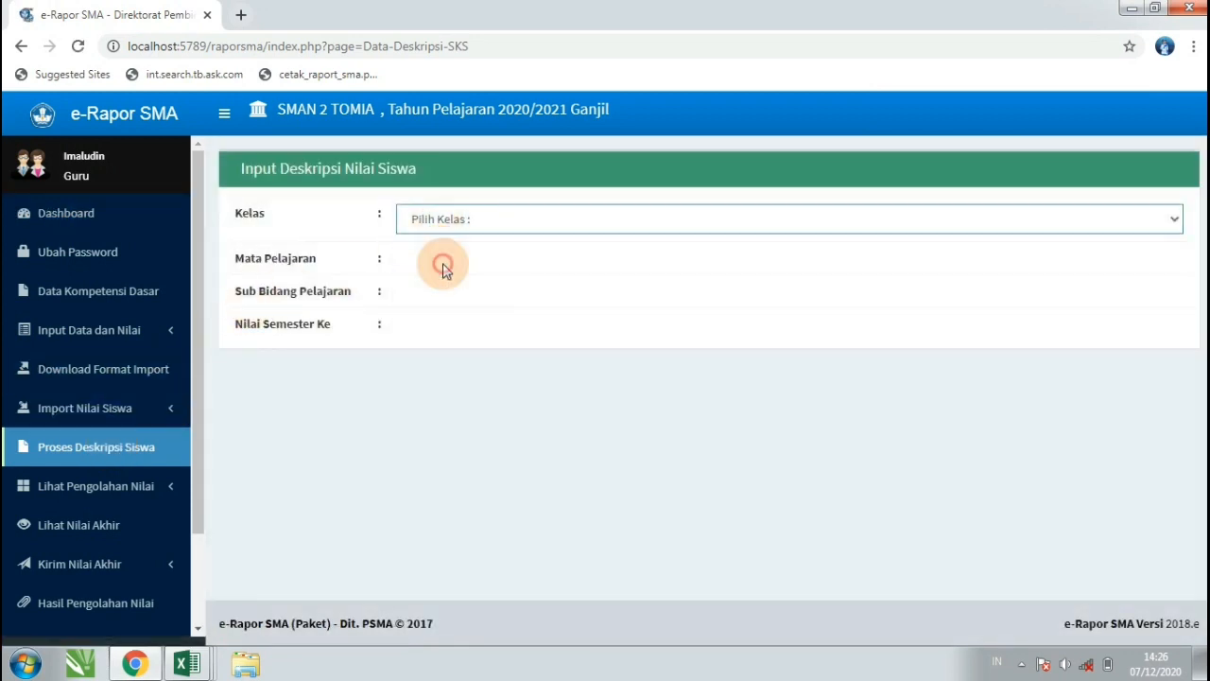
click(440, 265)
click(444, 304)
click(445, 309)
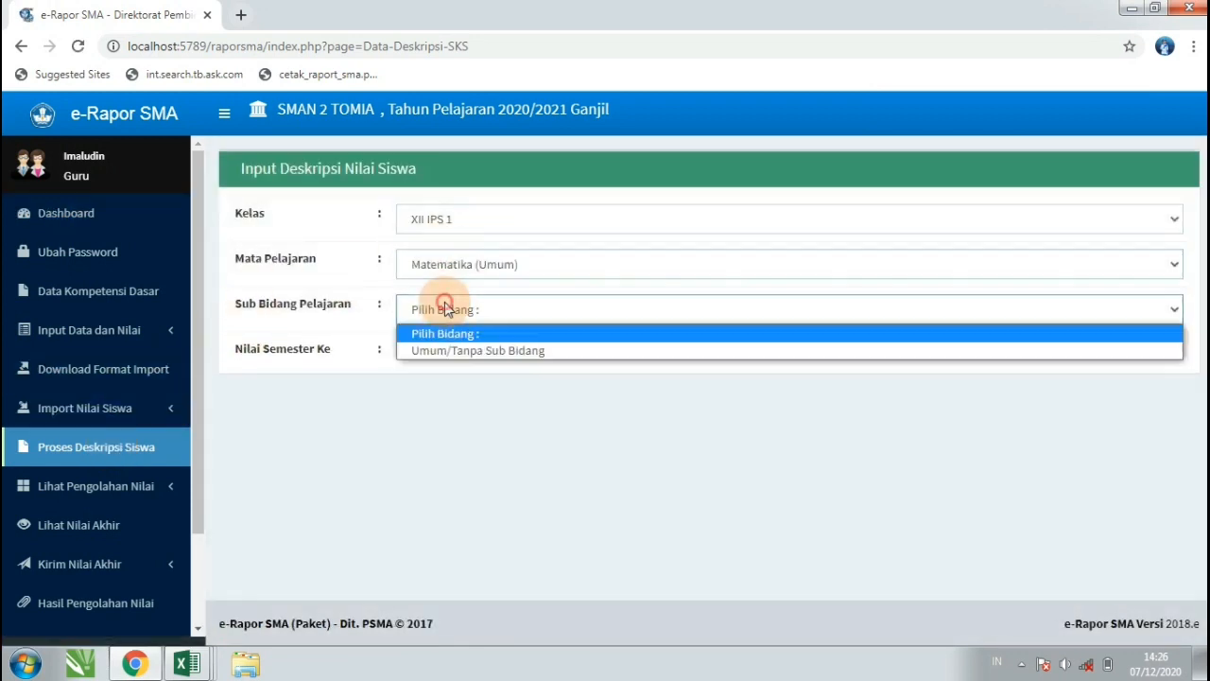
click(445, 349)
click(445, 366)
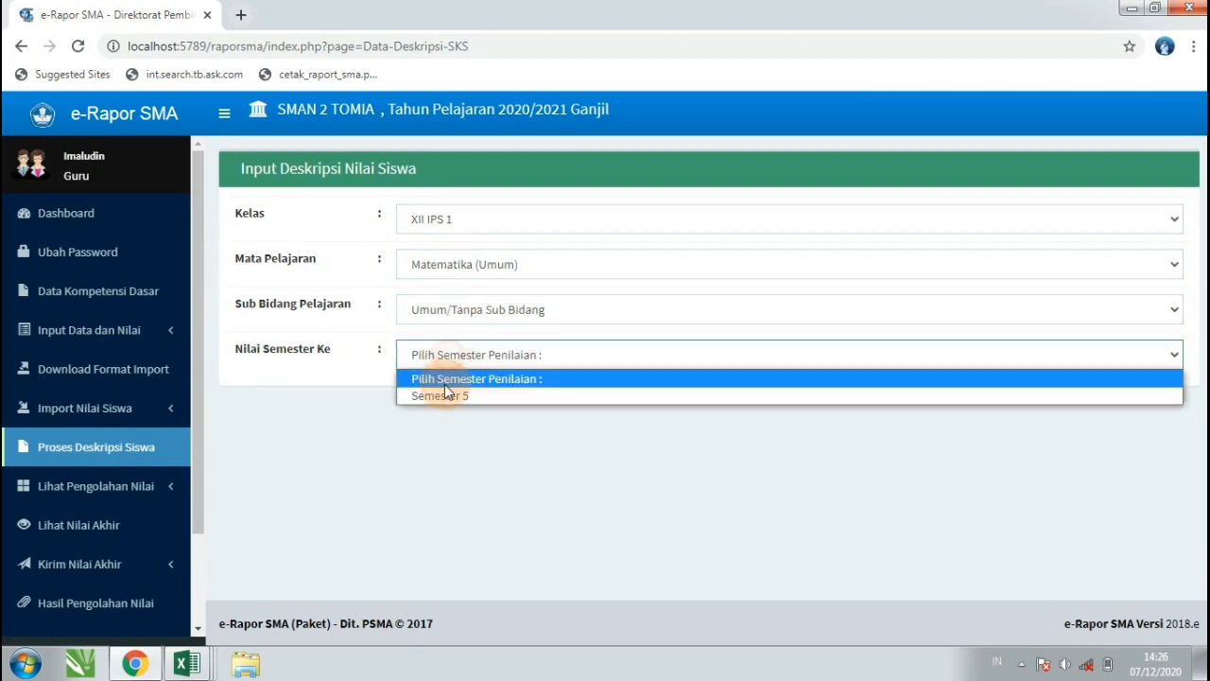
click(444, 393)
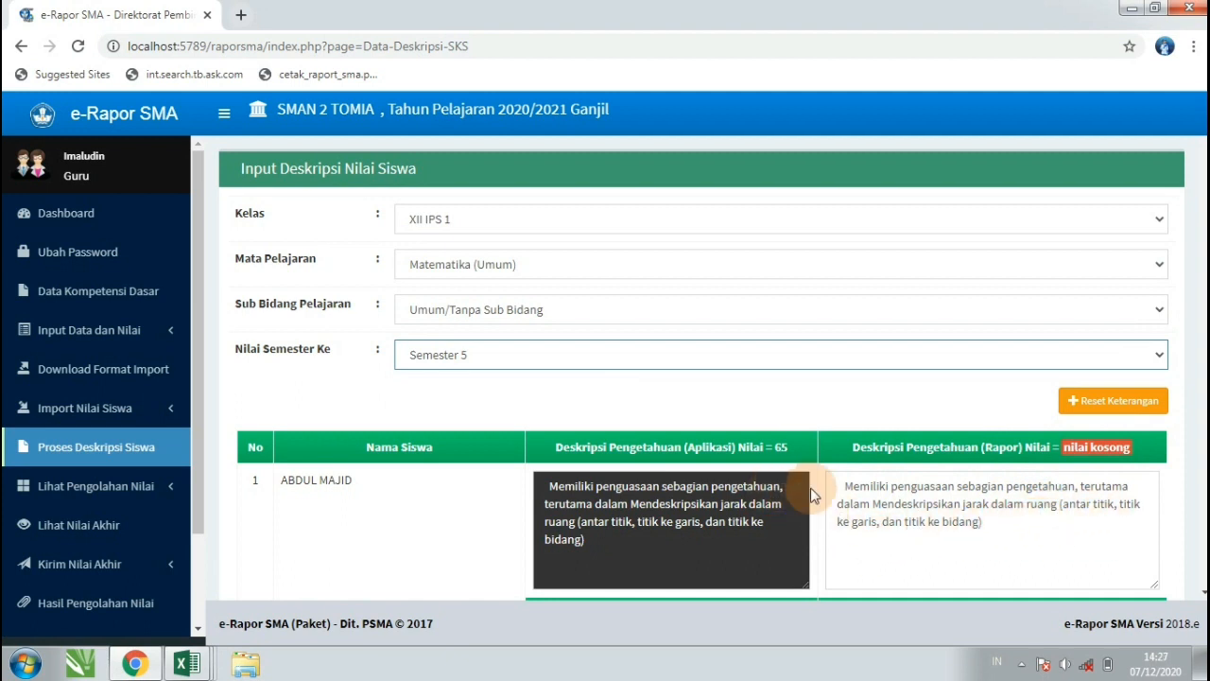
Step: Review the students' Pengetahuan and Keterampilan descriptions, comparing the Aplikasi and Rapor texts and the competencies named in them
scroll(803, 486, down, 1)
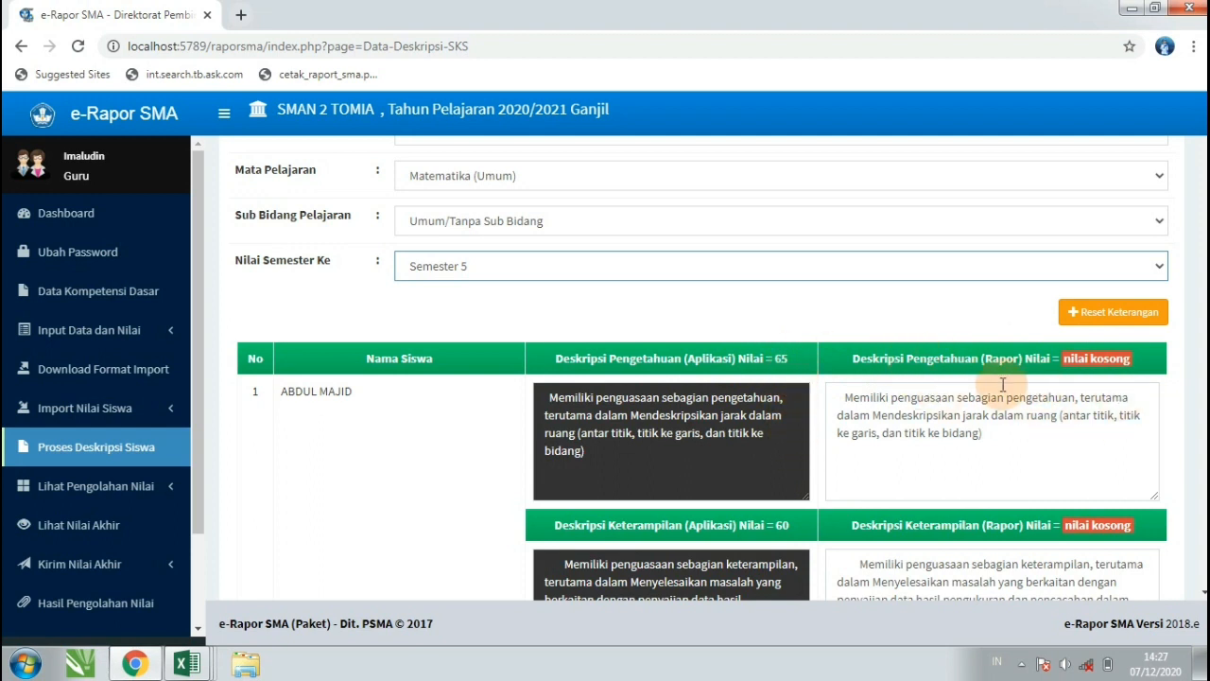
scroll(1129, 432, down, 2)
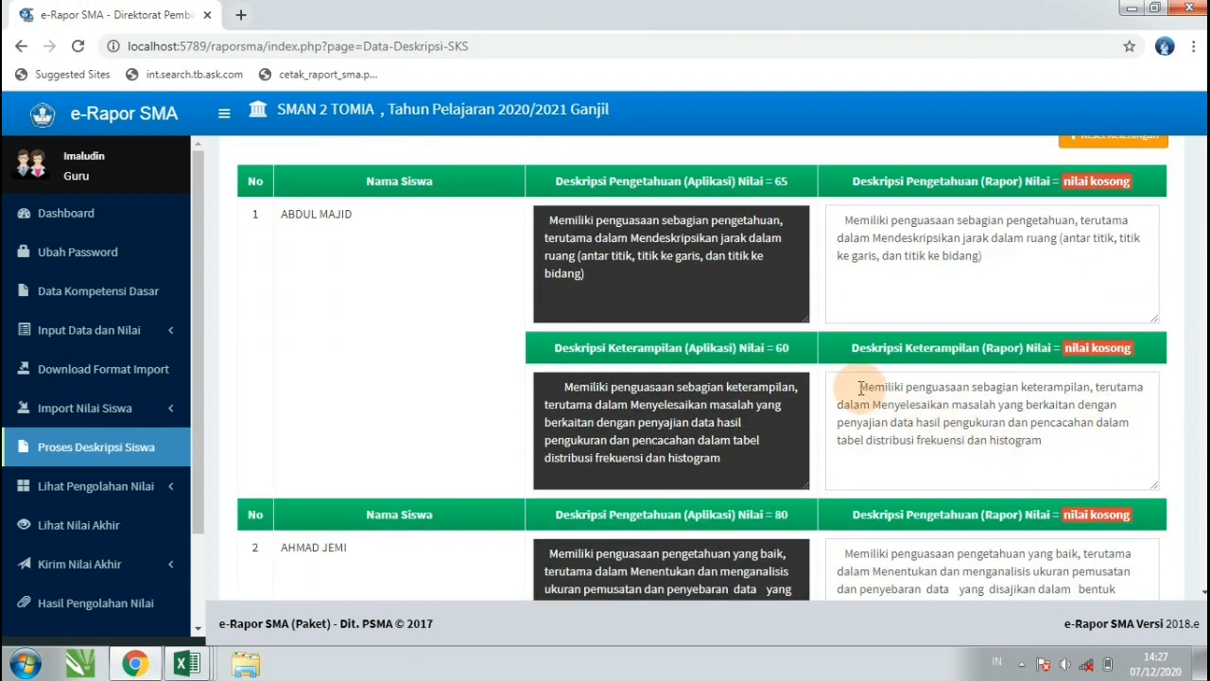
drag(858, 386, 1067, 444)
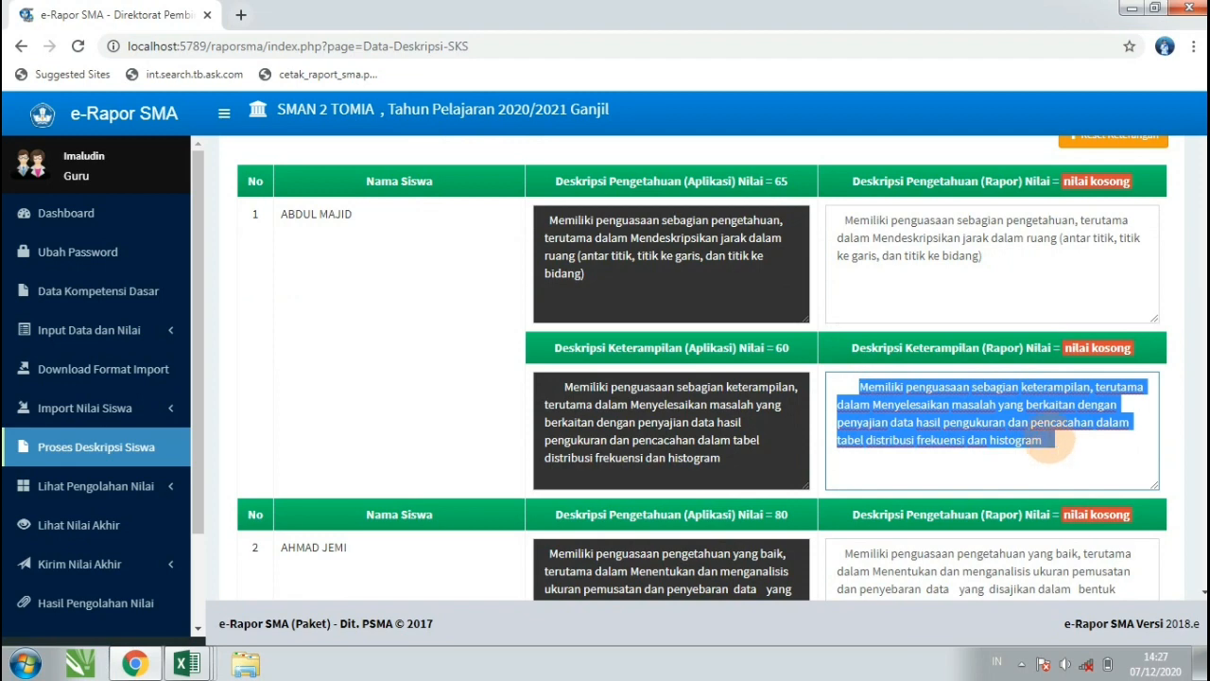
scroll(1190, 274, down, 5)
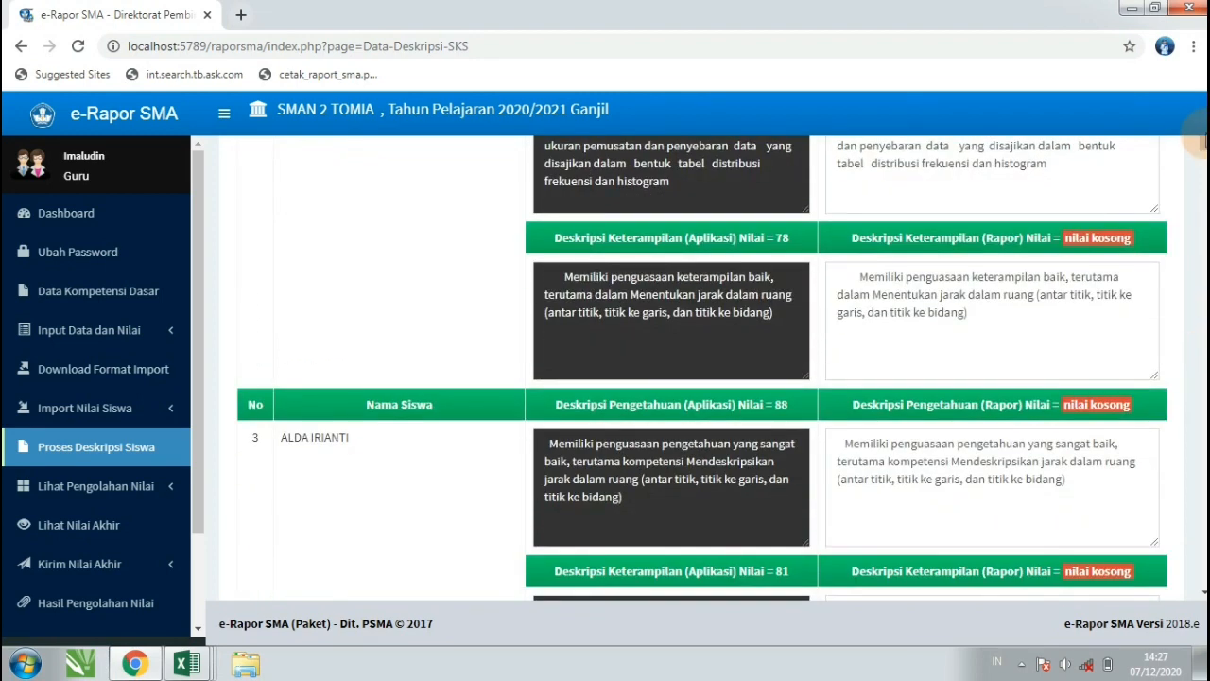
scroll(699, 369, down, 7)
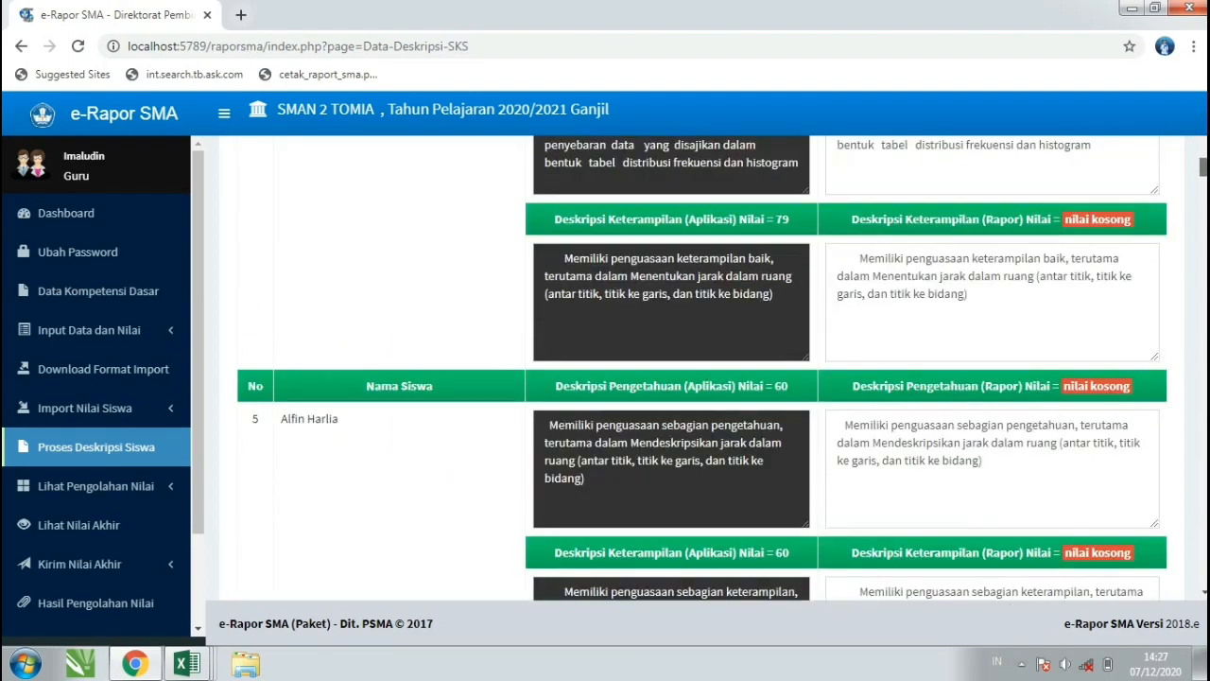
scroll(700, 369, down, 11)
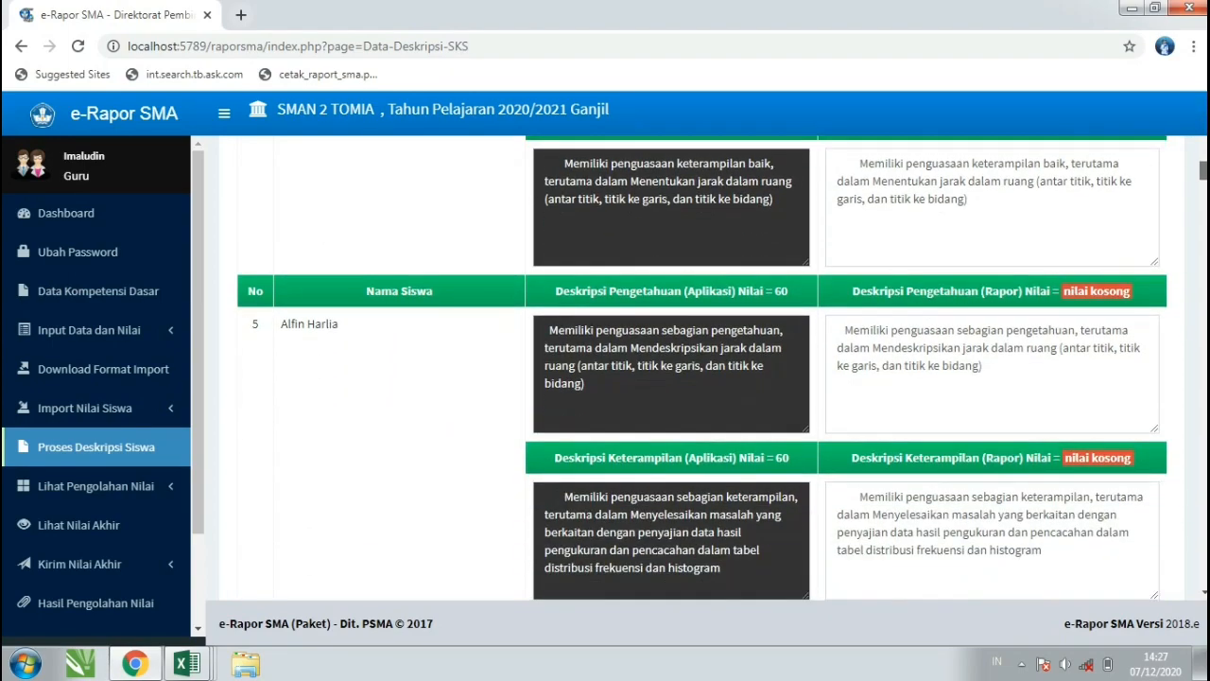
scroll(700, 368, down, 14)
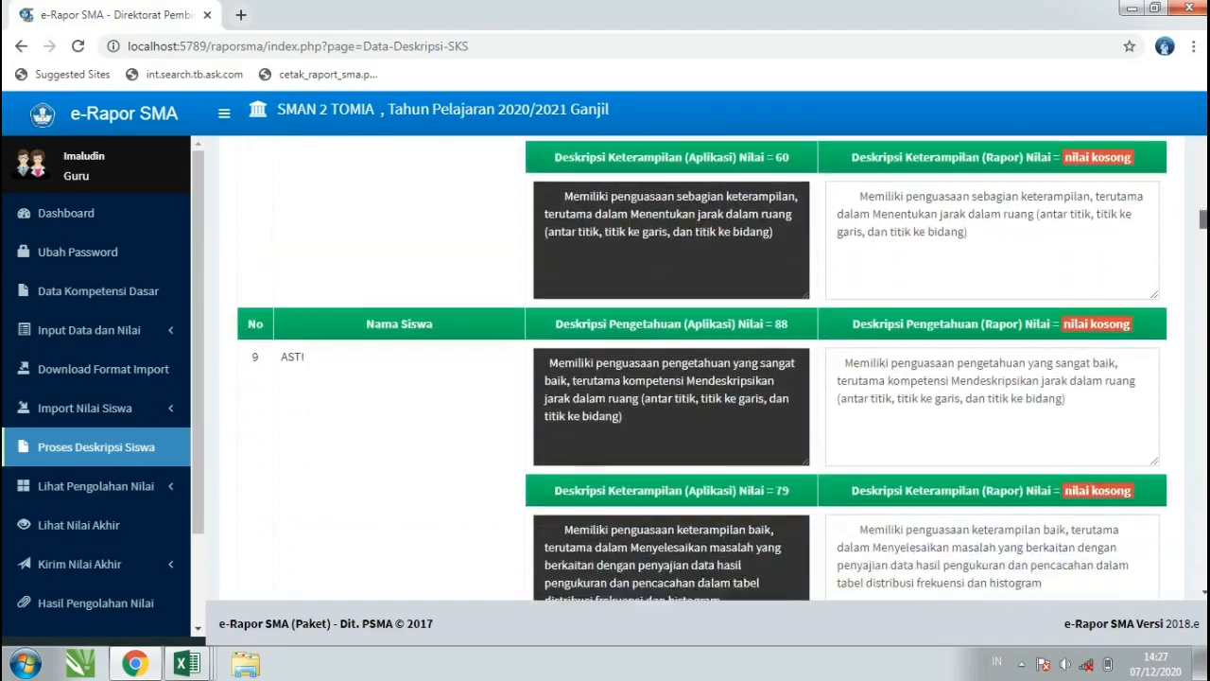
scroll(699, 368, down, 15)
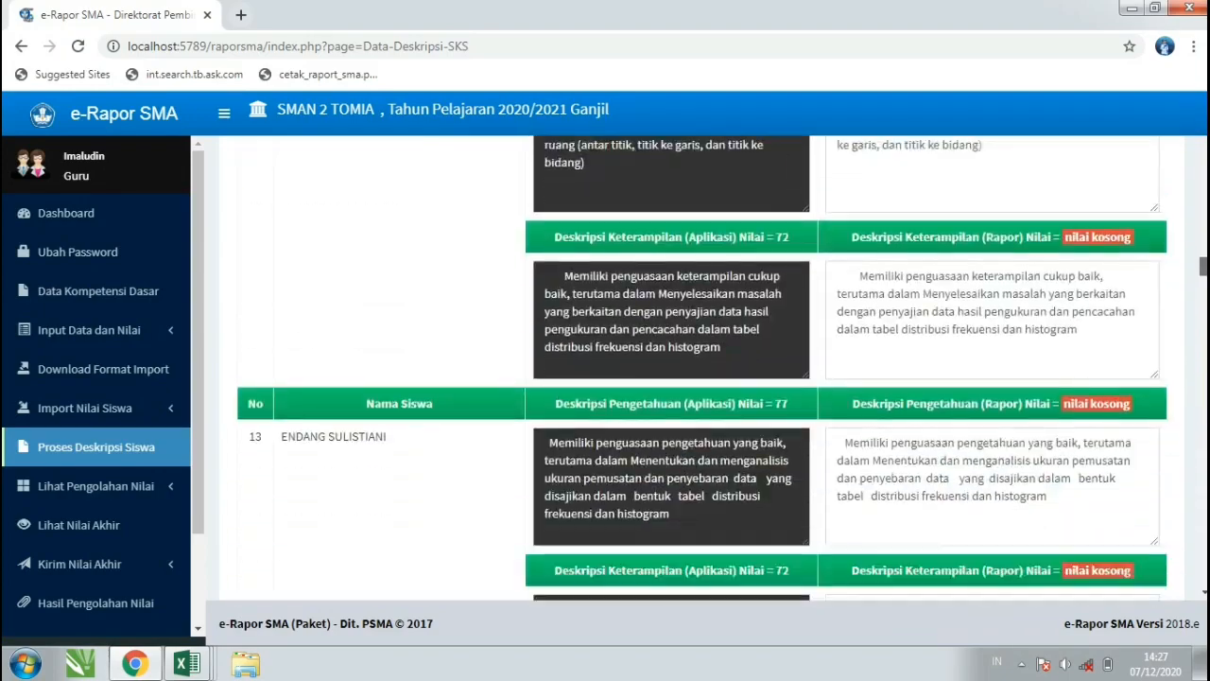
Step: Check the remaining Aplikasi and Rapor descriptions through student 37, plus the first student's Deskripsi Keterampilan (Rapor) text
scroll(699, 369, down, 18)
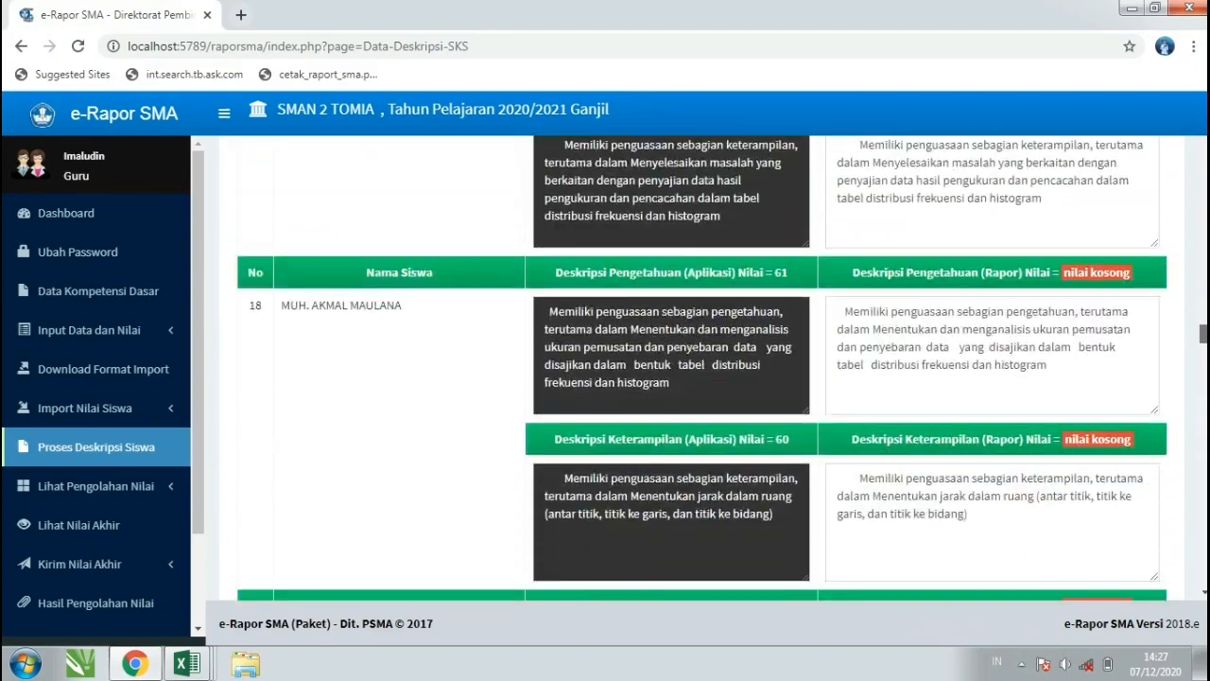
scroll(700, 368, down, 16)
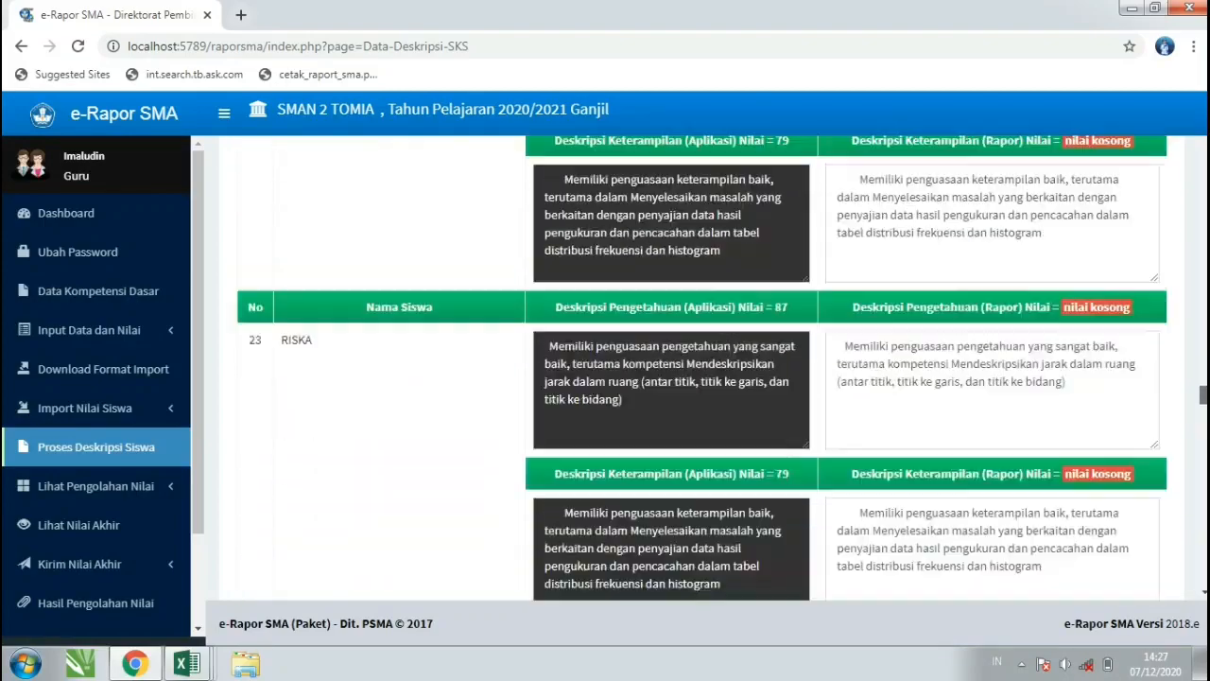
scroll(700, 369, down, 16)
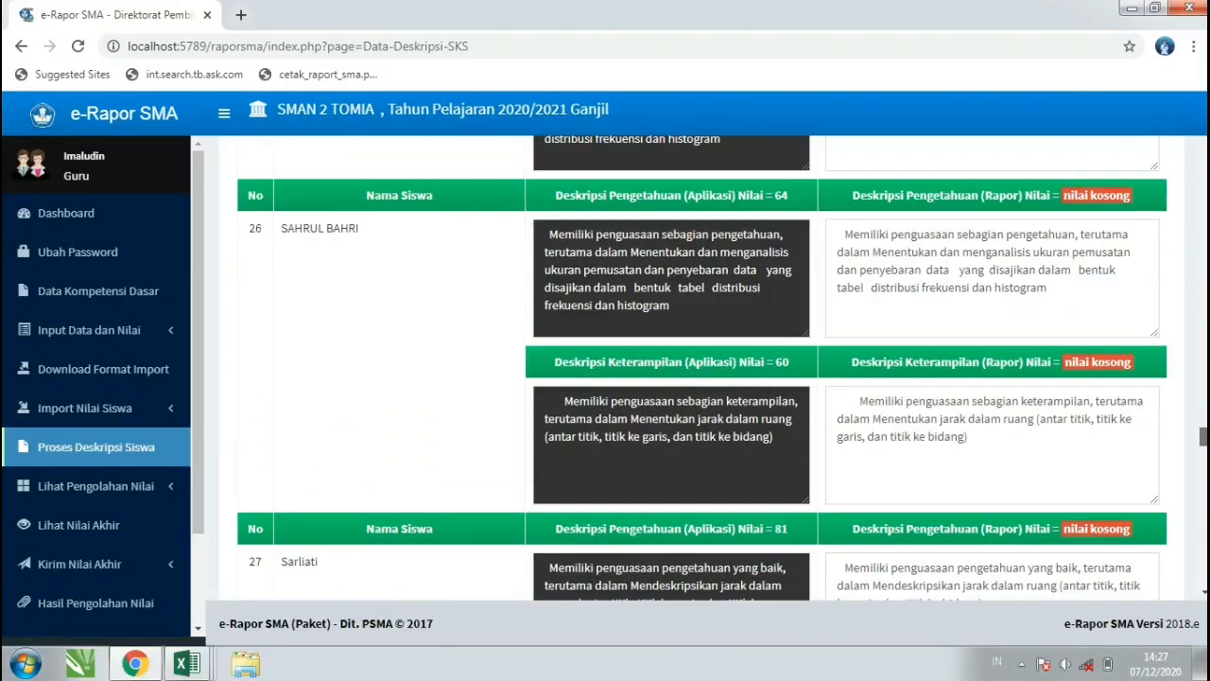
scroll(699, 369, down, 6)
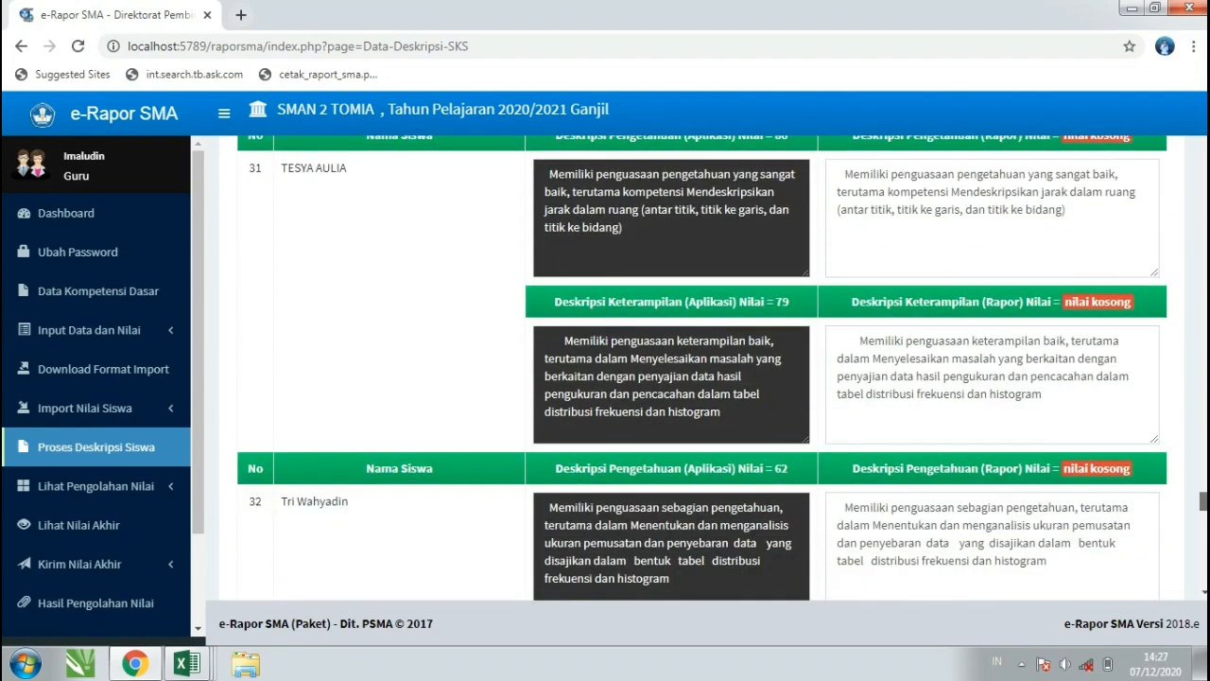
scroll(700, 369, down, 13)
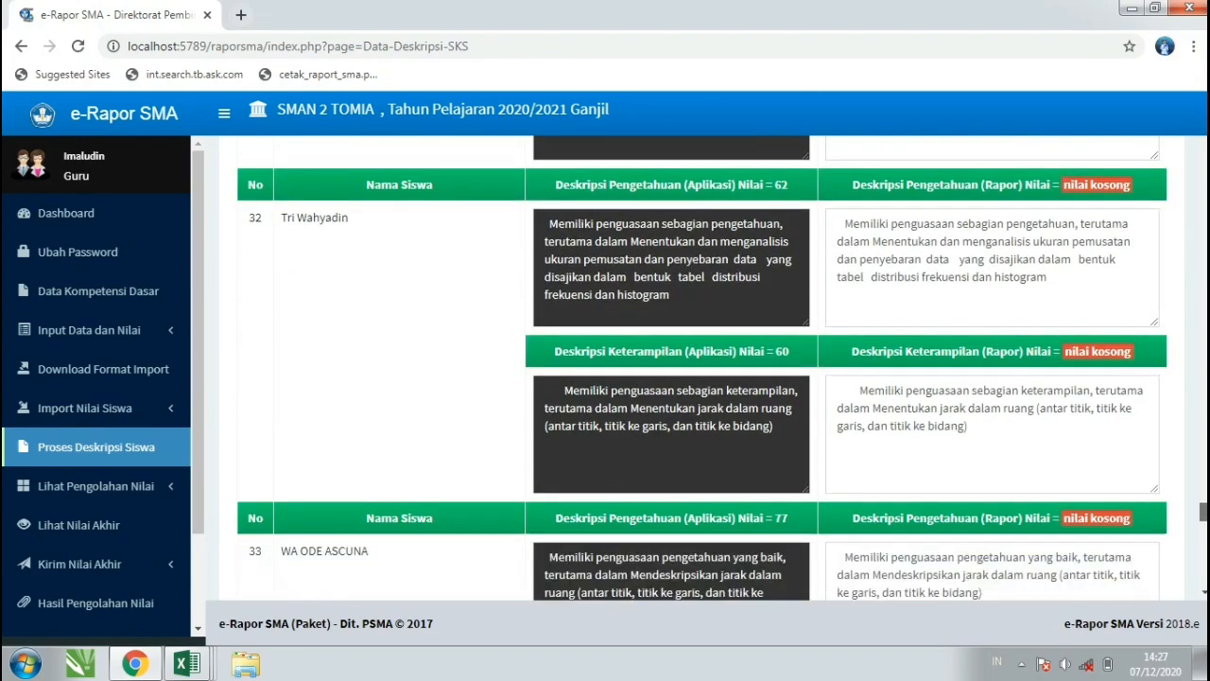
scroll(699, 369, down, 9)
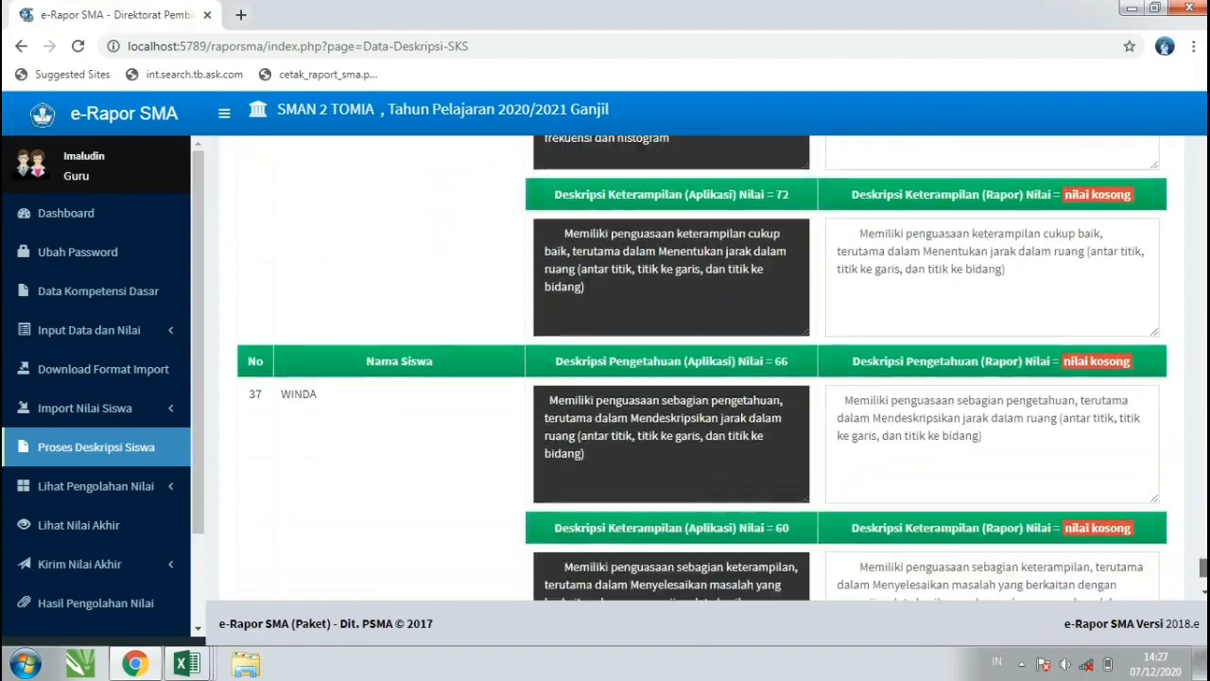
drag(1203, 575, 1204, 114)
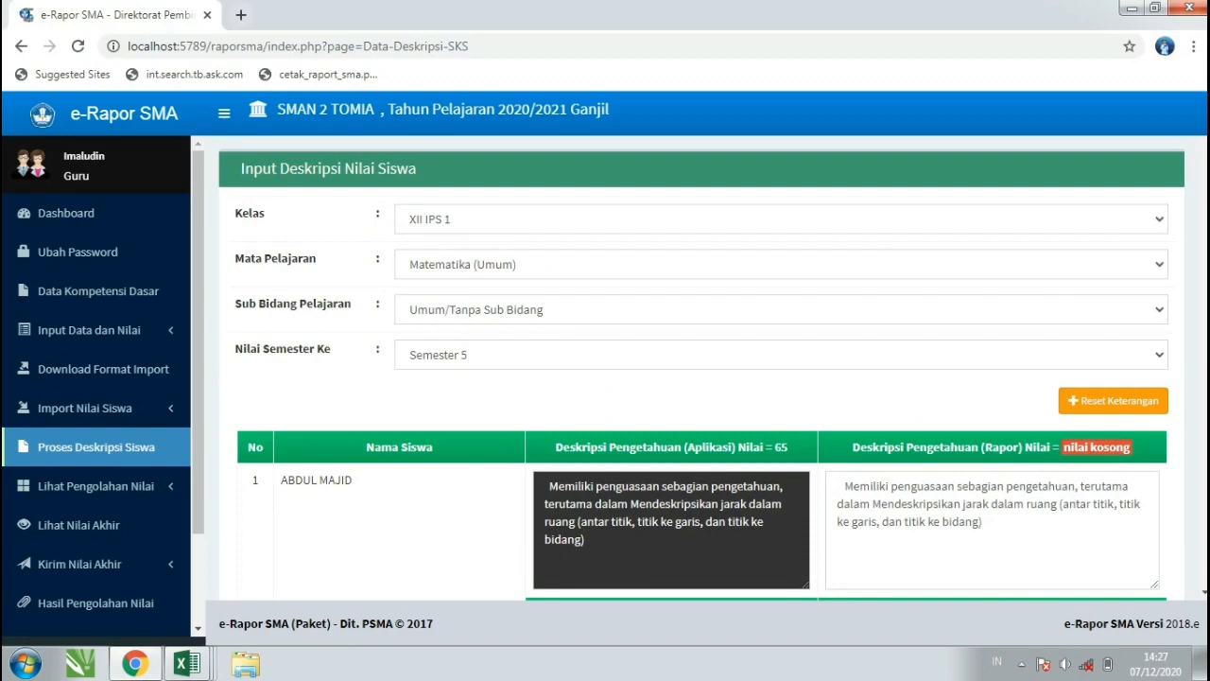
scroll(699, 369, down, 1)
scroll(700, 368, down, 2)
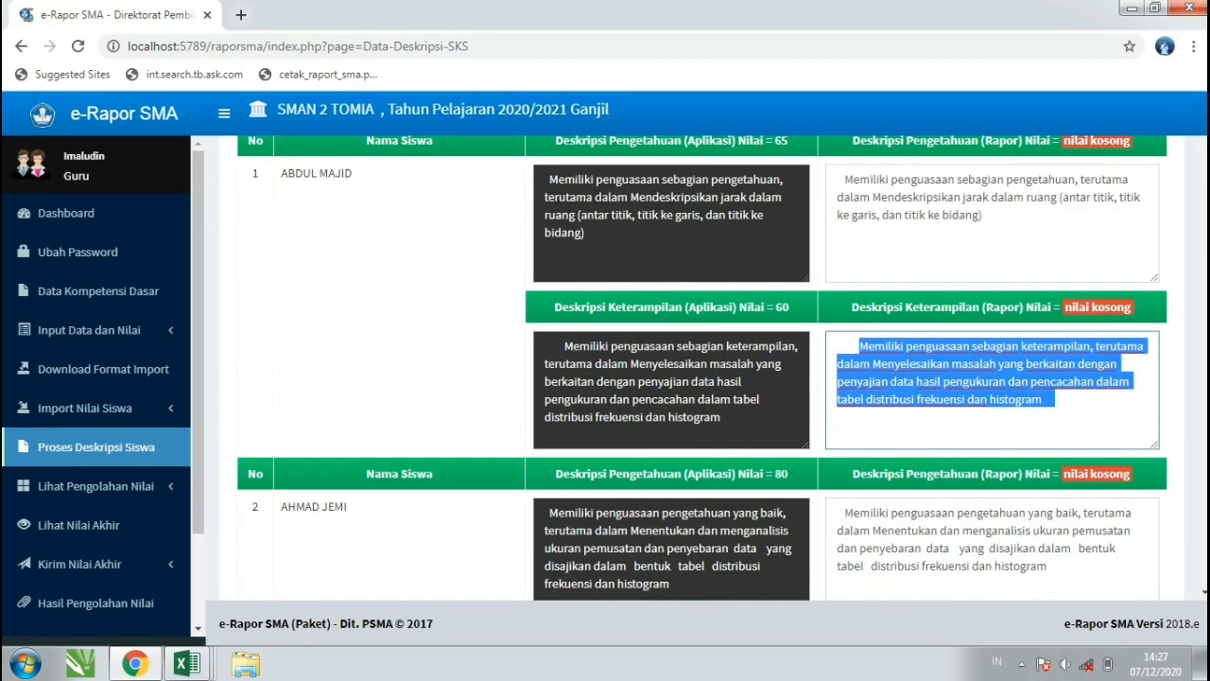
click(1045, 397)
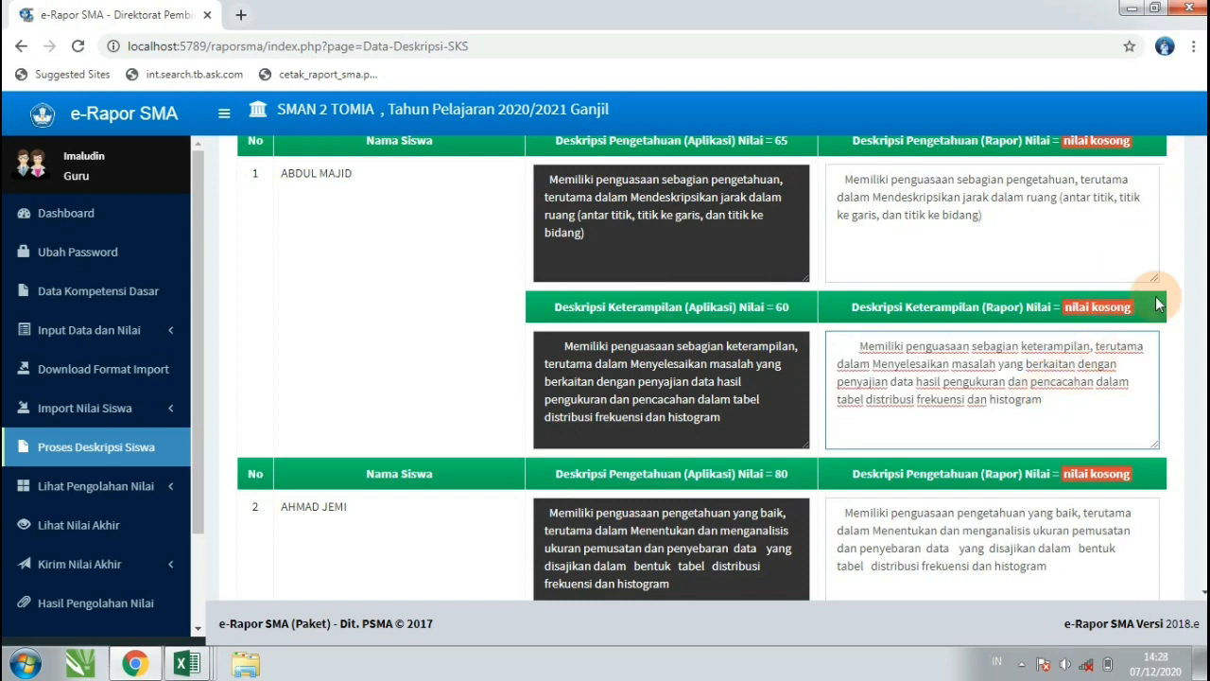
Step: Save the processed Pengetahuan and Keterampilan descriptions for the whole XII IPS 1 student list and acknowledge the result
scroll(1190, 187, down, 3)
drag(1203, 143, 1204, 574)
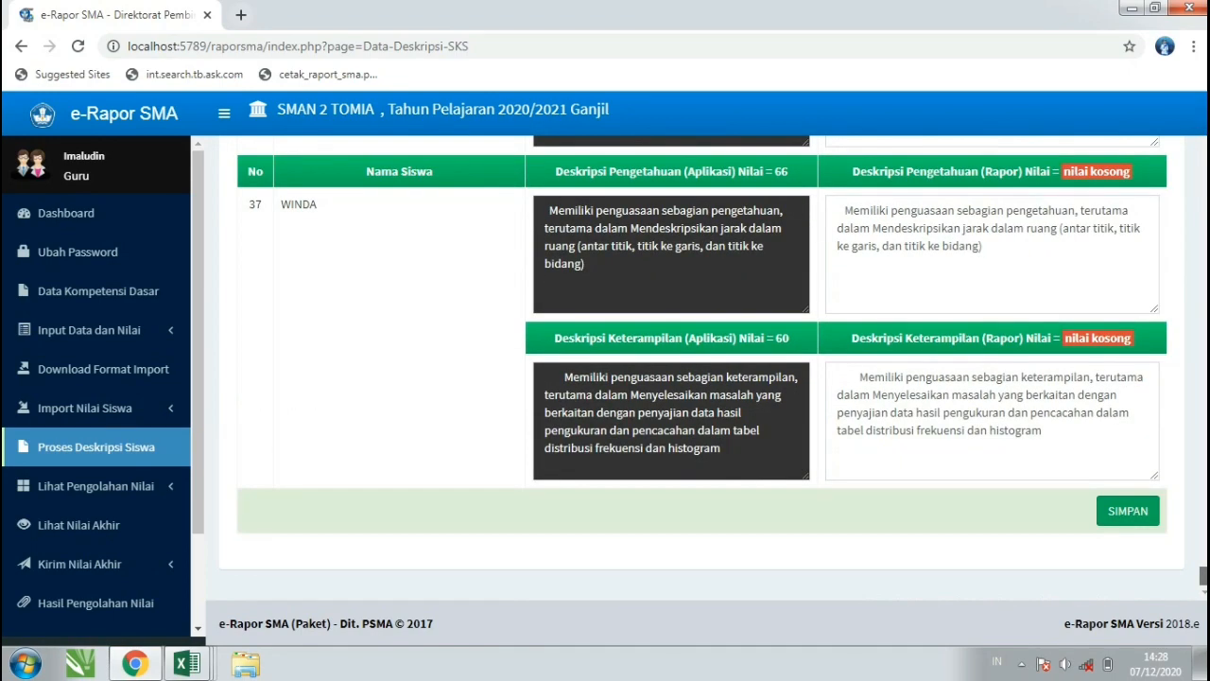
click(1128, 513)
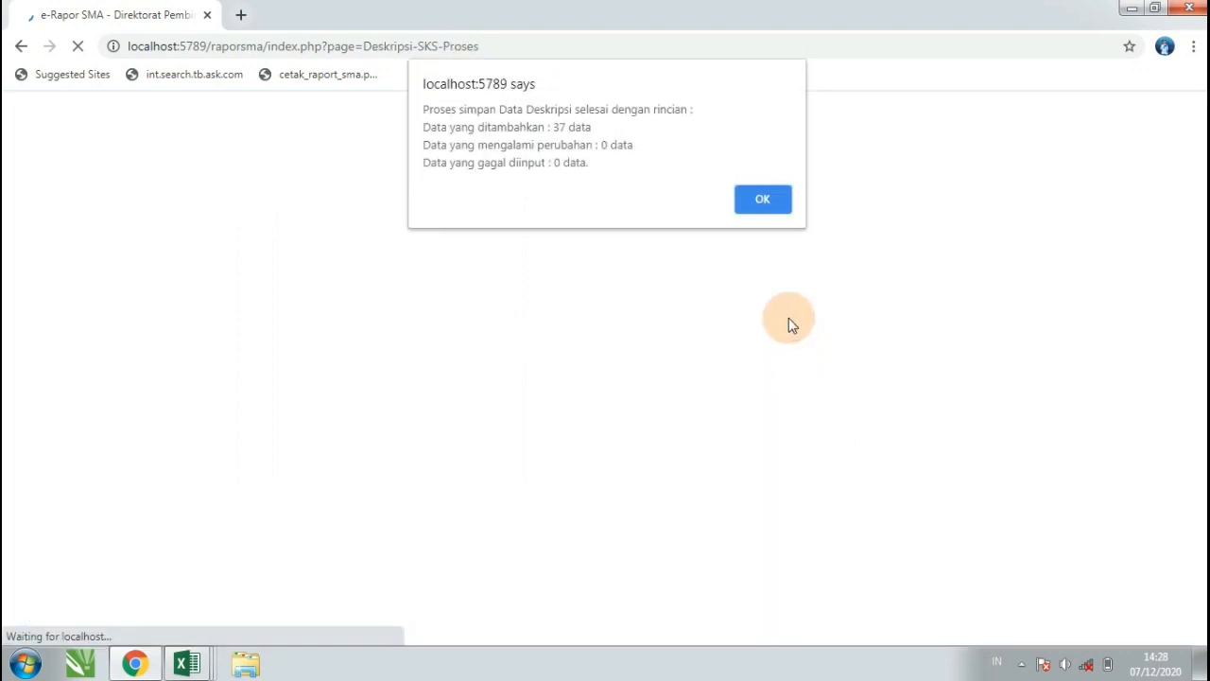
click(763, 199)
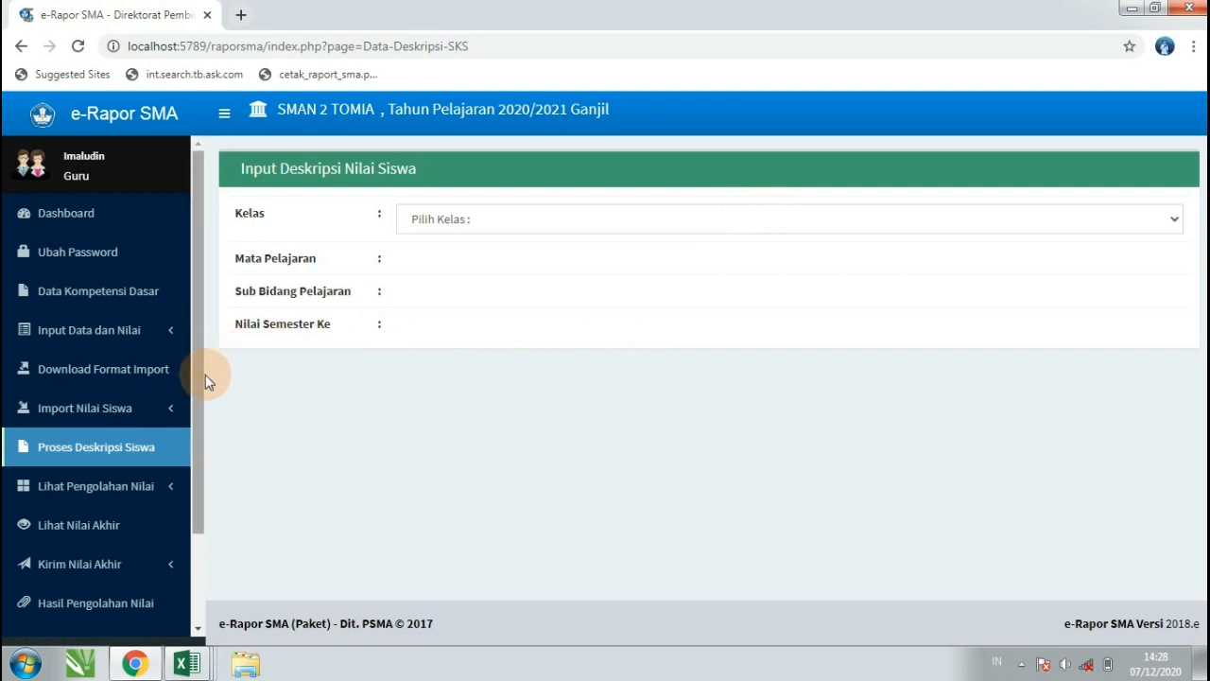
Step: View the Nilai Pengetahuan processing results for XII IPS 1, Matematika (Umum), Umum / Tanpa sub bidang, and examine the students' 3.1 and 3.2 grades
click(139, 498)
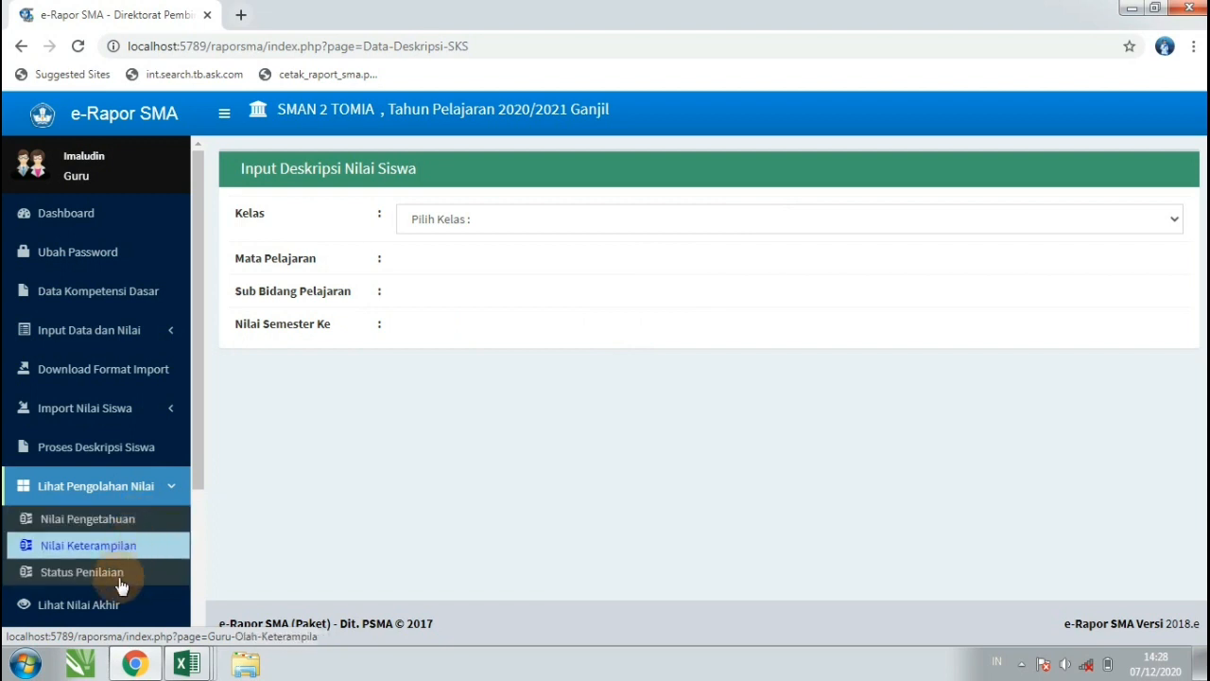
click(127, 521)
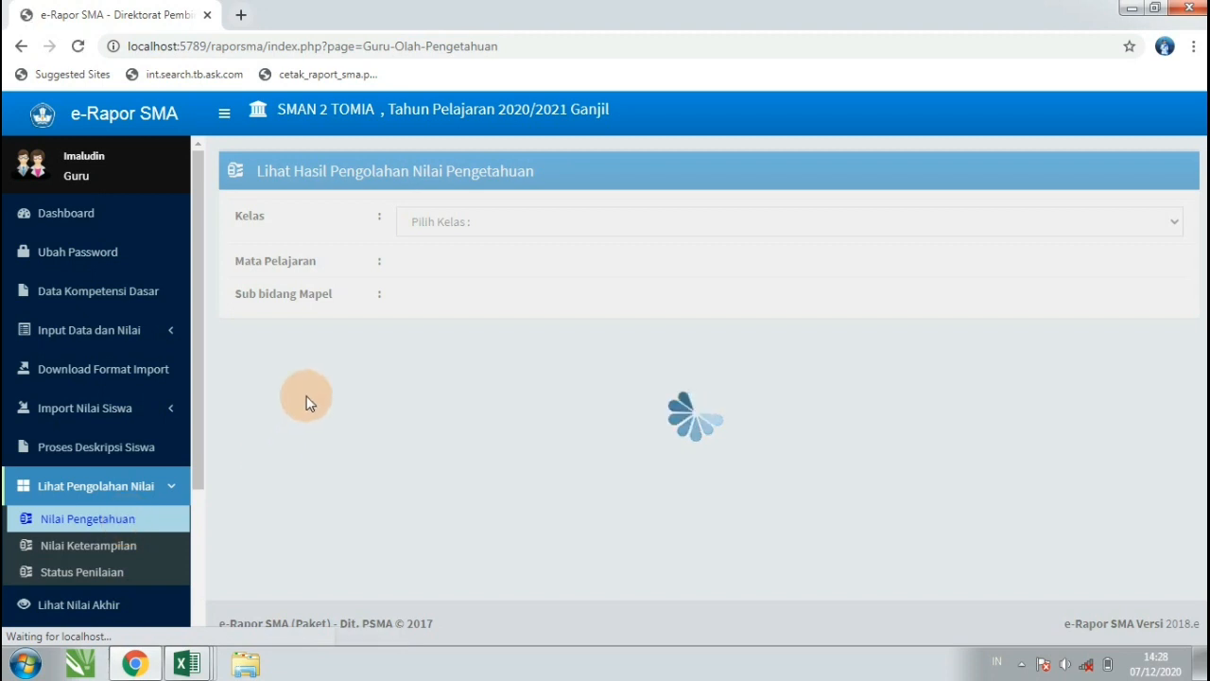
click(475, 227)
click(462, 263)
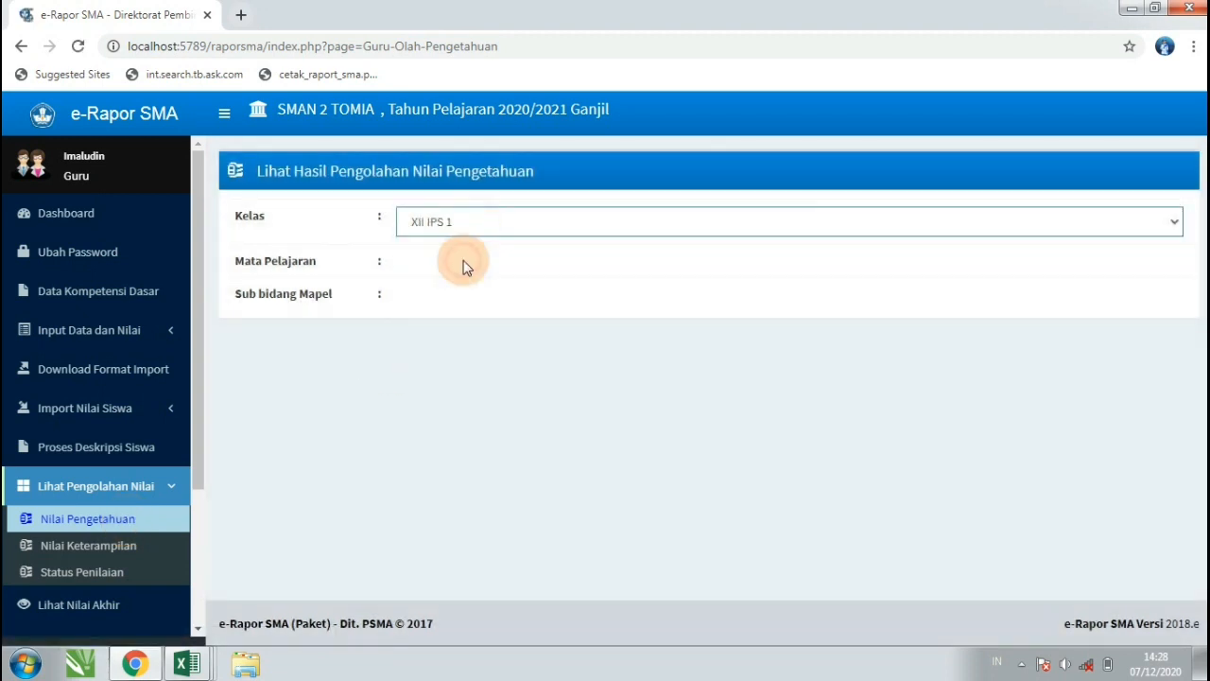
click(462, 266)
click(464, 306)
click(463, 312)
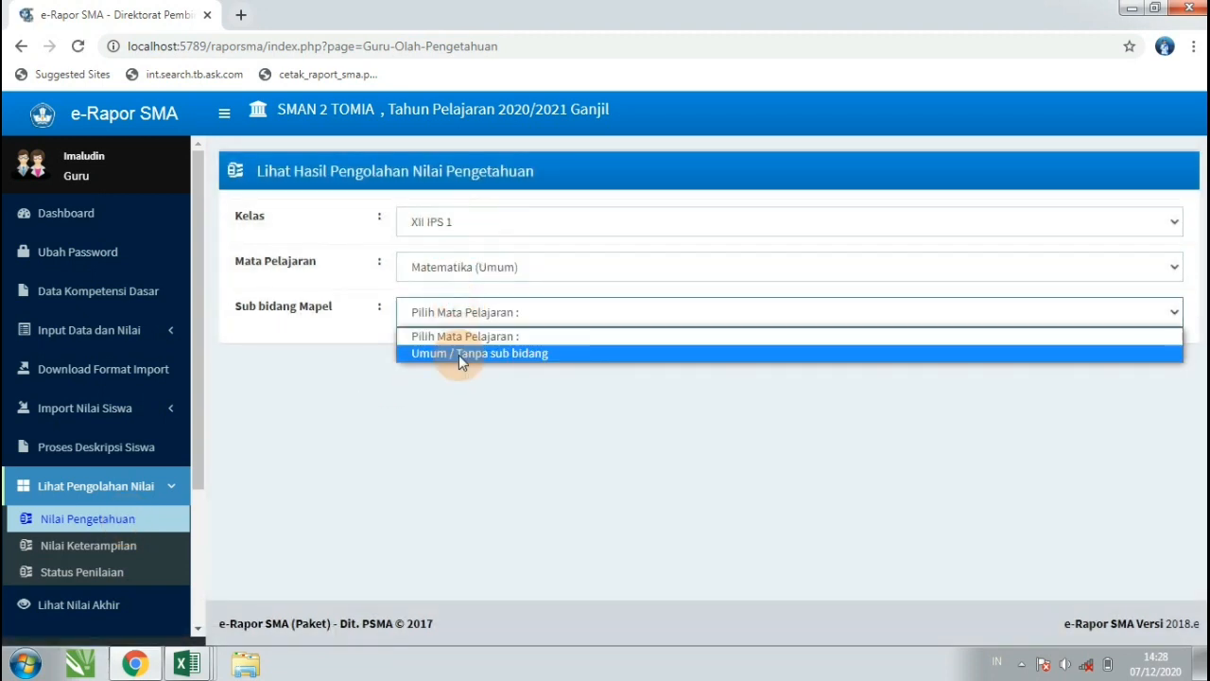
click(459, 355)
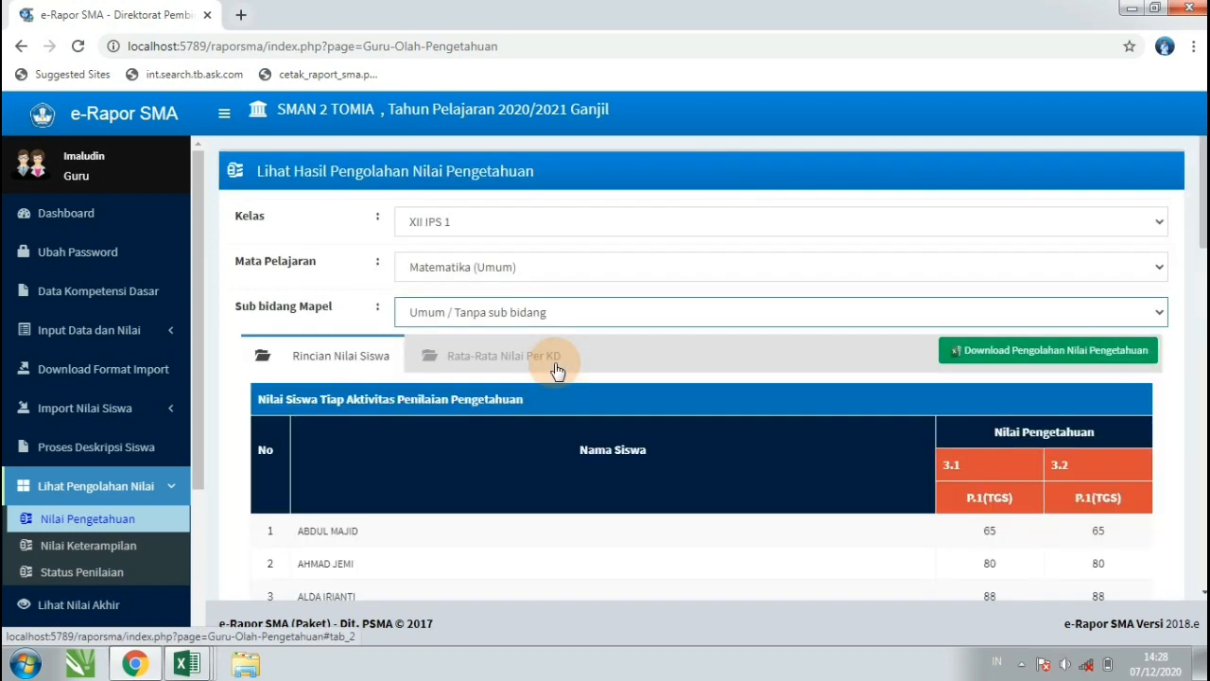
scroll(751, 452, down, 2)
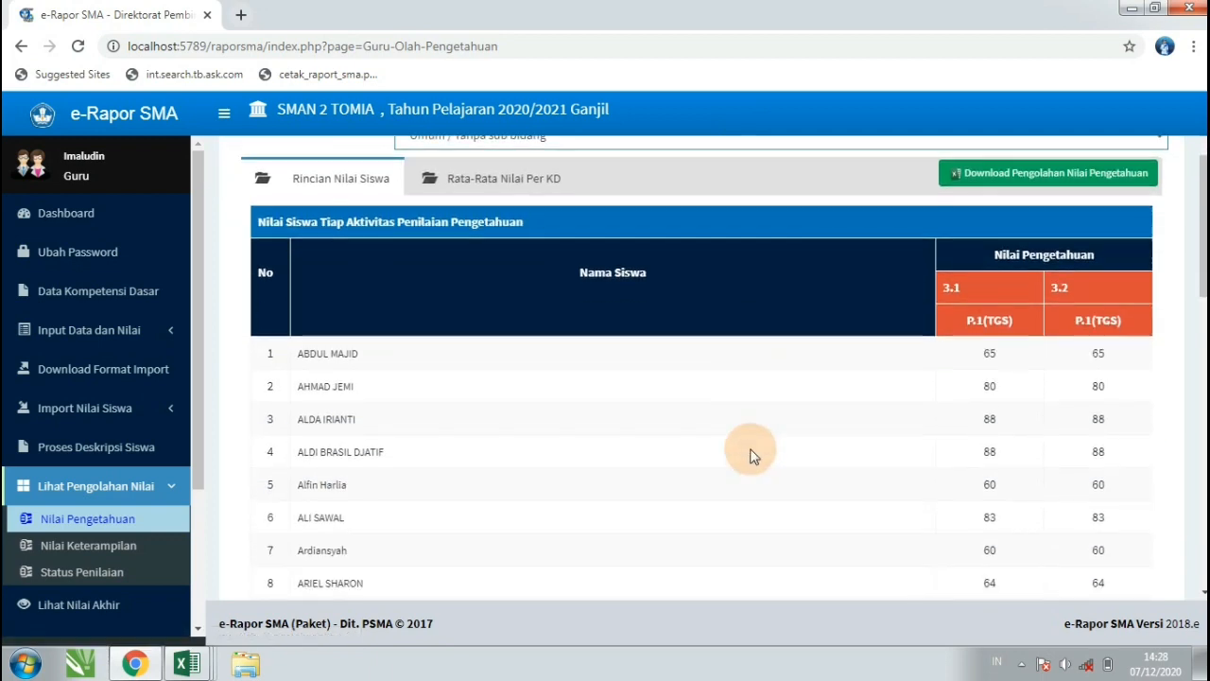
scroll(1058, 346, down, 8)
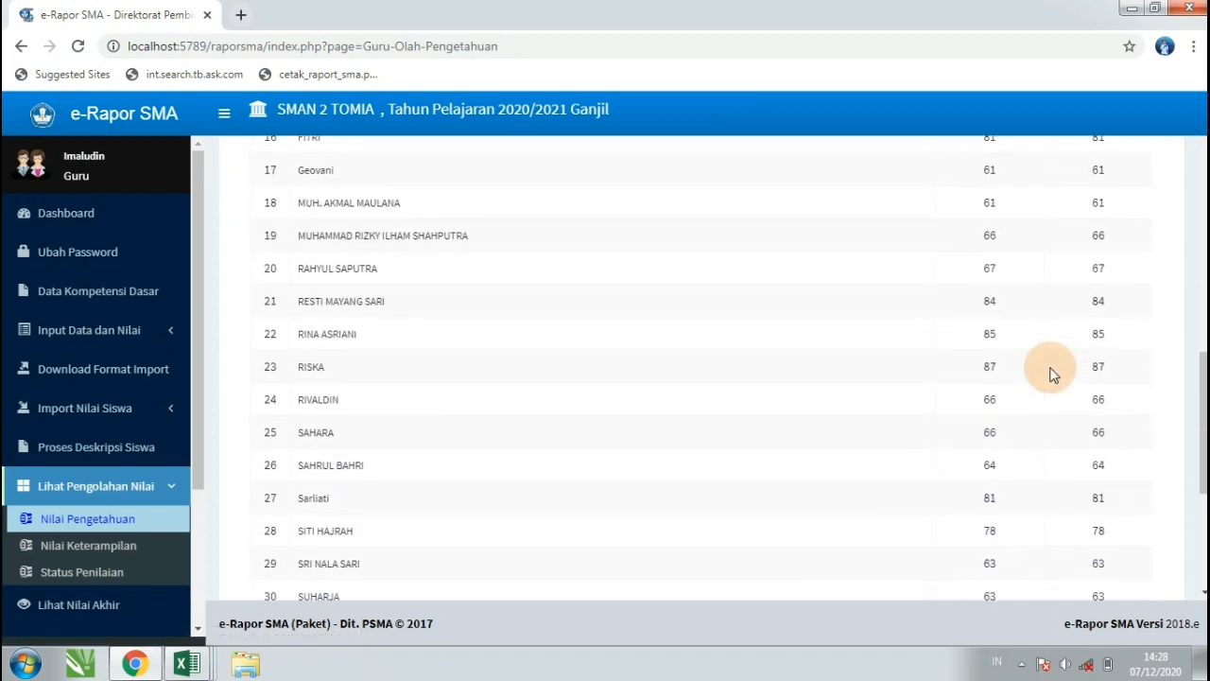
scroll(1053, 374, down, 2)
Step: View the Nilai Keterampilan processing results for XII IPS 1, Matematika (Umum), Umum / Tanpa sub bidang, and check the Status Penilaian overview
click(100, 545)
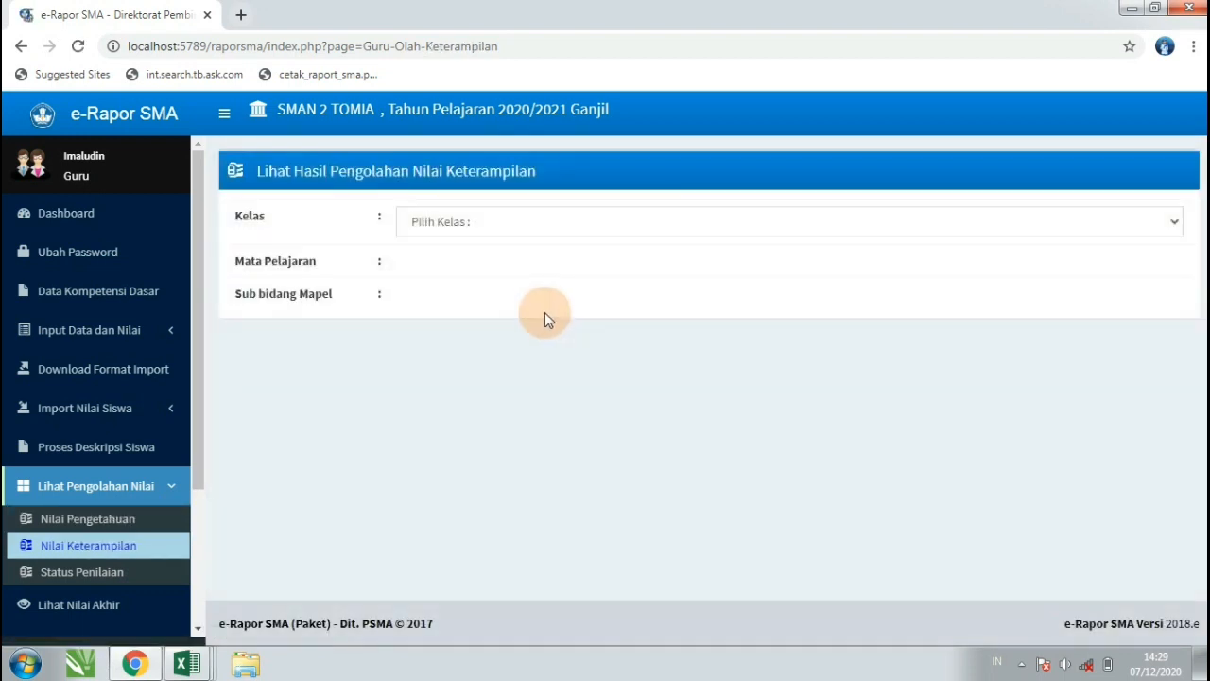
click(508, 220)
click(495, 262)
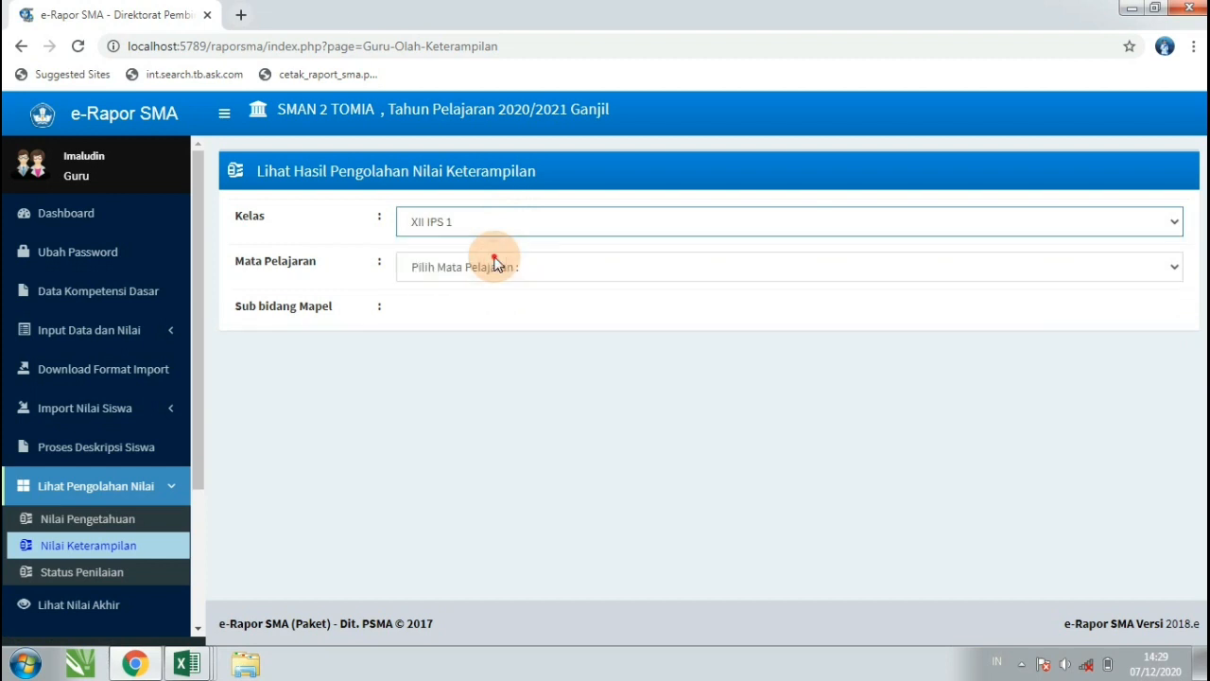
click(495, 267)
click(484, 312)
click(473, 312)
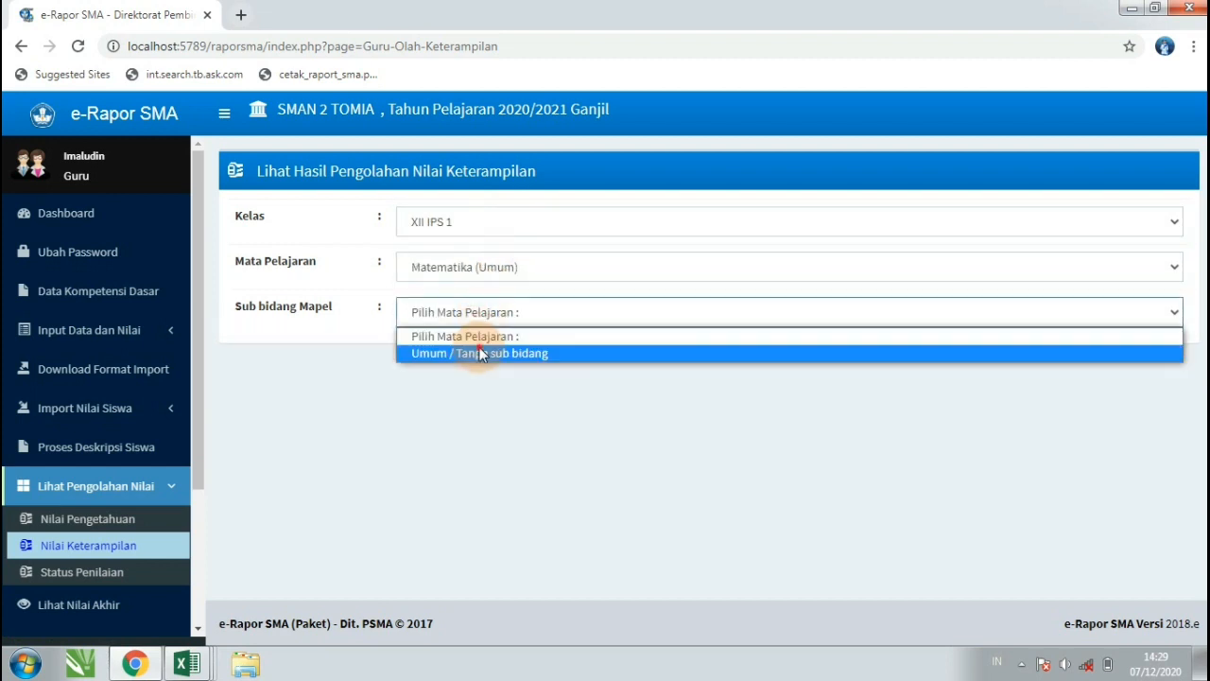
click(481, 350)
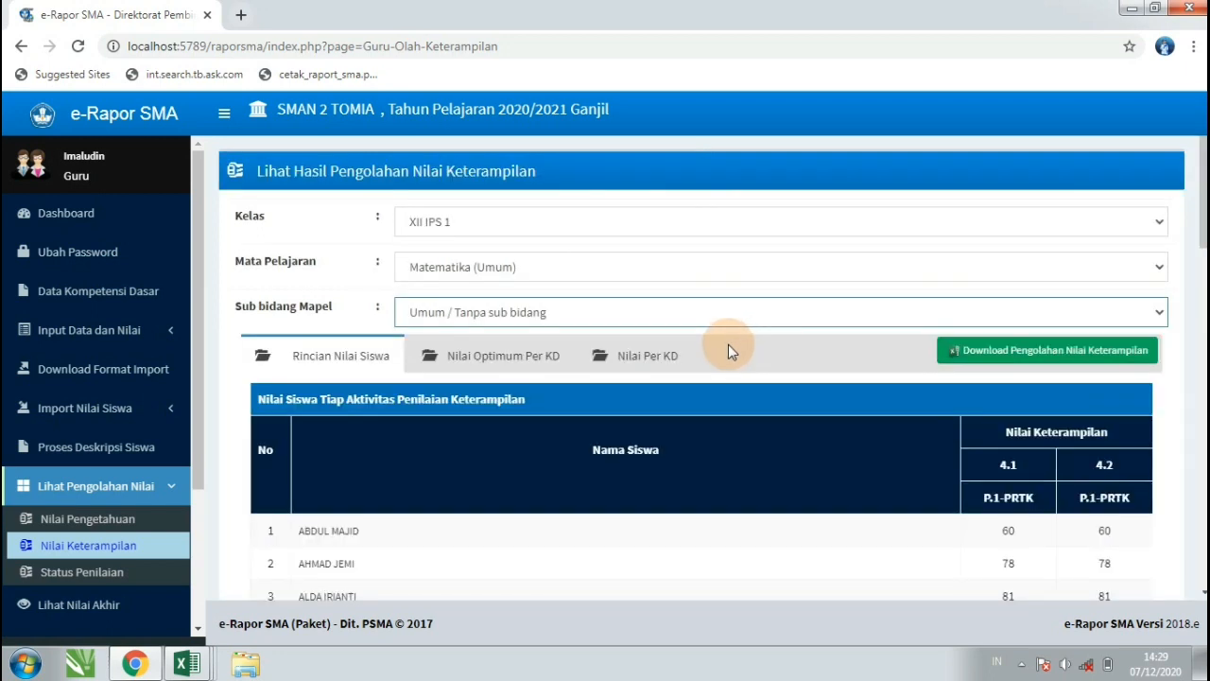
scroll(699, 378, down, 13)
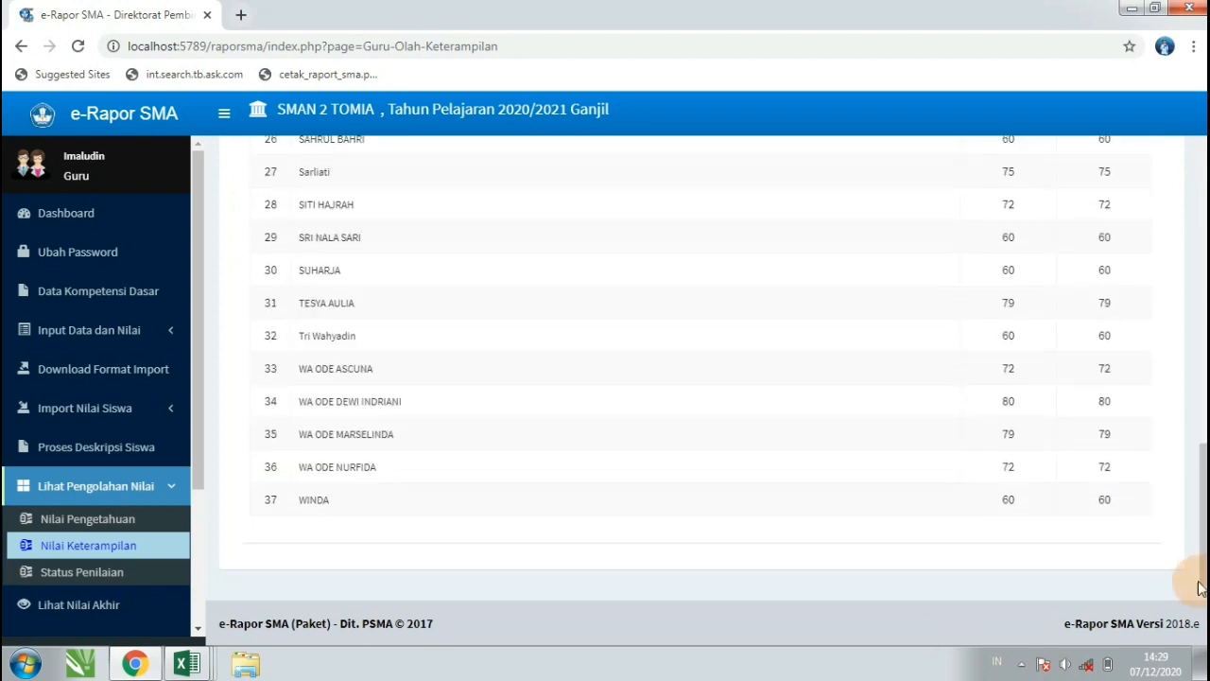
click(110, 580)
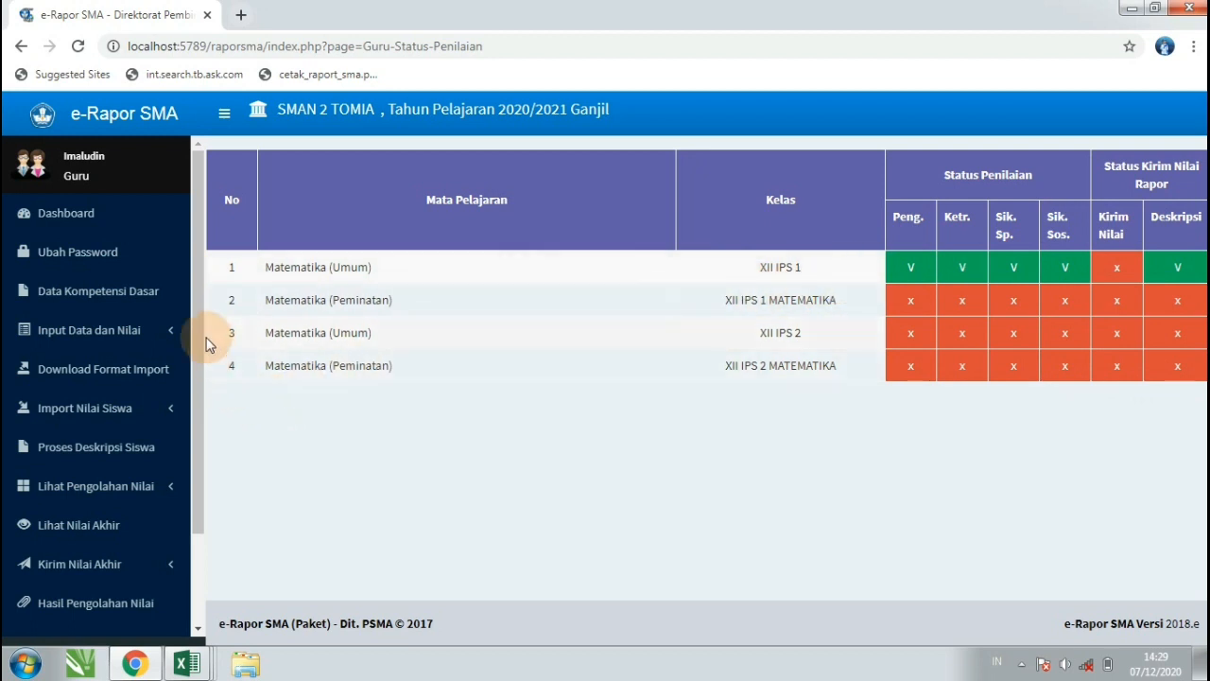
Step: Load the Kirim Nilai Akhir list for class XII IPS 1, Matematika (Umum), Umum/Tanpa Sub Bidang, Semester 5
drag(201, 327, 189, 421)
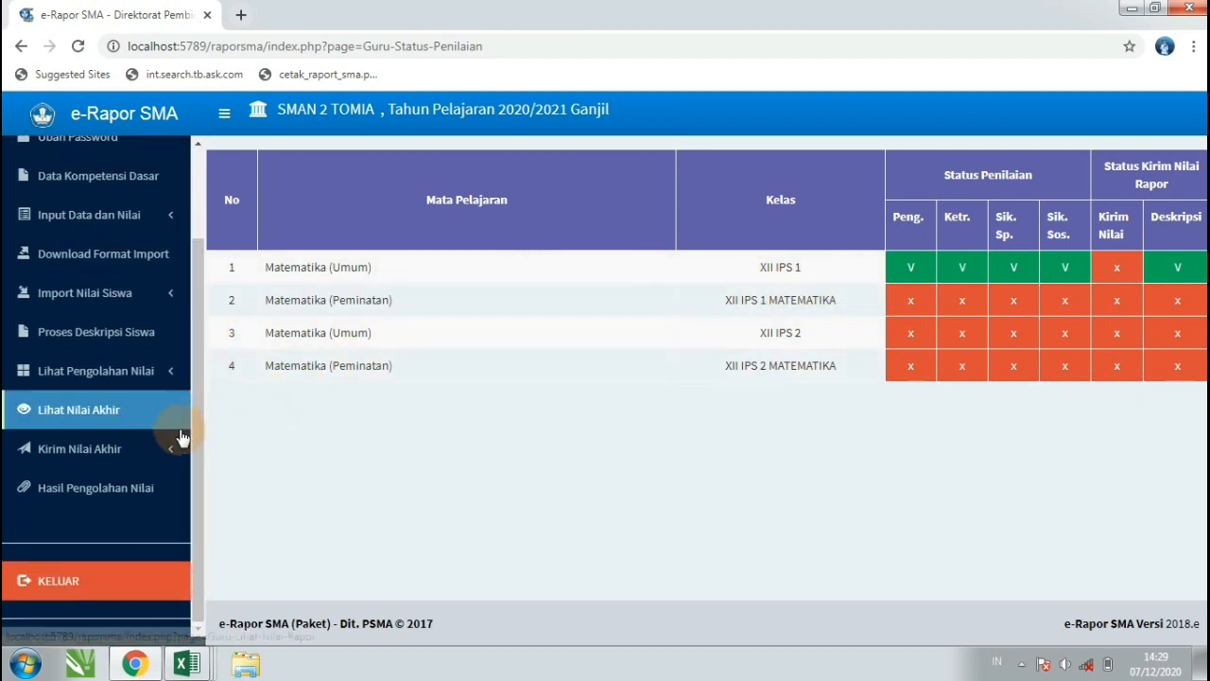
click(118, 458)
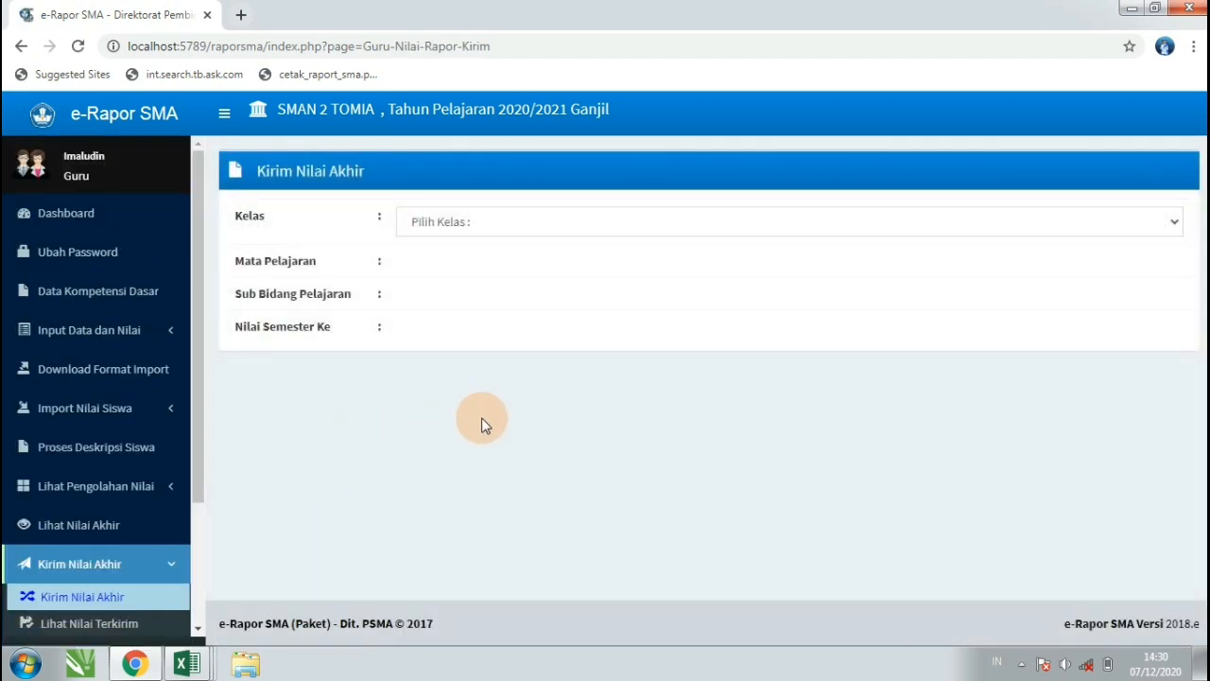
click(508, 224)
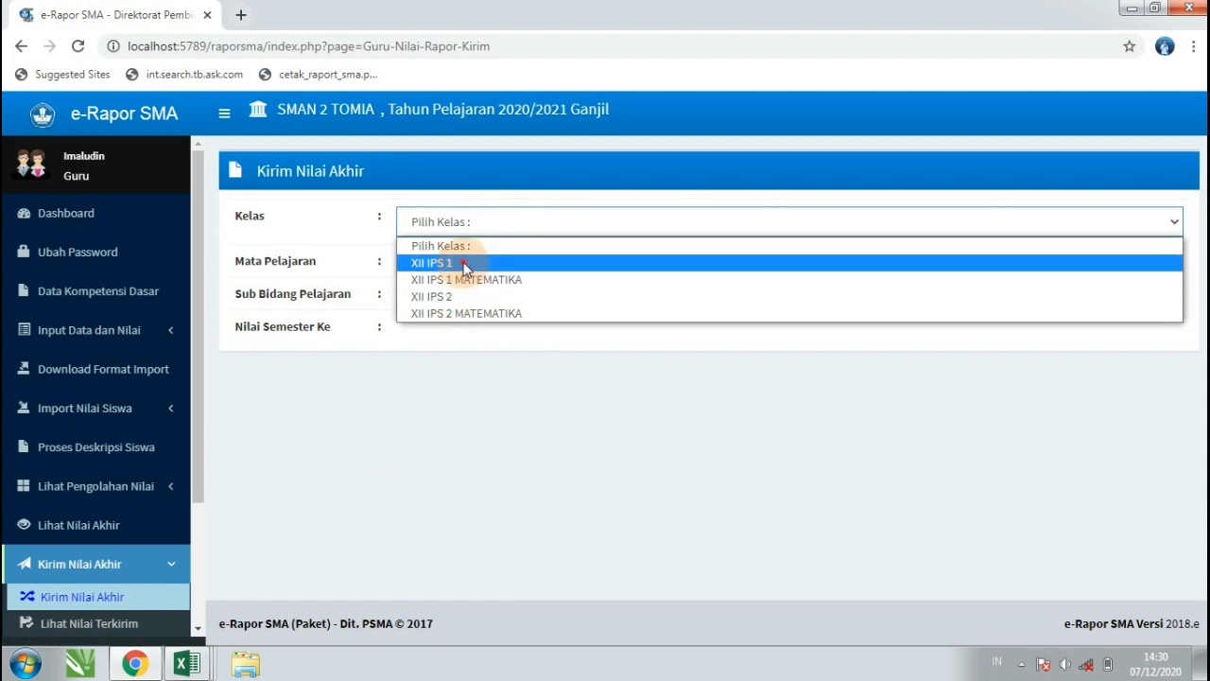
click(459, 263)
click(465, 267)
click(457, 308)
click(458, 314)
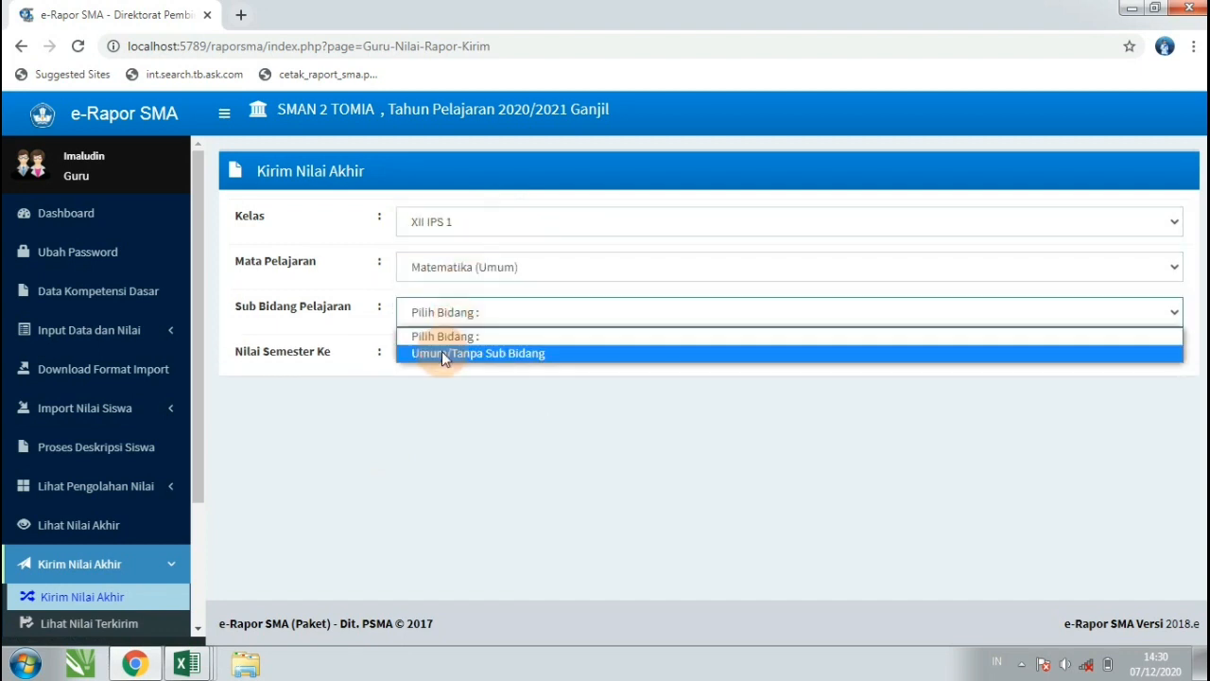
click(445, 351)
click(451, 355)
click(450, 400)
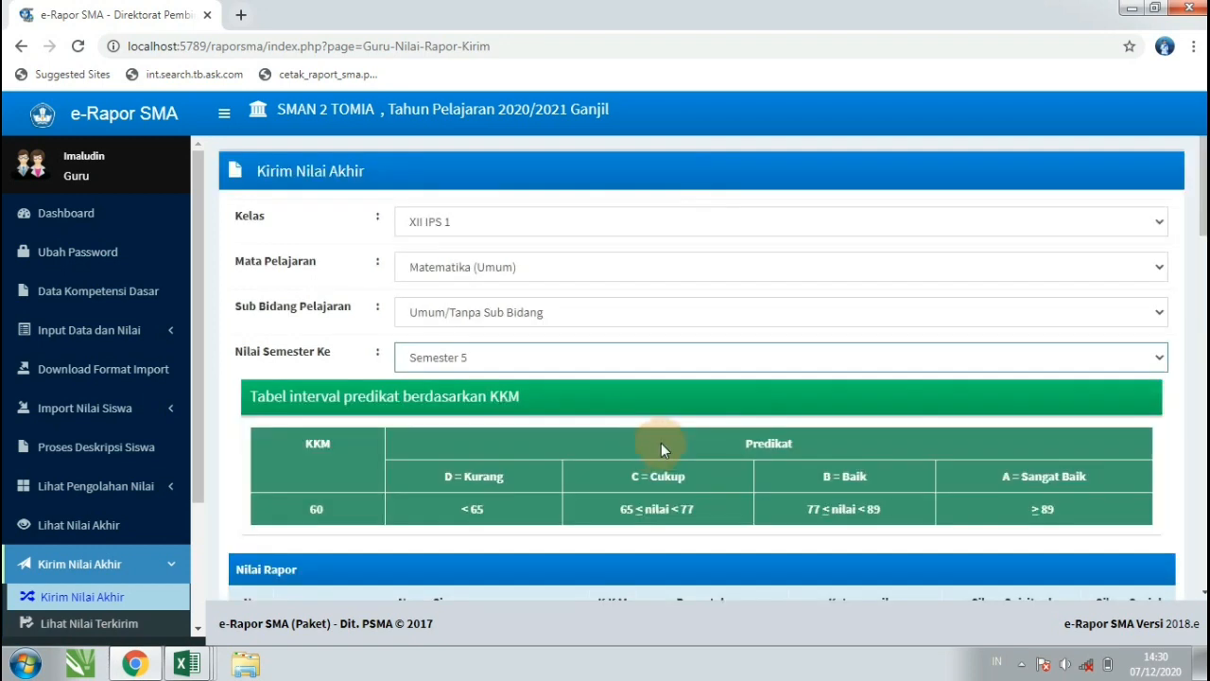
Step: Send the final grades of all listed XII IPS 1 students and acknowledge the result
drag(1203, 198, 1172, 570)
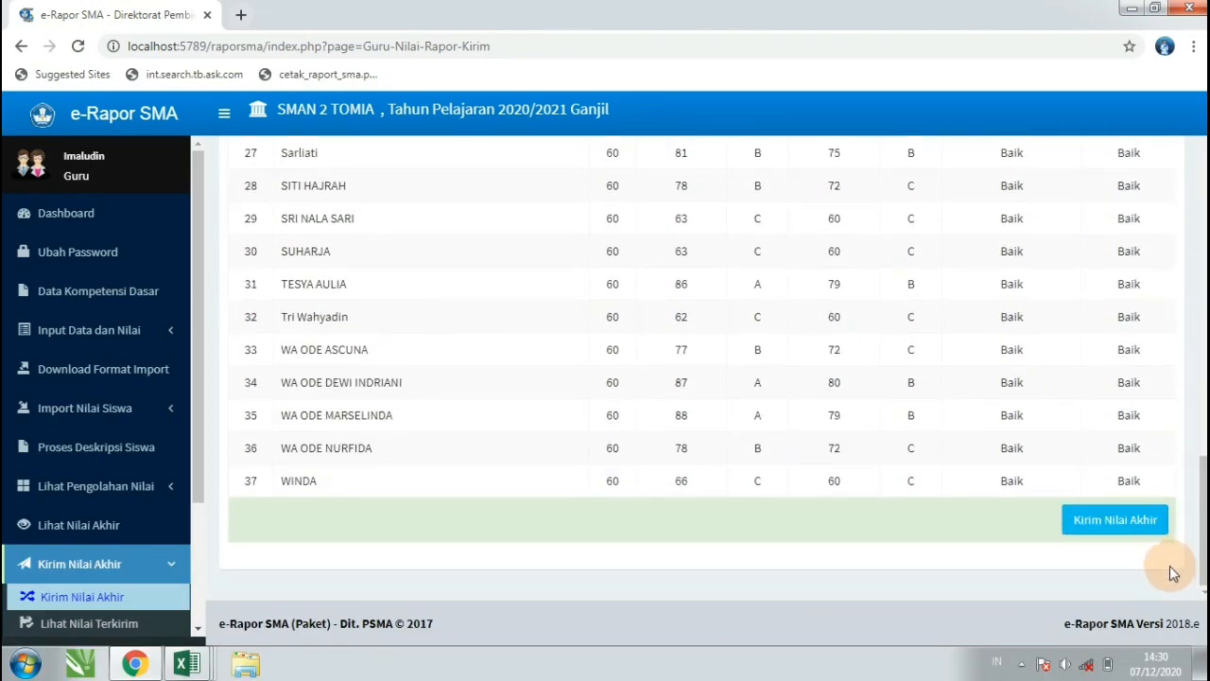
click(1130, 525)
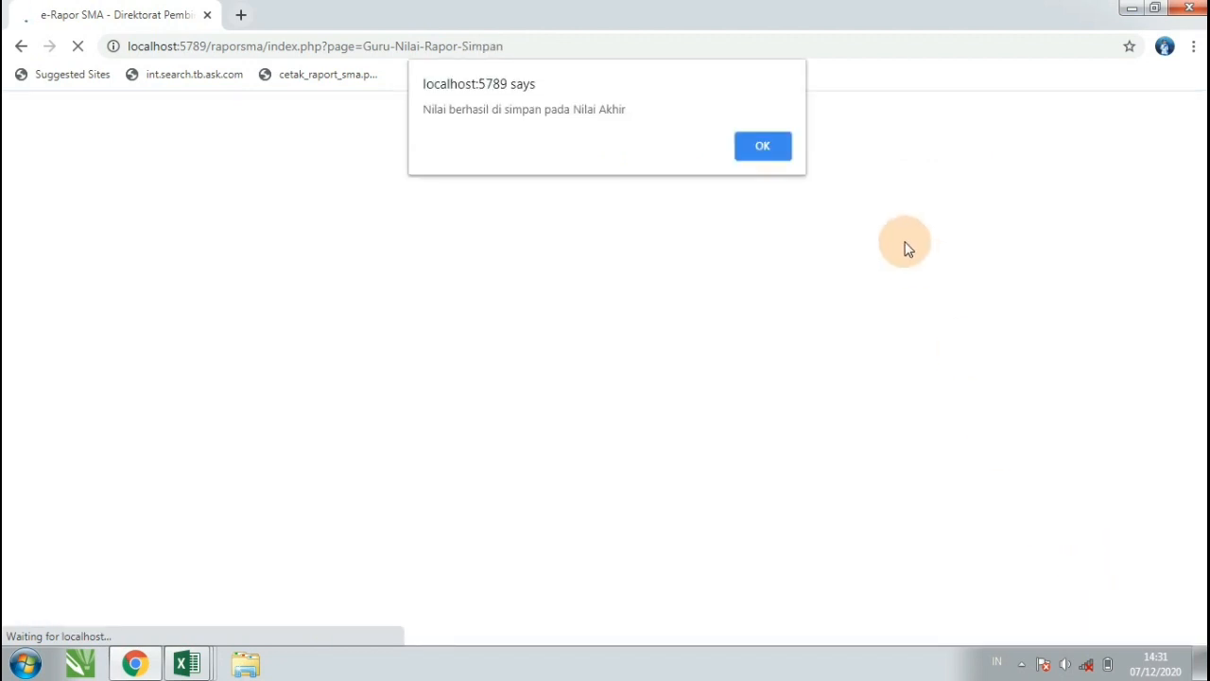
click(756, 150)
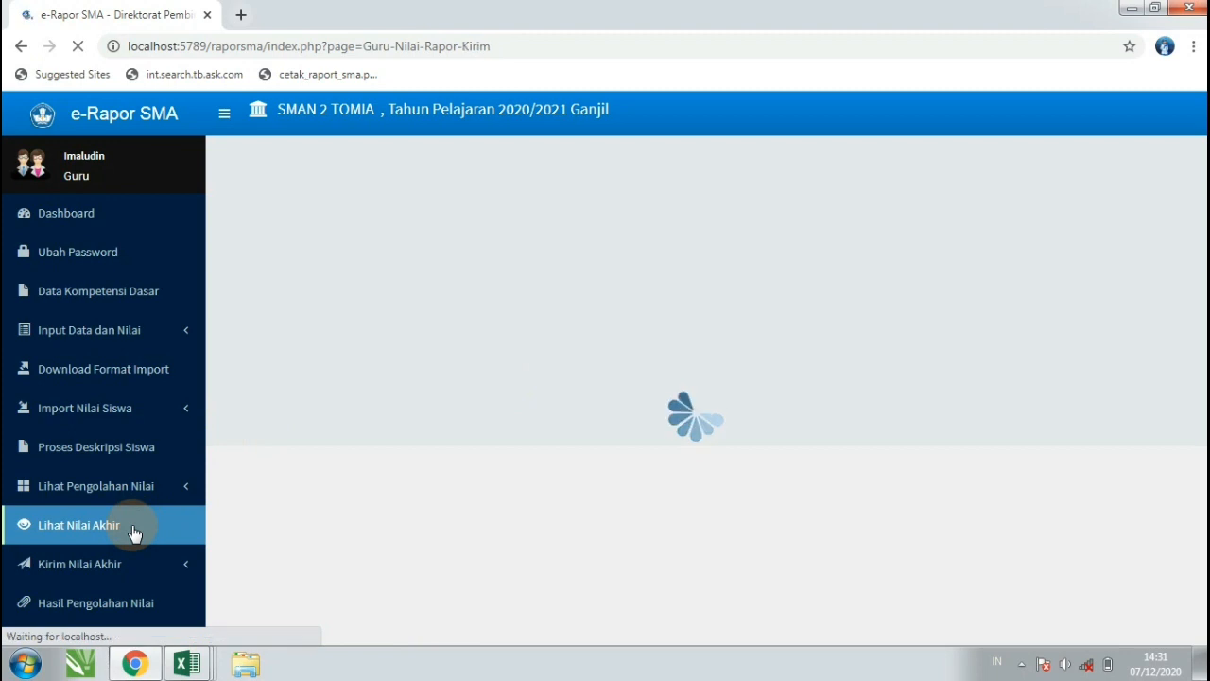
Step: View the sent final grades (Lihat Nilai Terkirim) for class XII IPS 1, Matematika (Umum), through the end of the student list
scroll(170, 498, down, 3)
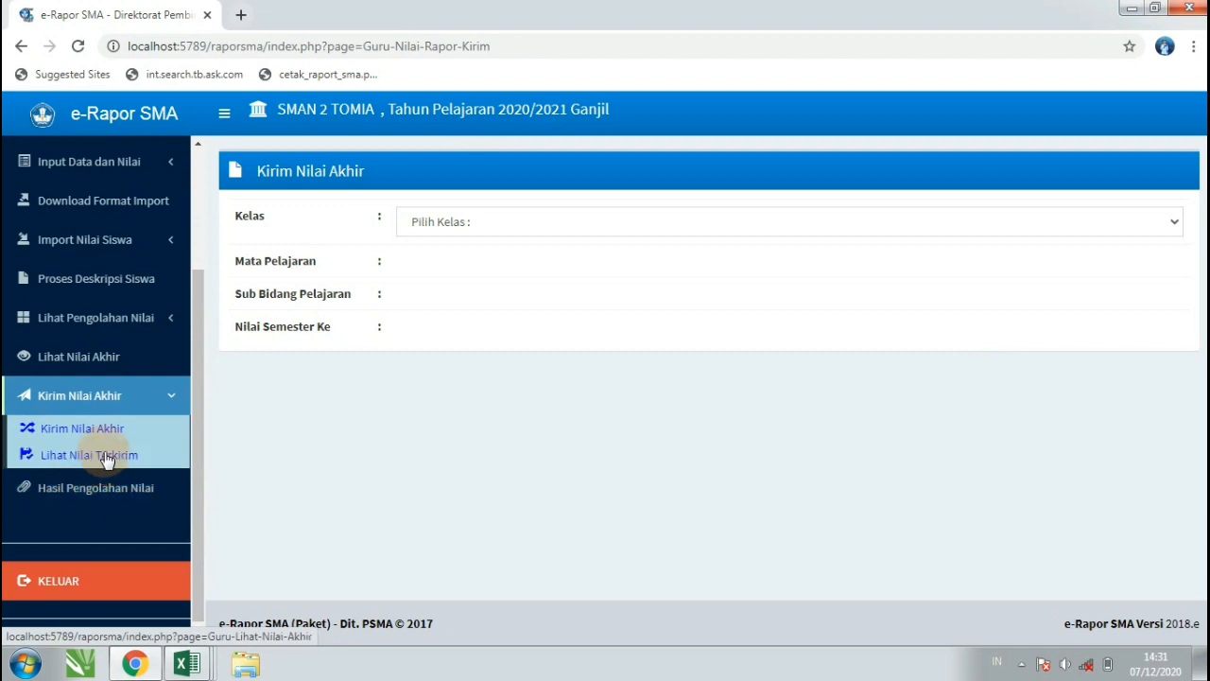
click(100, 454)
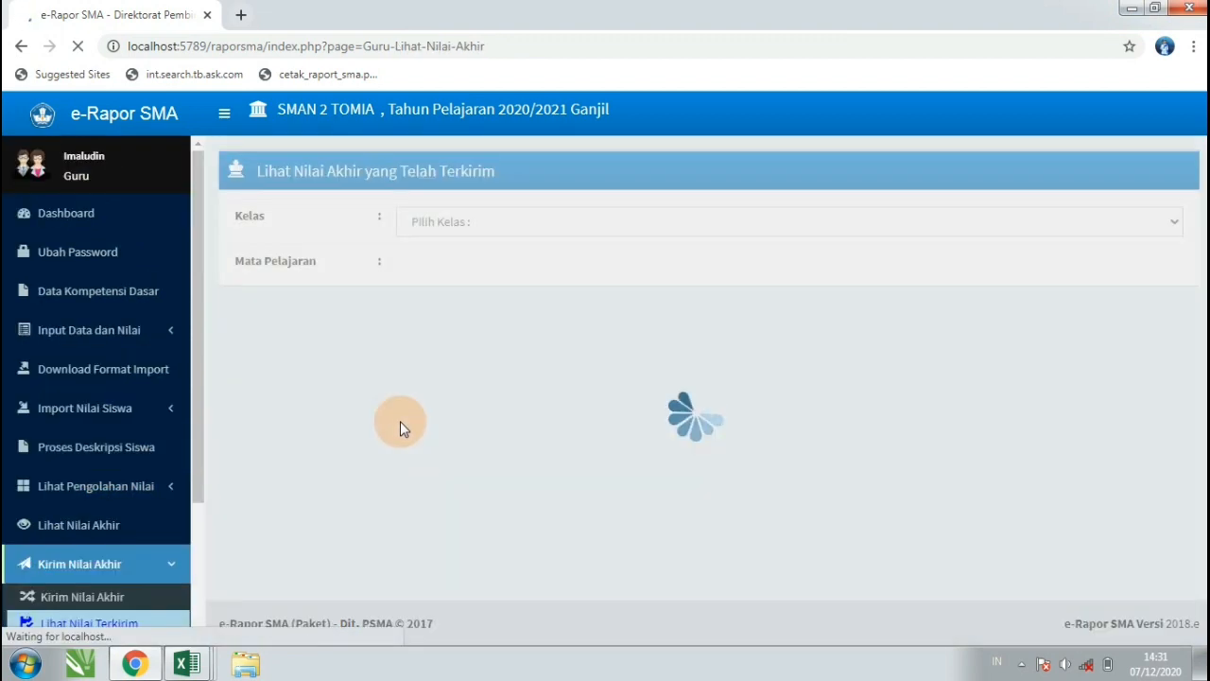
click(458, 216)
click(452, 262)
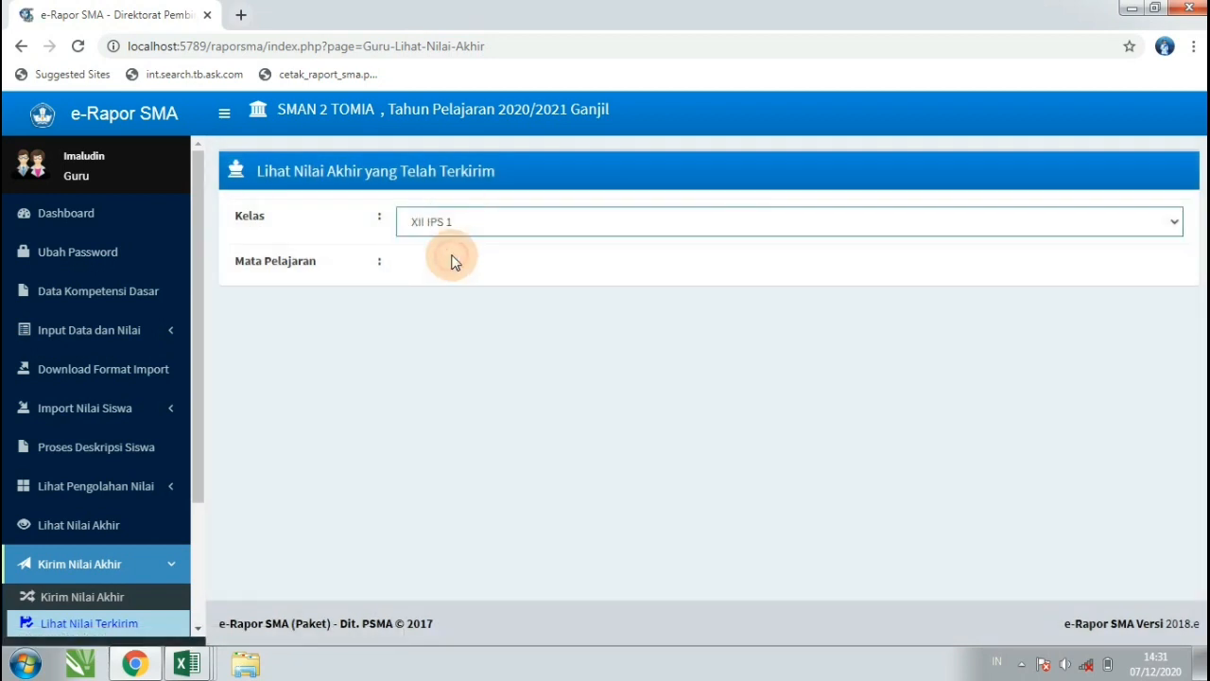
click(454, 265)
click(460, 307)
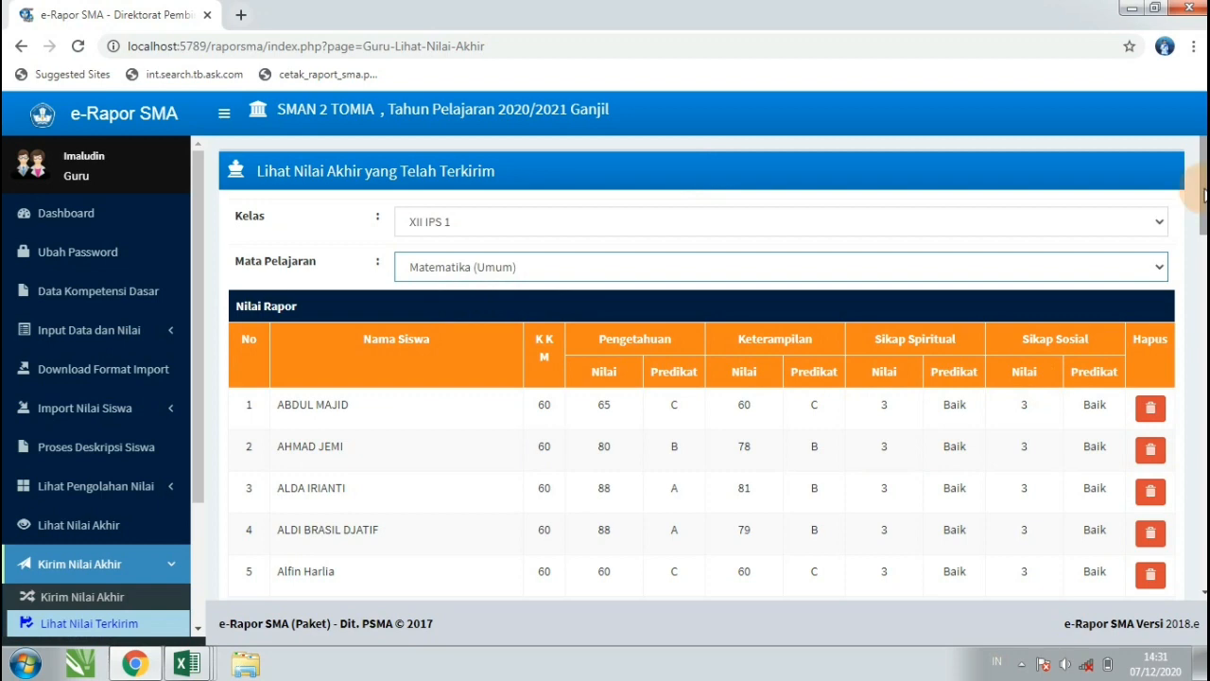
drag(1204, 188, 1196, 557)
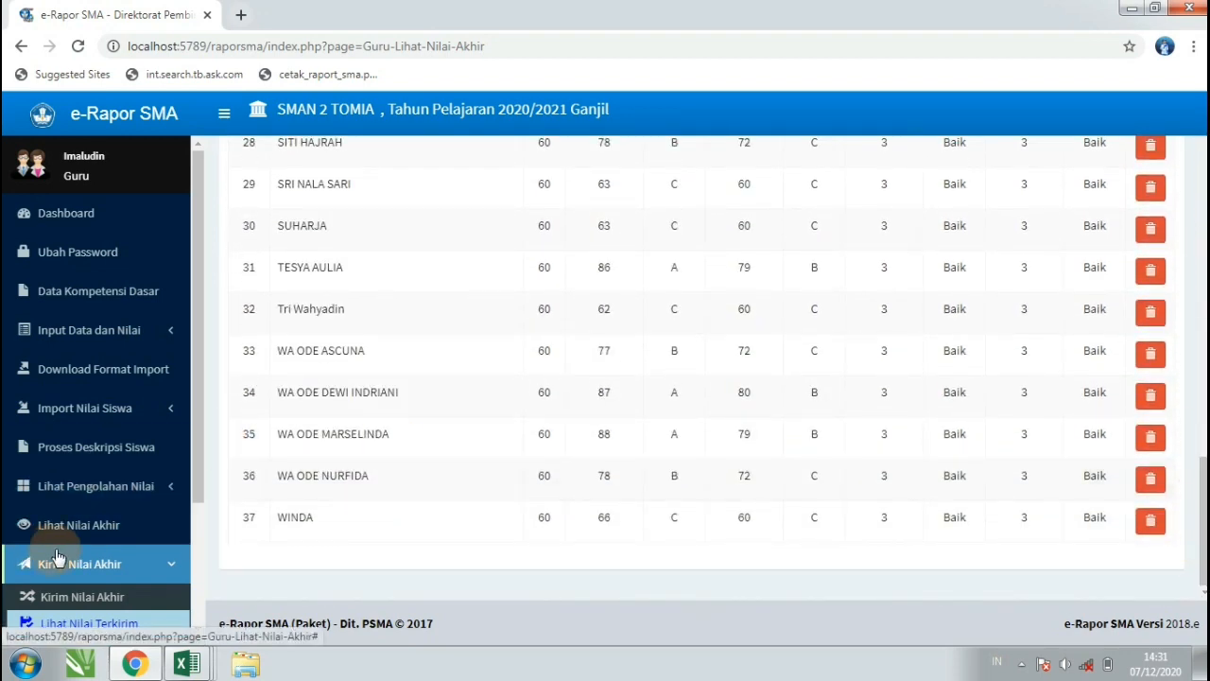
Step: View the Lihat Nilai Akhir report grades for XII IPS 1, Matematika (Umum), Umum/Tanpa Sub Bidang, Semester 5, including the KKM predicate table
click(79, 527)
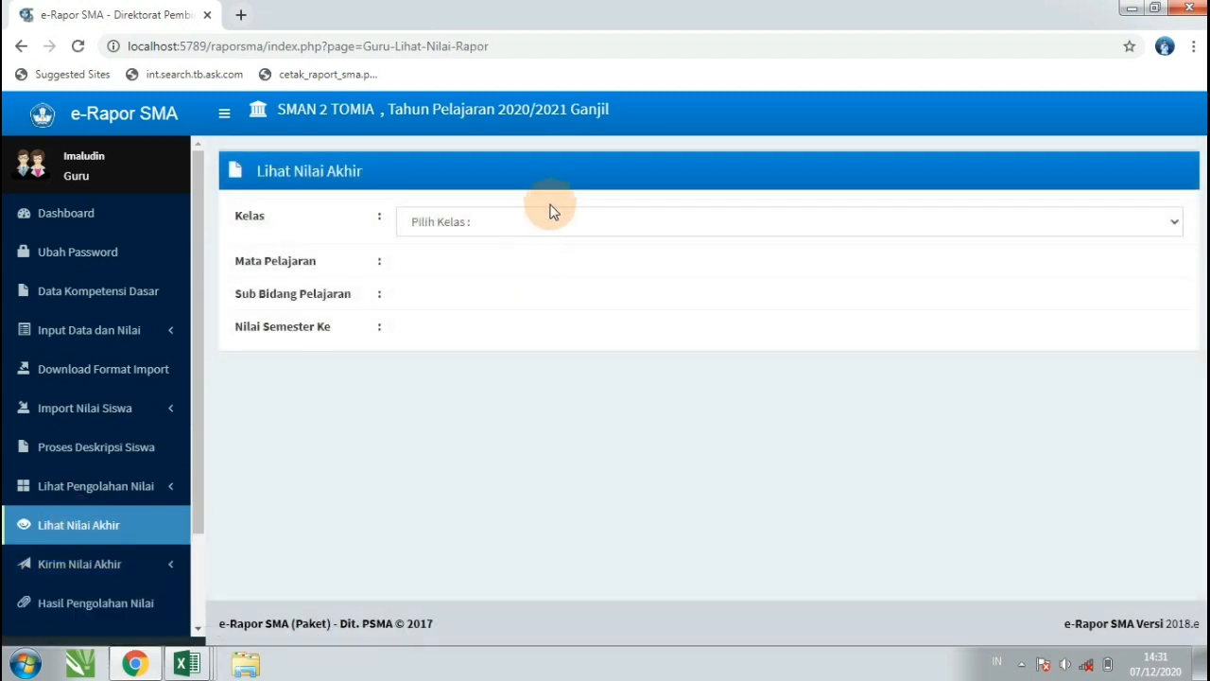
click(553, 211)
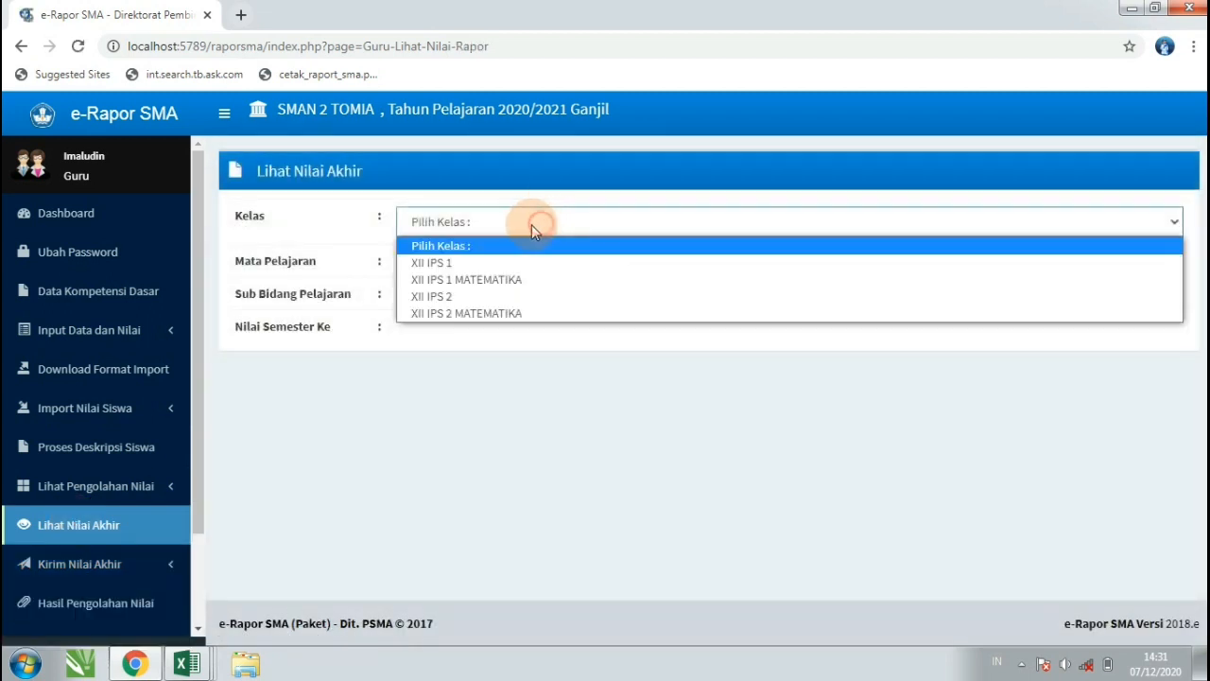
click(498, 262)
click(484, 269)
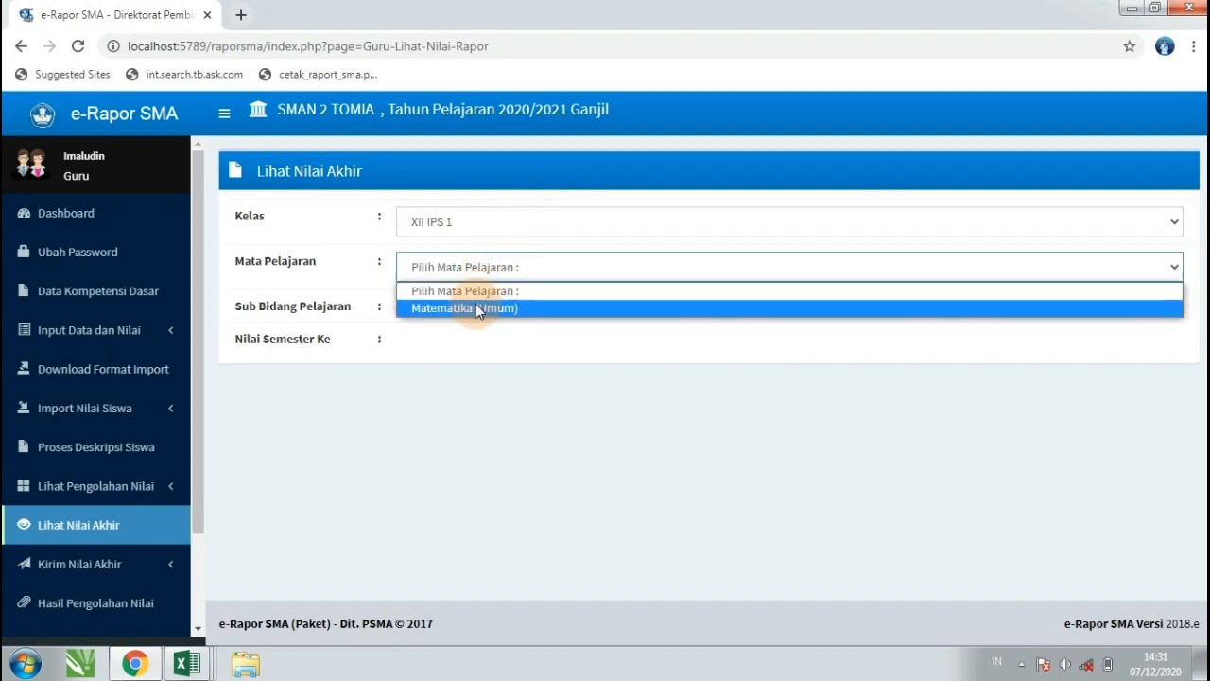
click(476, 305)
click(471, 310)
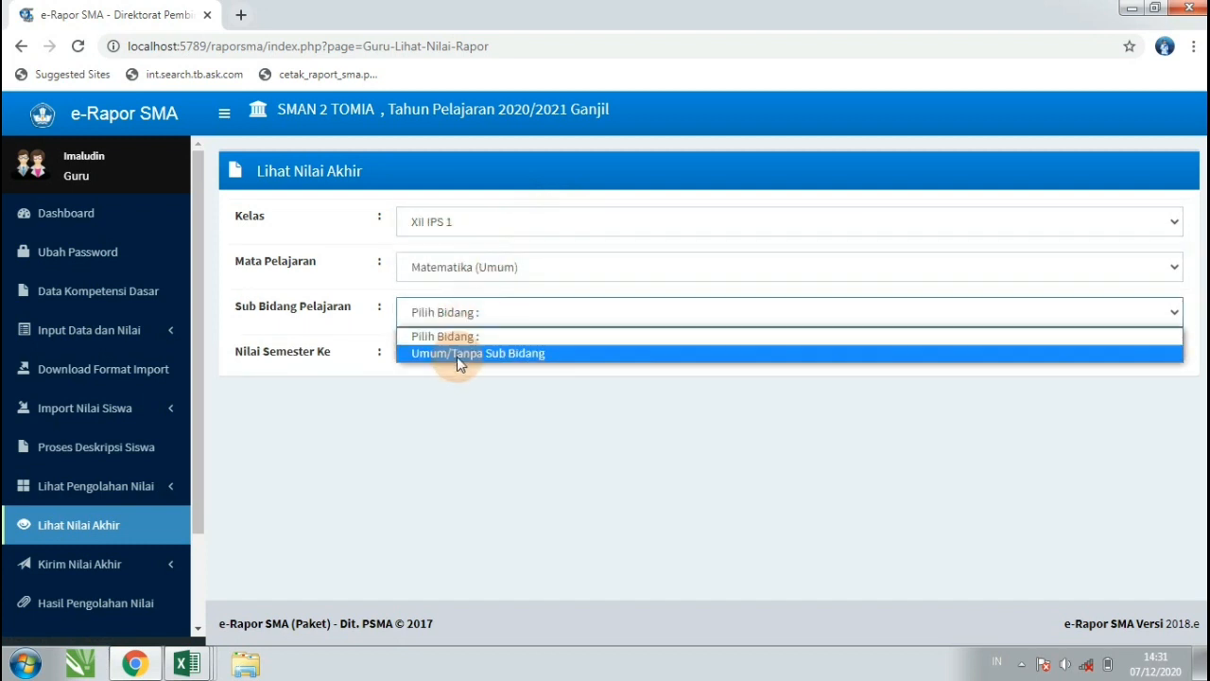
click(456, 355)
click(454, 356)
click(451, 398)
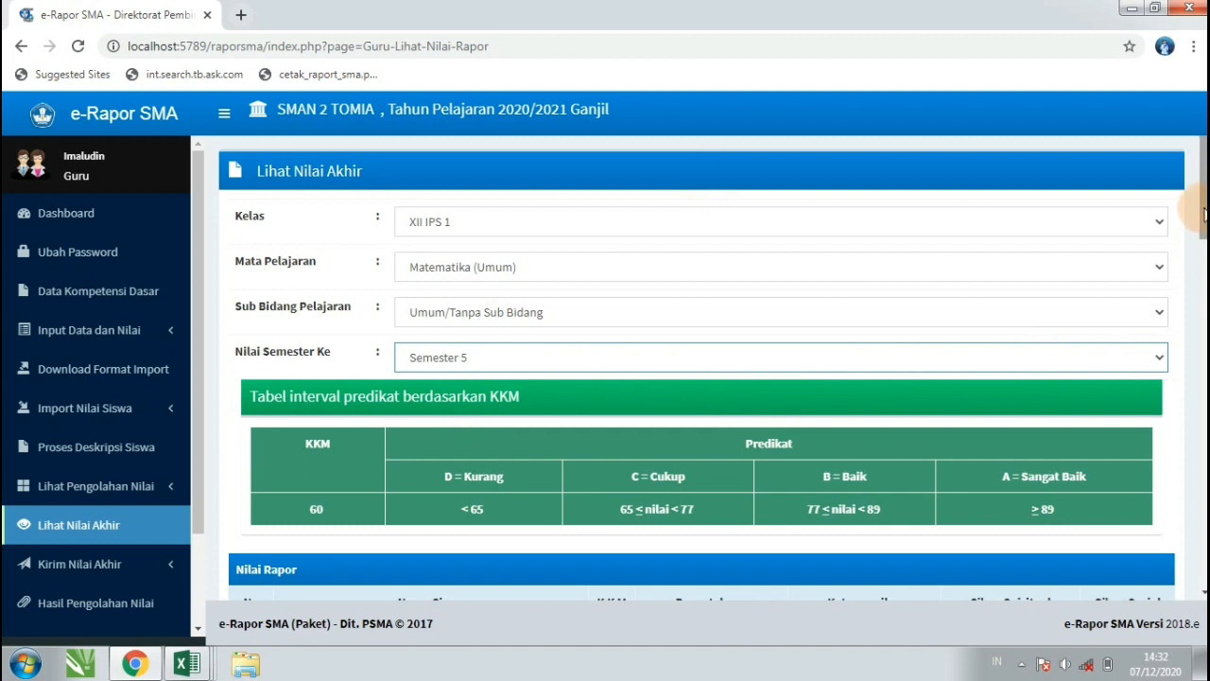
scroll(1188, 215, down, 1)
scroll(701, 378, down, 2)
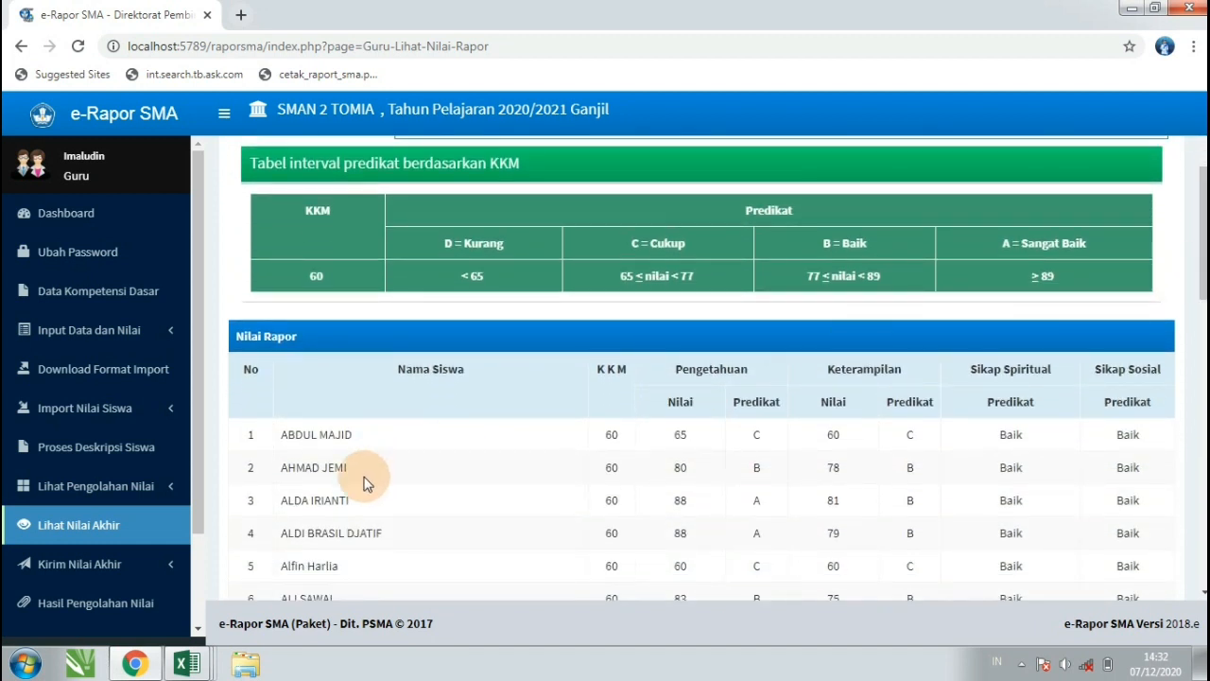
Step: Check the Status Penilaian overview for all classes and dismiss the Windows color scheme prompt without choosing an option
click(115, 491)
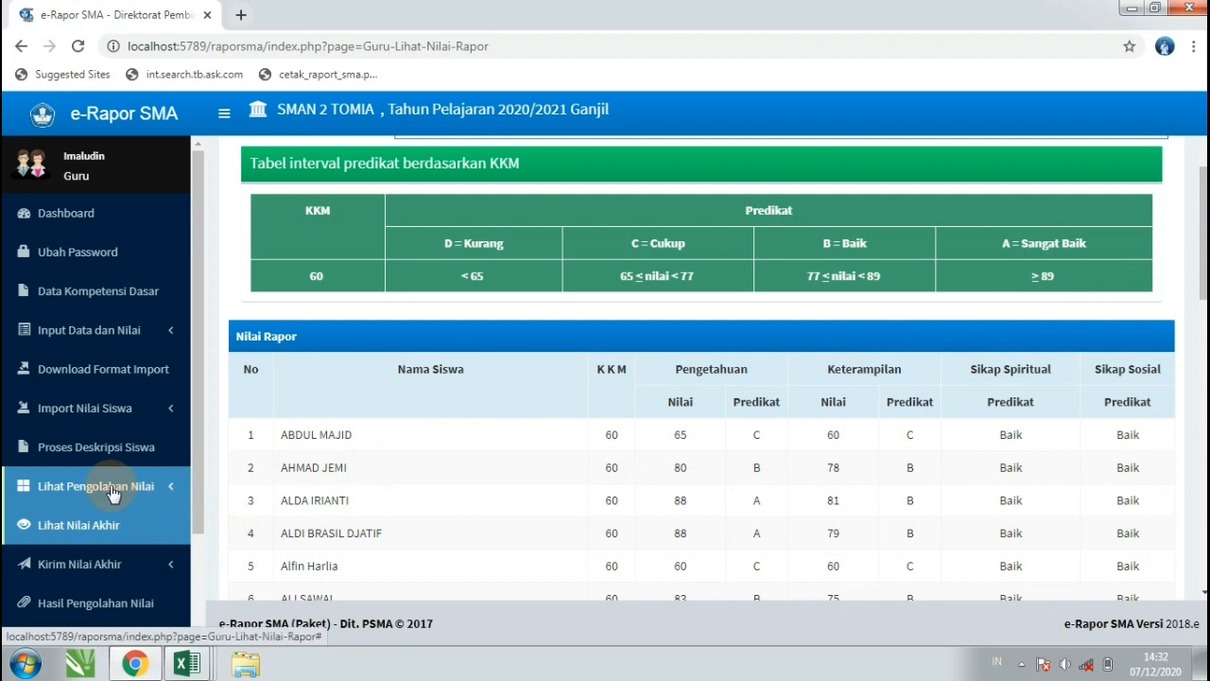
click(157, 490)
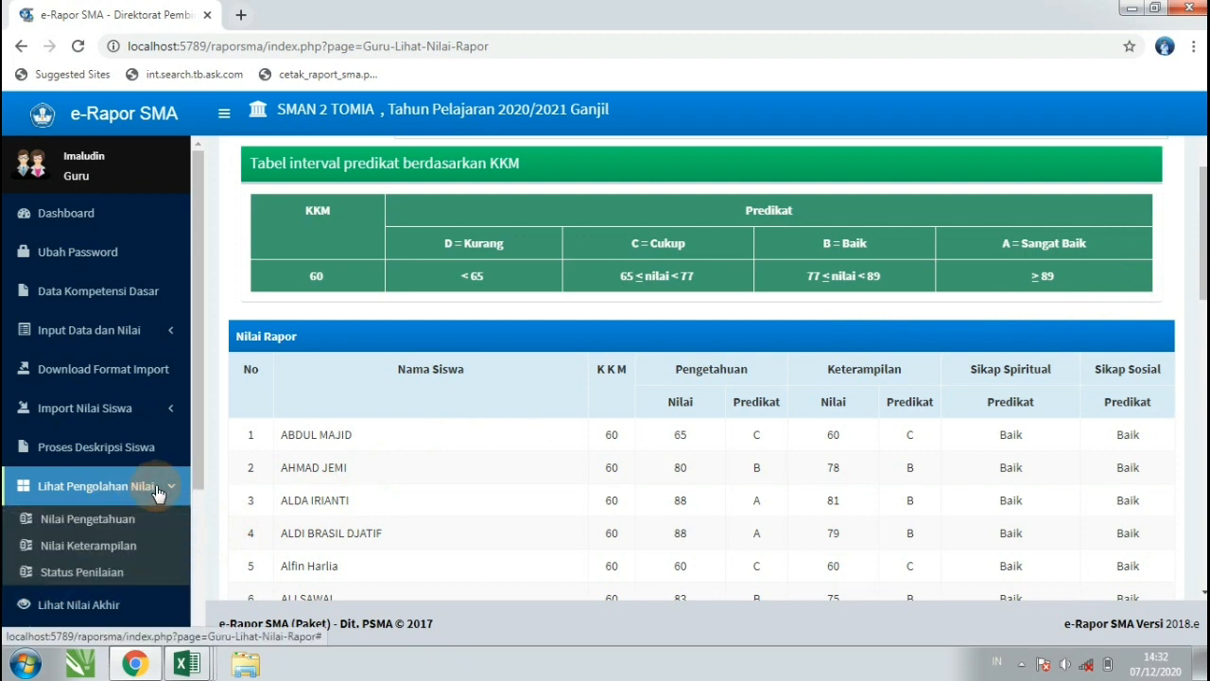
click(92, 585)
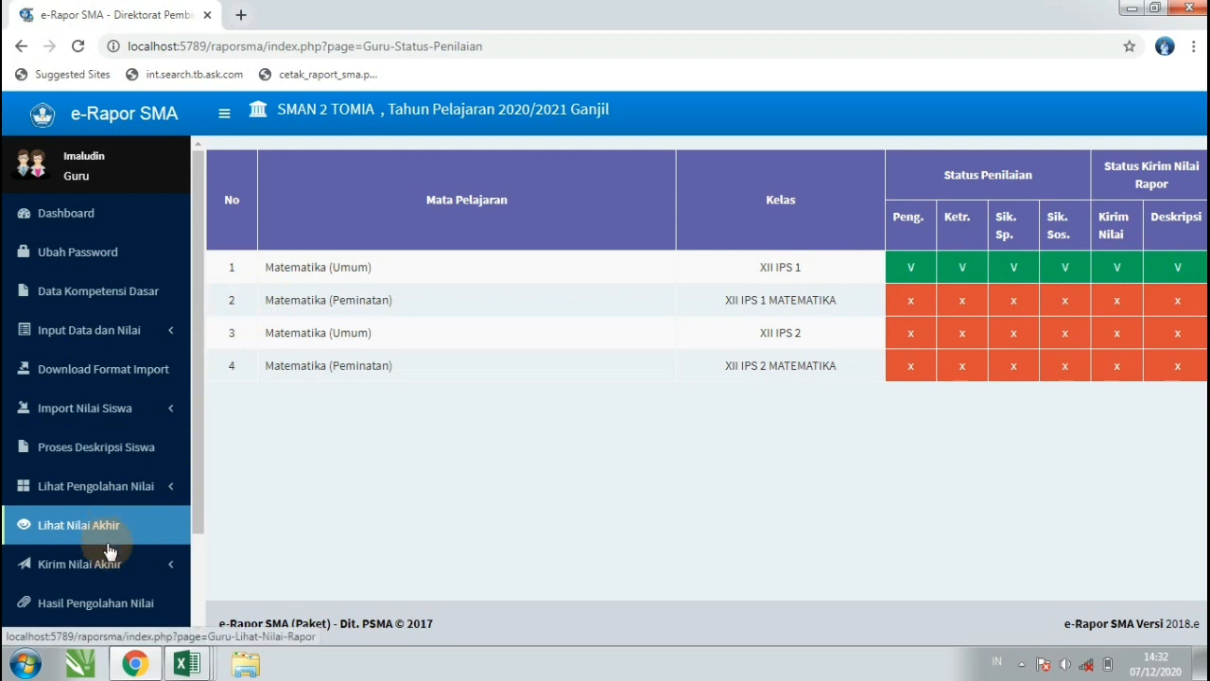
click(109, 491)
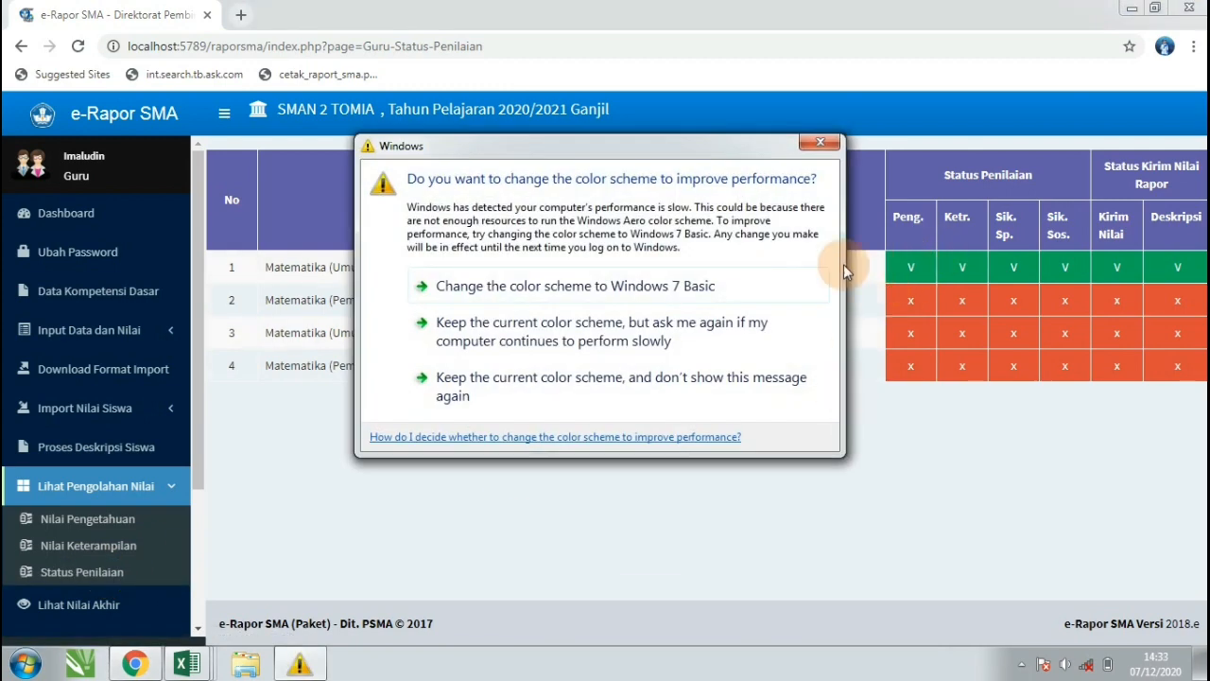
click(817, 144)
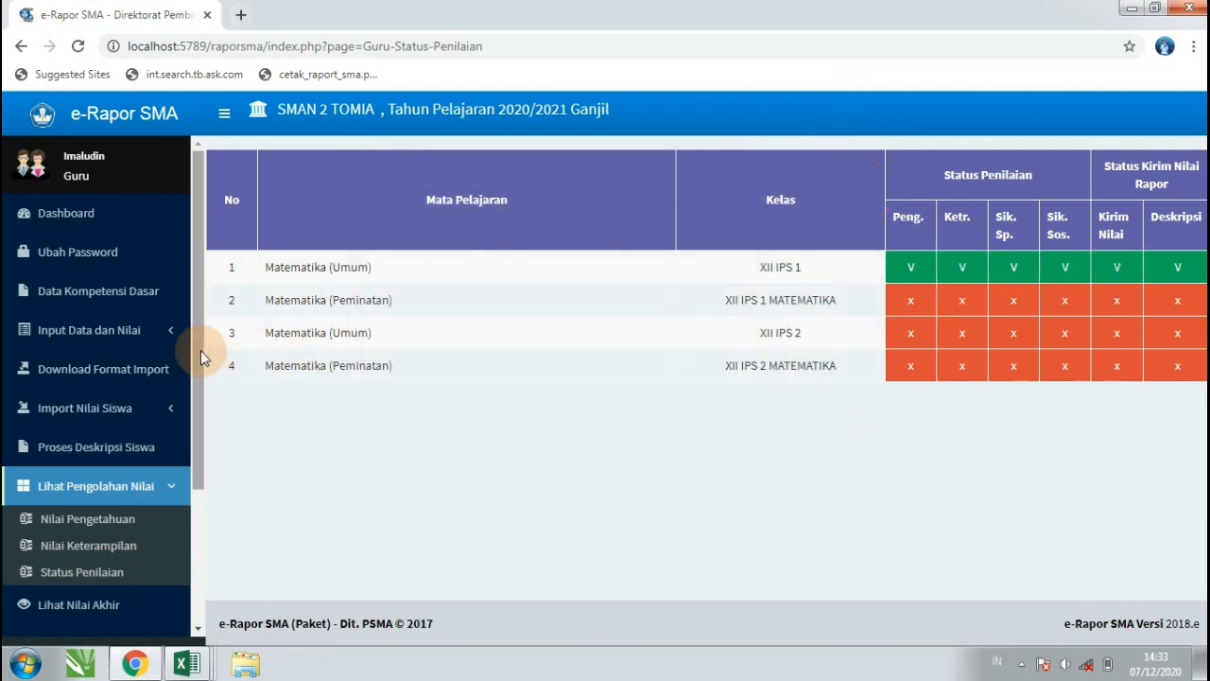
drag(201, 350, 184, 488)
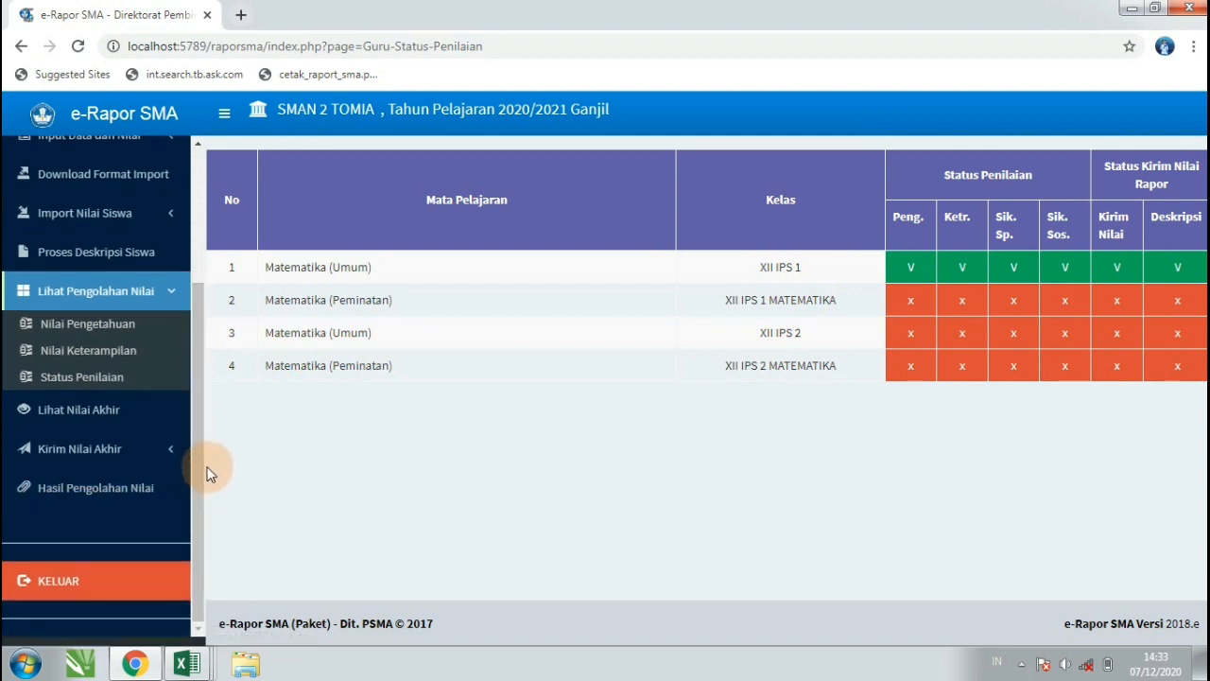
drag(196, 448, 201, 295)
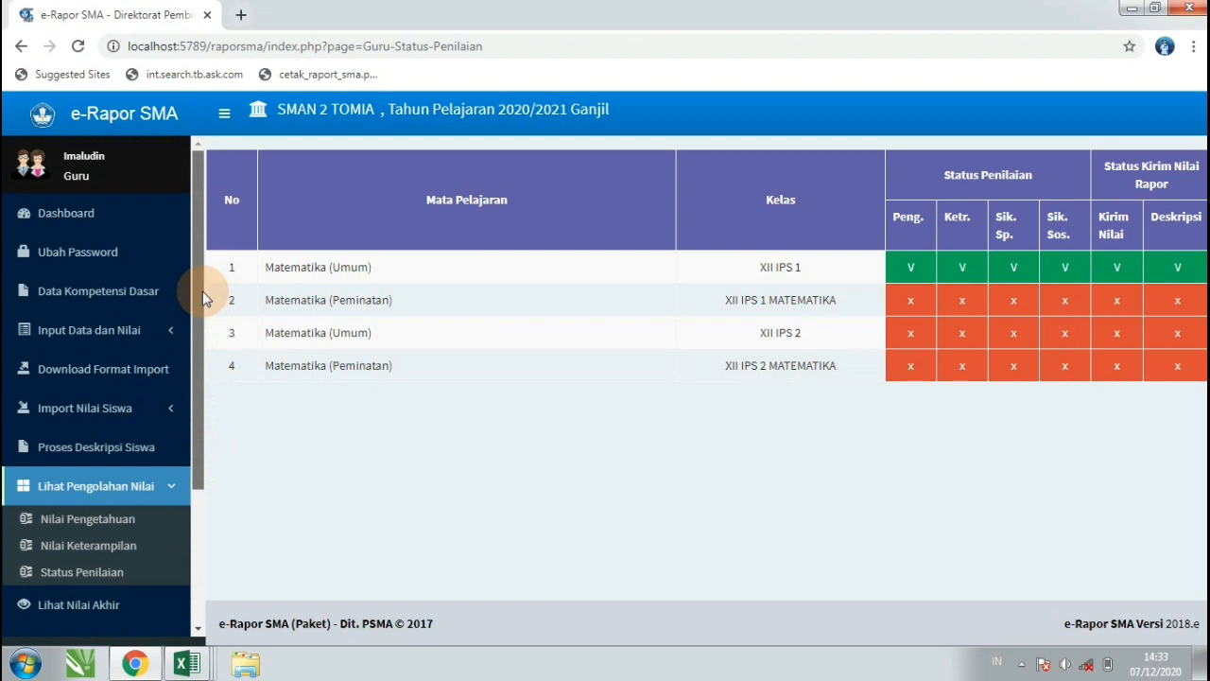